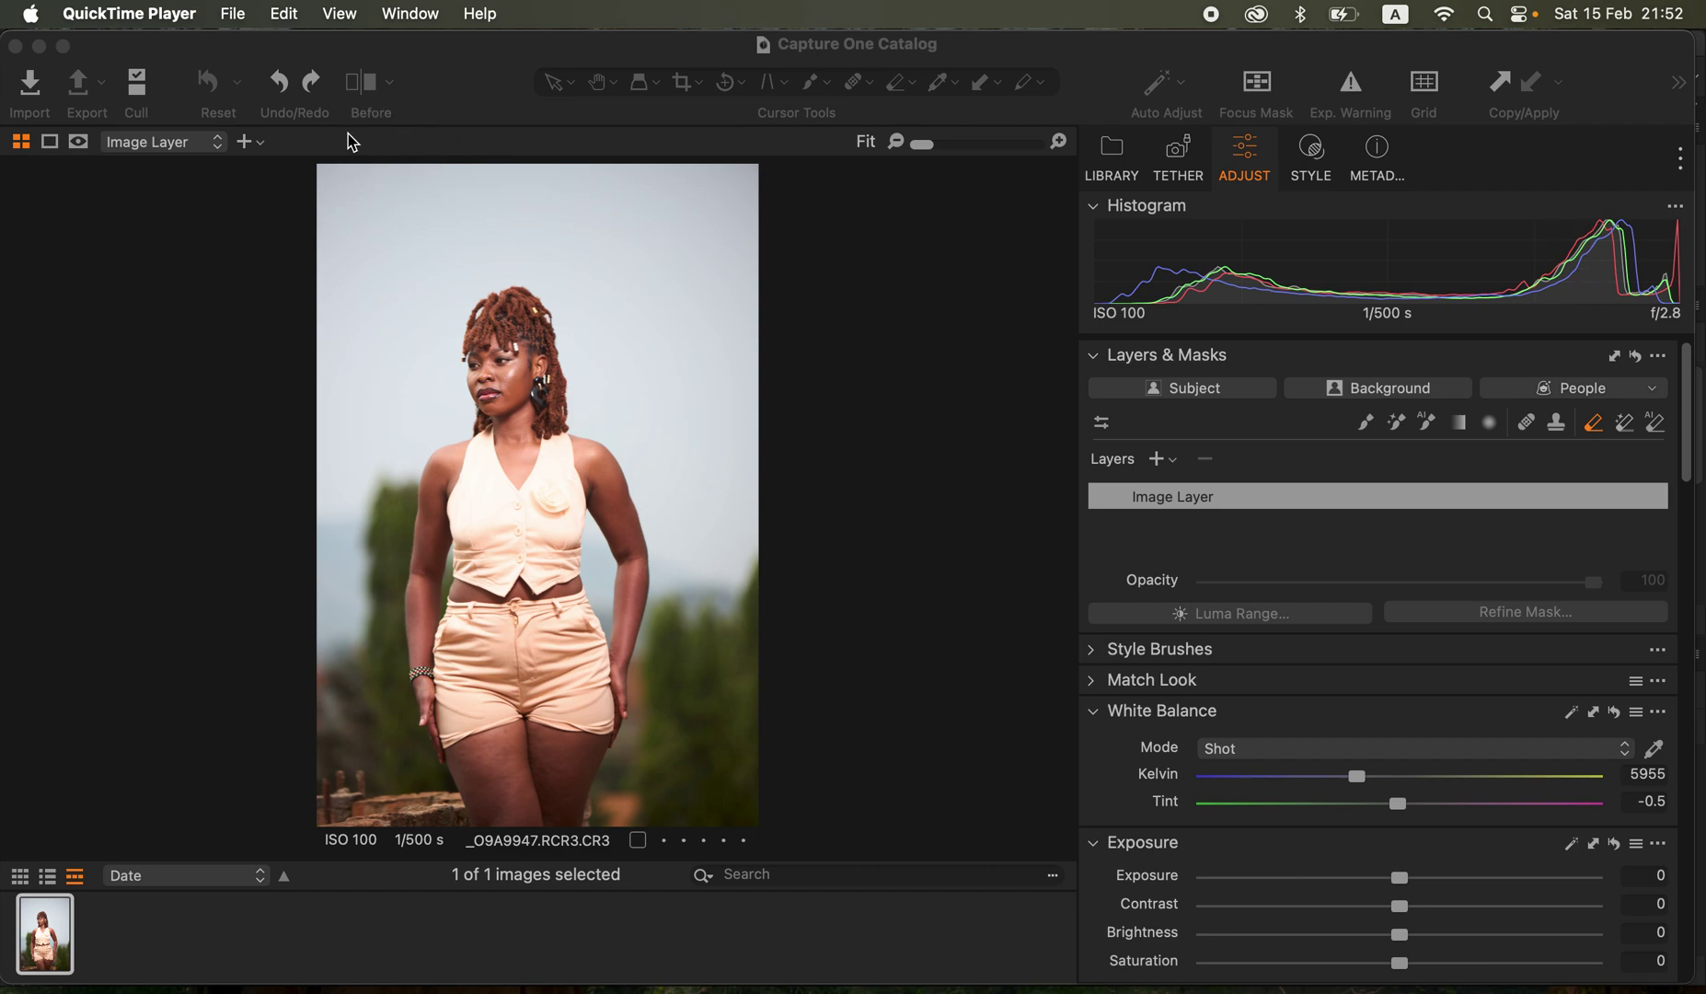
Bring the Capture One window holding the raw portrait _O9A9947.RCR3.CR3 to the front
click(518, 46)
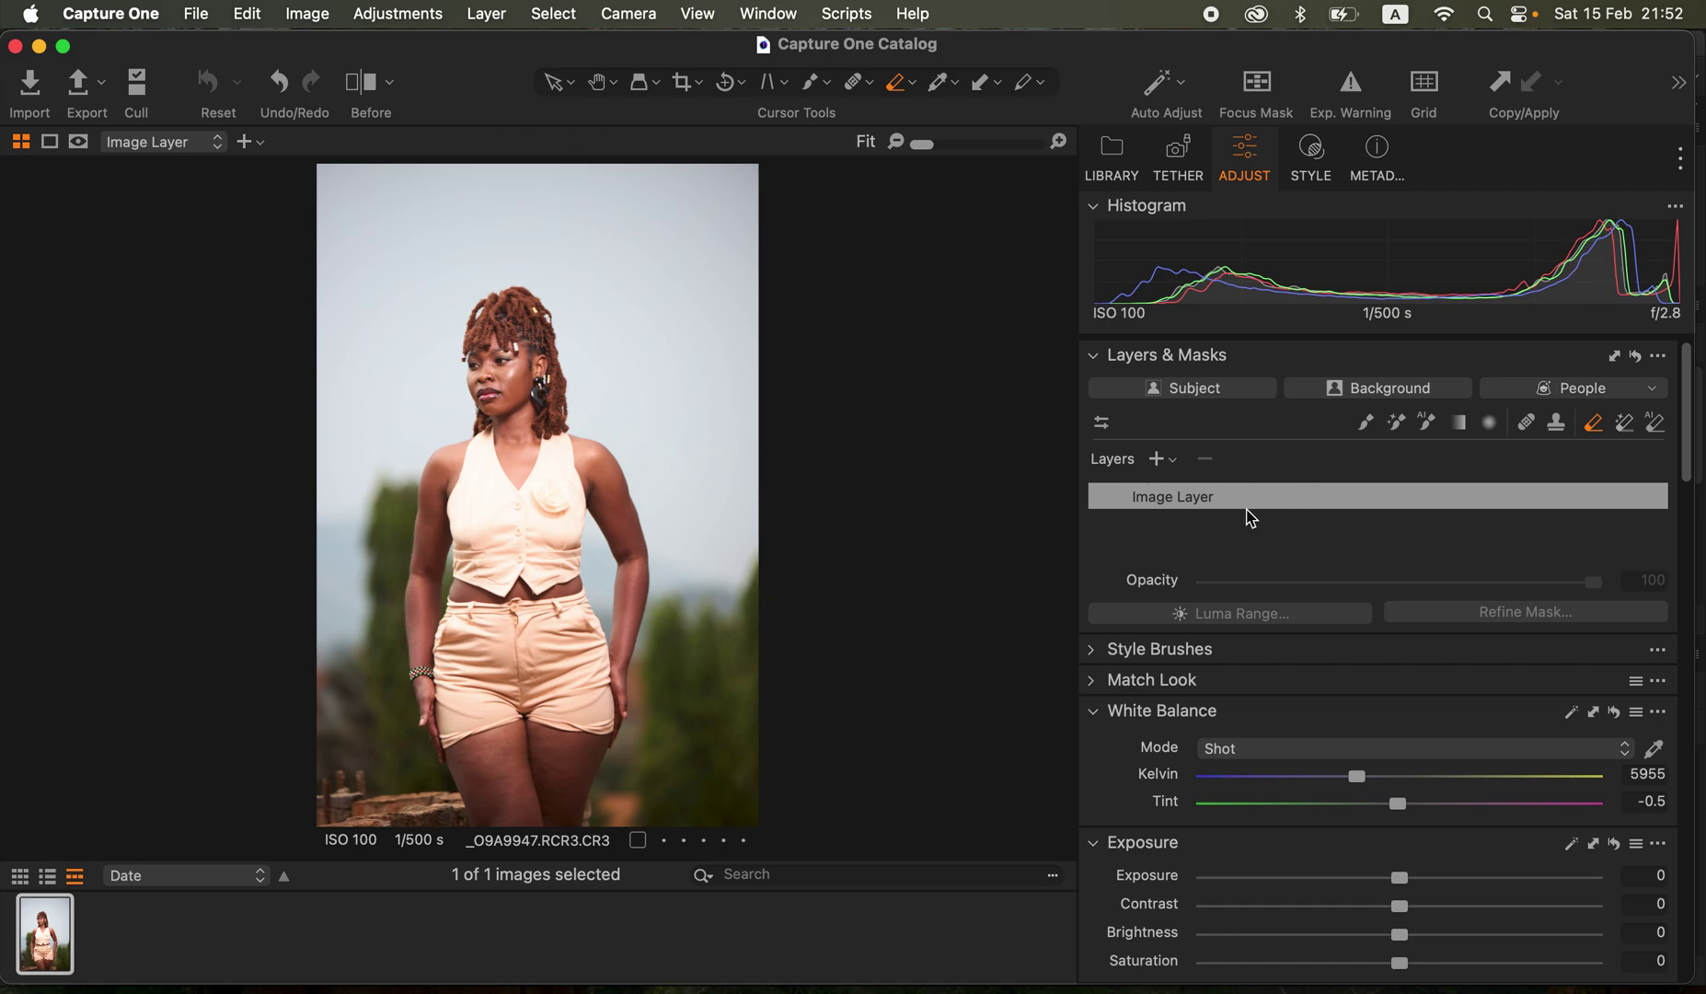
In High Dynamic Range, lower Highlight to -95 and White to -94
drag(1692, 480, 1679, 559)
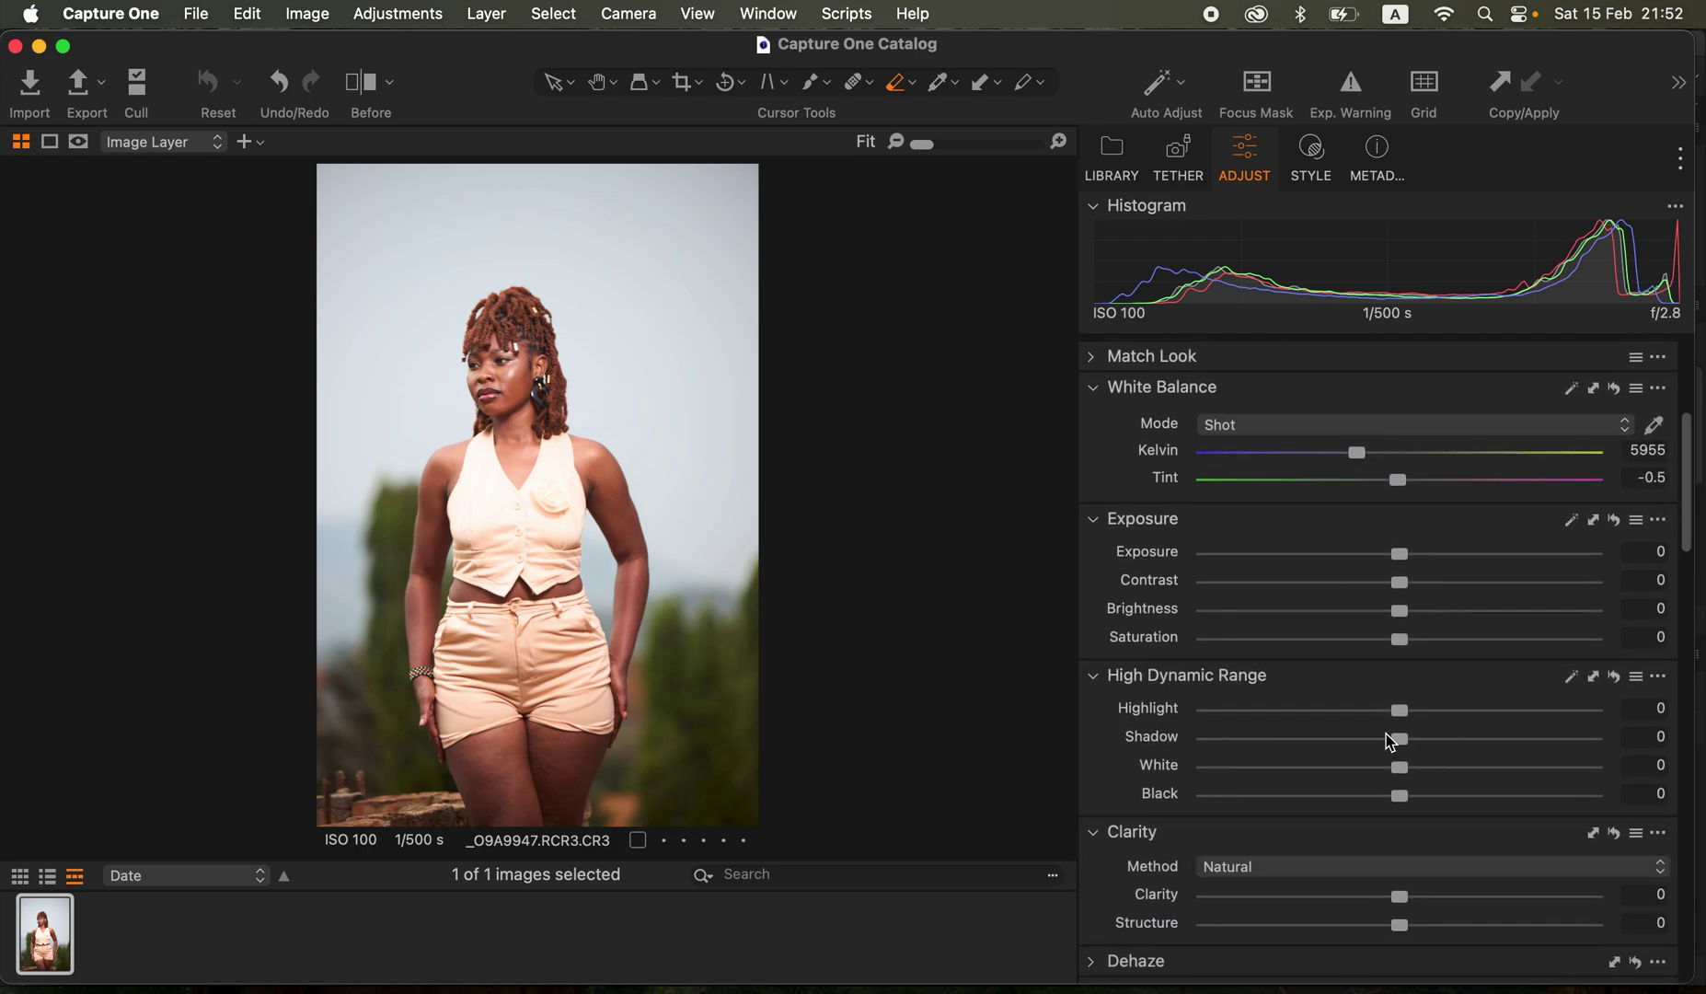
drag(1390, 710, 1234, 712)
drag(1329, 769, 1235, 777)
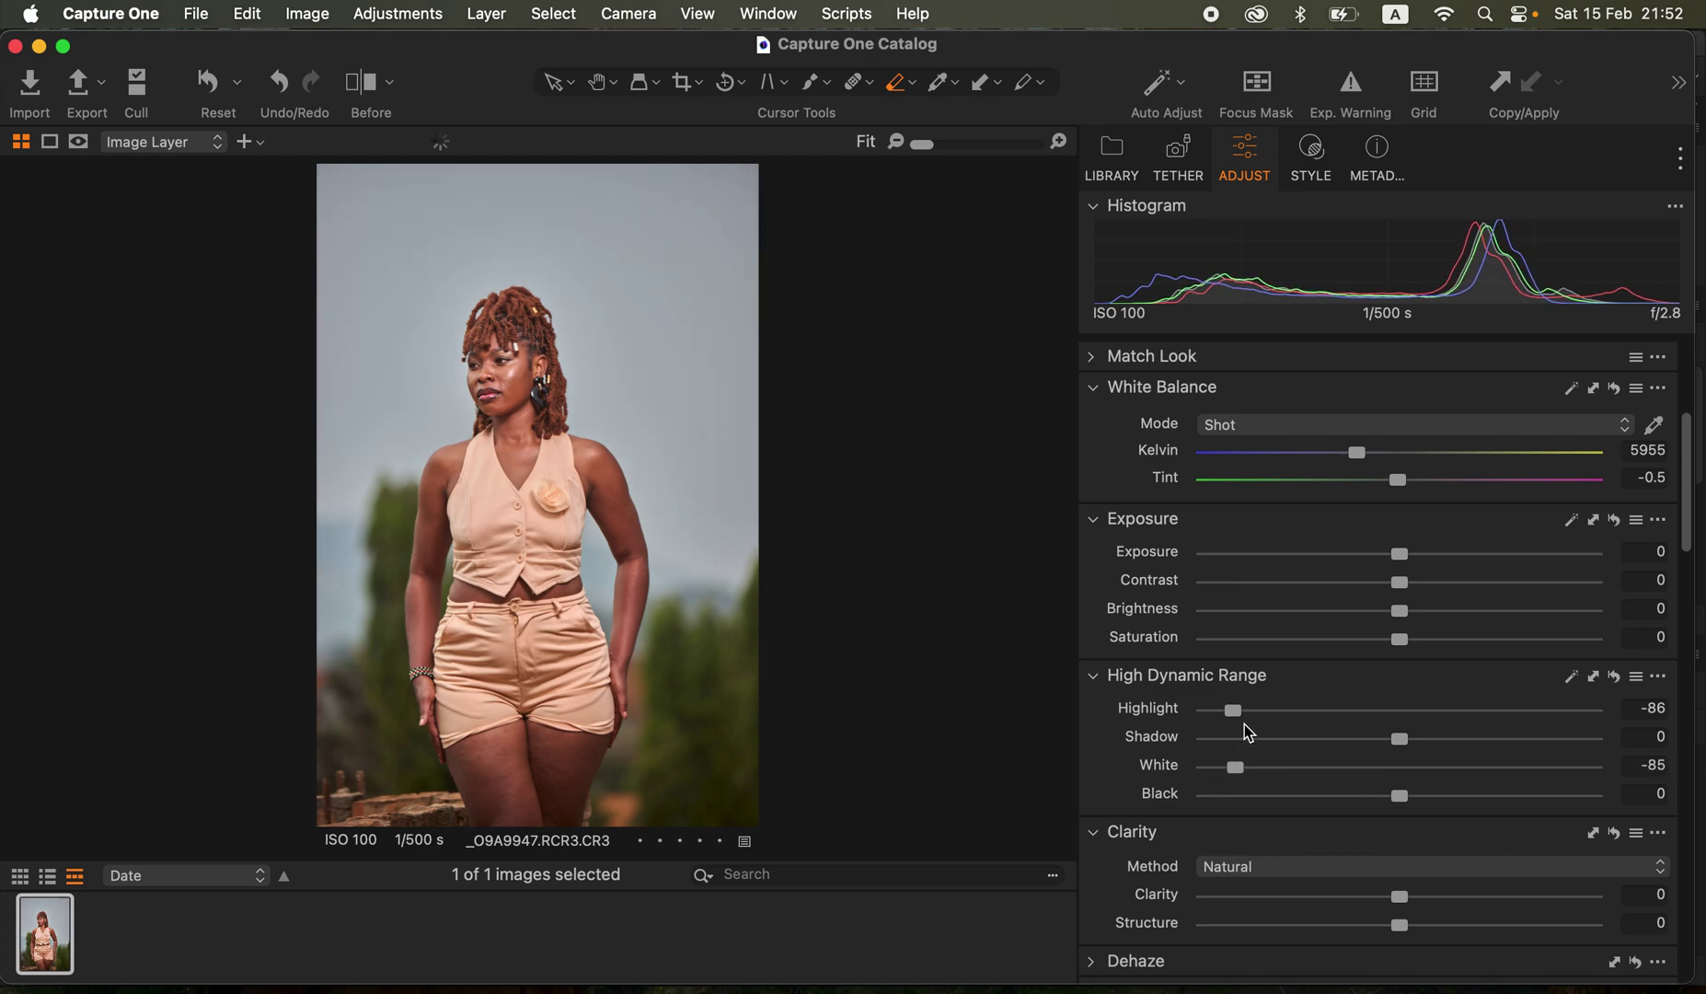
drag(1234, 710, 1225, 774)
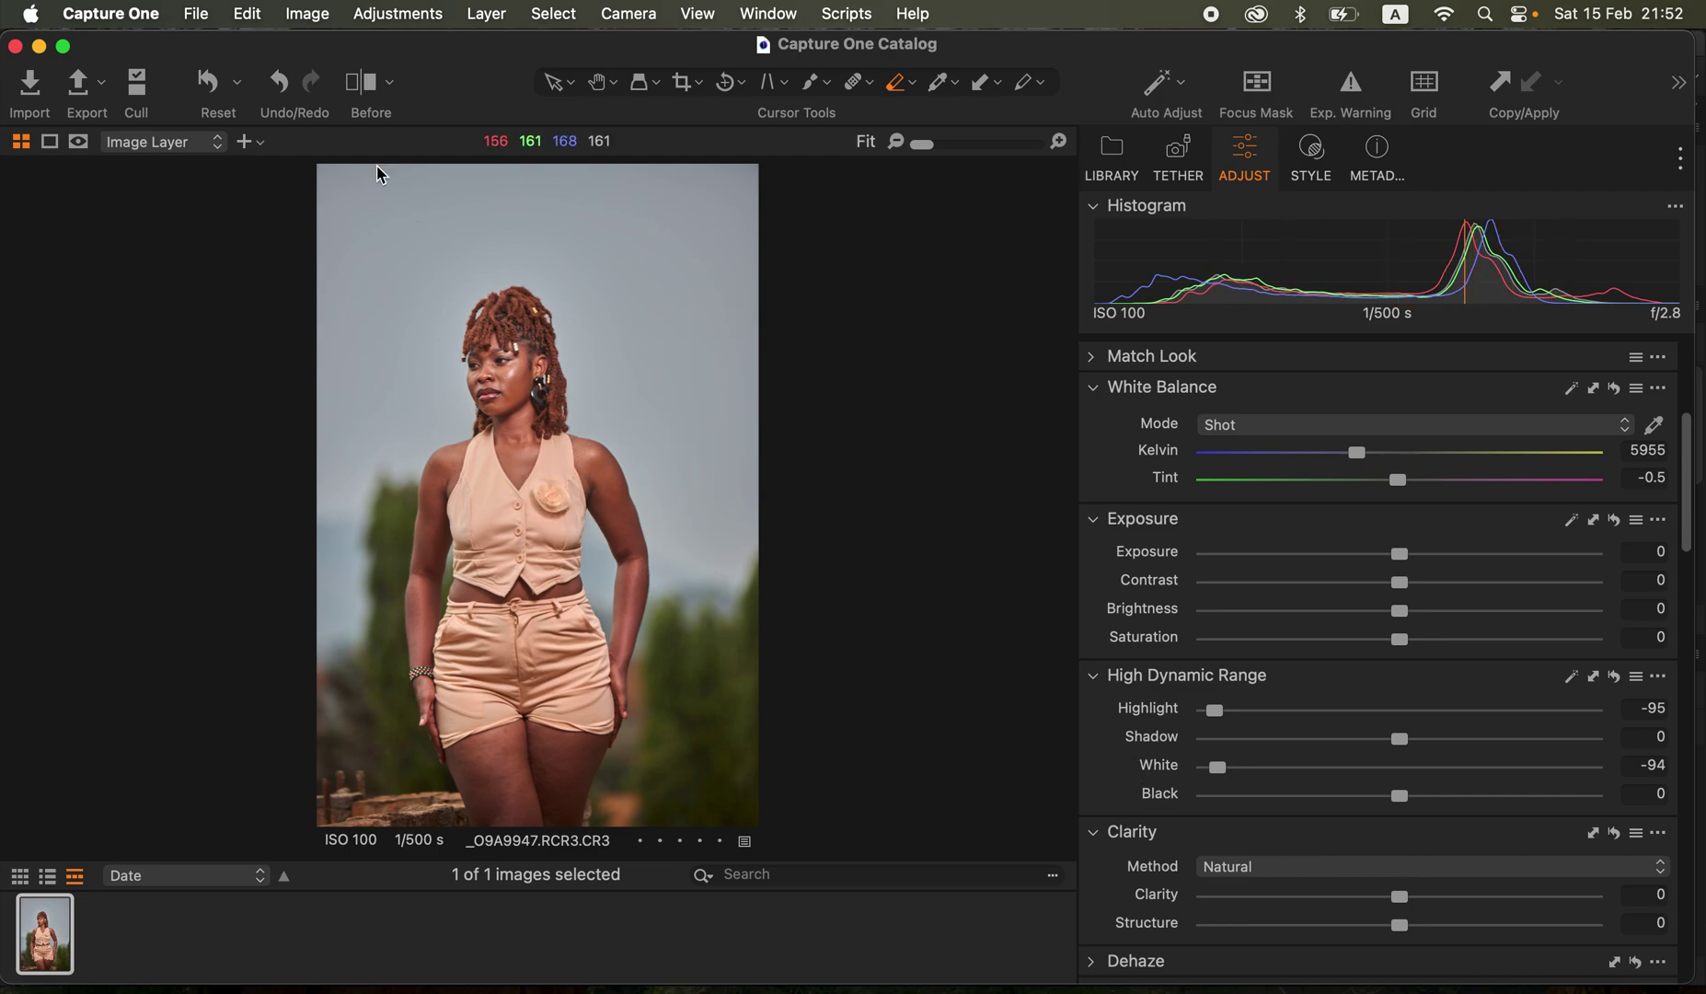
Compare the edit against the original with the Before/After split view, then hide it
click(362, 81)
drag(539, 488, 304, 502)
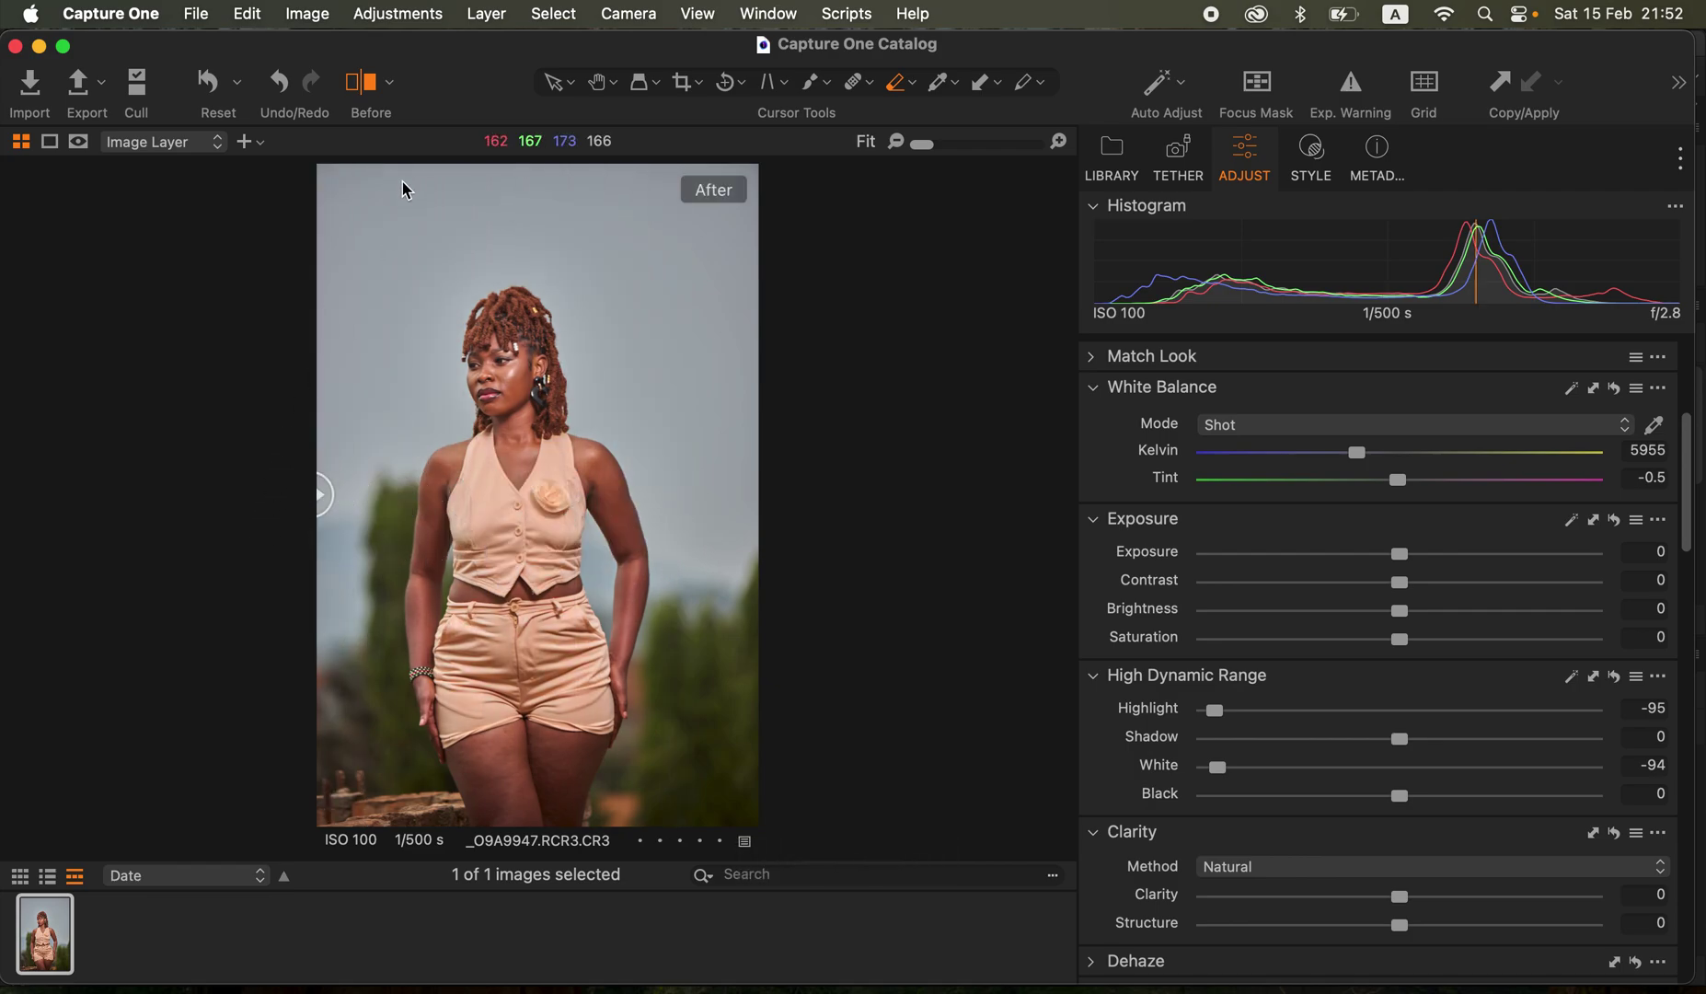
click(361, 82)
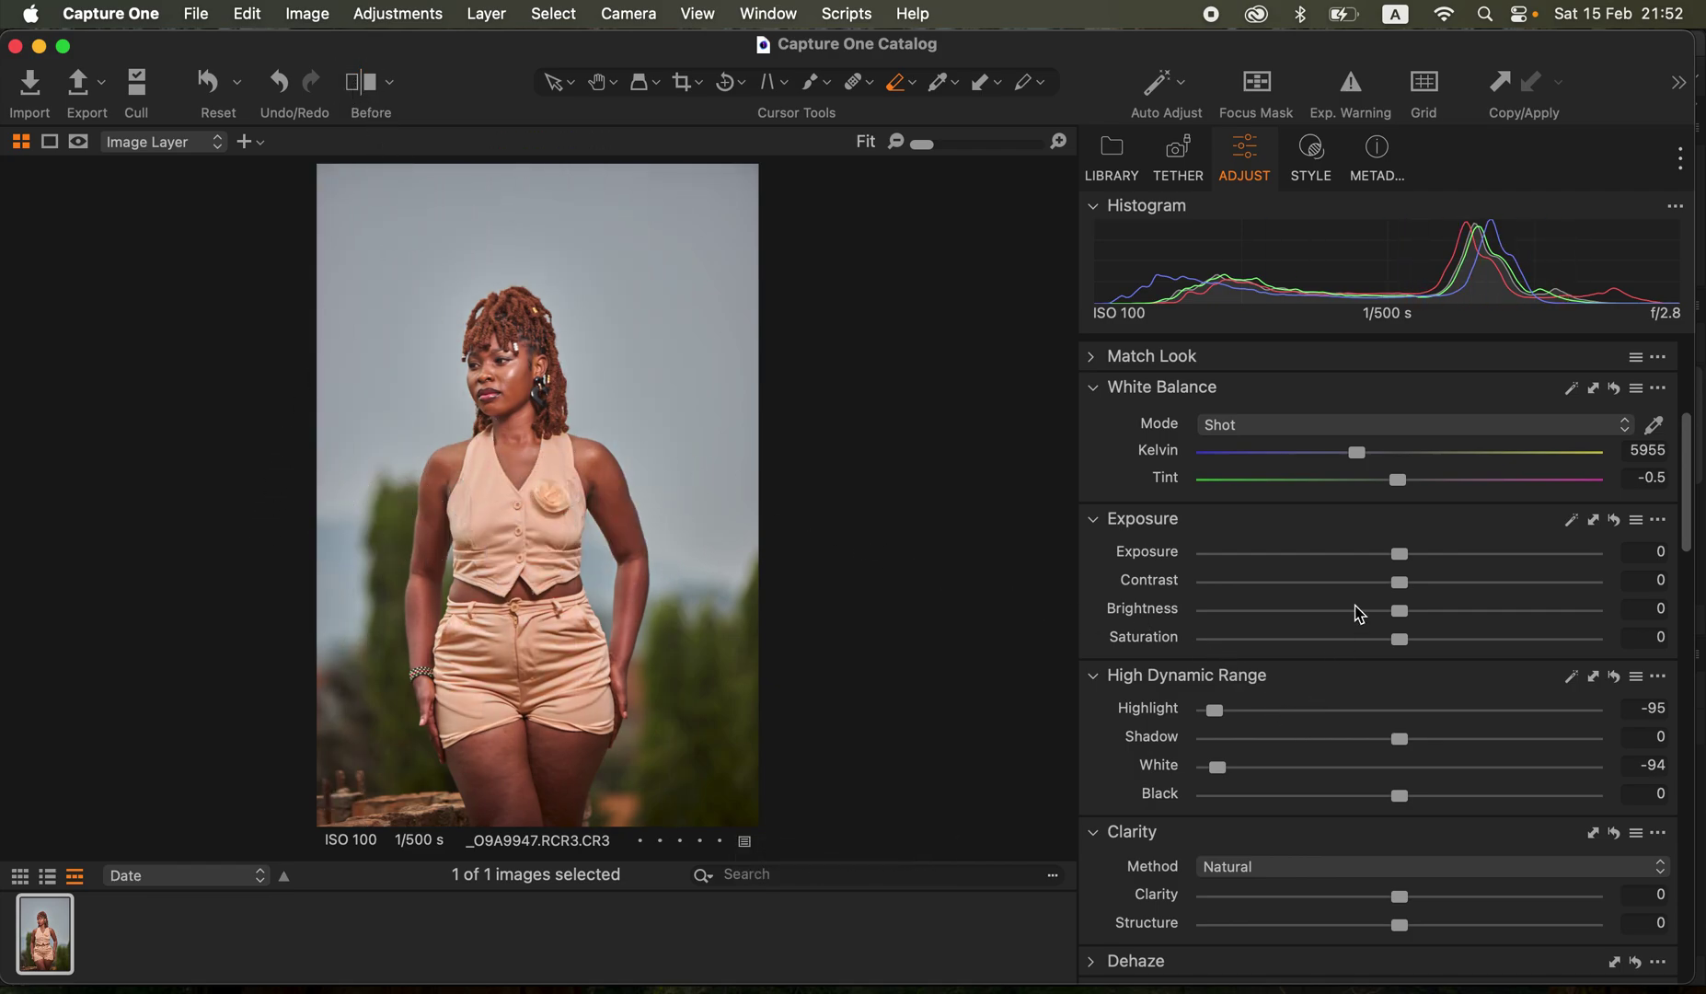
Set Contrast 7, Shadow 22 and Black -6, and raise the Levels black point to 5
drag(1400, 582, 1432, 585)
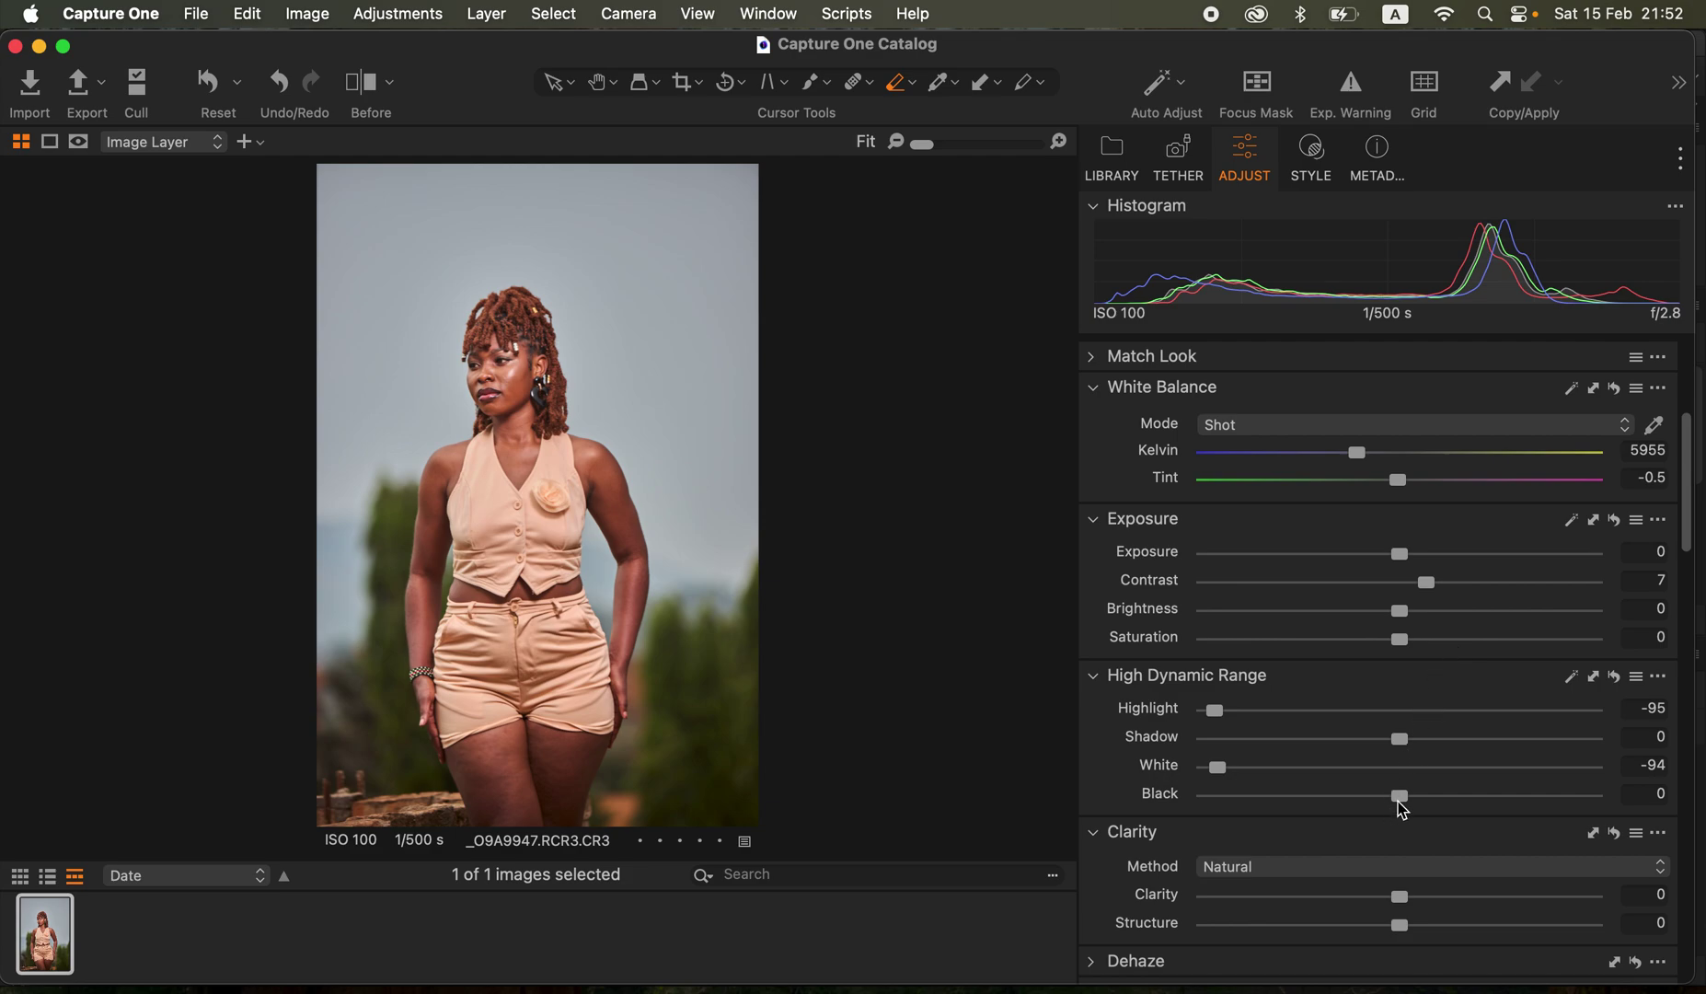
drag(1415, 742, 1389, 795)
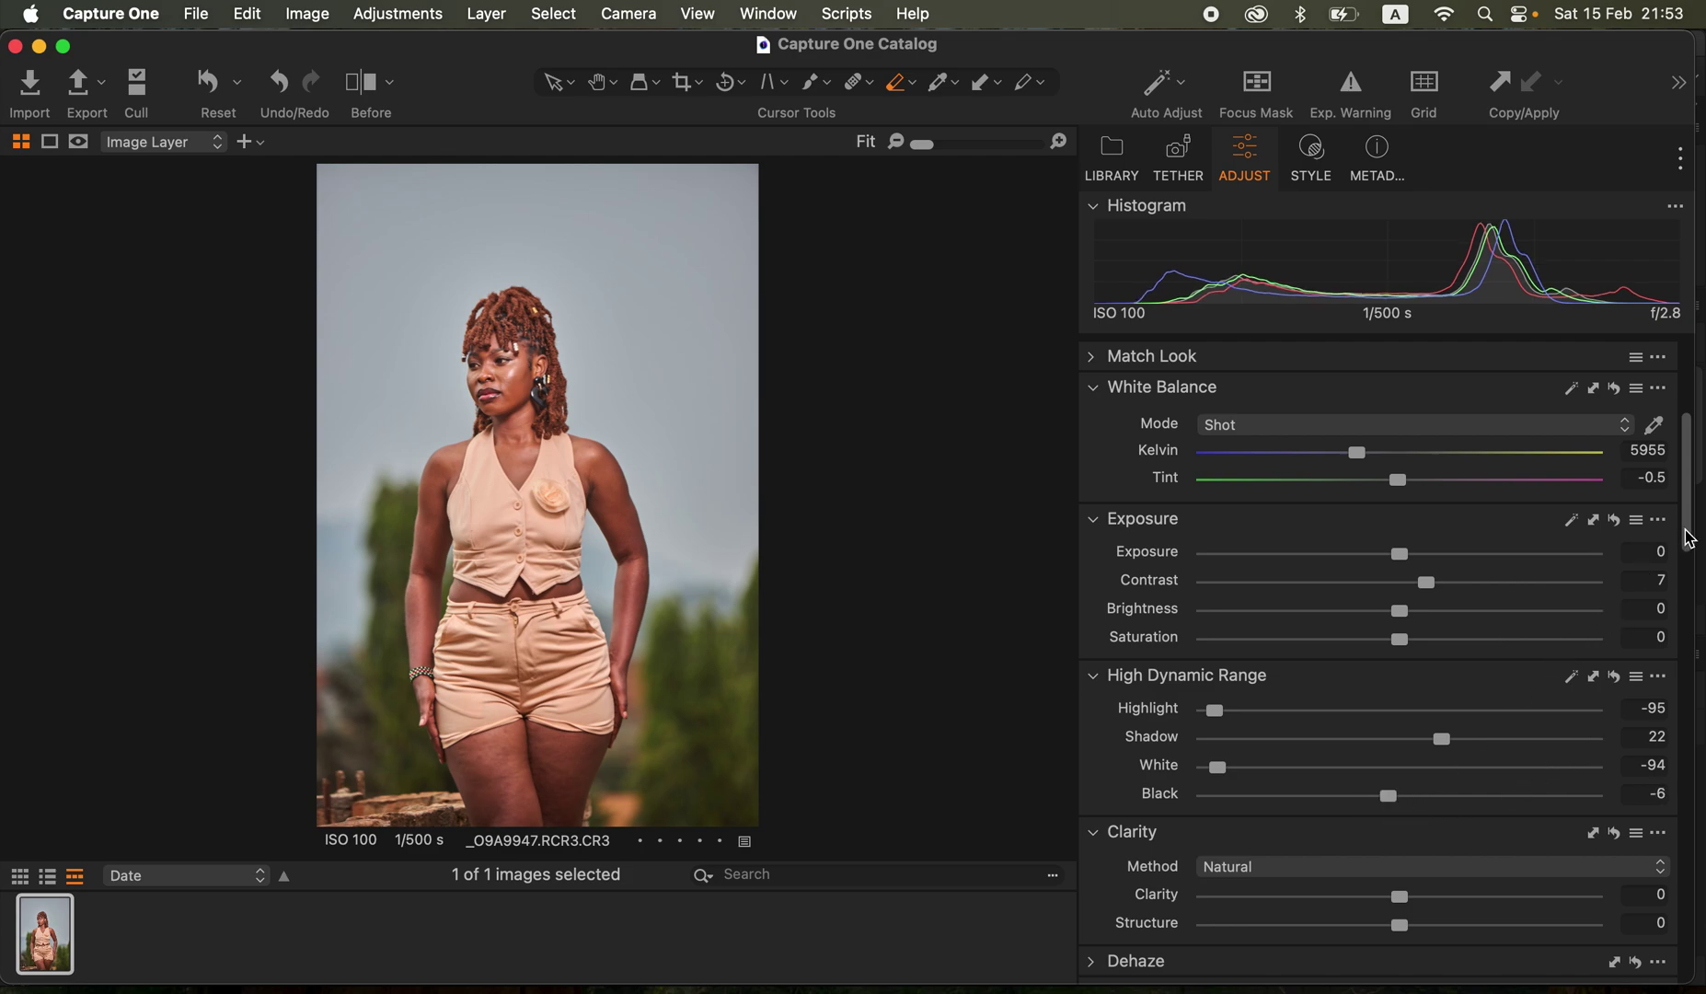
drag(1688, 534, 1688, 635)
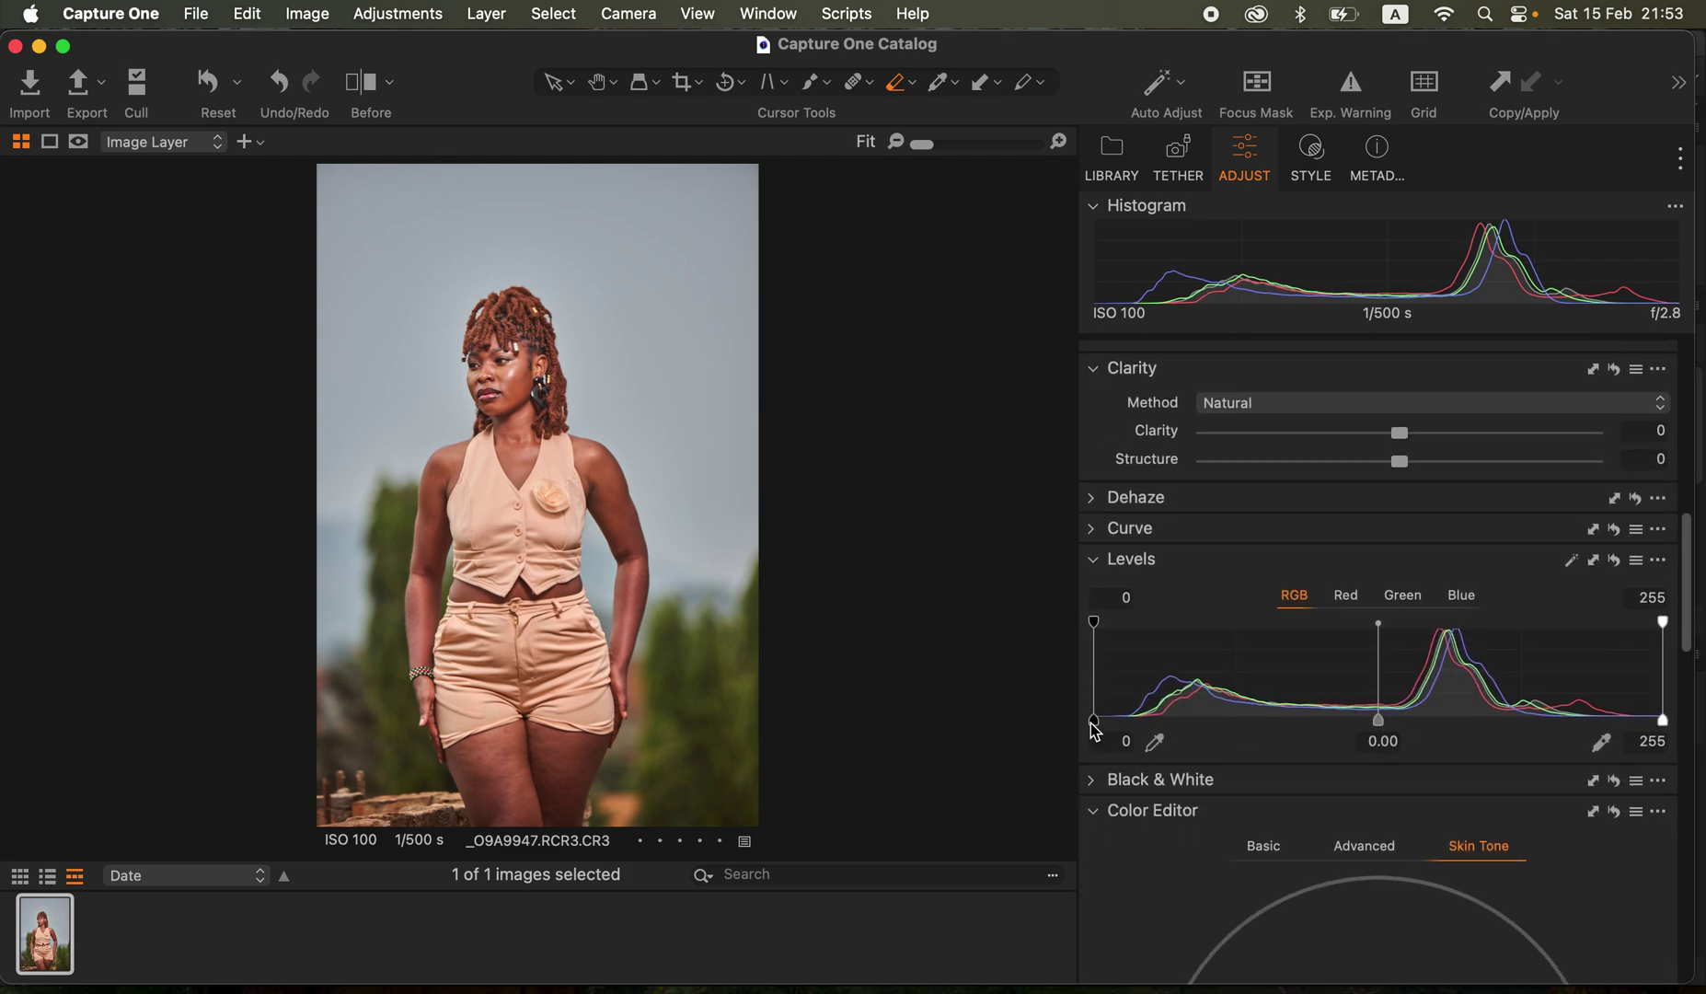
drag(1094, 720, 1105, 727)
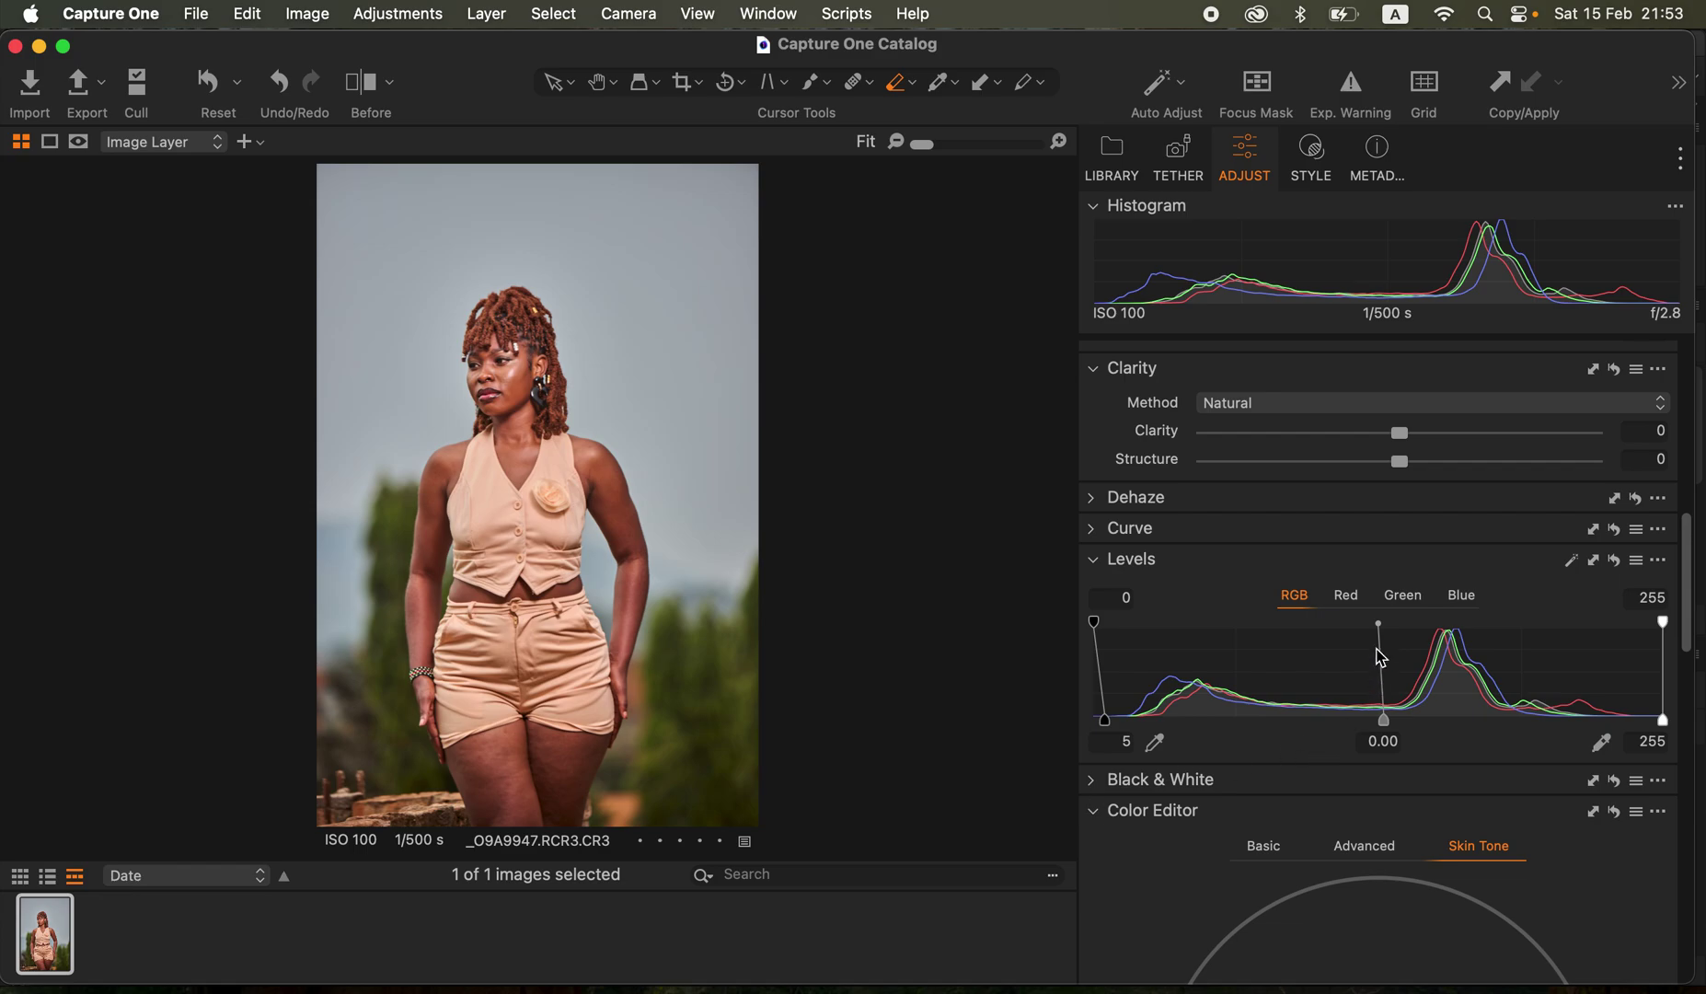
scroll(1357, 594, up, 10)
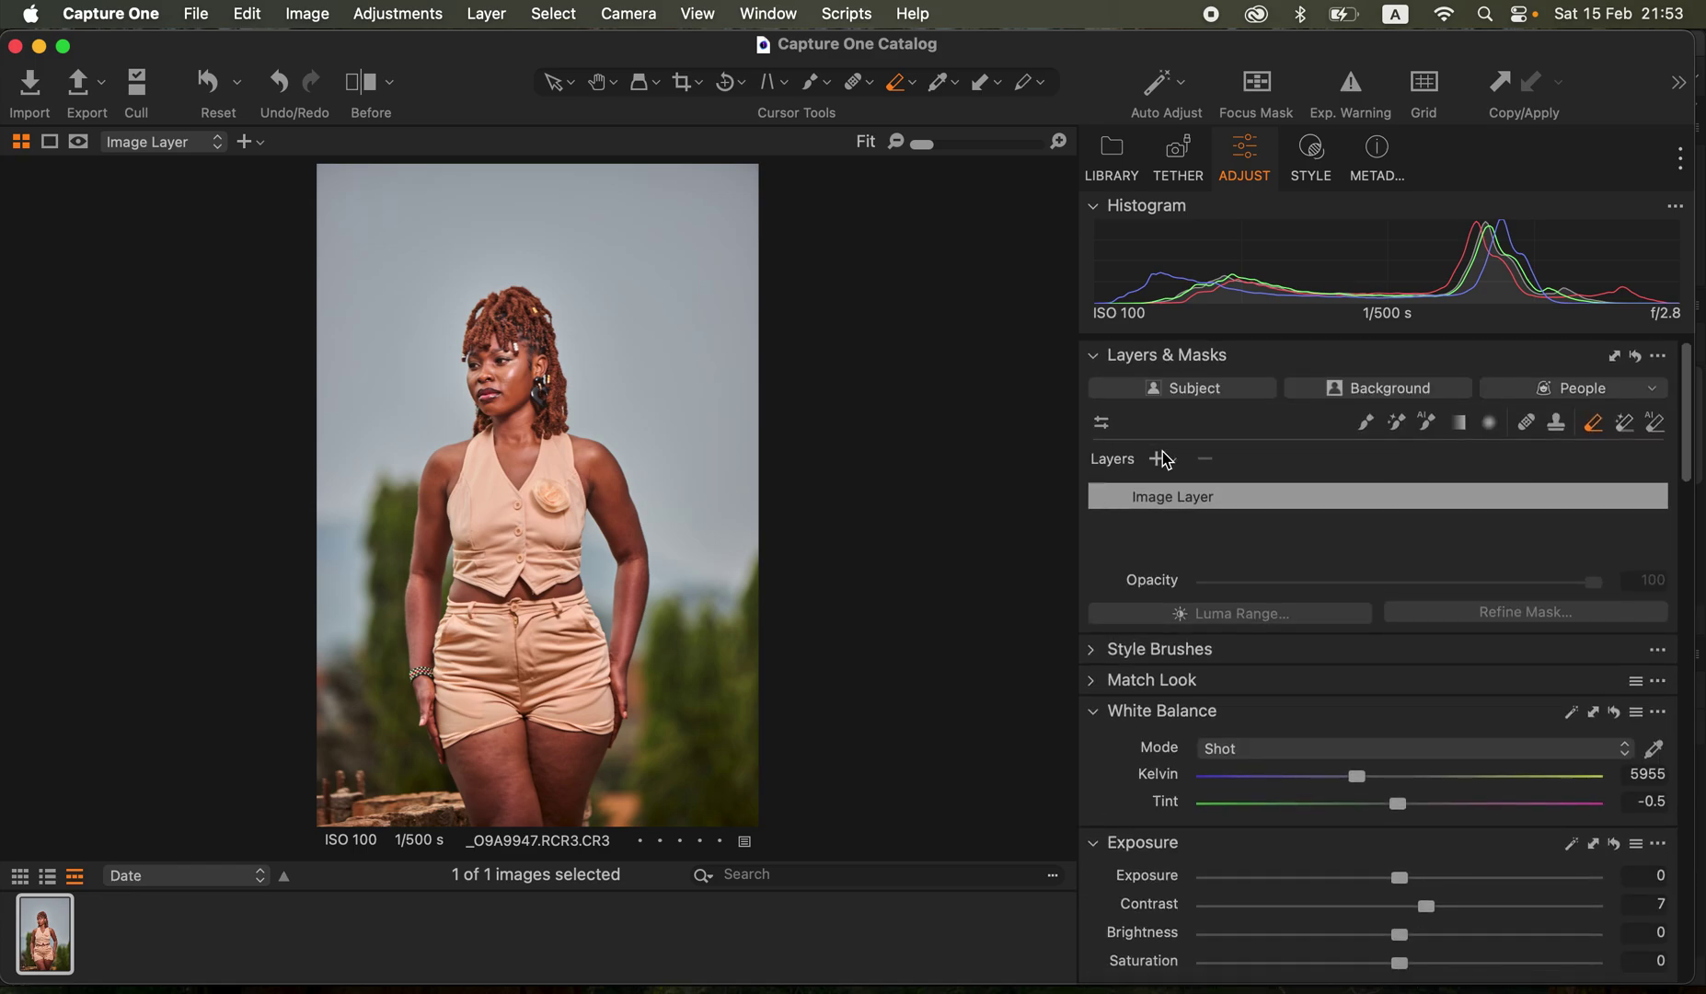
Add Filled Layer 1, a new filled adjustment layer above the image layer
click(1159, 468)
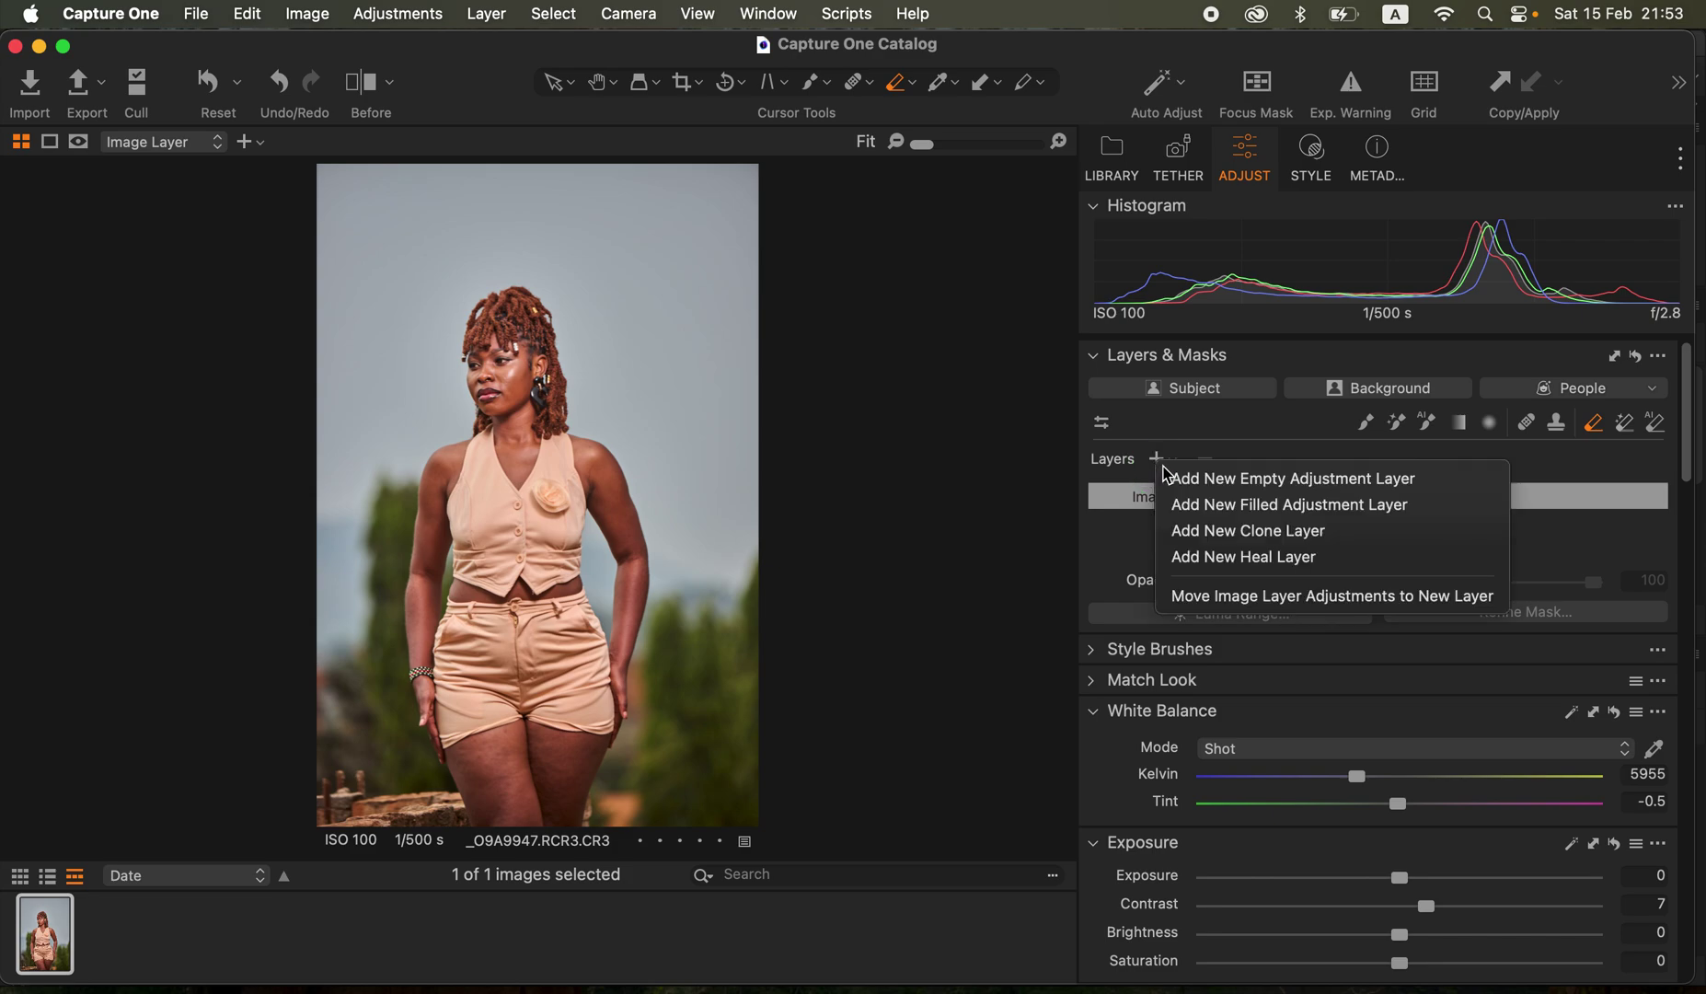
click(1227, 506)
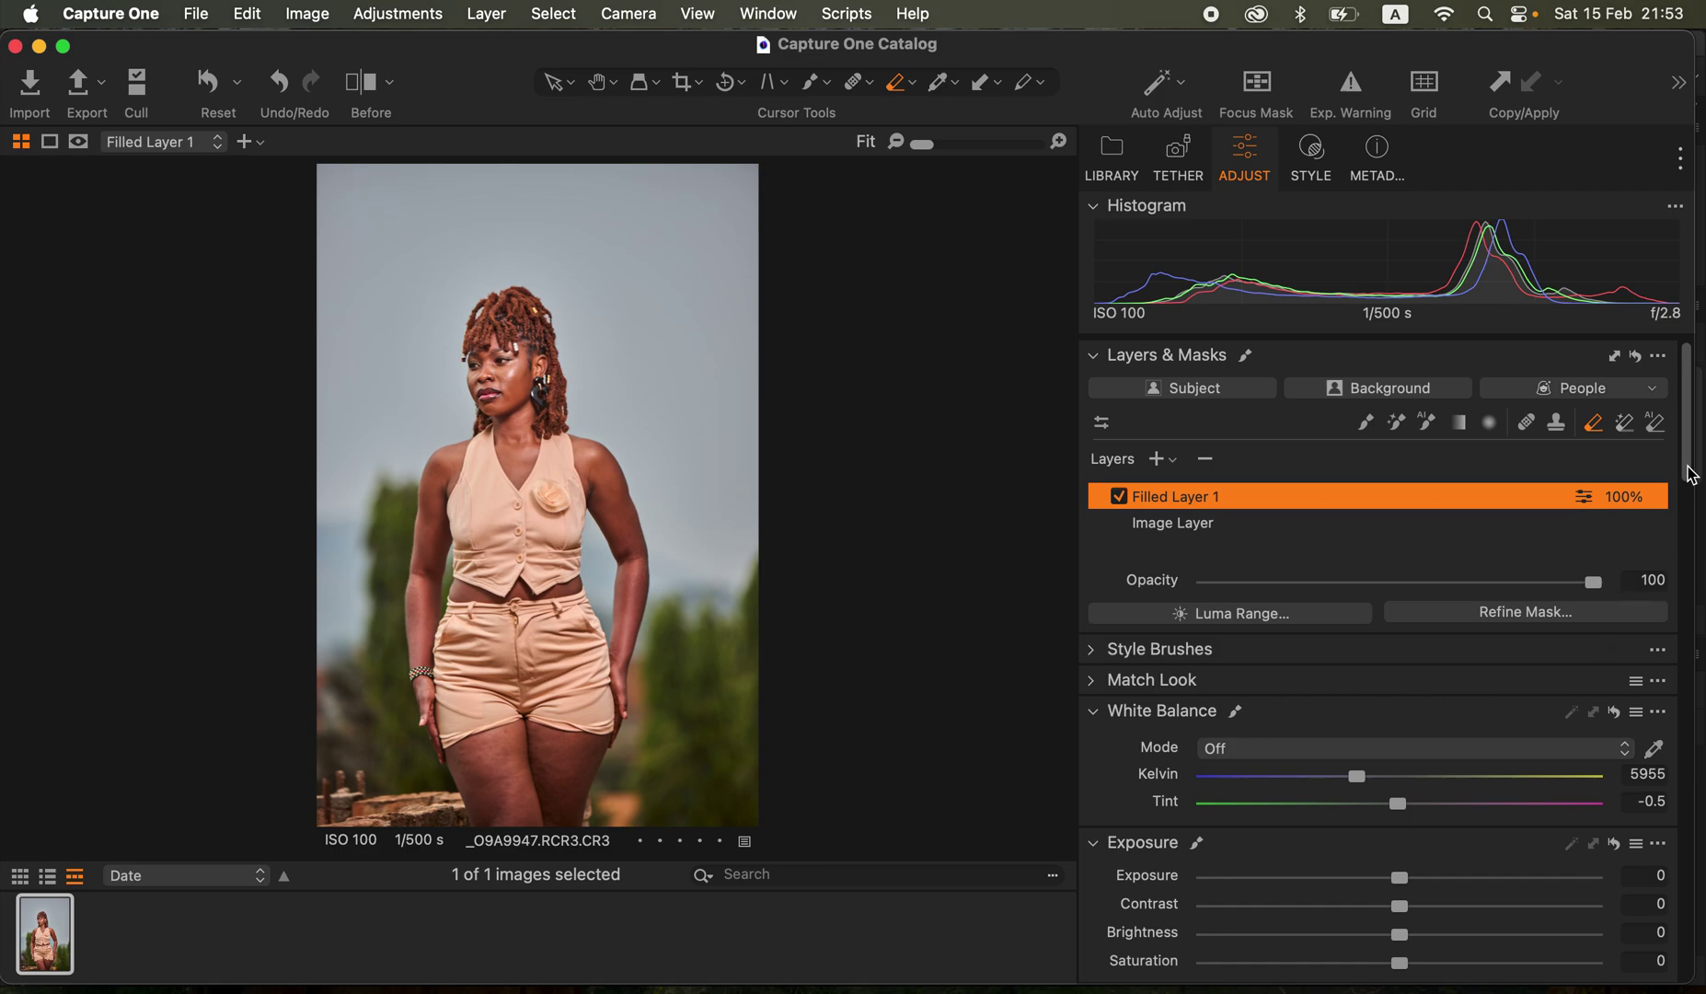
drag(1690, 477, 1693, 741)
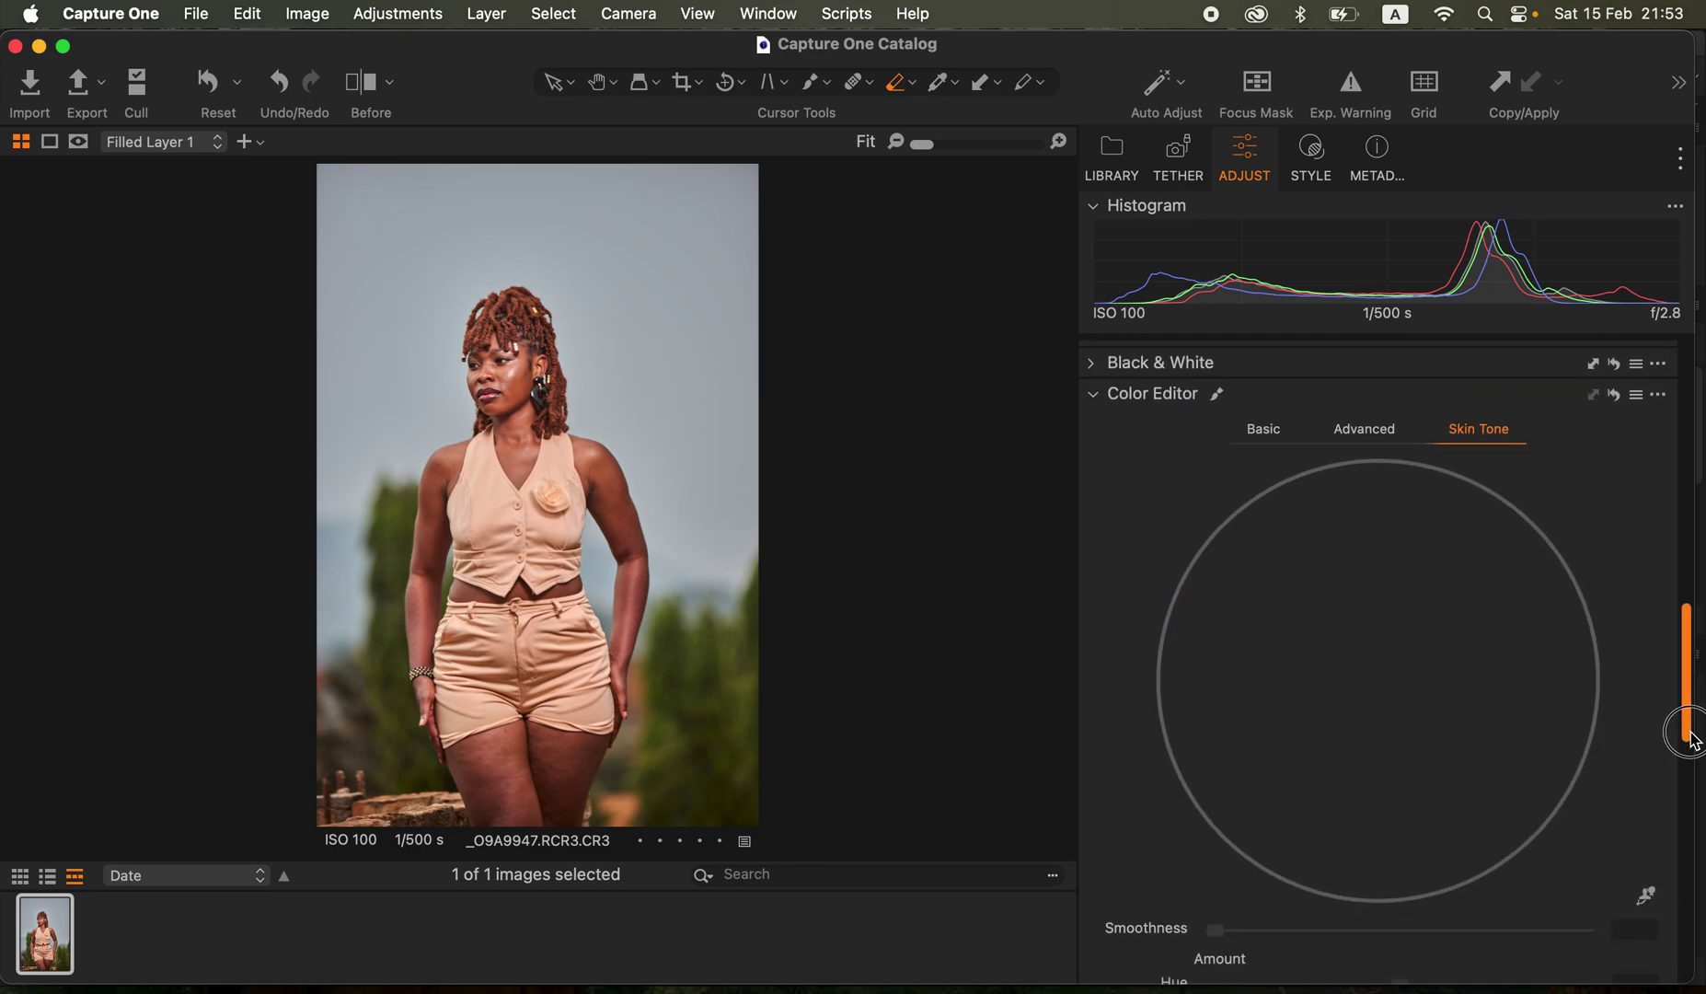
In the Basic Color Editor, shift the greens' hue and raise their saturation
click(1263, 430)
click(1333, 480)
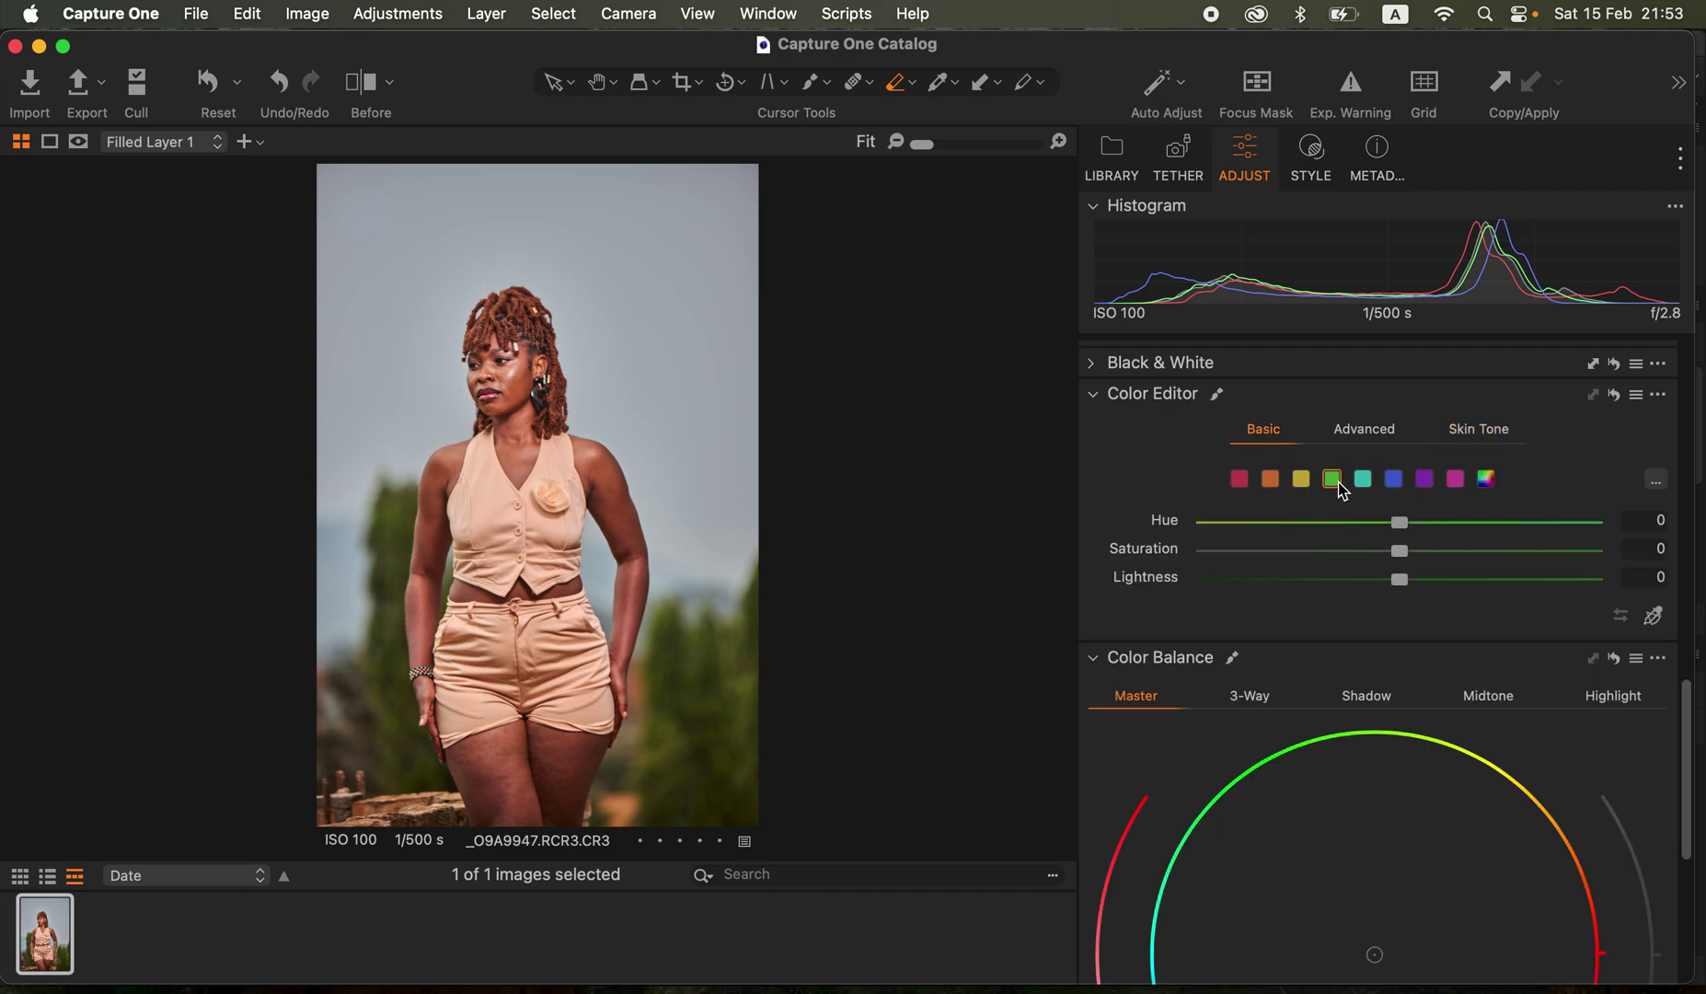
drag(1464, 537, 1561, 550)
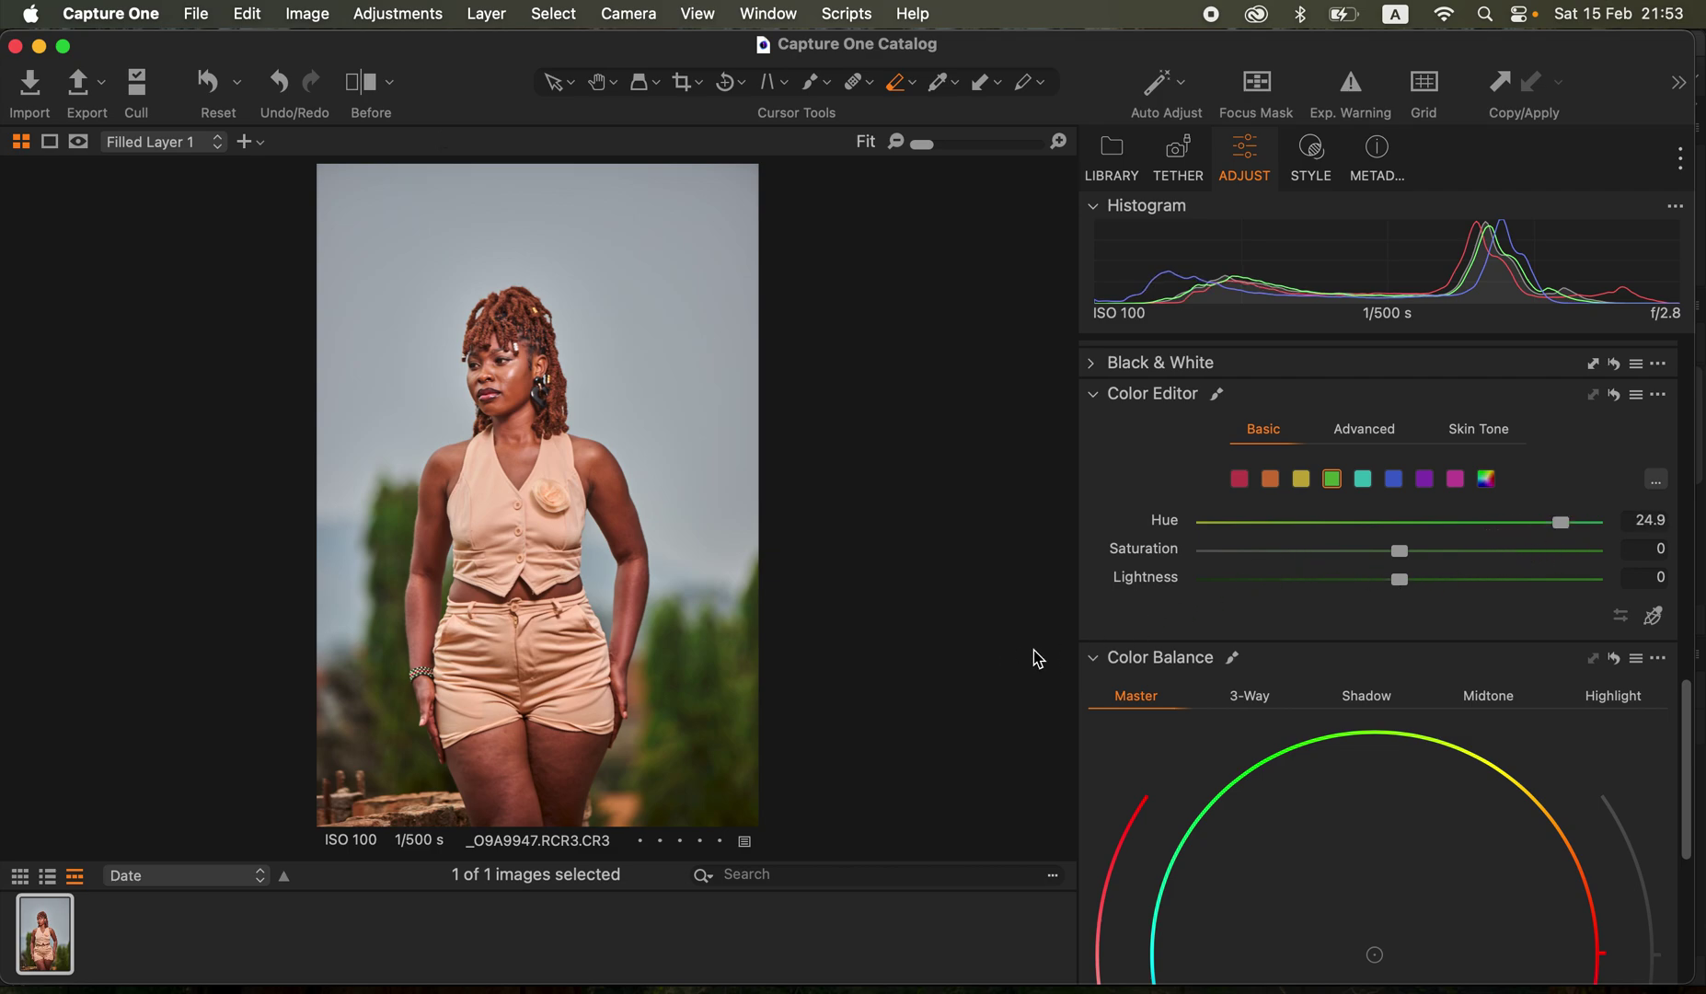
drag(1414, 555, 1518, 567)
Set the cyans' saturation to 47.7 and lightness to -2.4
click(1363, 479)
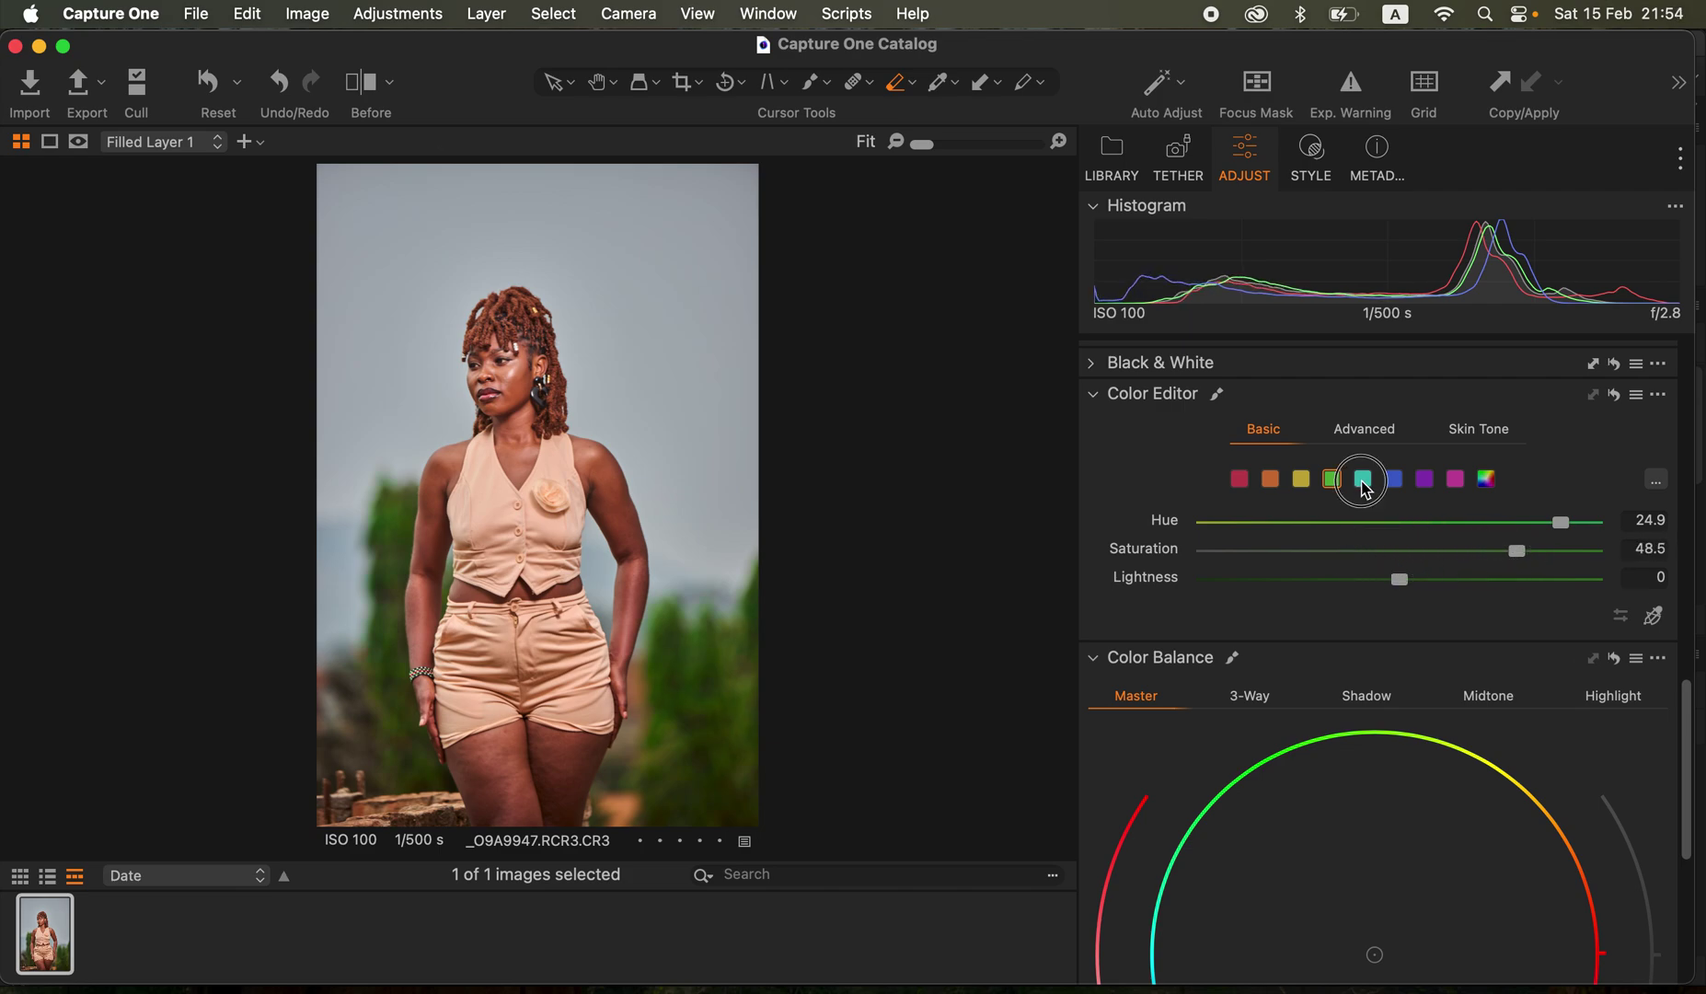
drag(1453, 551, 1513, 553)
mouse_move(1399, 580)
mouse_down()
mouse_move(1268, 579)
mouse_move(1444, 593)
mouse_move(1383, 593)
mouse_move(1399, 598)
mouse_up()
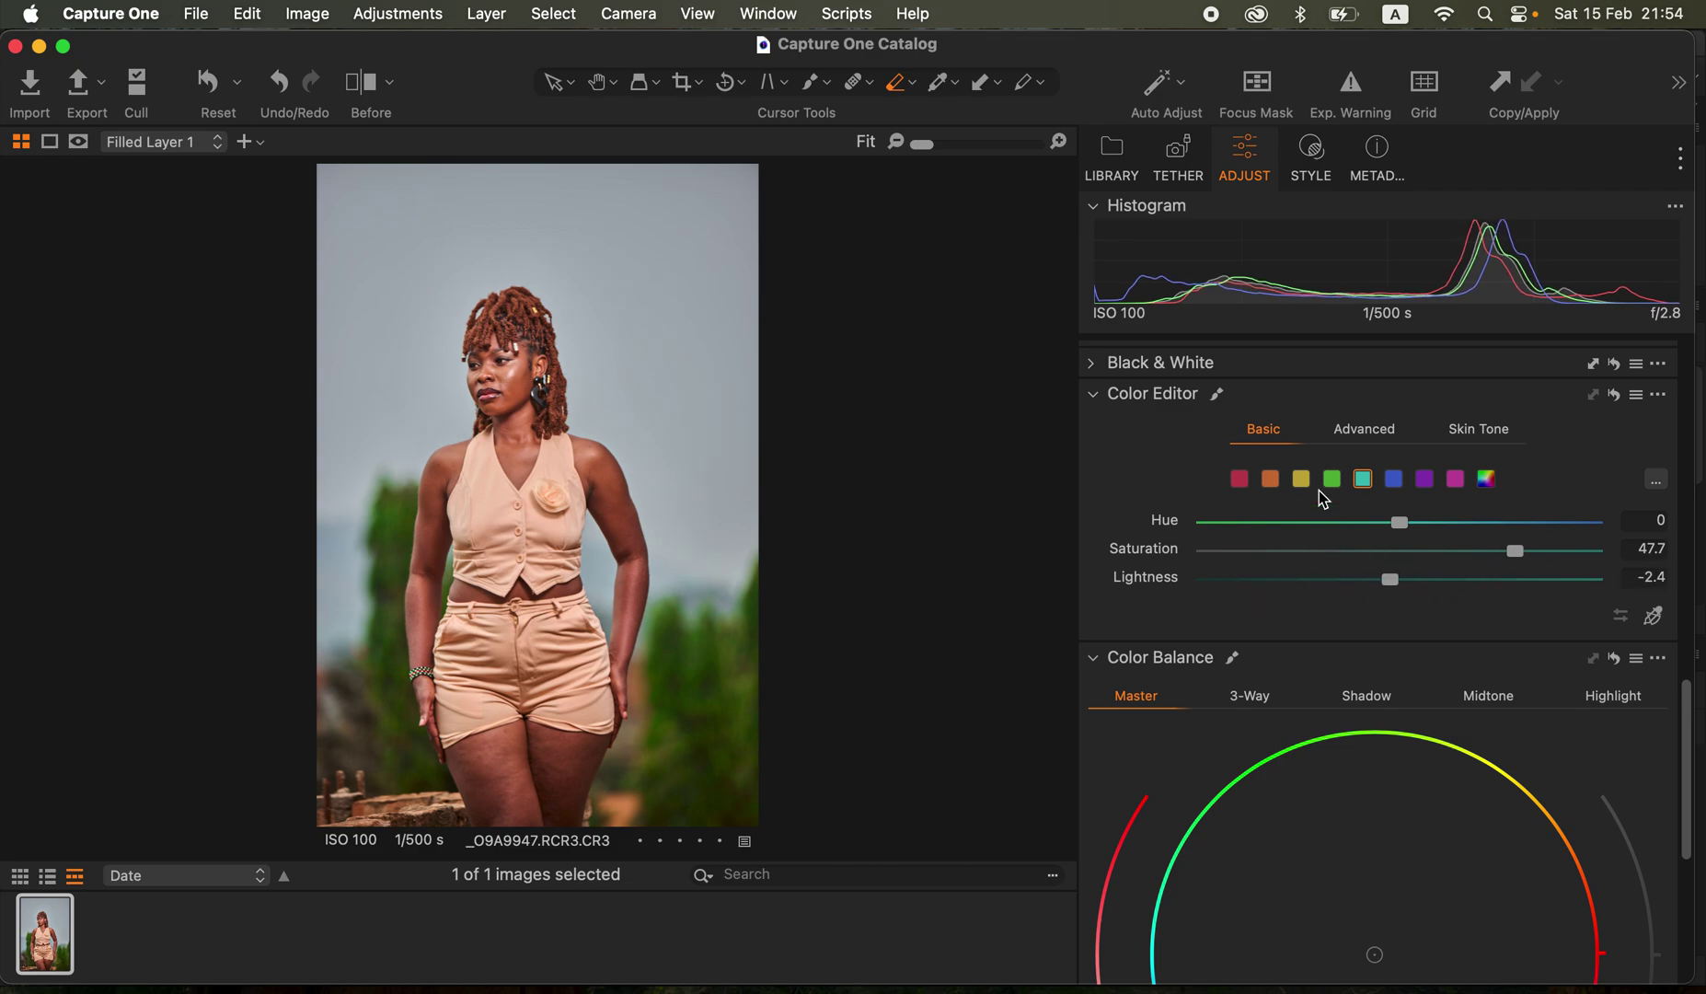
click(1379, 433)
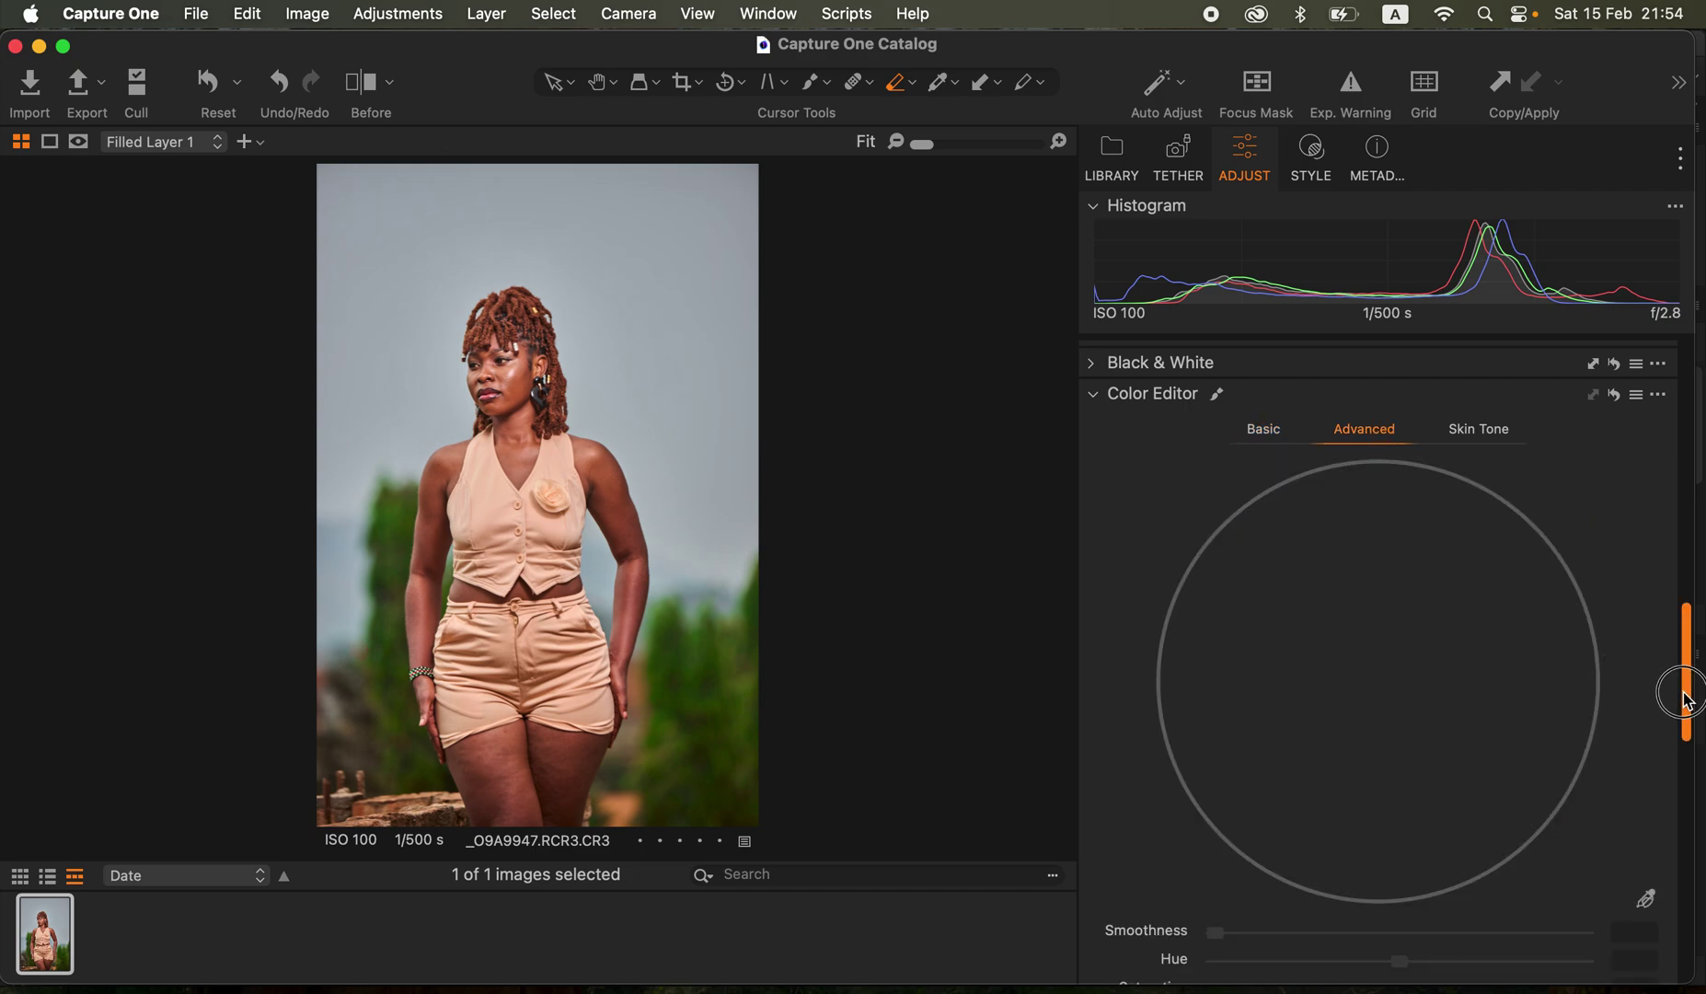
Pick the grey sky in the Advanced Color Editor and give it saturation 200 and lightness about -28
drag(1684, 696, 1689, 759)
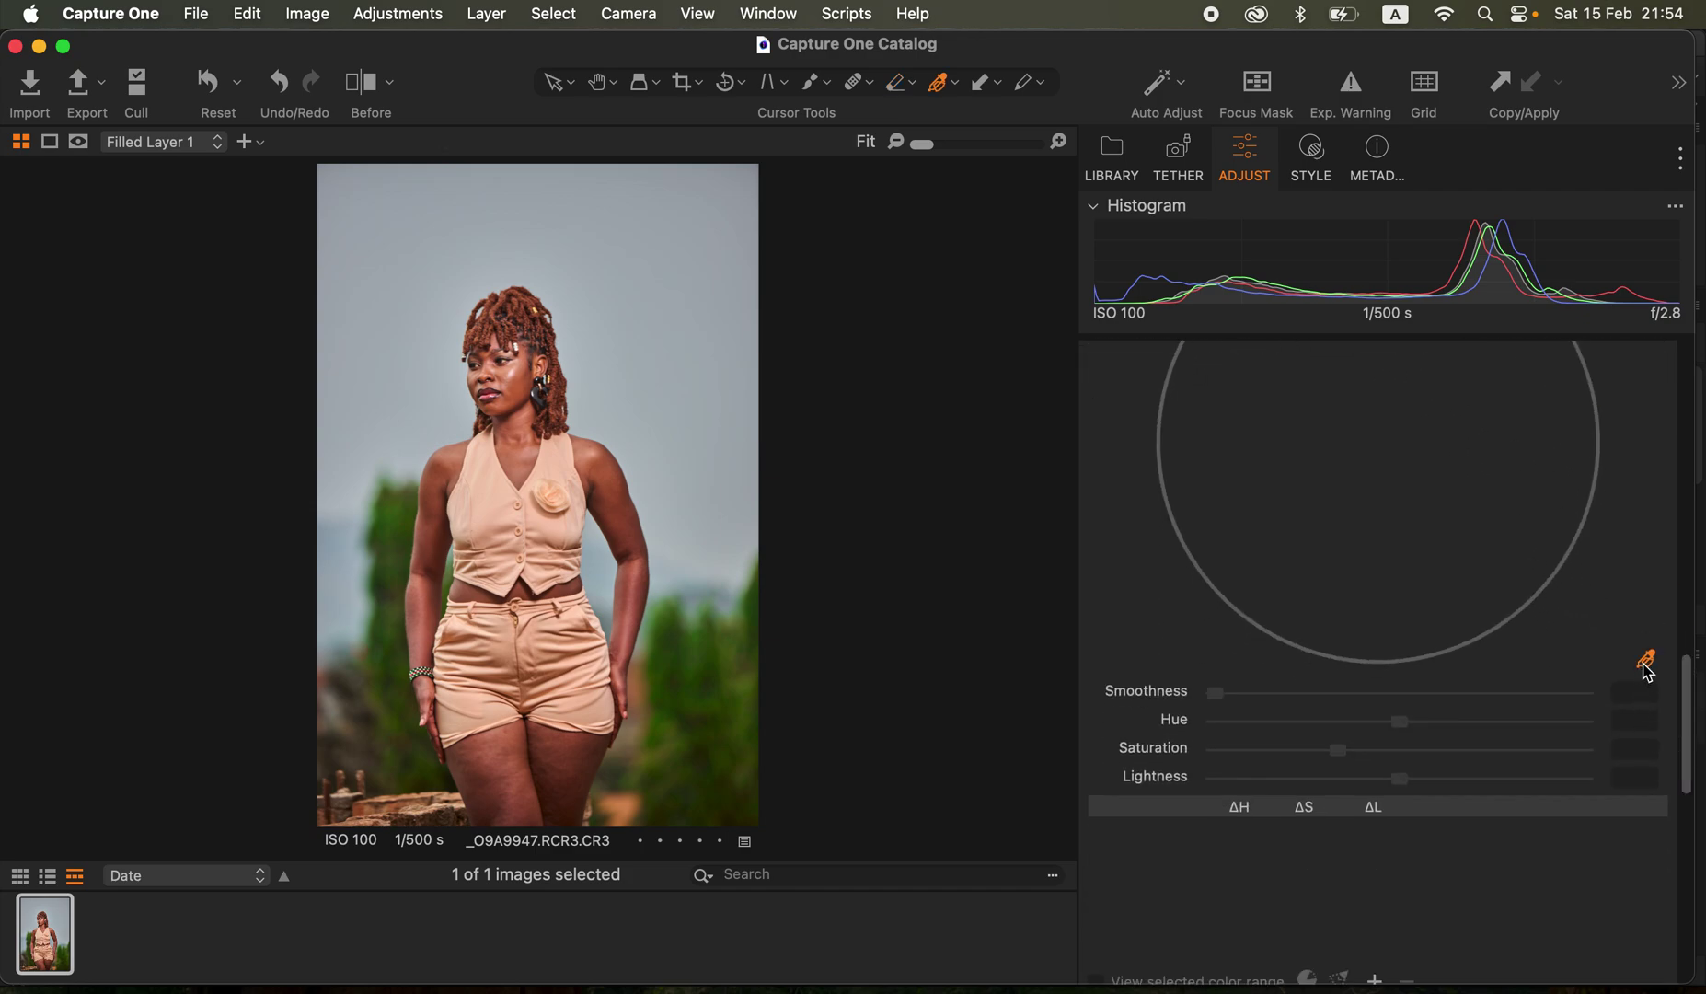
click(661, 369)
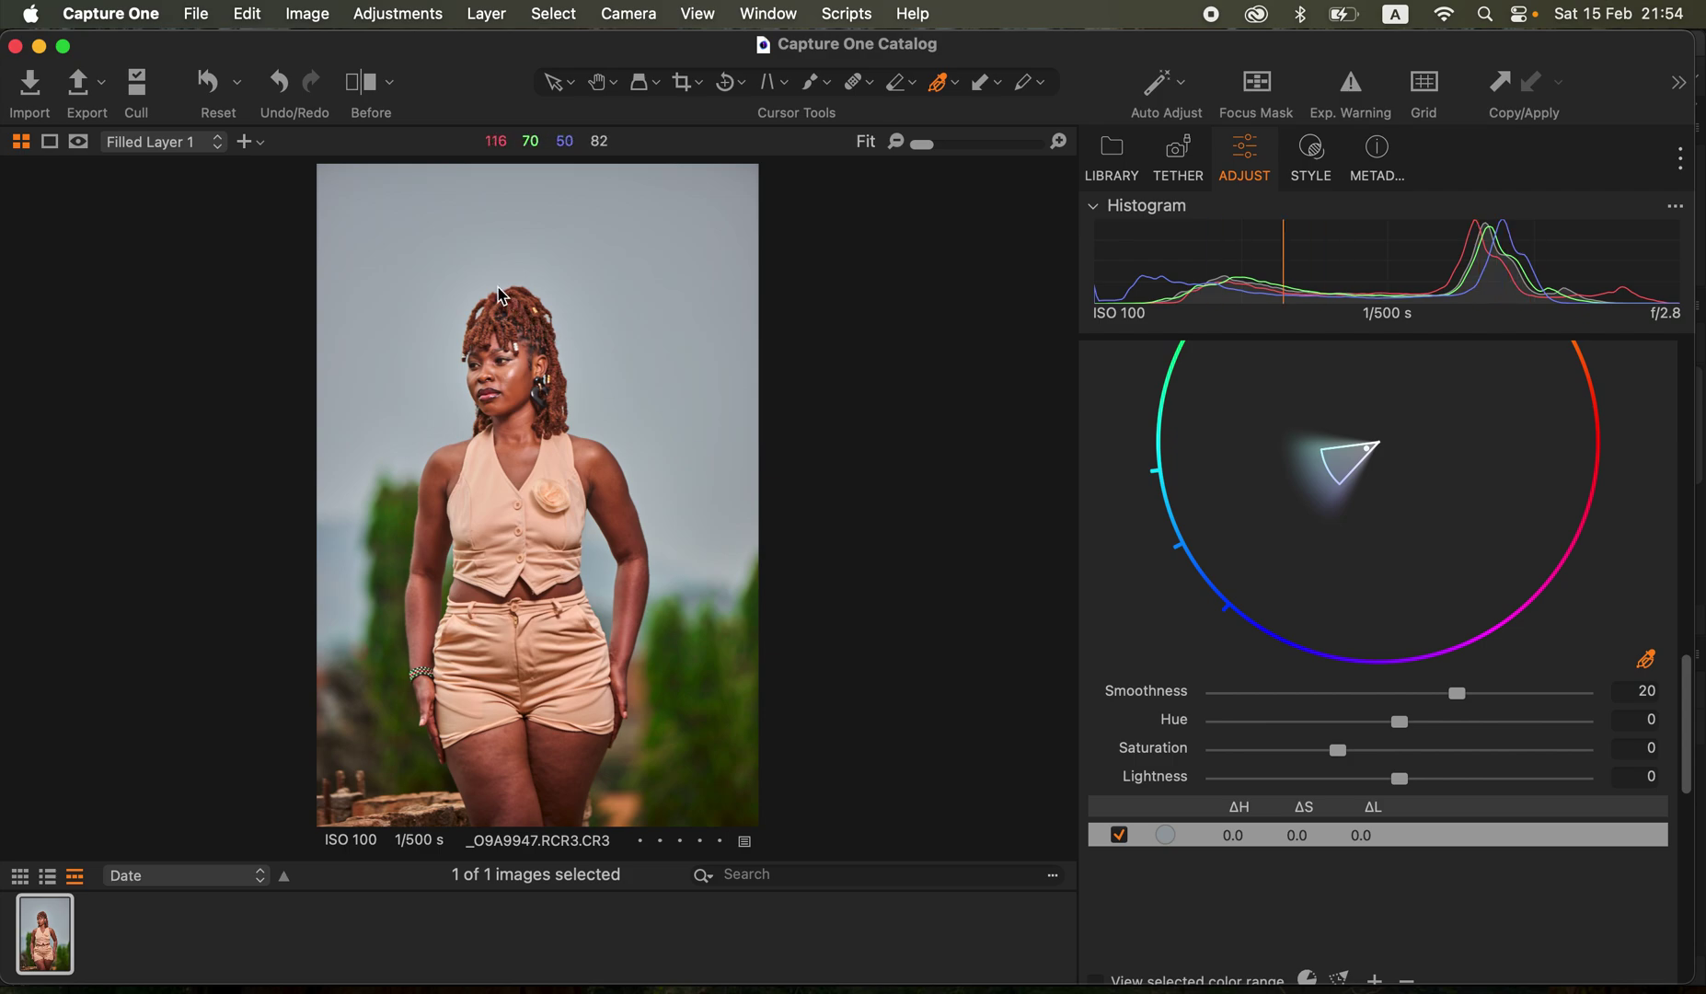
click(390, 421)
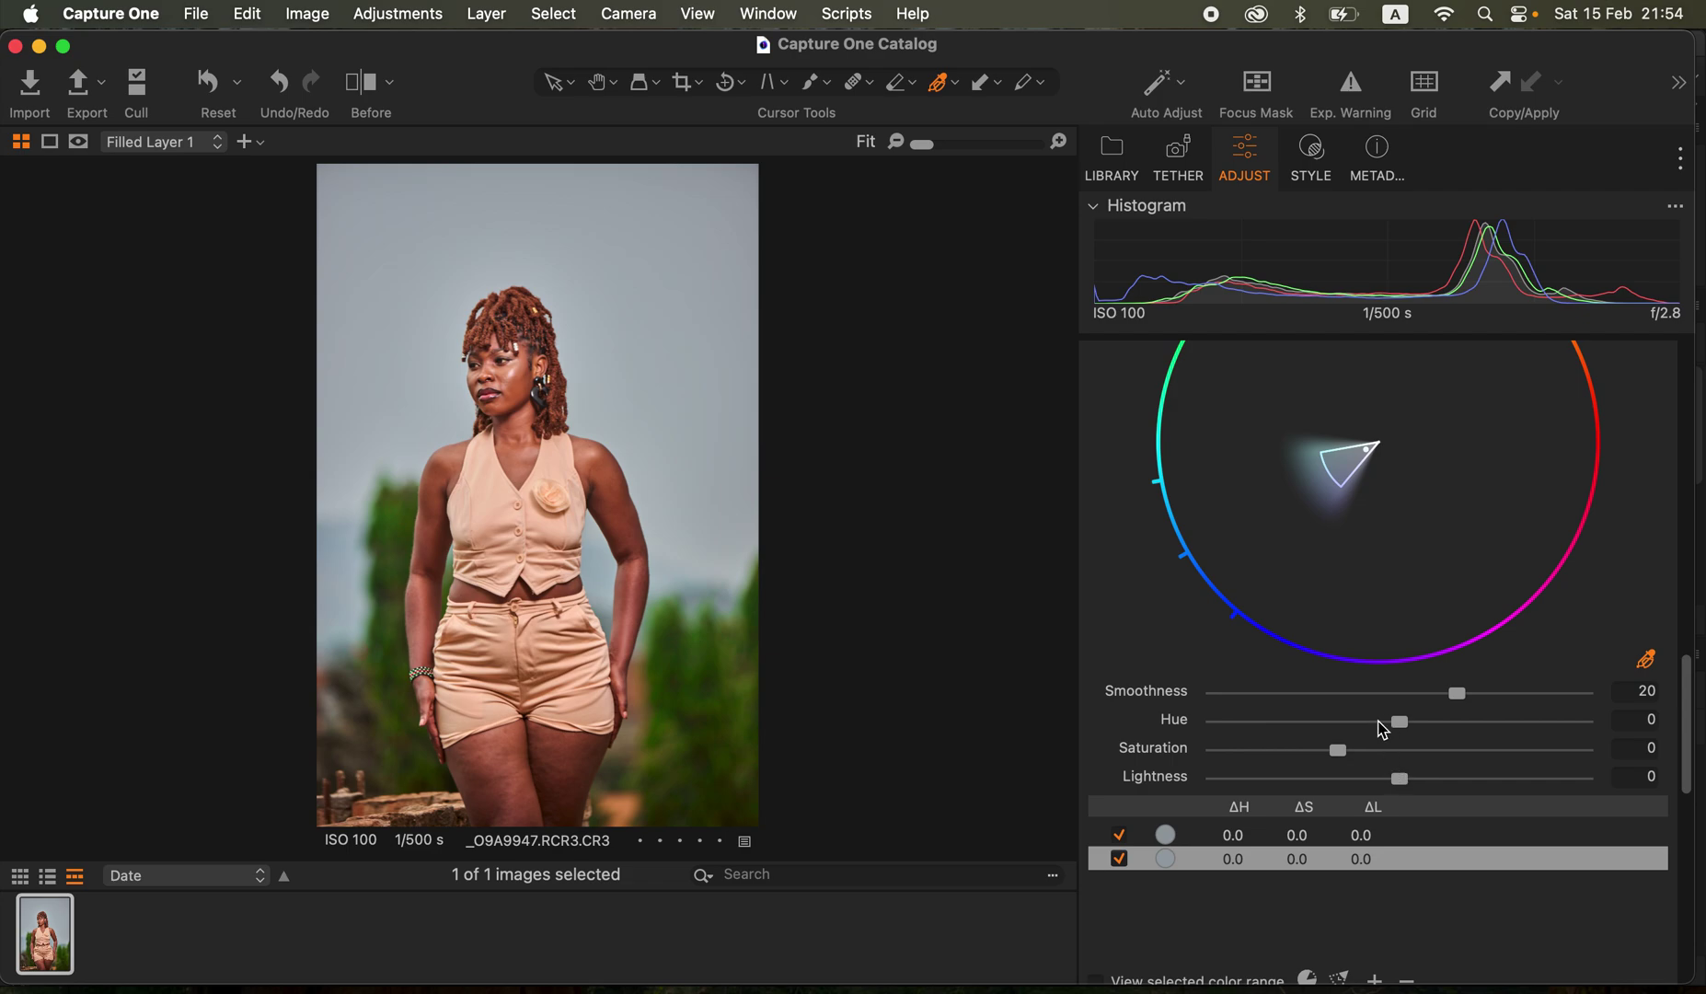
drag(1426, 757, 1585, 766)
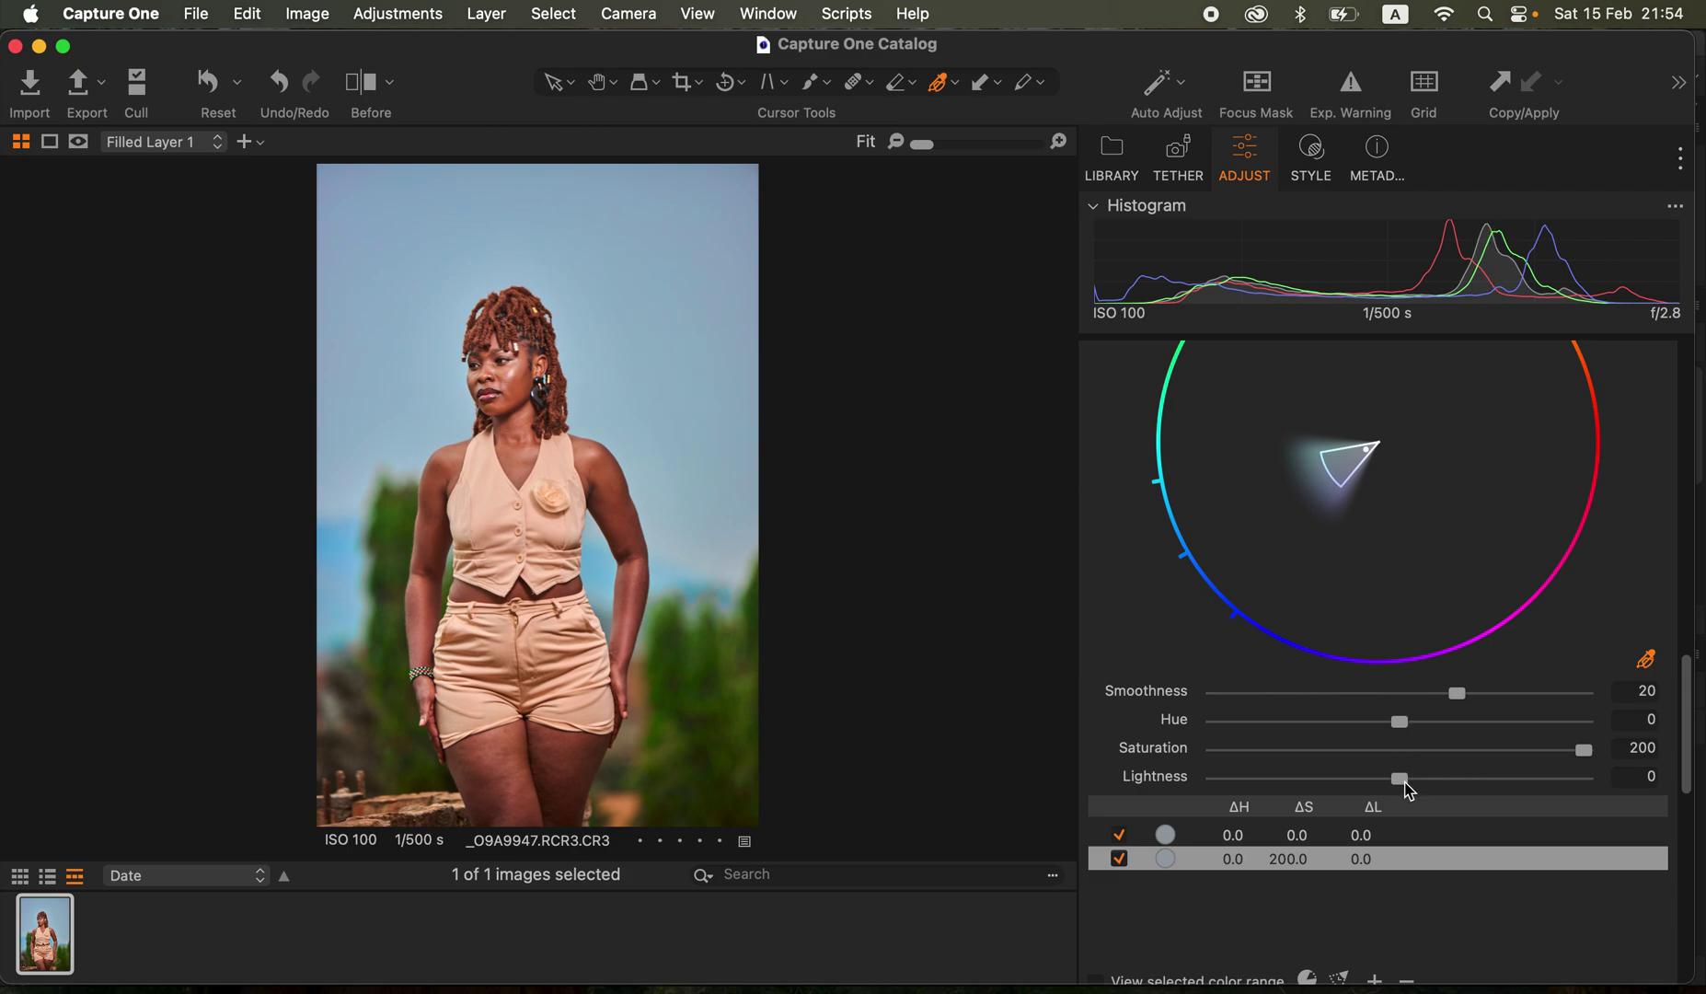
drag(1406, 790, 1130, 777)
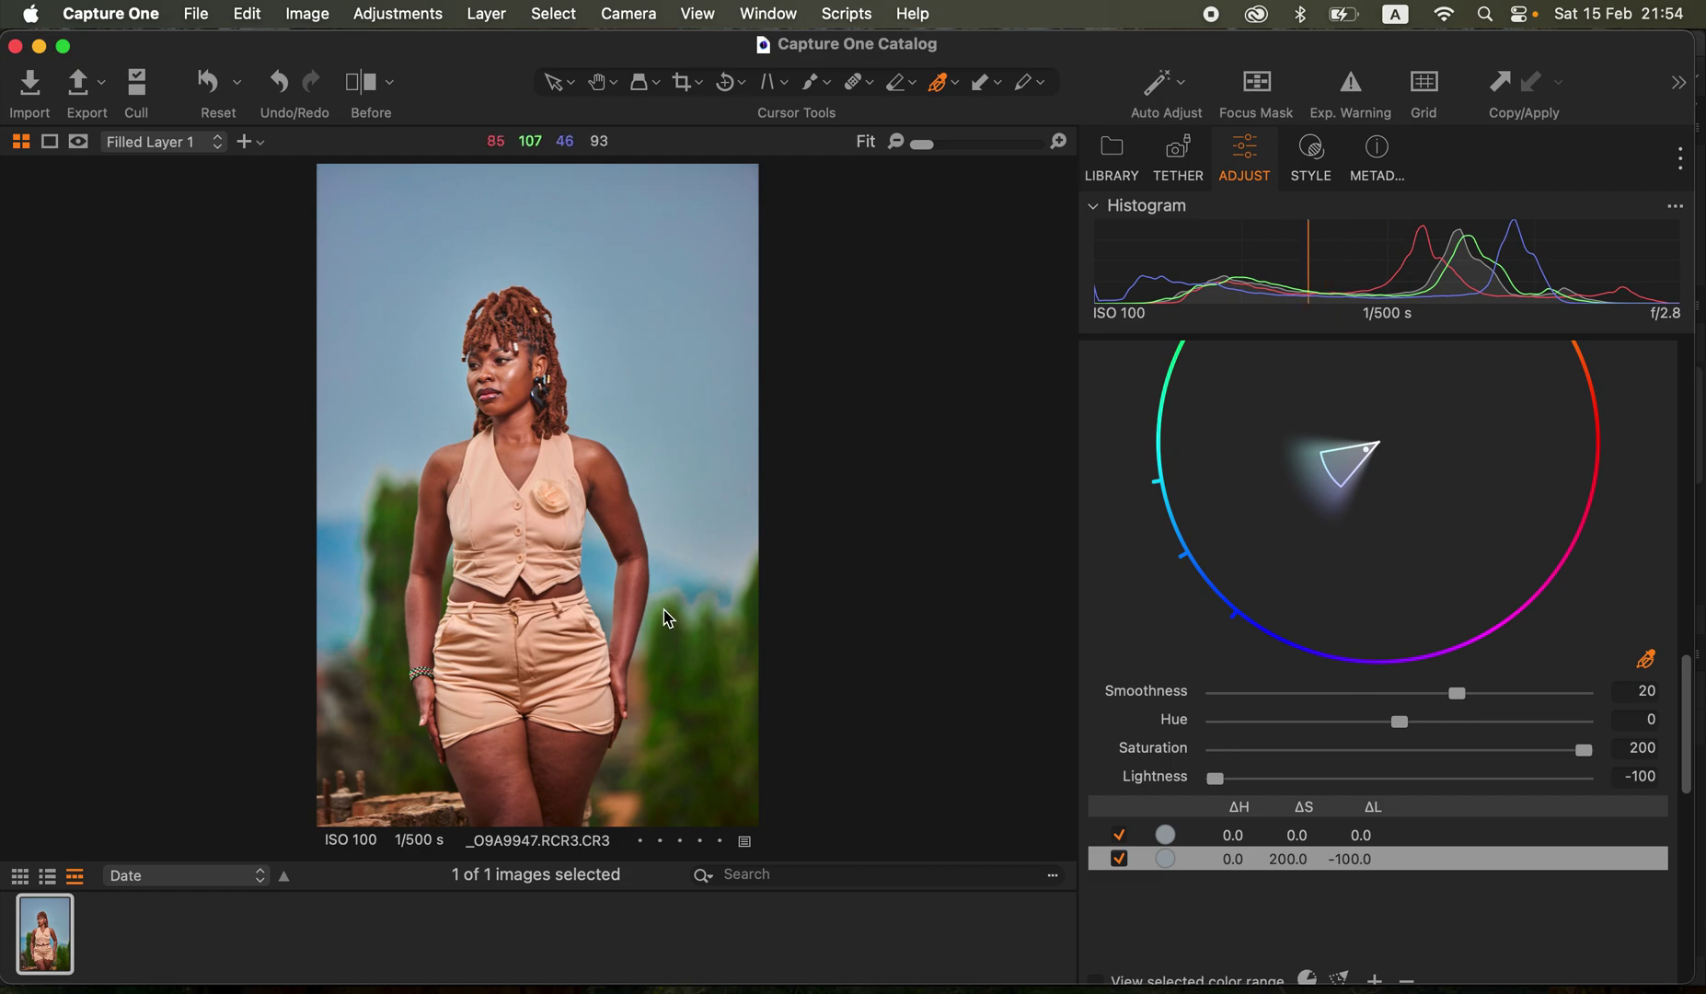
drag(1252, 781, 1336, 781)
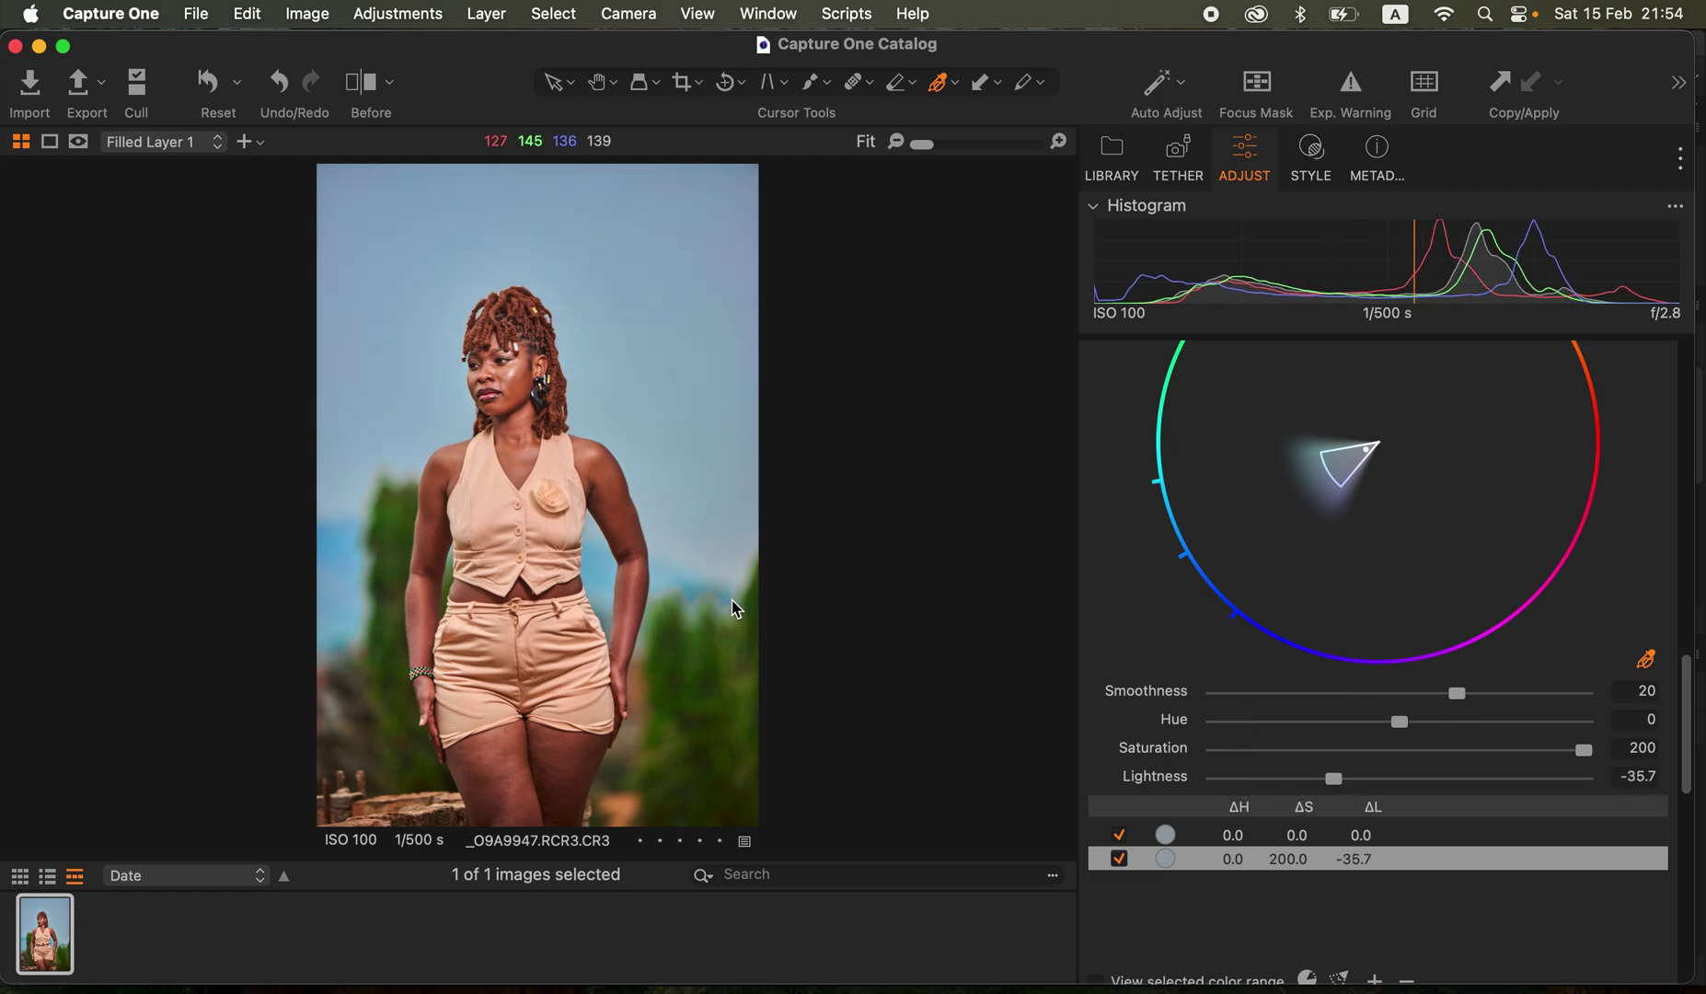
drag(1340, 778, 1365, 787)
drag(1692, 737, 1535, 635)
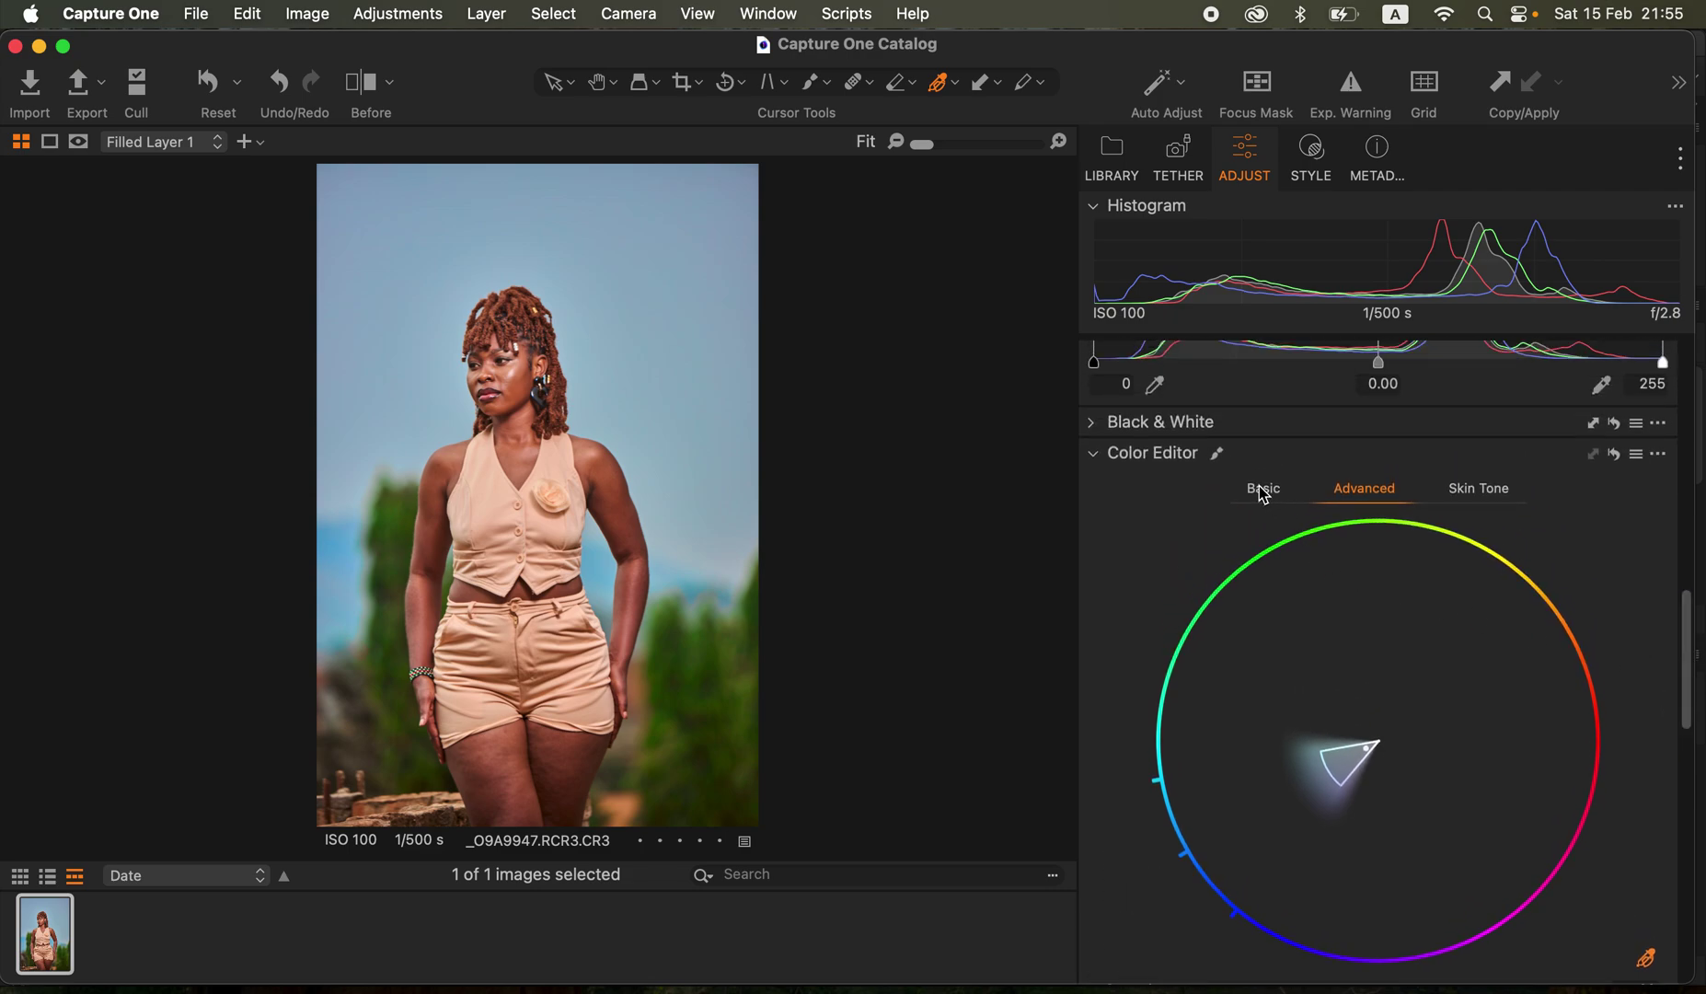
Raise the cyans' saturation to 65.2 in the Basic Color Editor and check it with Before/After
click(1263, 491)
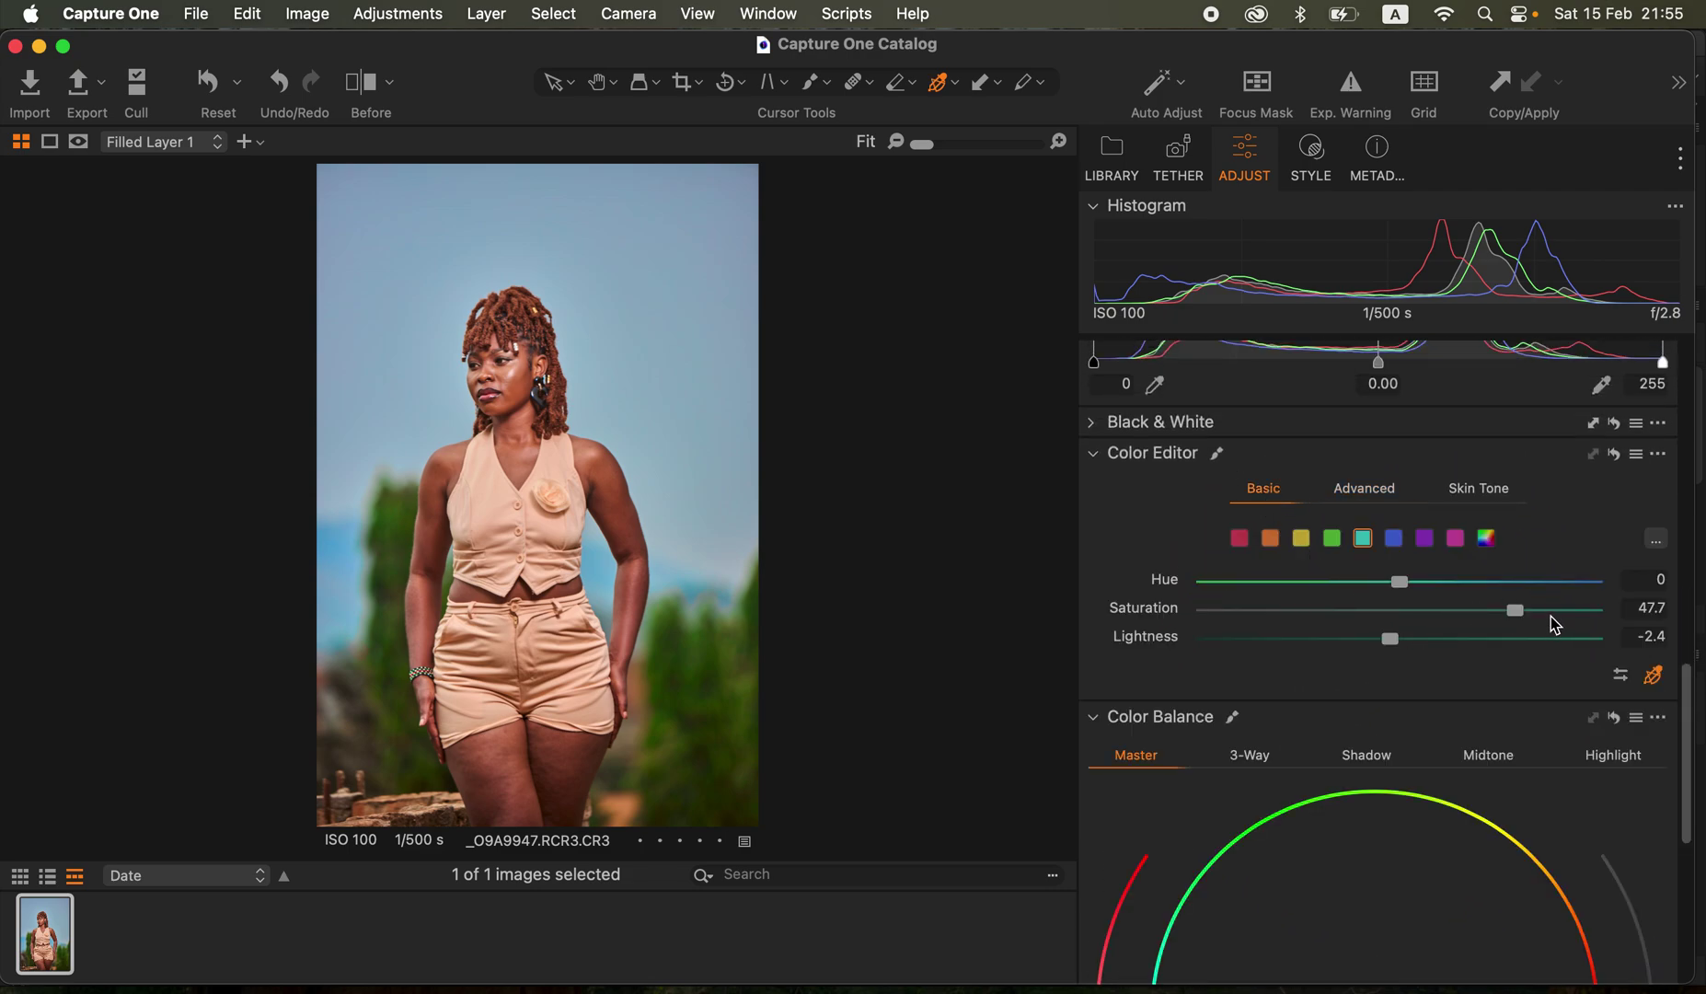
drag(1550, 617, 1557, 622)
click(369, 89)
drag(537, 479, 279, 560)
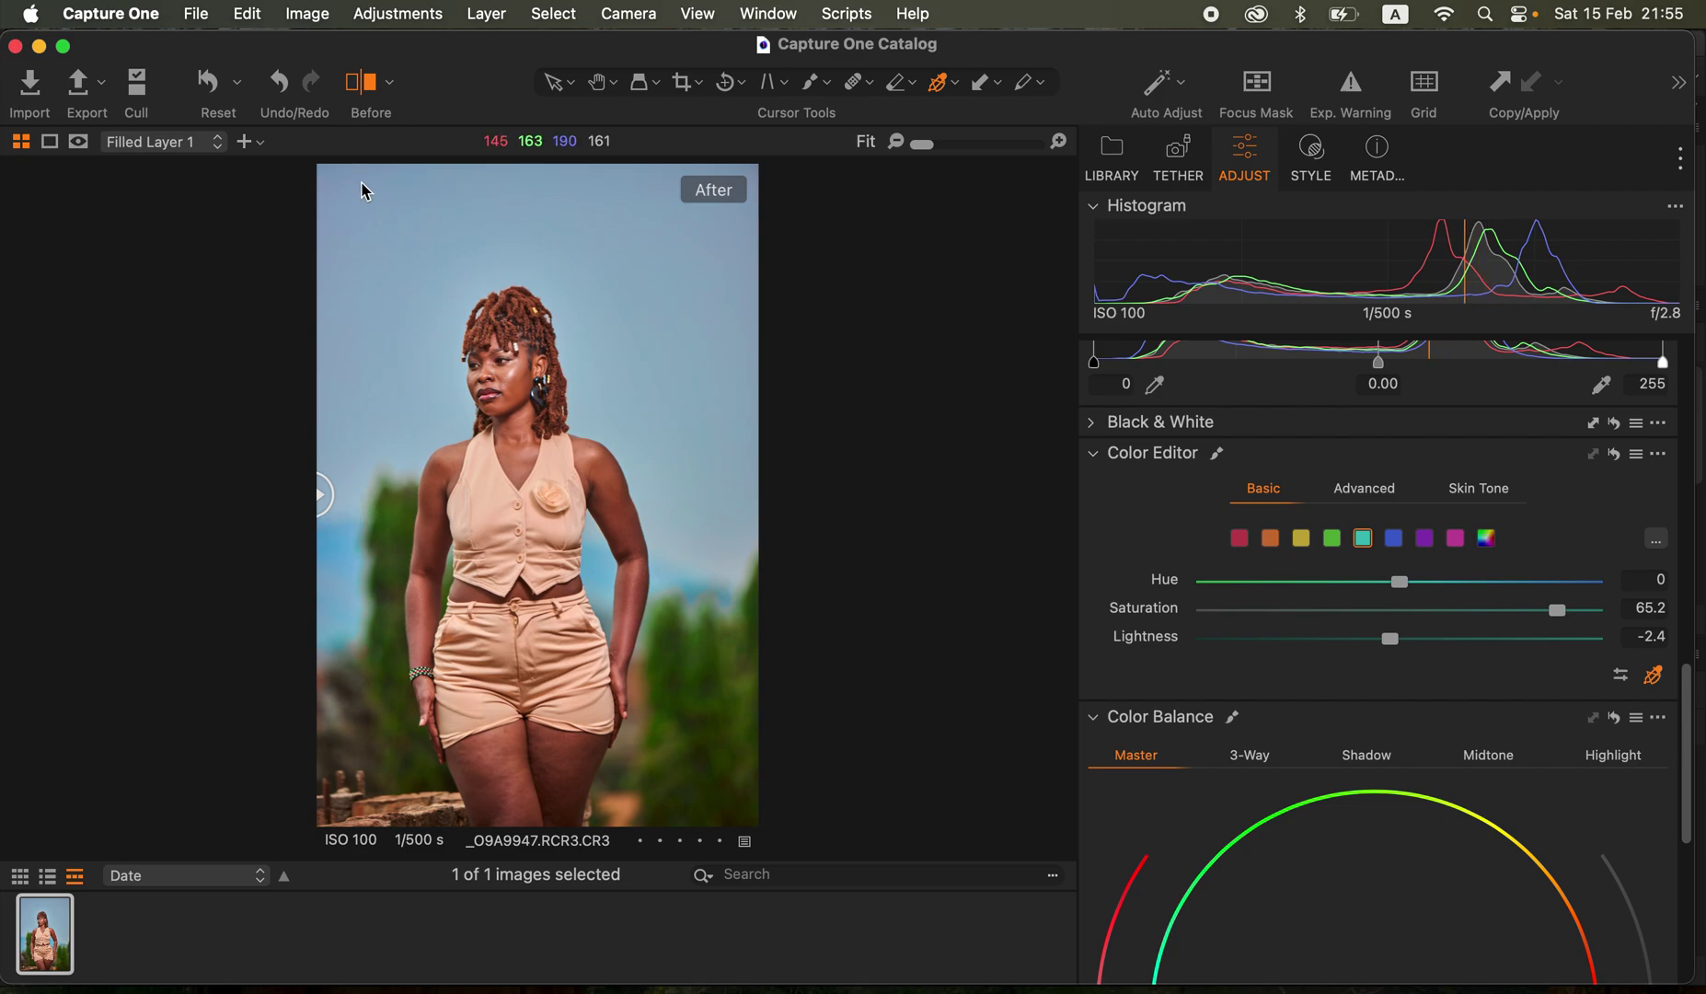
click(361, 99)
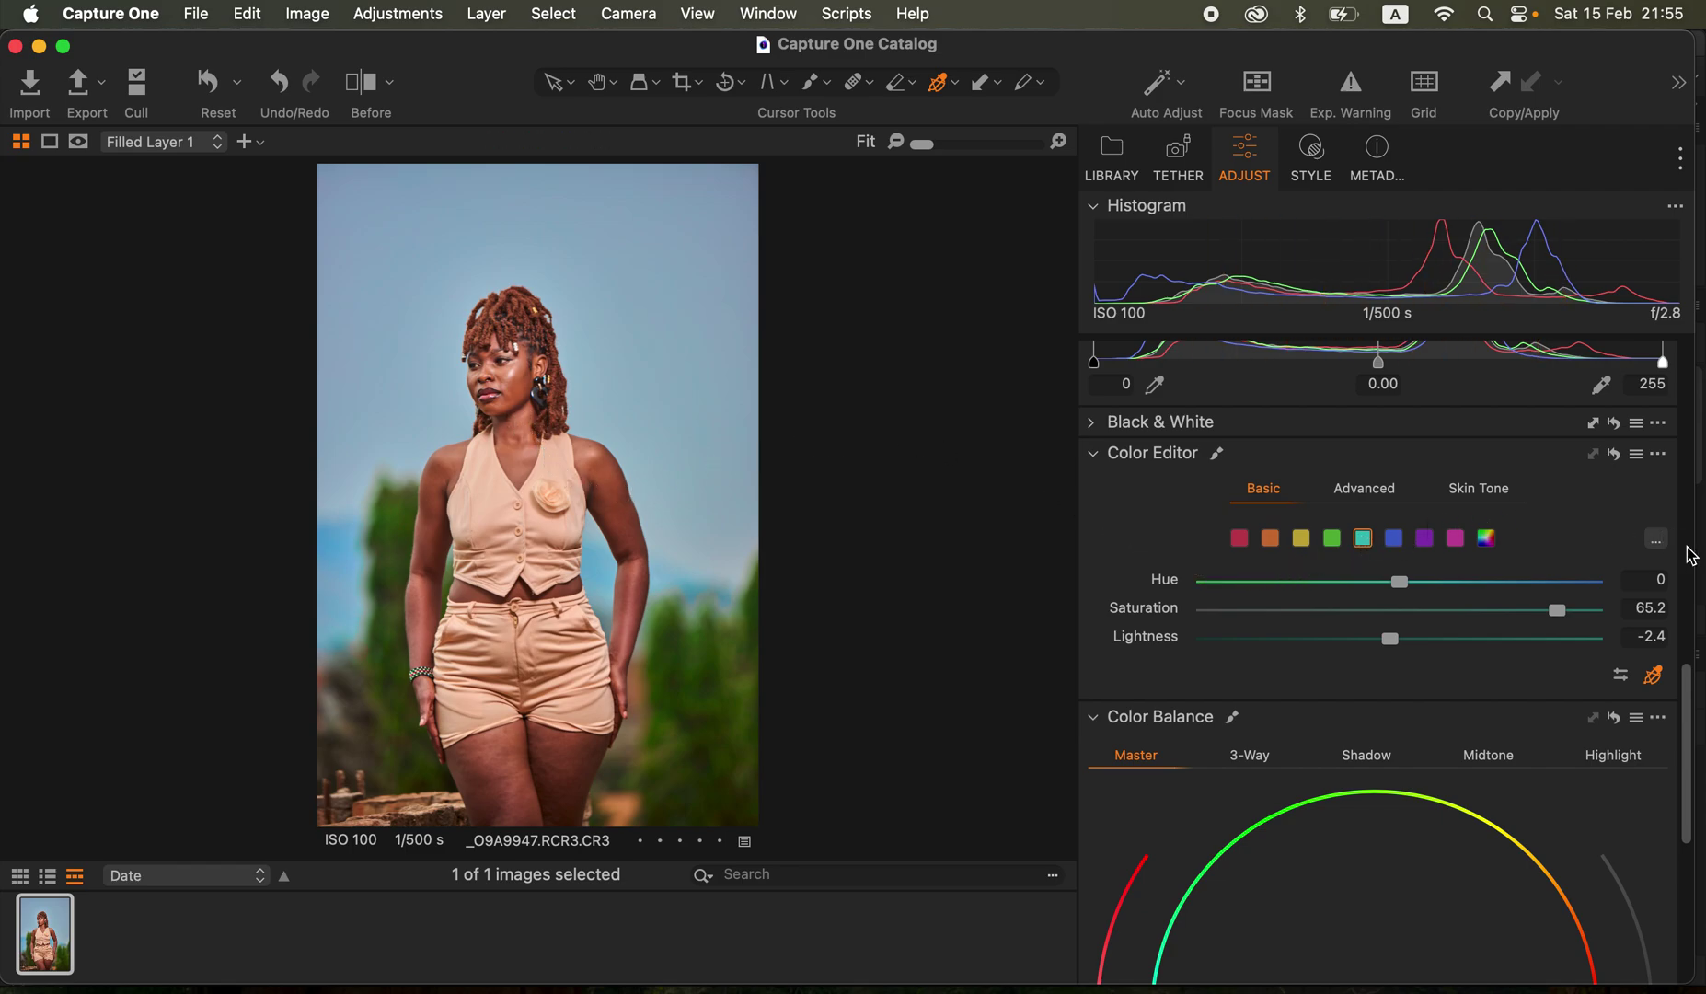
drag(1686, 695, 1665, 343)
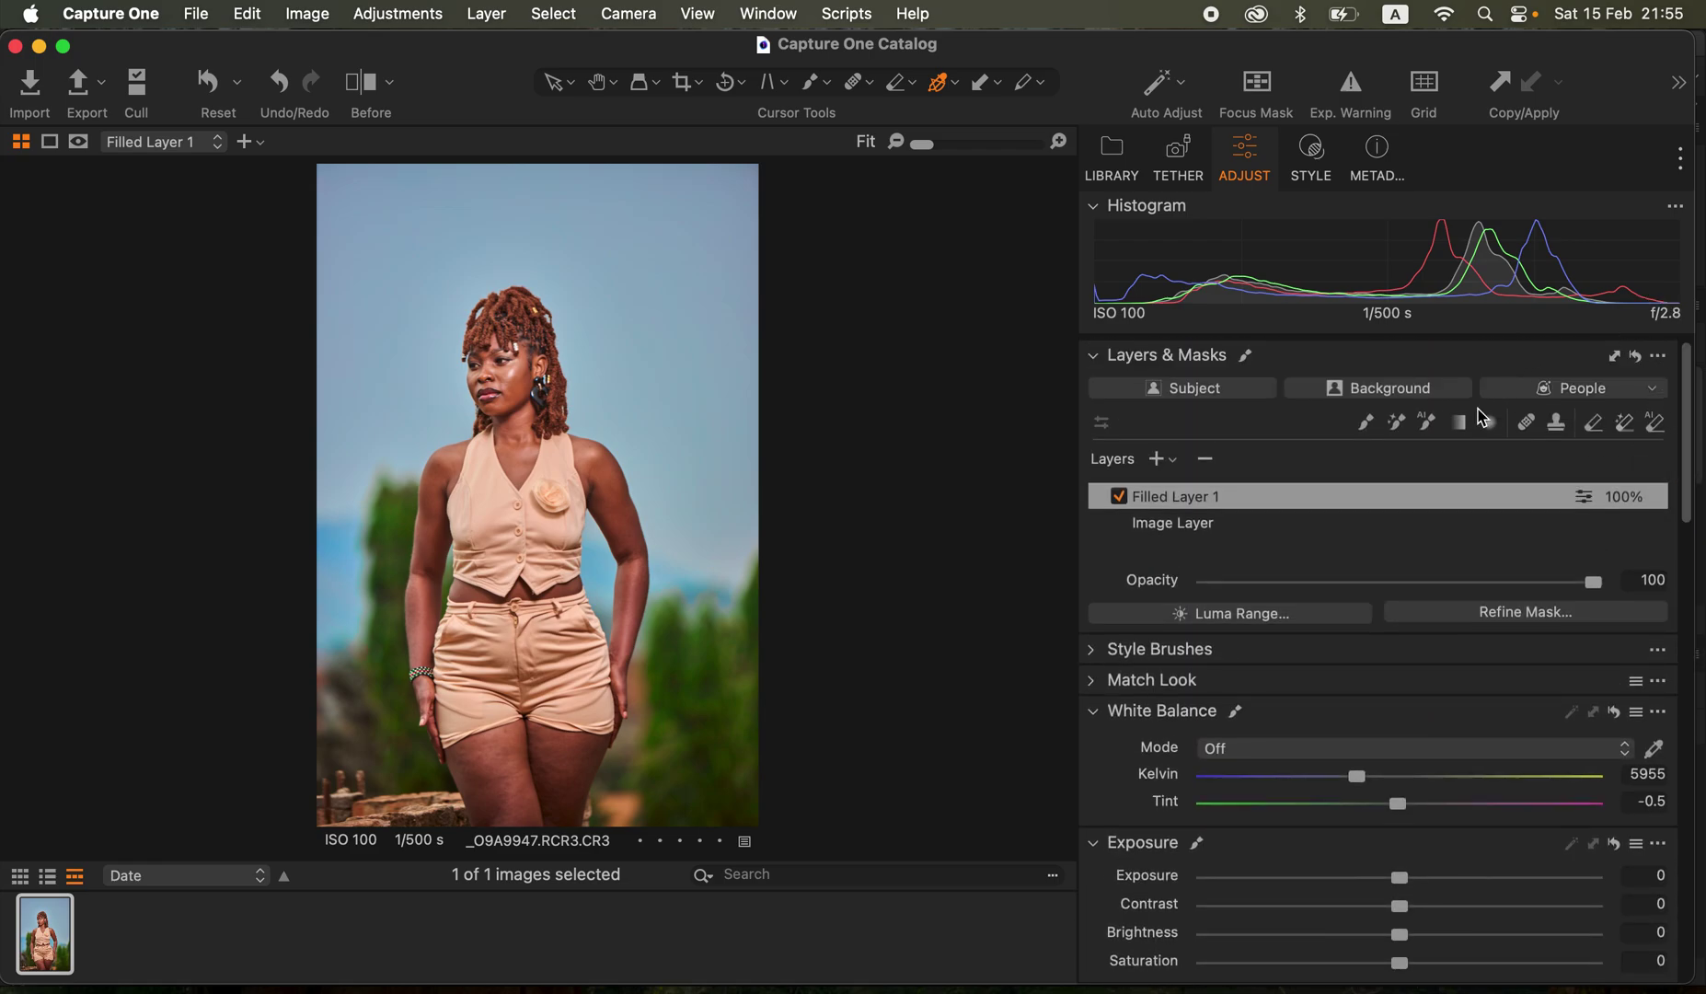
Add Filled Layer 2, switch the Color Editor to Skin Tone, and sample the face's skin colour
click(1160, 466)
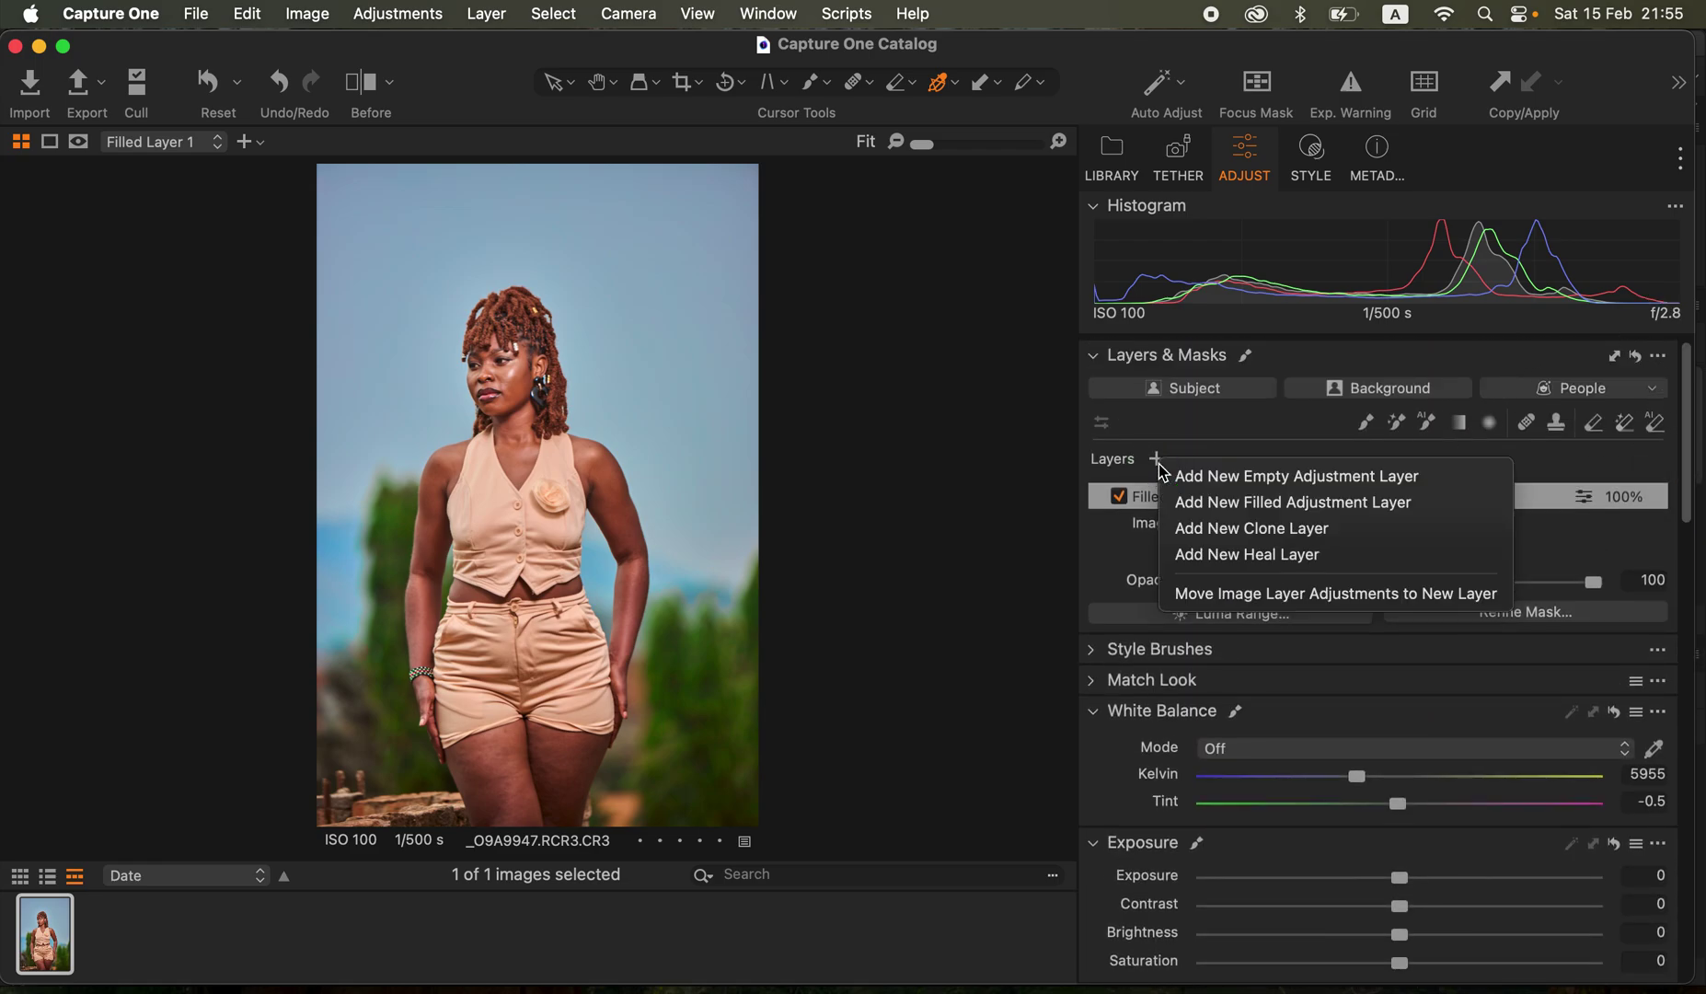
click(1212, 502)
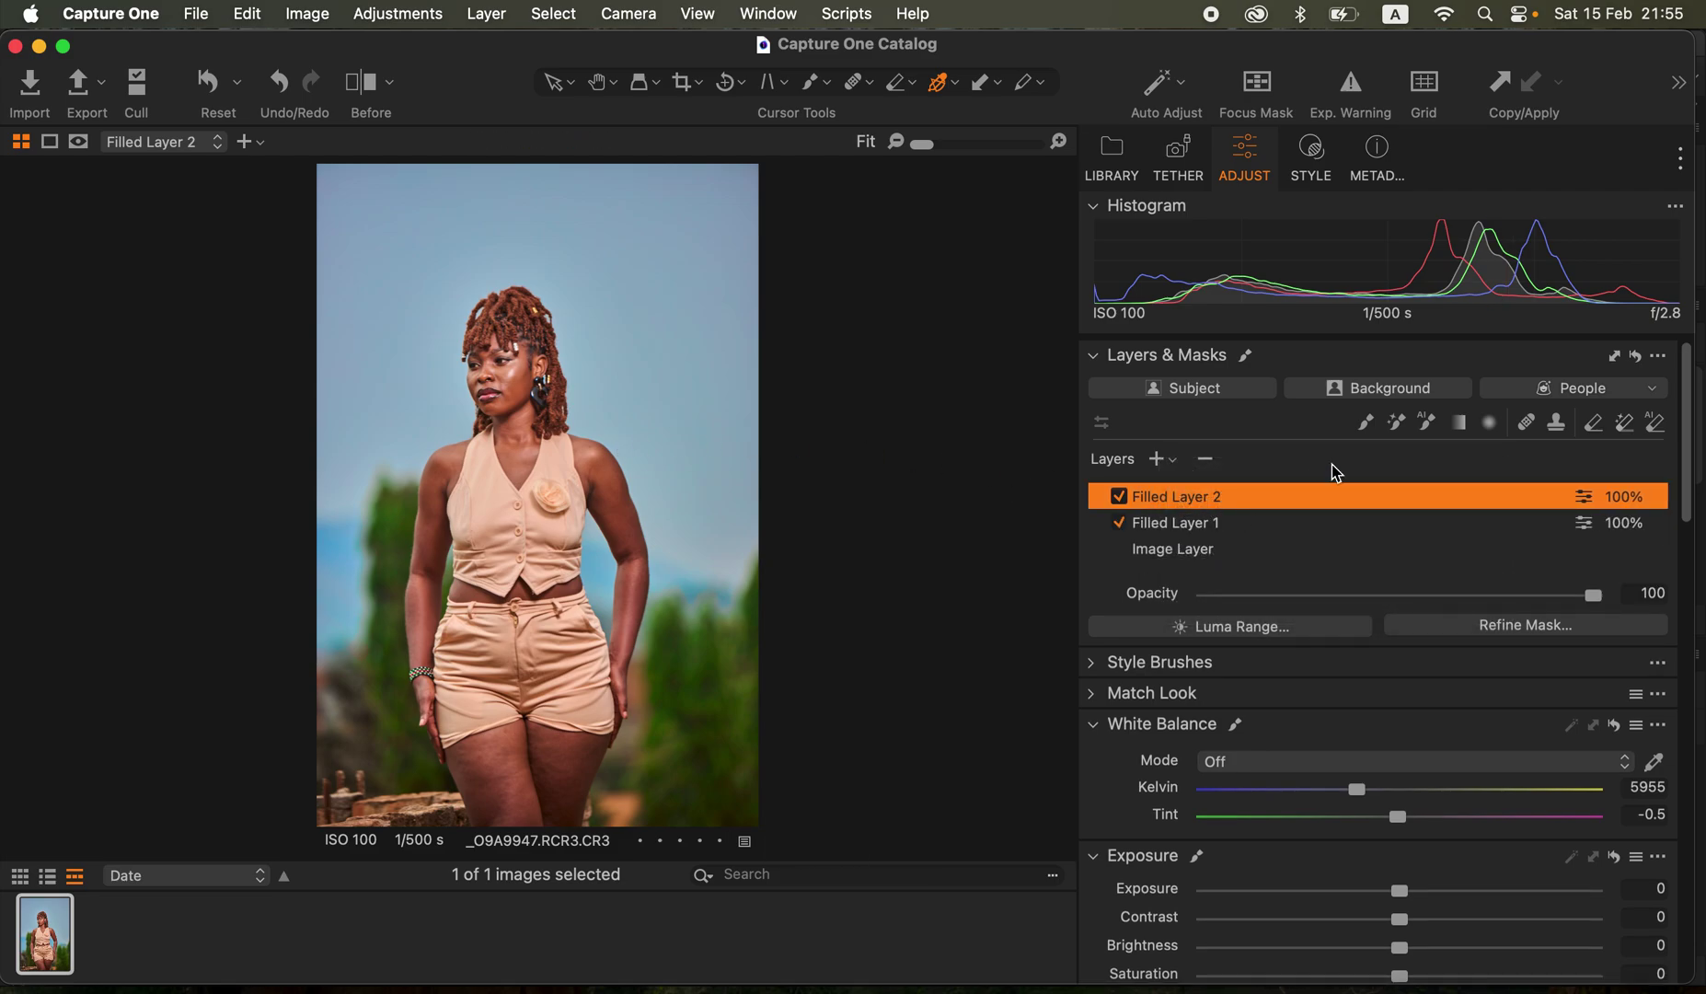
scroll(1514, 660, down, 15)
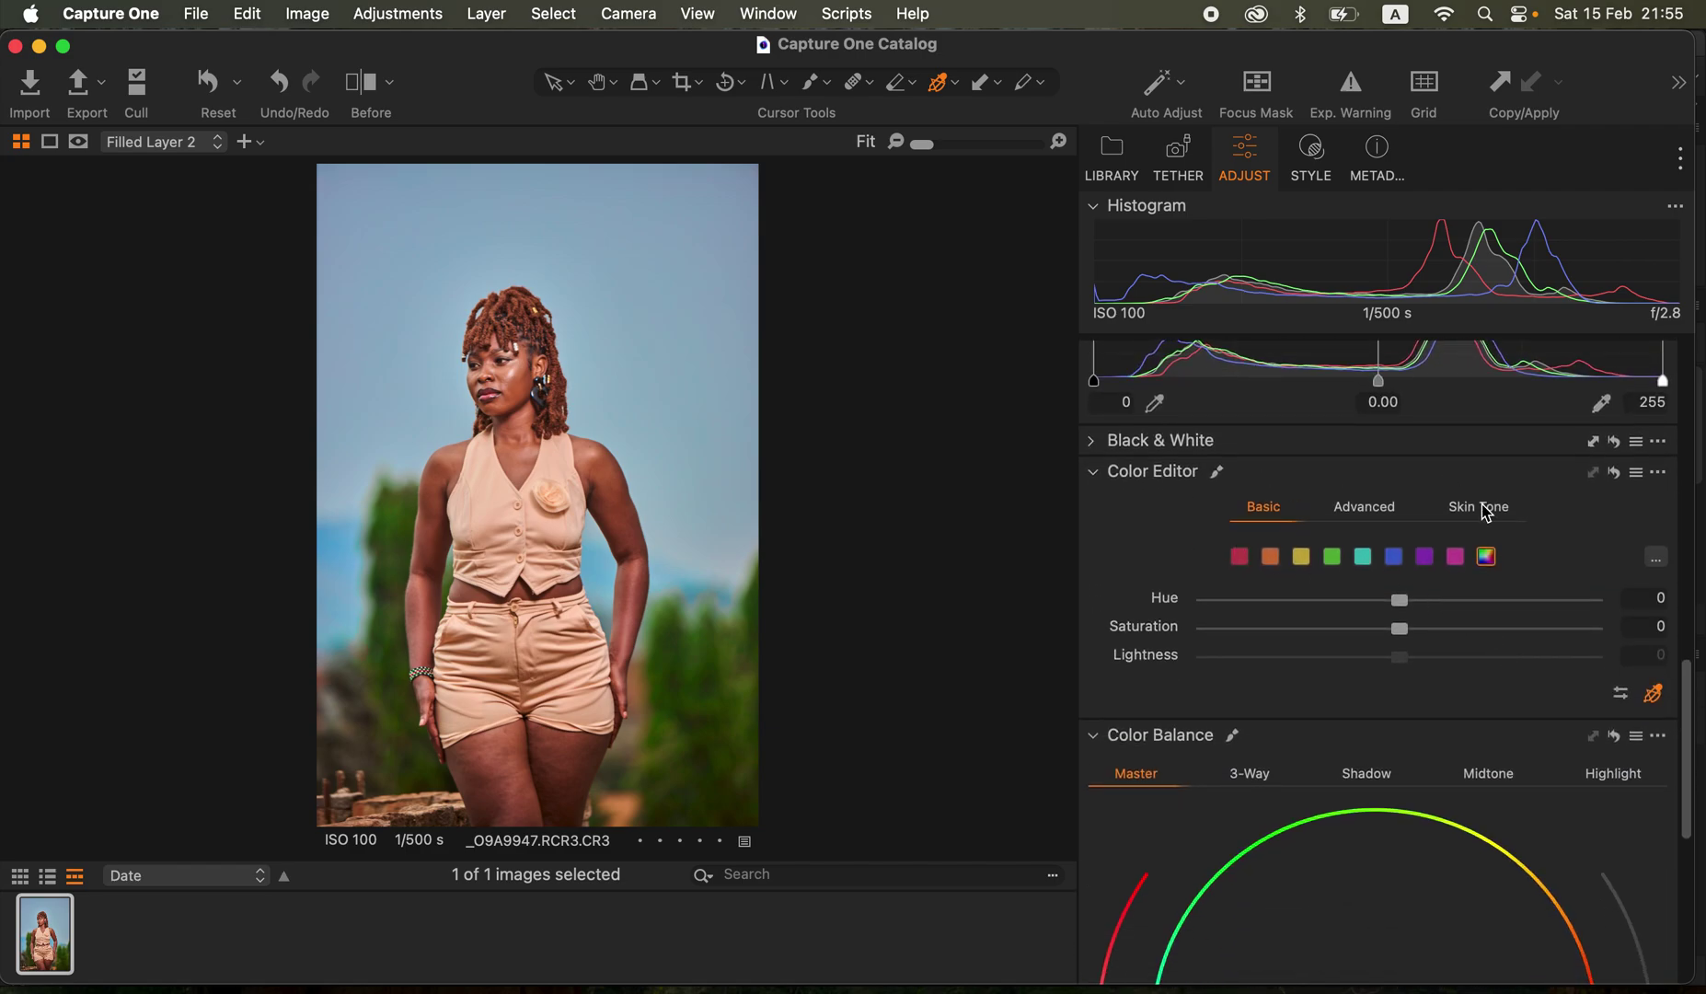
click(1485, 509)
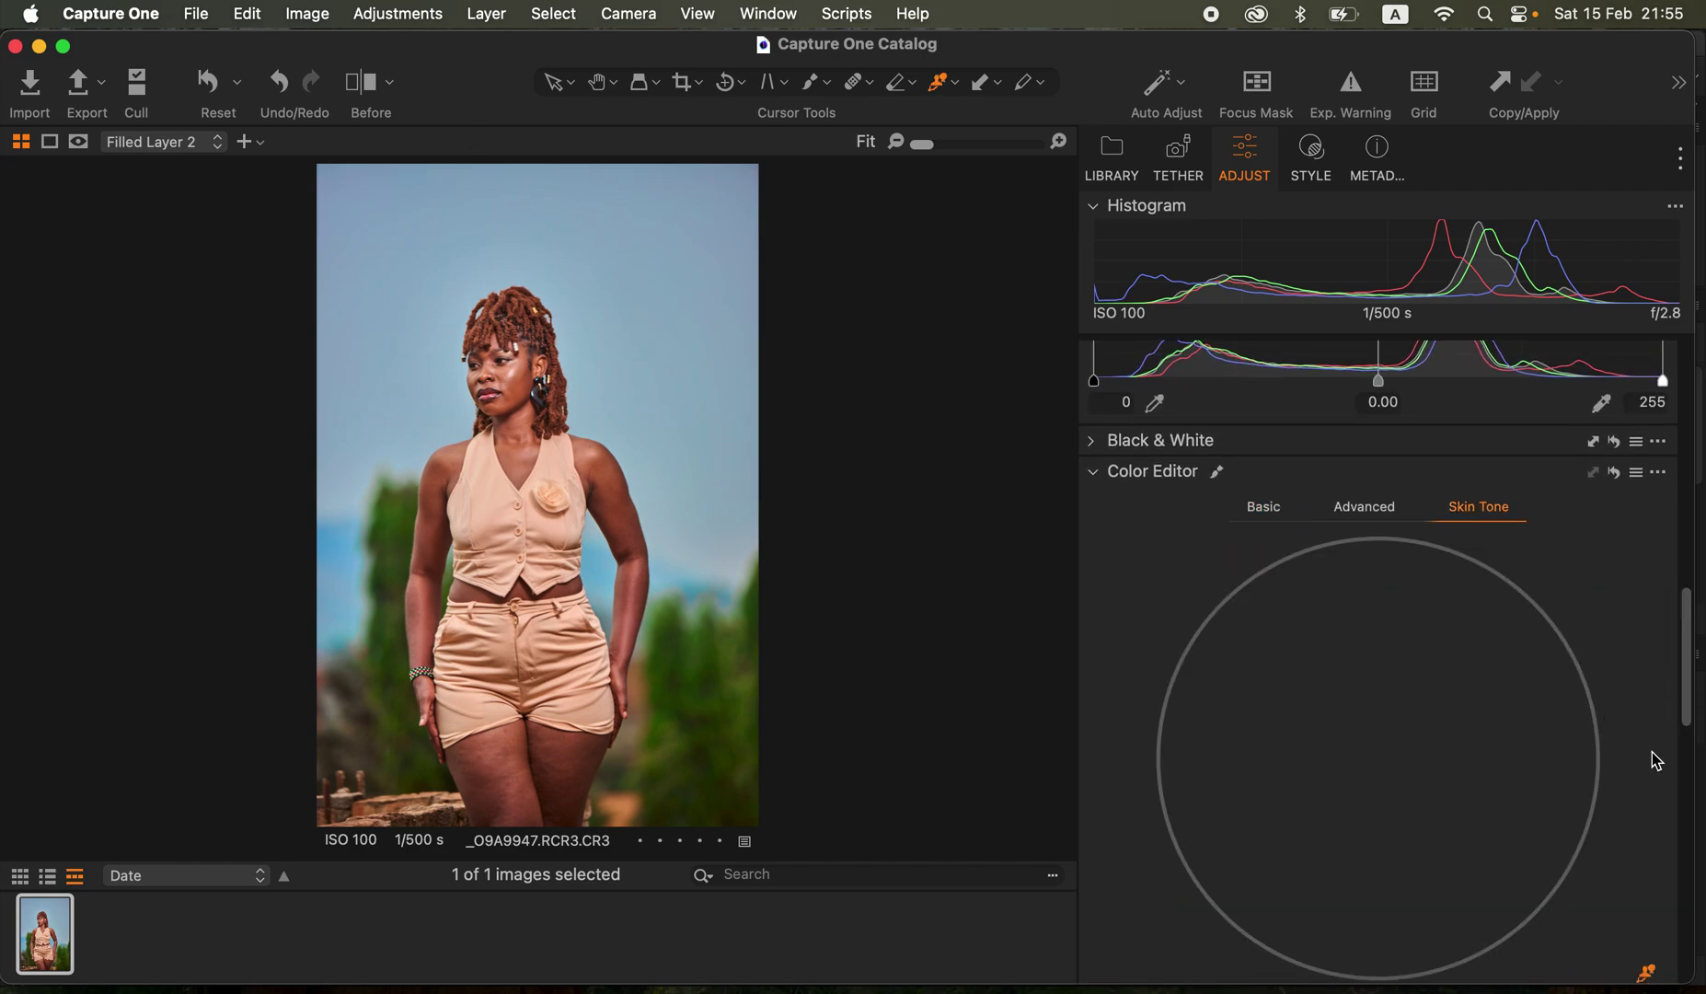
scroll(1662, 766, down, 3)
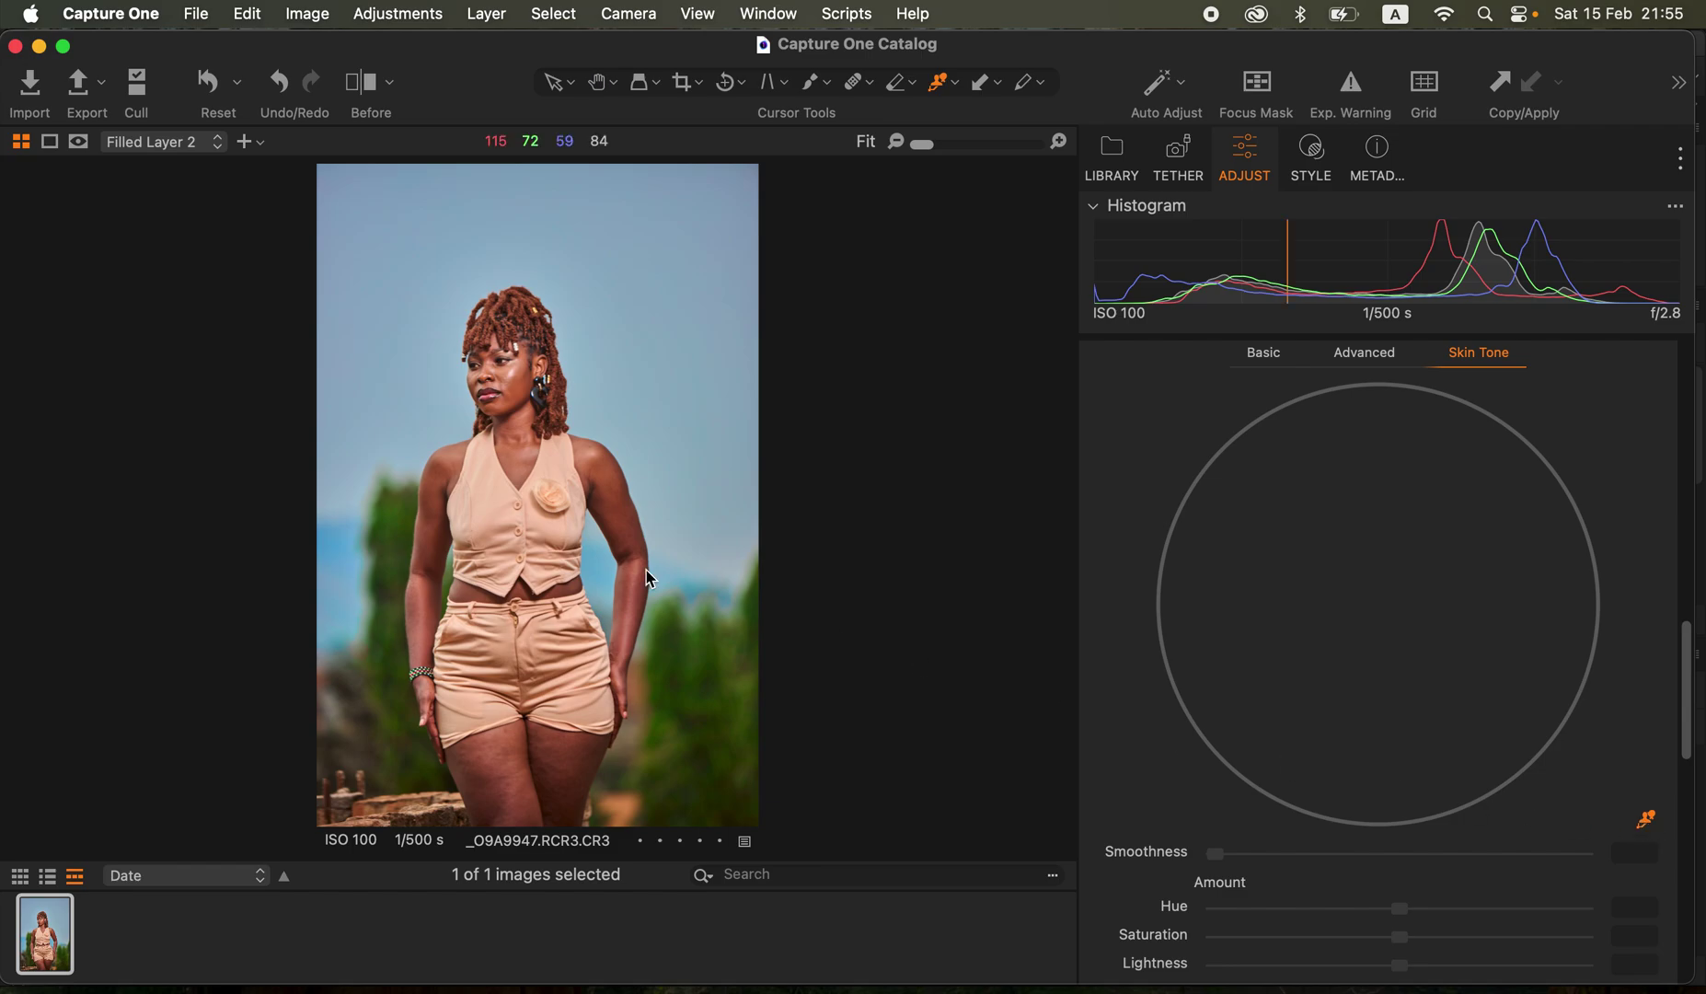
scroll(647, 570, up, 1)
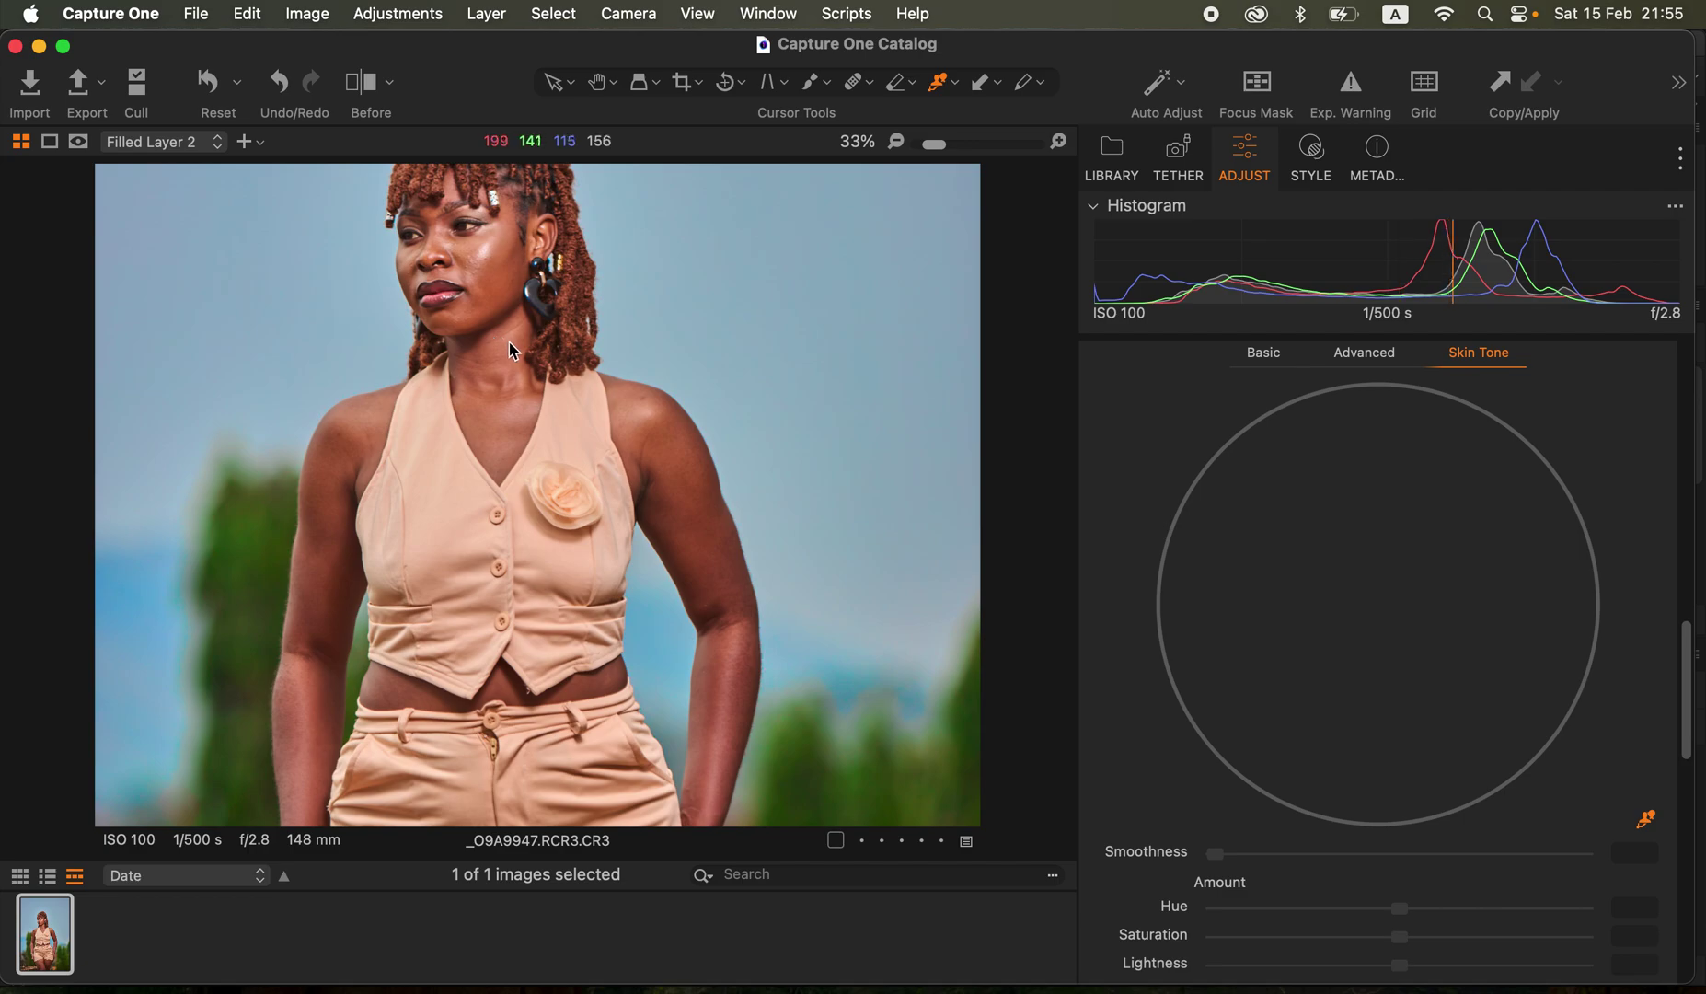
click(485, 274)
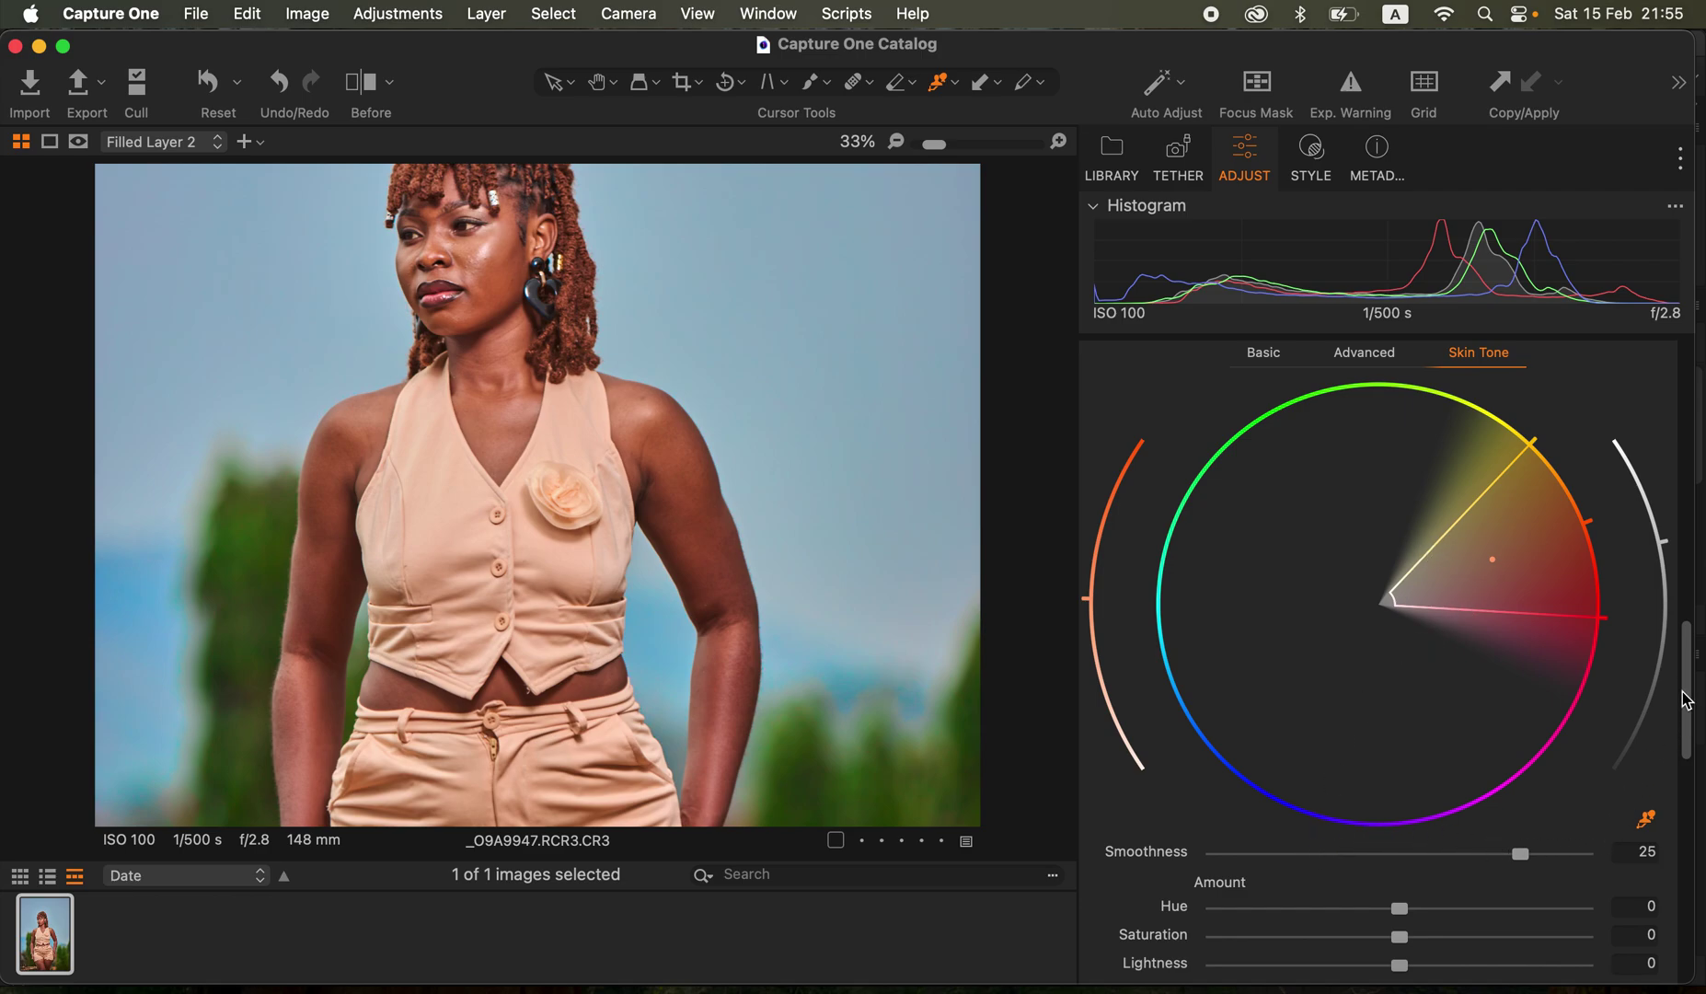
Set skin-tone uniformity to hue 87.7 and saturation 83.9, then fit the portrait in view
drag(1686, 699, 1672, 773)
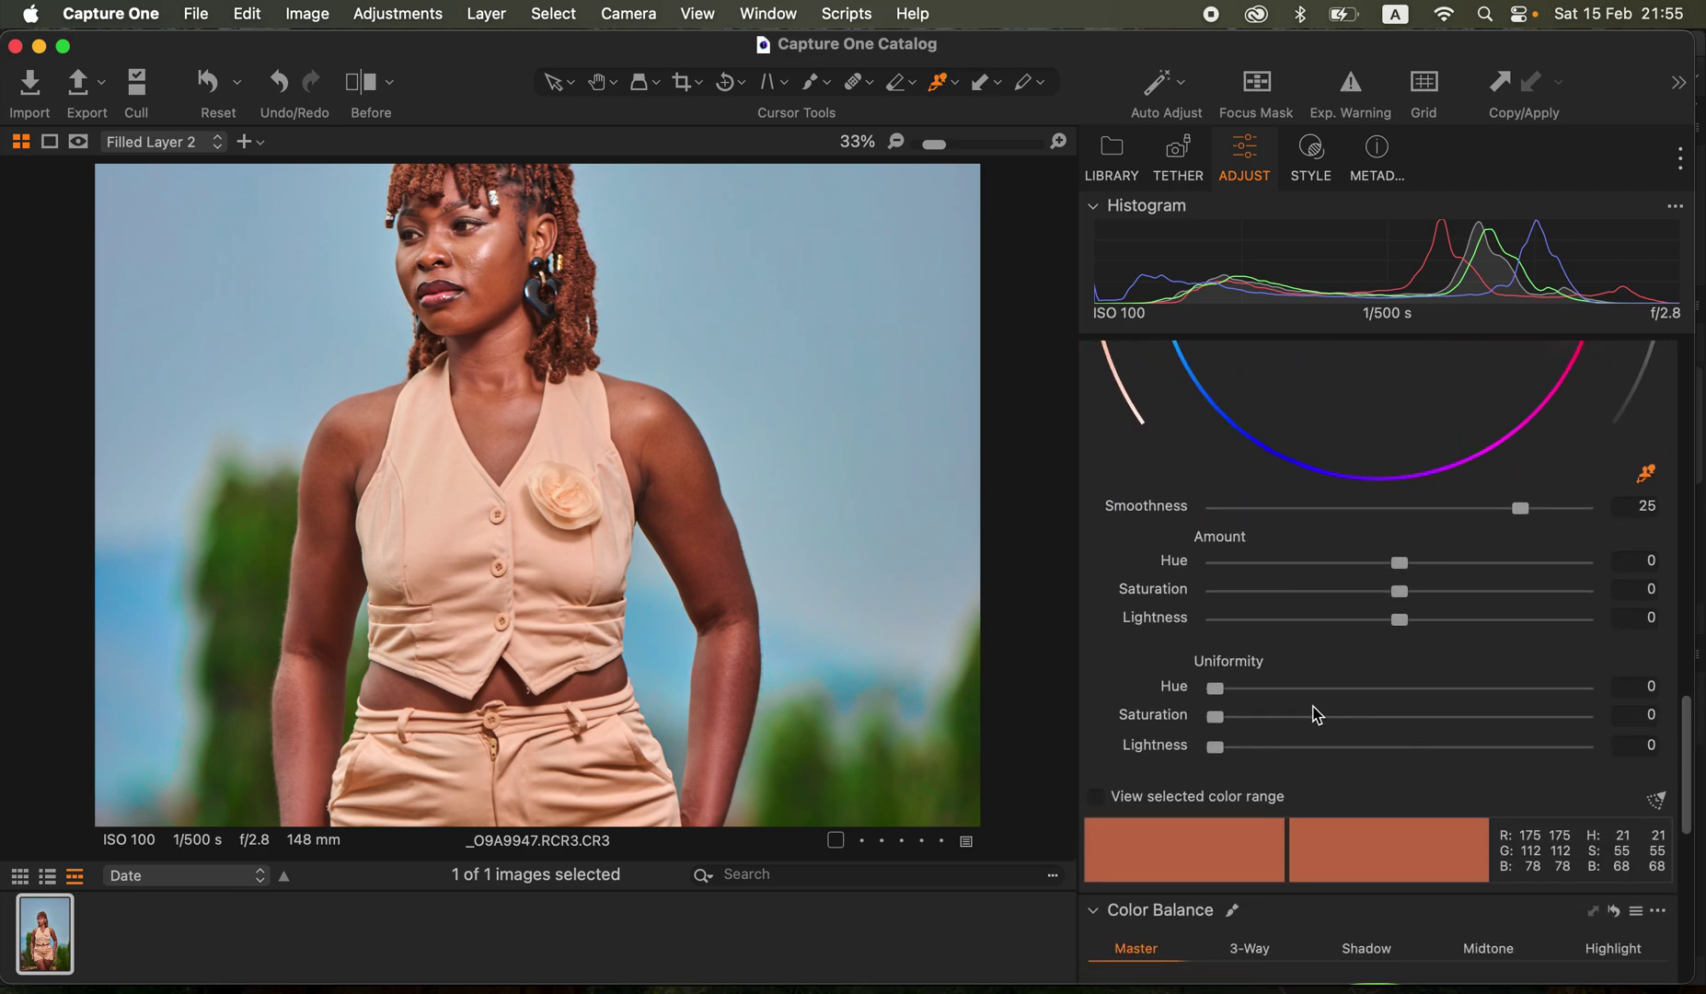
drag(1277, 692, 1423, 711)
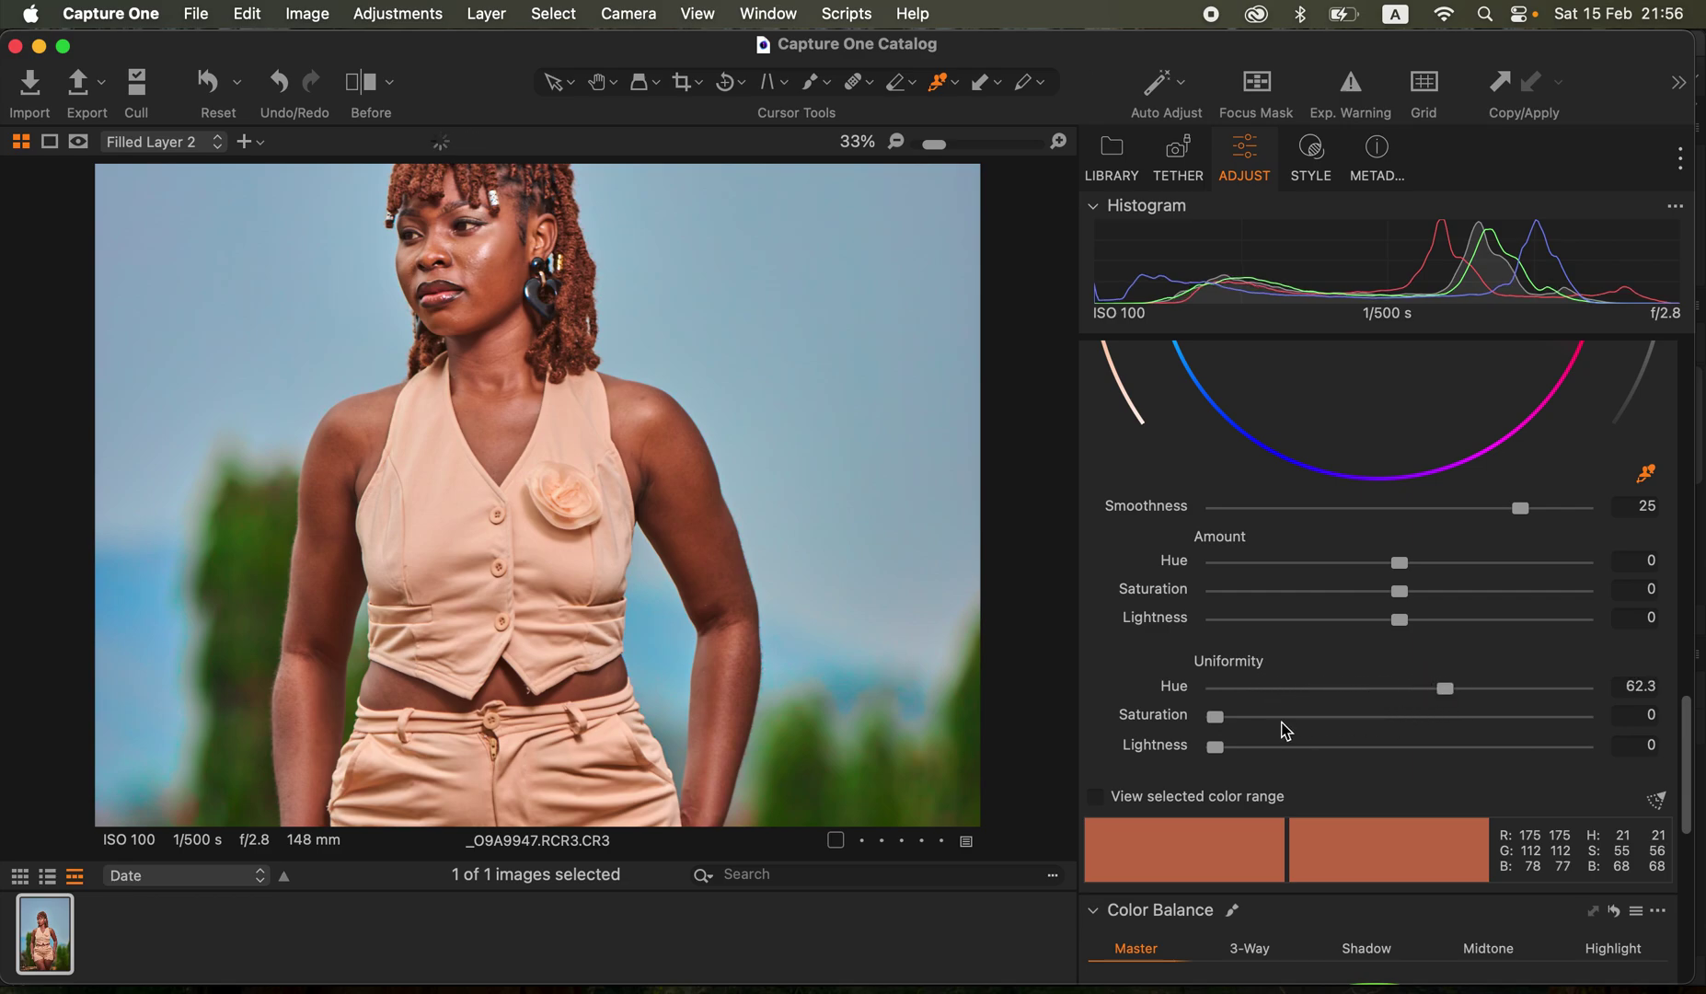
drag(1216, 718, 1524, 726)
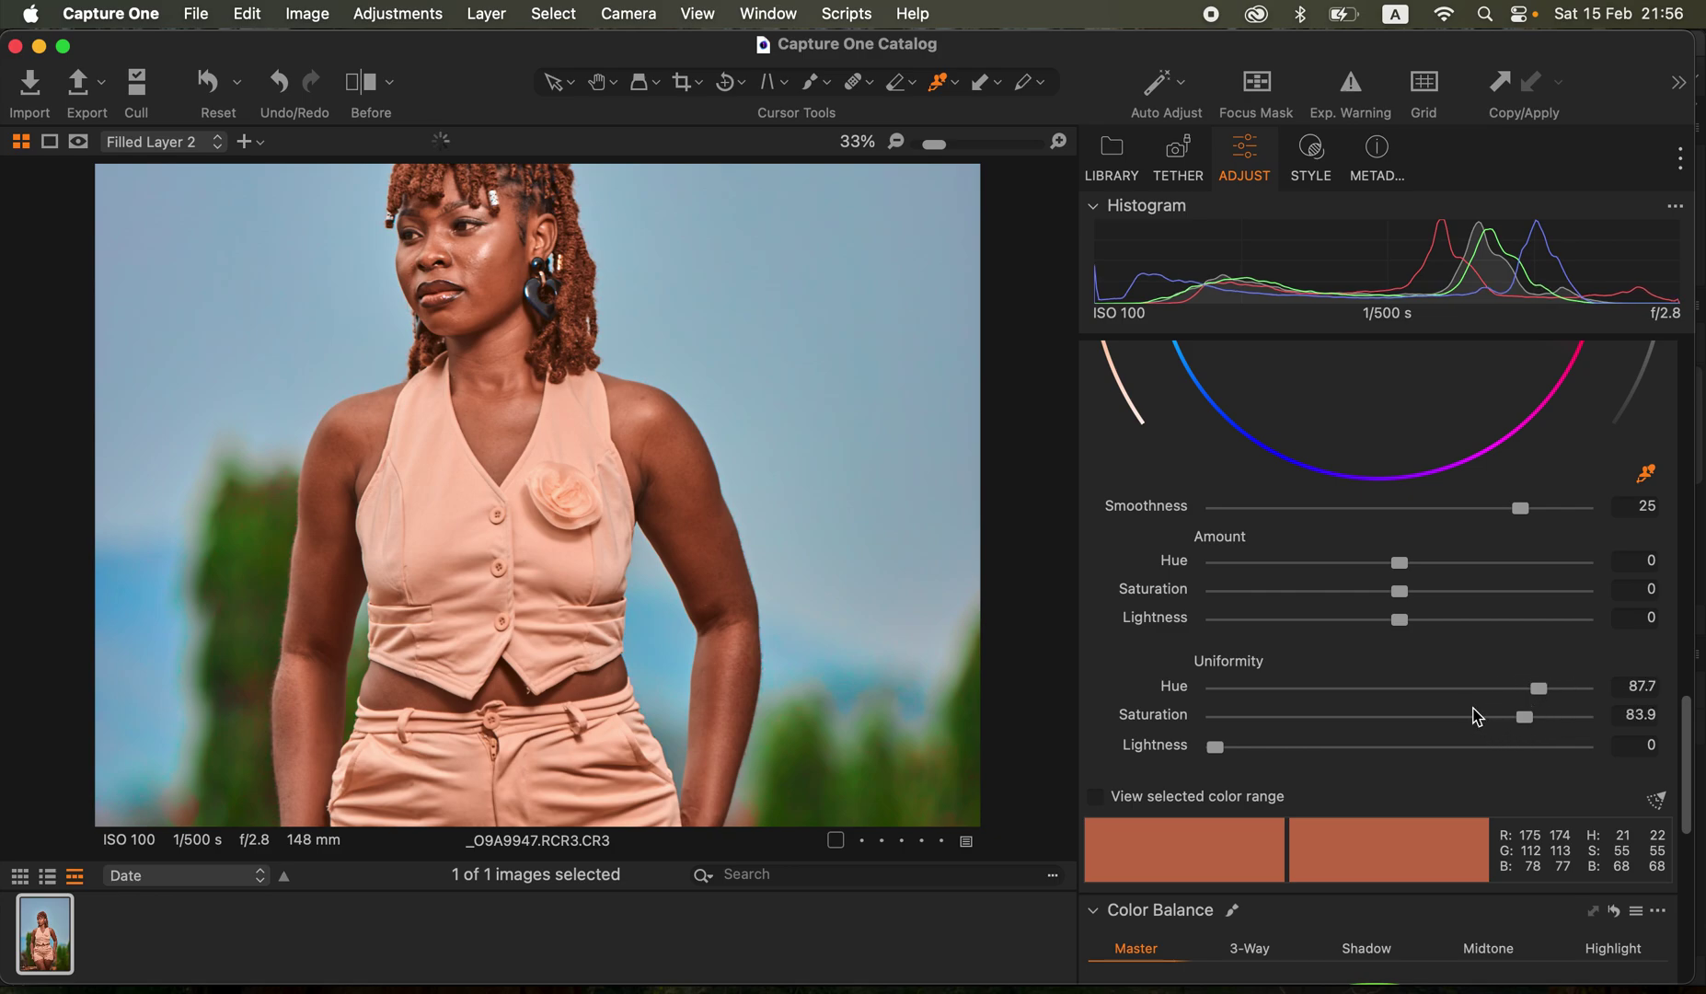
key(super+0)
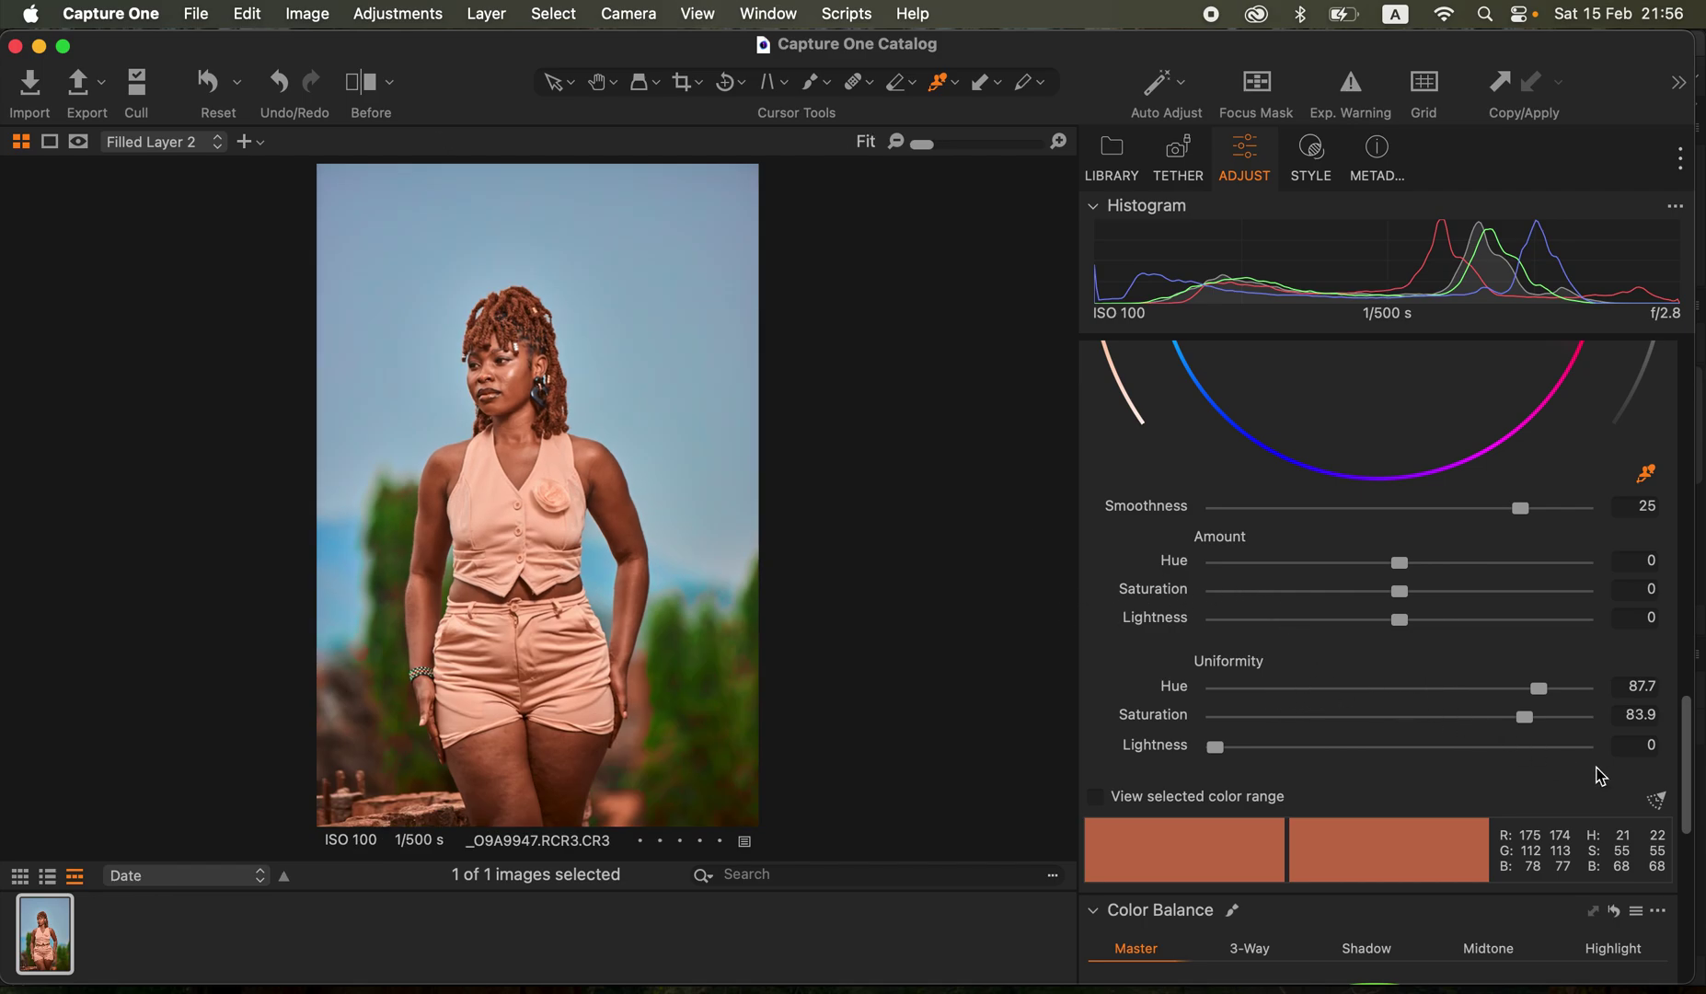
Set the orange range's lightness to -1 in the Basic Color Editor and compare with Before/After
drag(1692, 731, 1688, 617)
click(1274, 551)
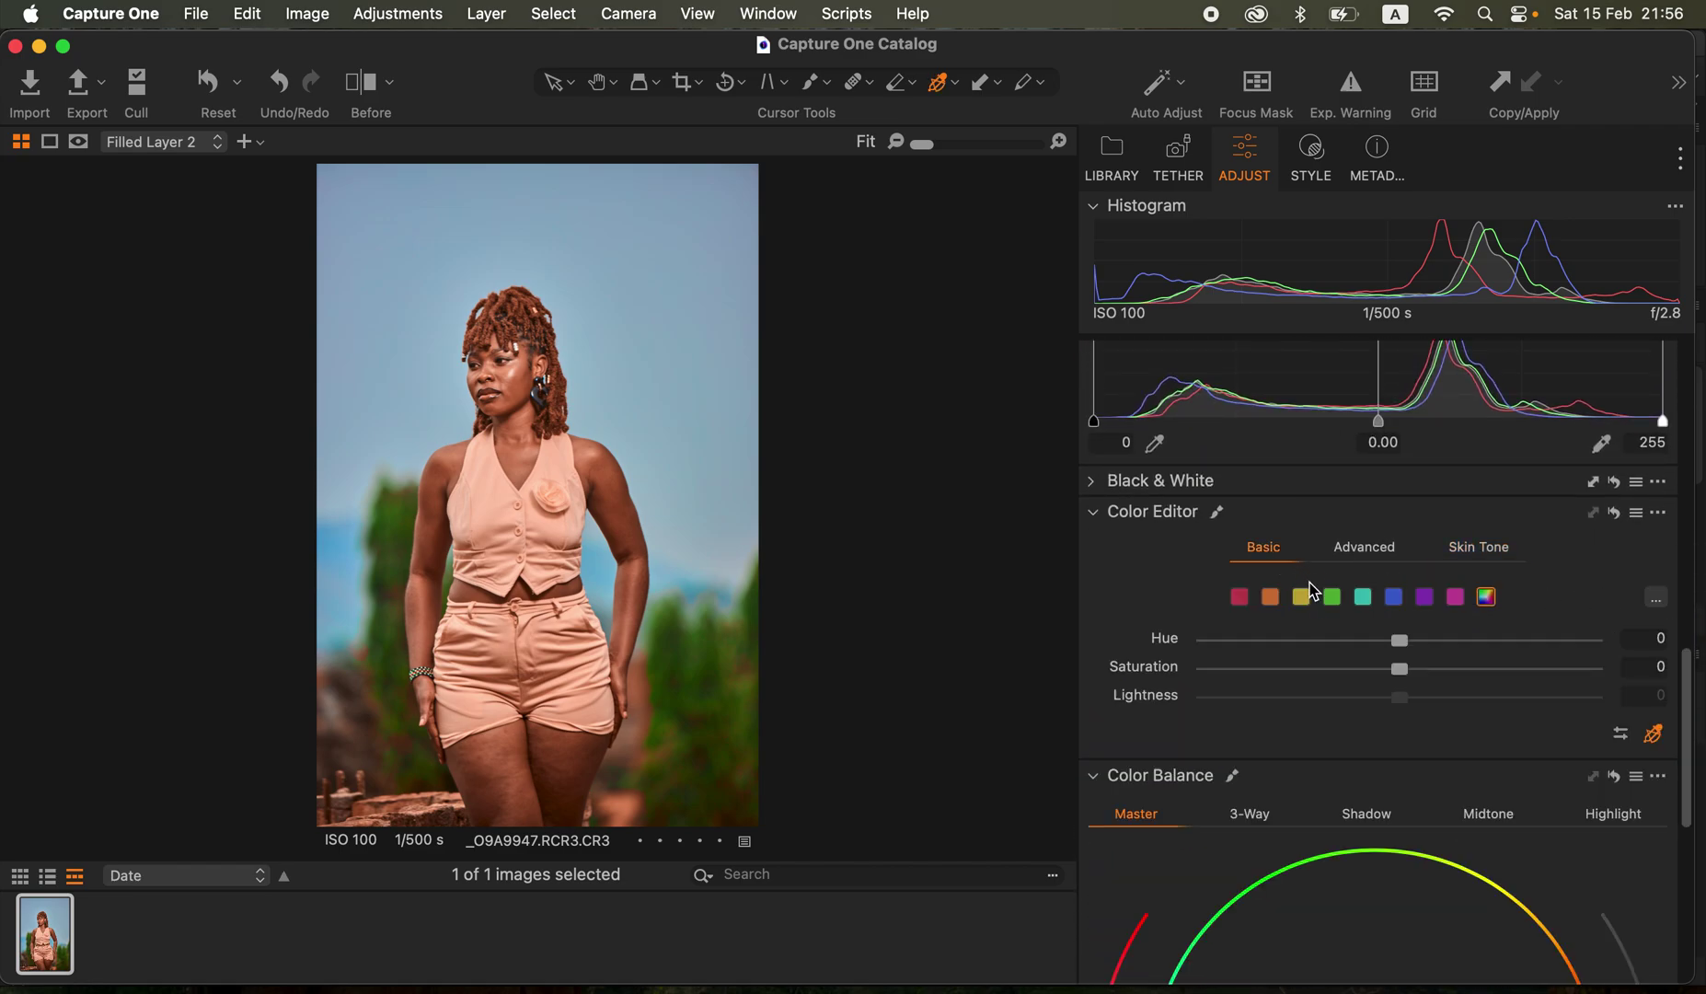
click(1271, 598)
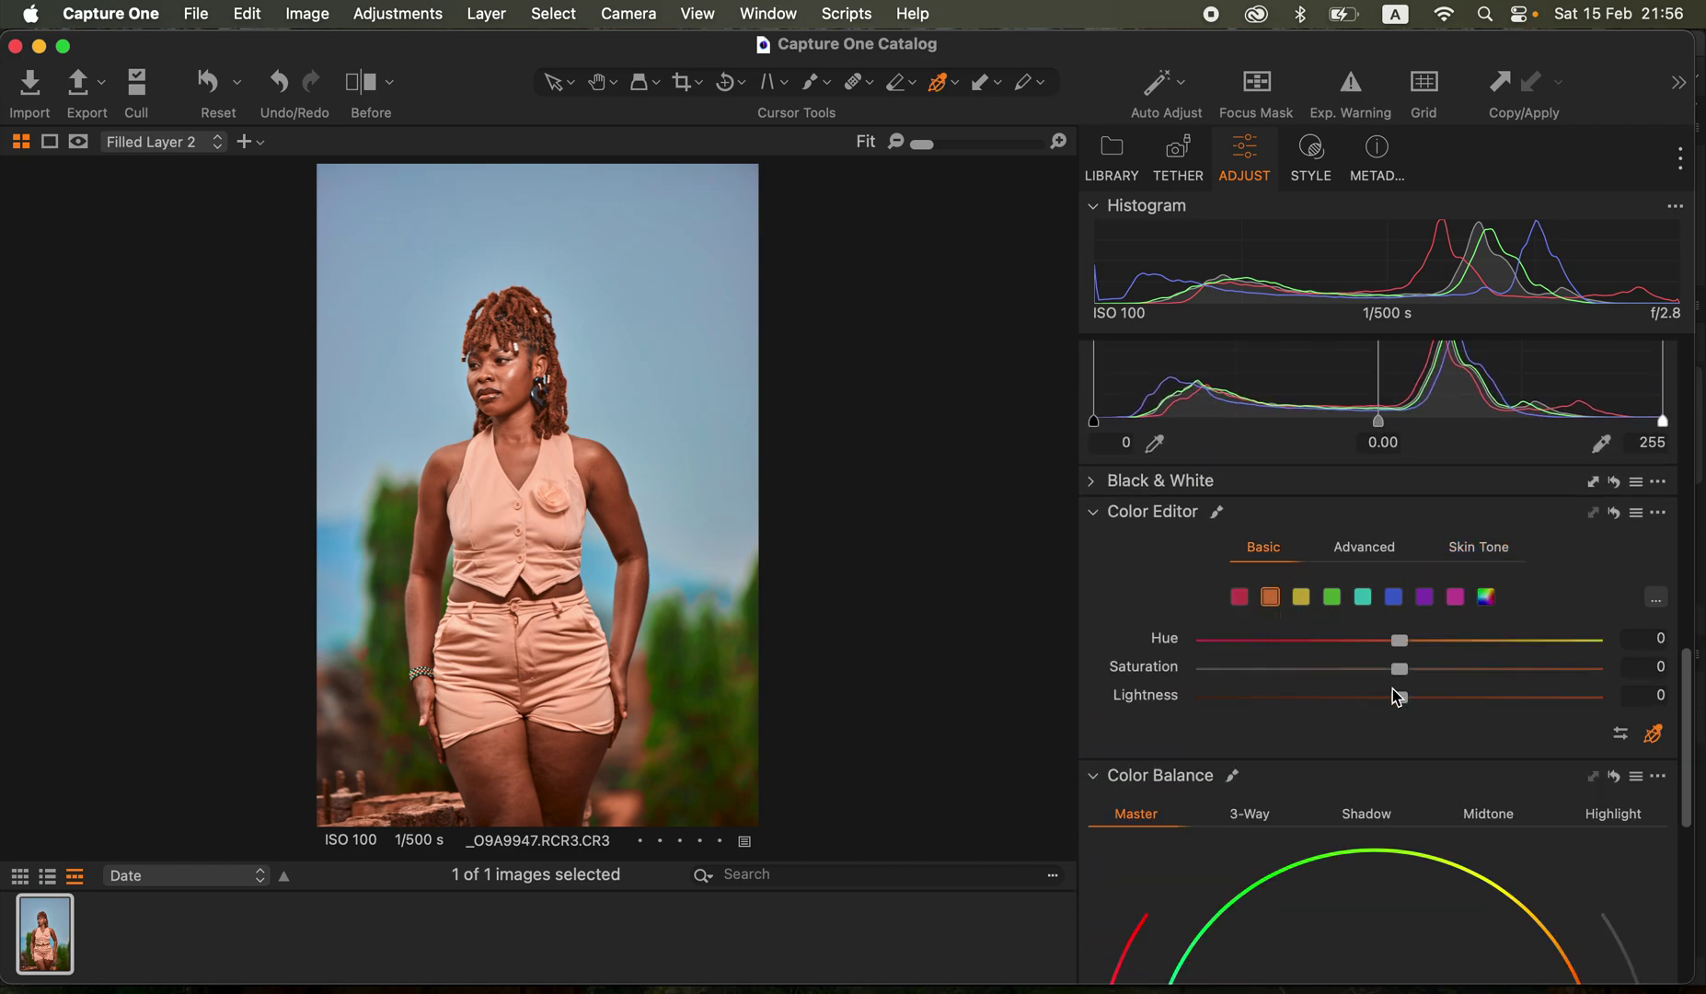
drag(1400, 698, 1392, 698)
click(365, 89)
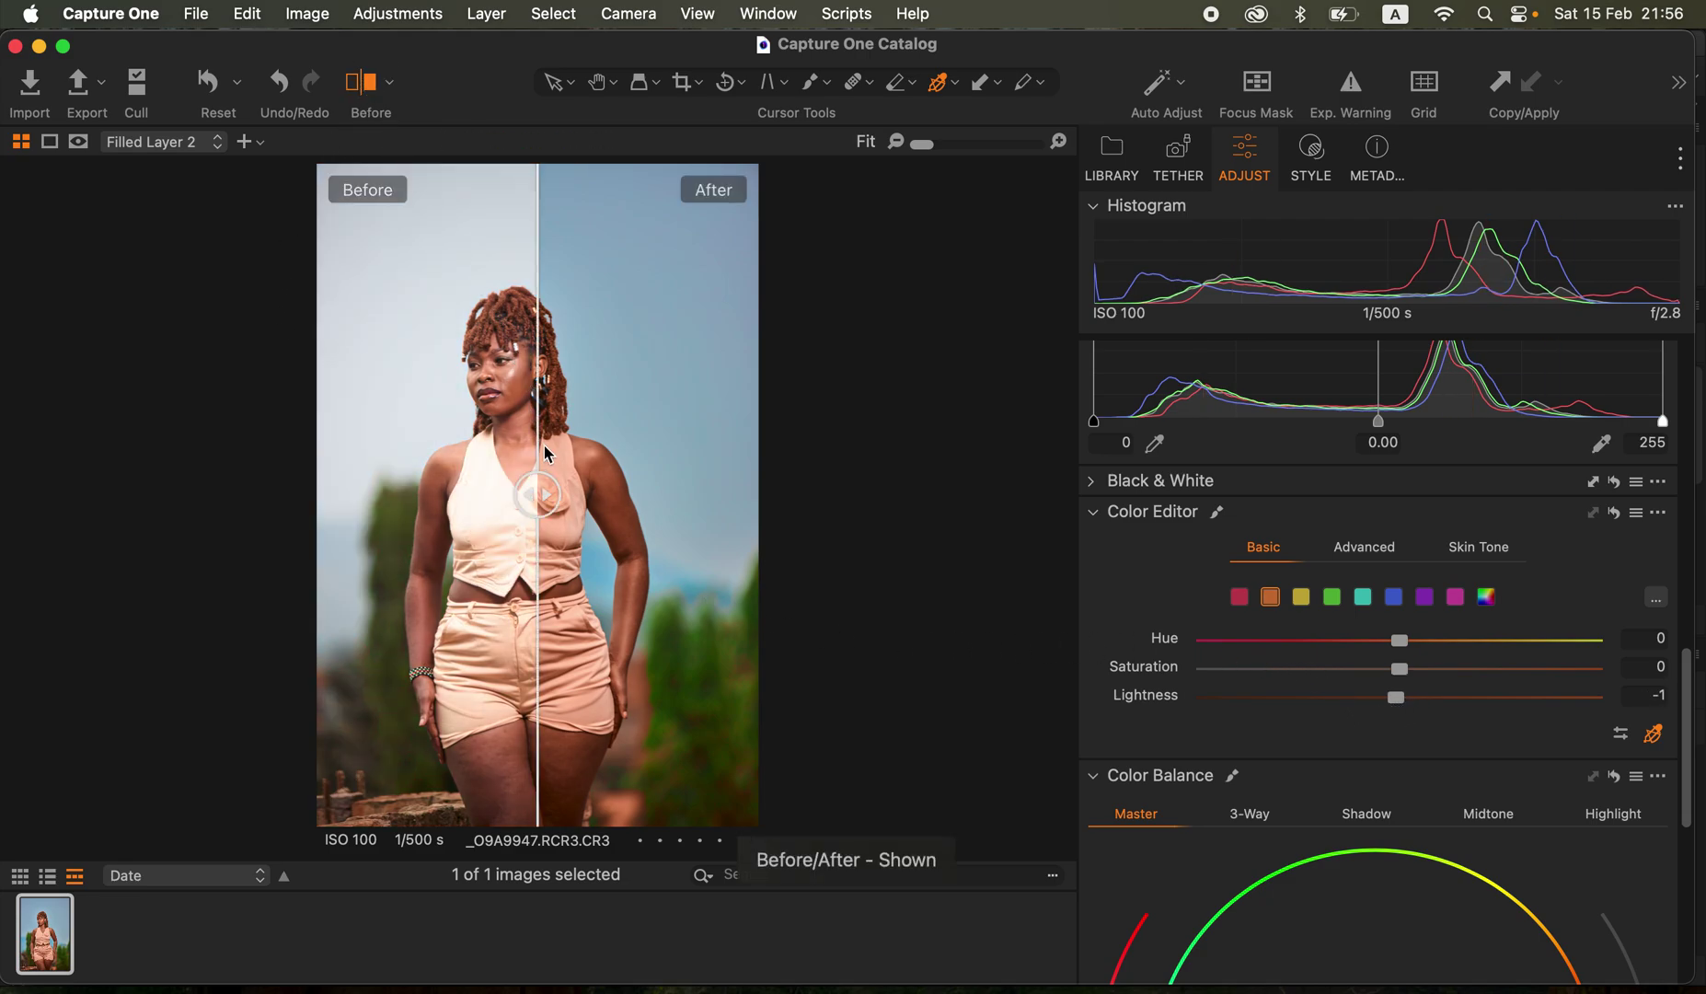
drag(546, 453, 217, 484)
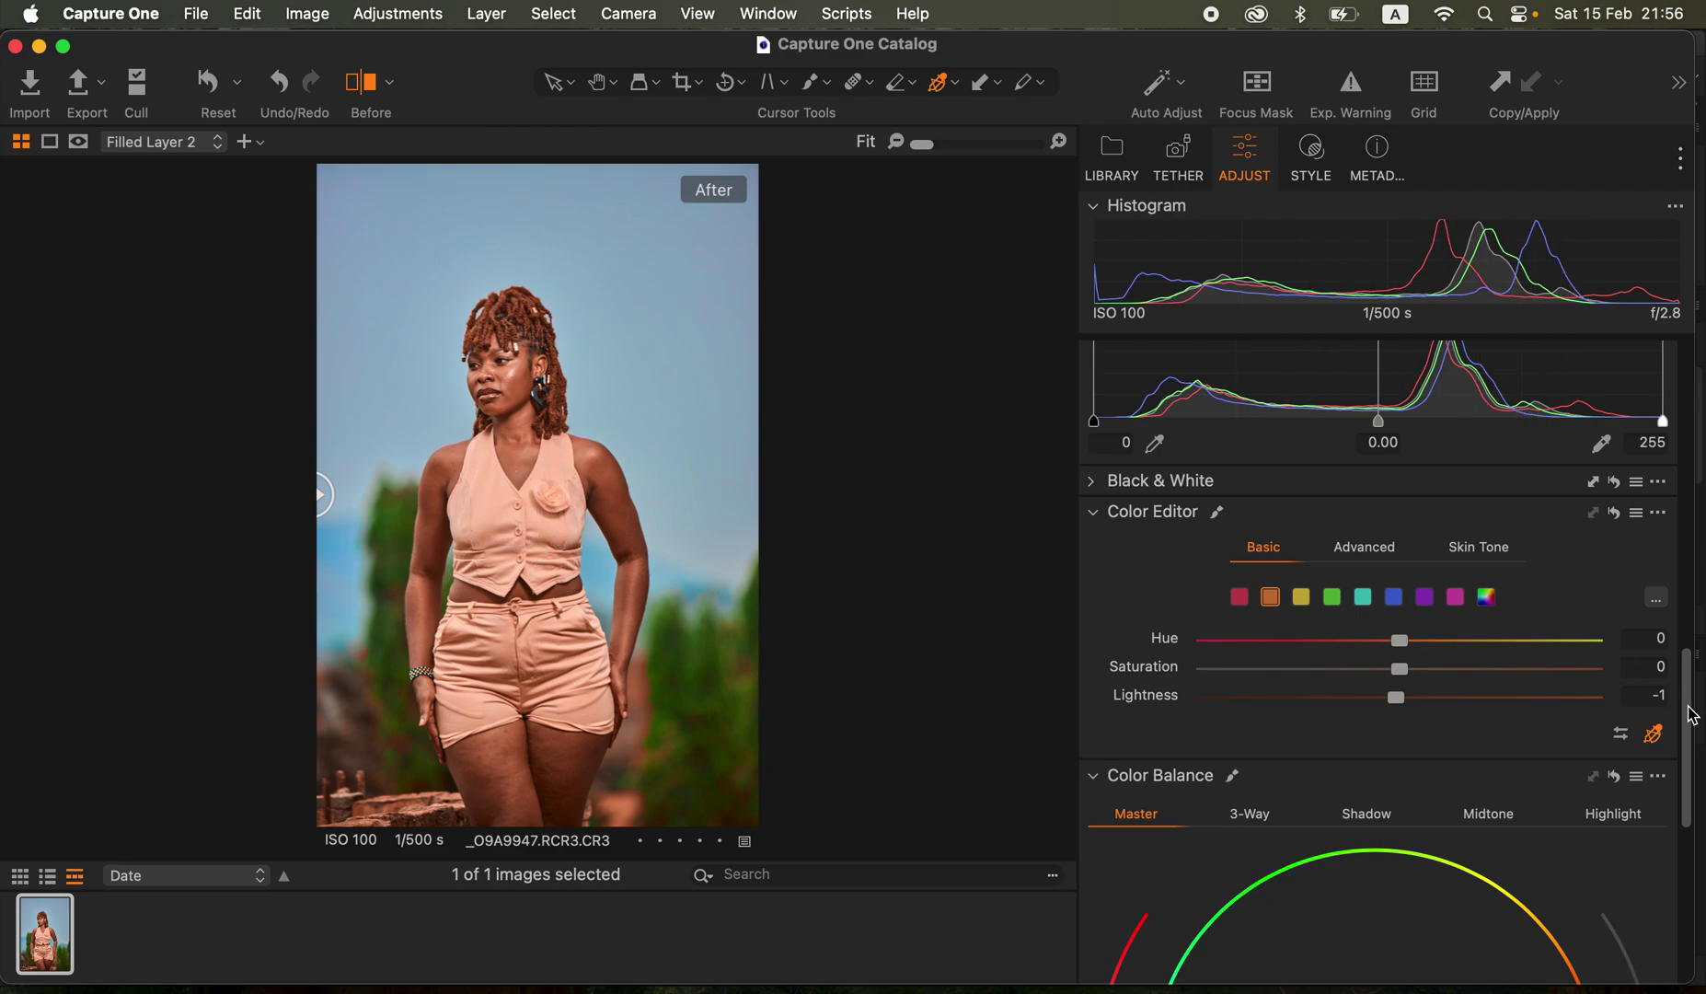
drag(1688, 718, 1690, 396)
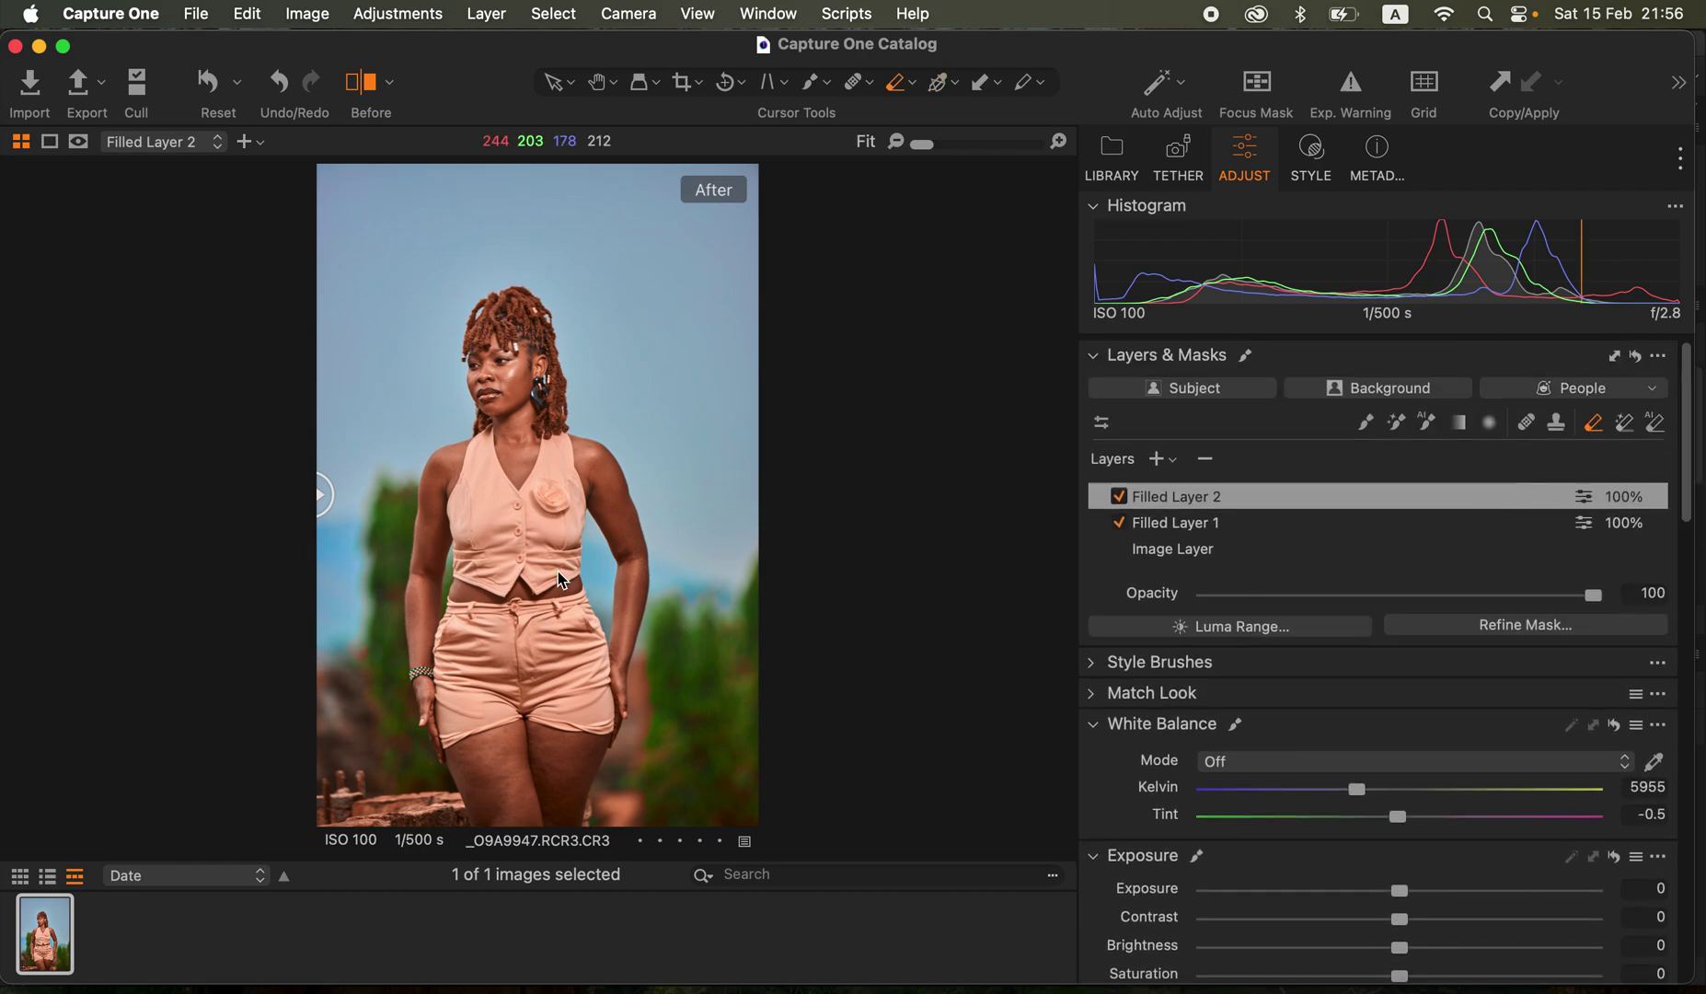
Zoom in, always show the mask, and erase Filled Layer 2's mask from the vest, neckline and left hip
key(super+equal)
key(super+equal)
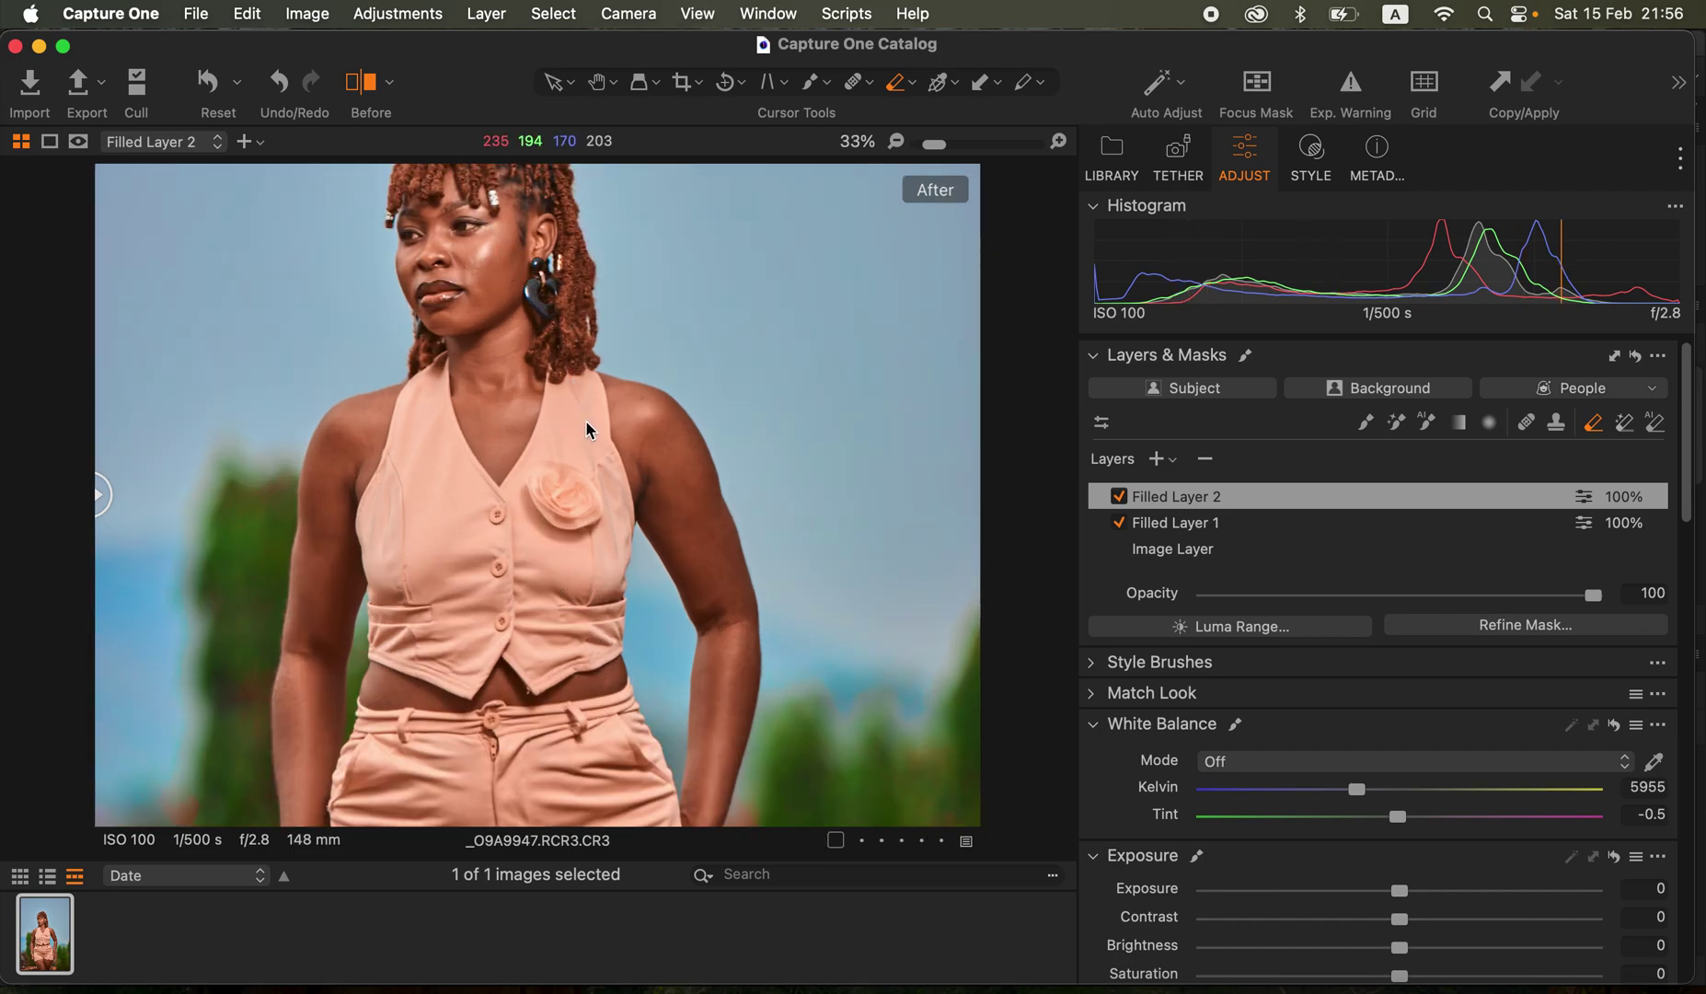
key(m)
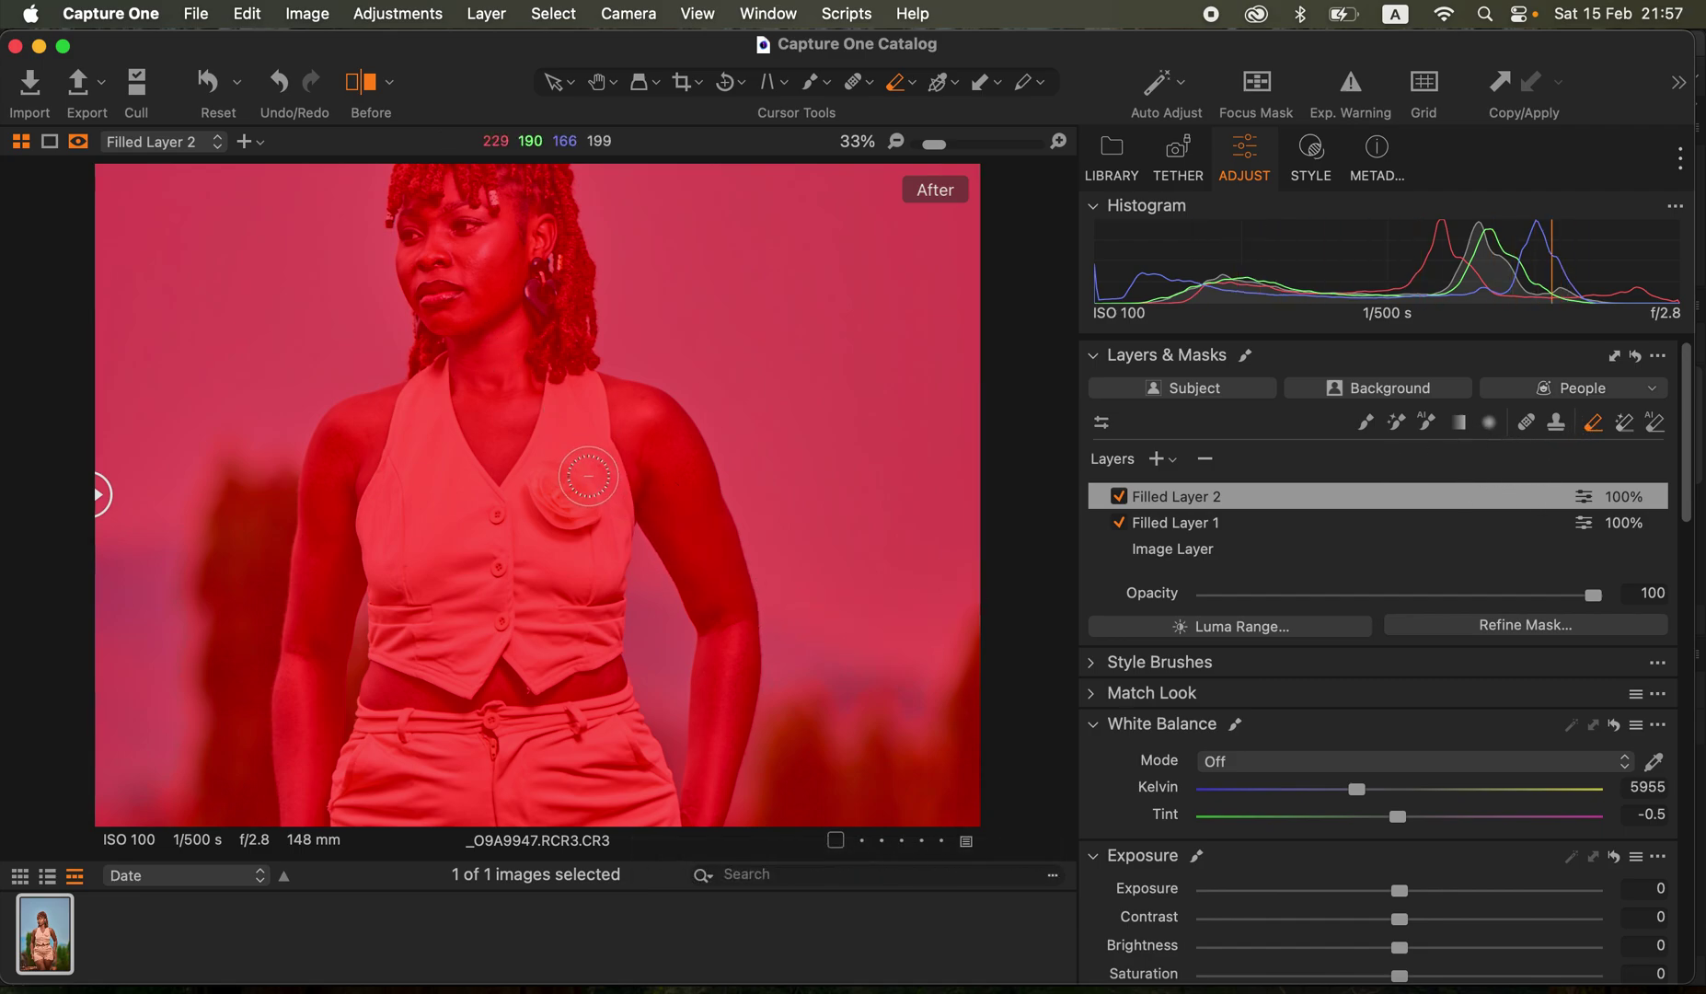
mouse_move(565, 425)
mouse_down()
mouse_move(509, 503)
mouse_move(551, 400)
mouse_move(550, 454)
mouse_move(560, 389)
mouse_move(609, 464)
mouse_move(591, 395)
mouse_move(622, 536)
mouse_move(604, 625)
mouse_move(537, 675)
mouse_move(600, 636)
mouse_move(582, 536)
mouse_move(550, 532)
mouse_move(524, 639)
mouse_move(541, 651)
mouse_move(549, 580)
mouse_move(587, 509)
mouse_move(545, 482)
mouse_move(552, 466)
mouse_move(521, 501)
mouse_move(561, 431)
mouse_move(576, 448)
mouse_move(621, 528)
mouse_move(567, 551)
mouse_move(456, 529)
mouse_move(424, 401)
mouse_move(457, 479)
mouse_move(431, 401)
mouse_move(507, 524)
mouse_move(437, 435)
mouse_move(422, 383)
mouse_move(377, 514)
mouse_move(361, 615)
mouse_move(379, 637)
mouse_move(457, 672)
mouse_move(506, 626)
mouse_move(591, 622)
mouse_move(399, 533)
mouse_move(368, 538)
mouse_move(409, 385)
mouse_move(458, 499)
mouse_move(460, 626)
mouse_move(426, 602)
mouse_move(437, 483)
mouse_move(589, 609)
mouse_move(583, 640)
mouse_move(435, 594)
mouse_move(418, 635)
mouse_move(452, 663)
mouse_move(496, 607)
mouse_move(552, 497)
mouse_move(552, 405)
mouse_up()
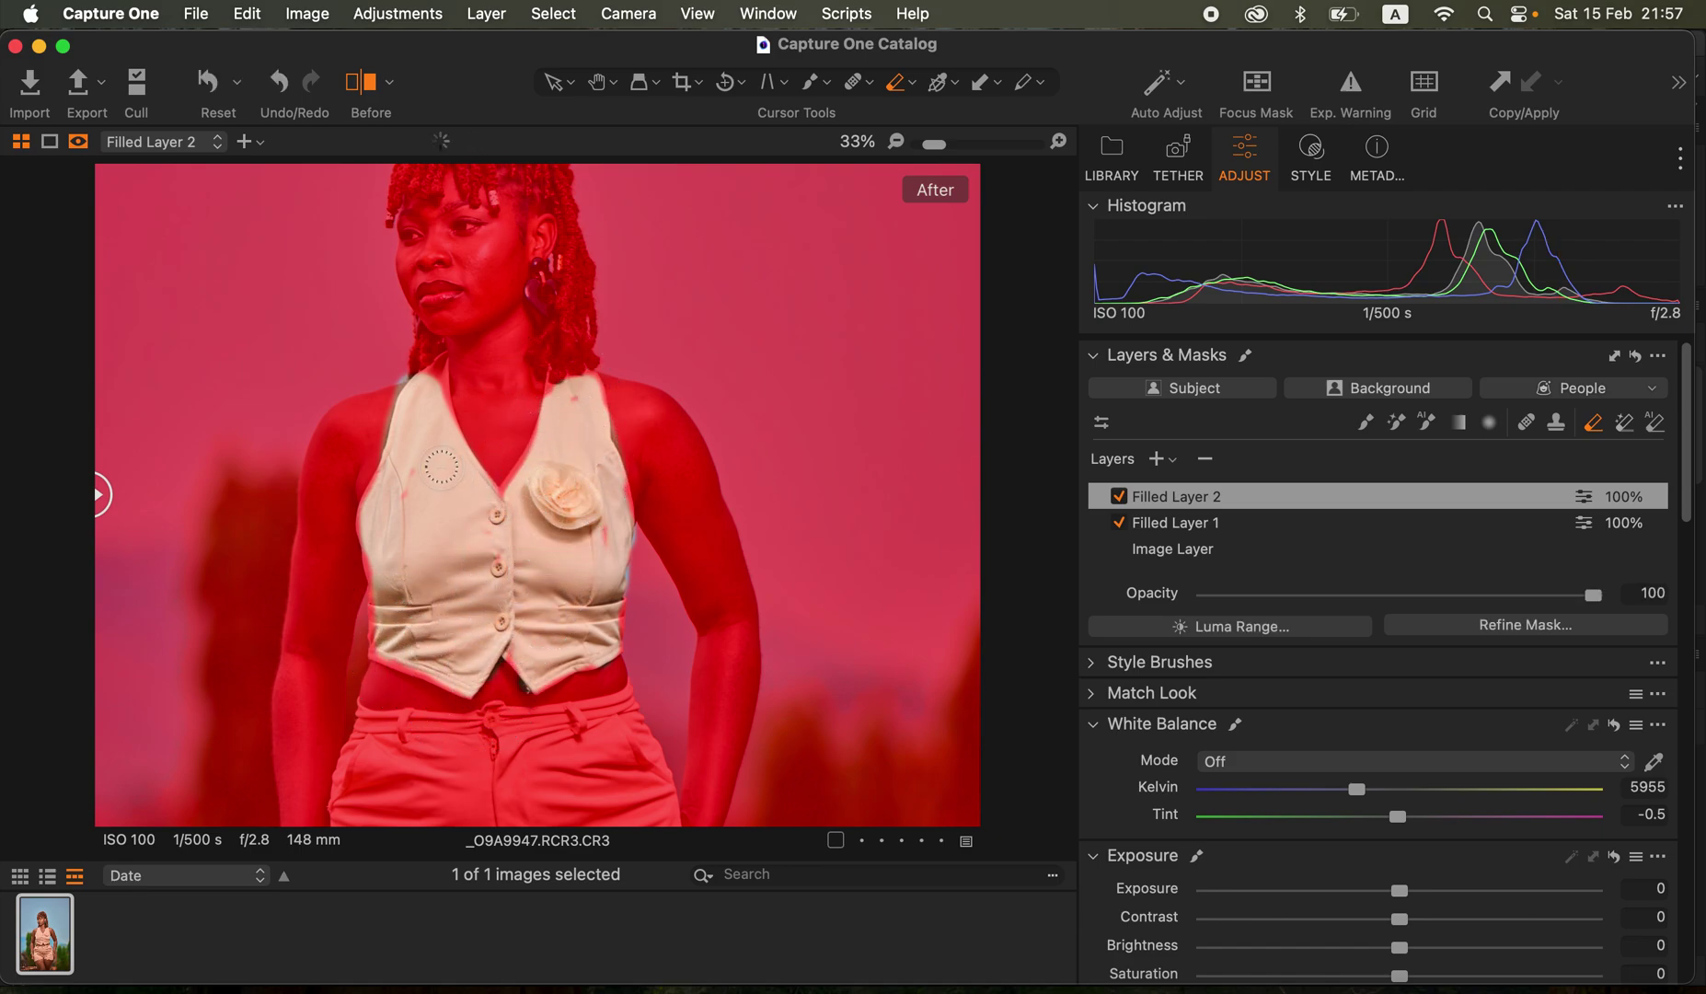
drag(437, 407, 437, 393)
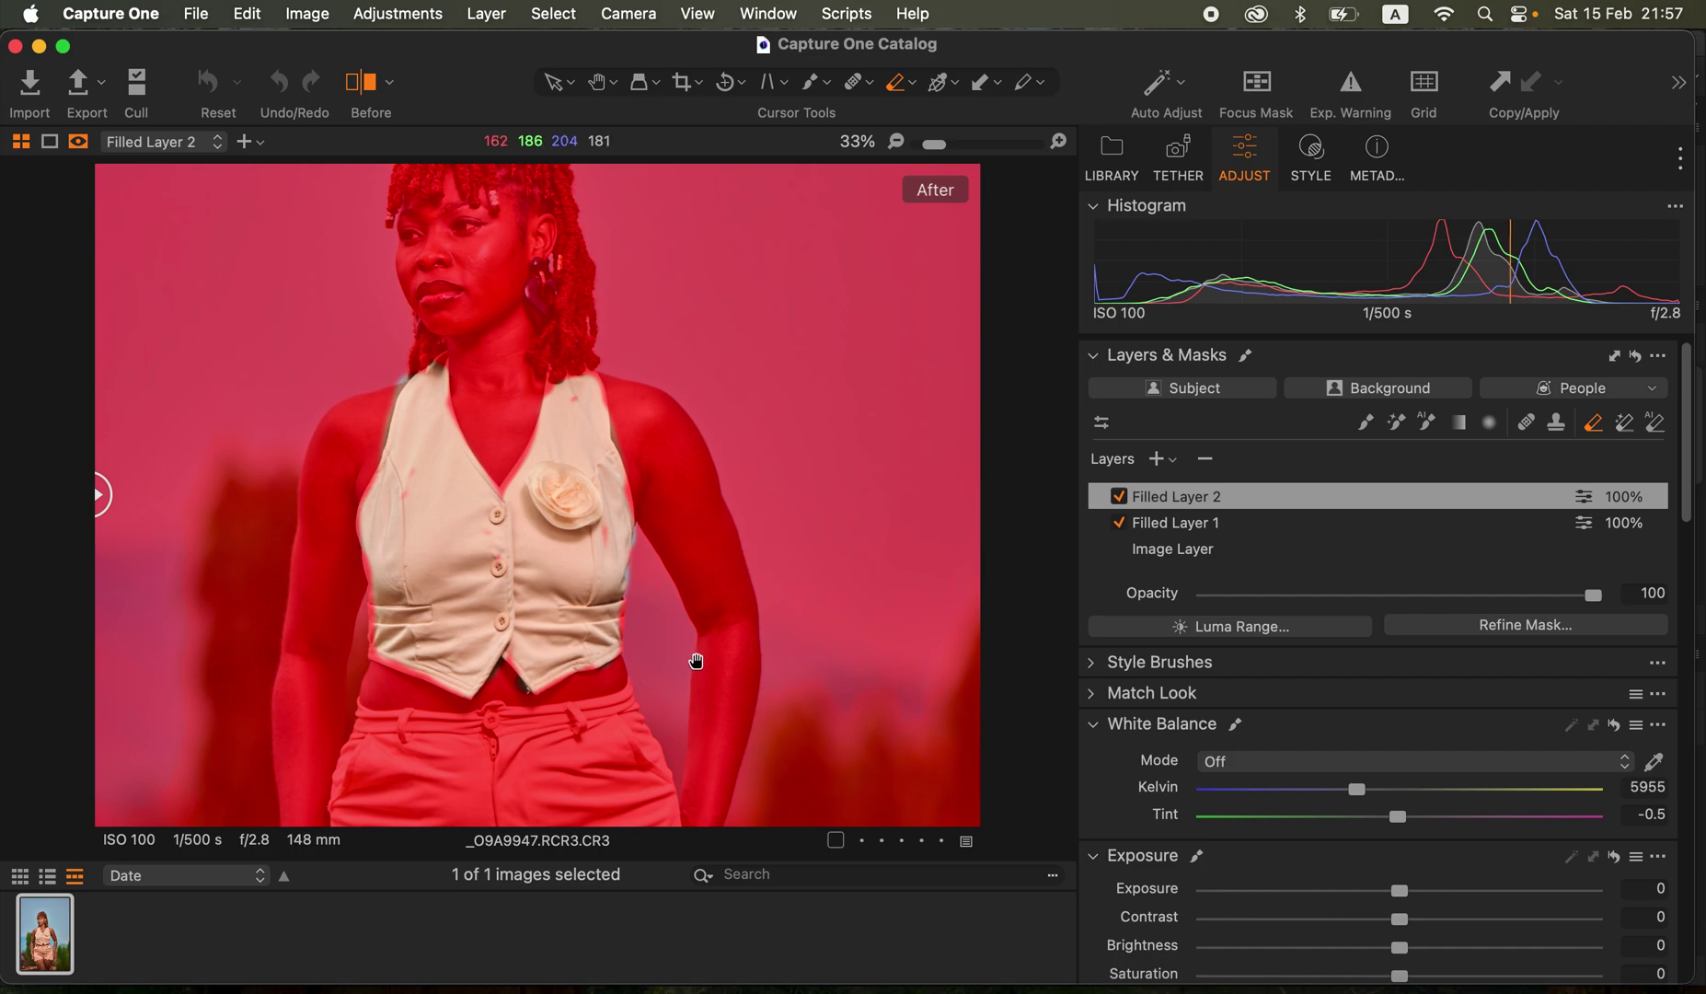
drag(697, 660, 686, 368)
Erase the mask from the shorts, rose, lips and vest's left edge, then hide the overlay and fit the view
mouse_move(385, 479)
mouse_down()
mouse_move(359, 708)
mouse_move(420, 662)
mouse_move(393, 692)
mouse_move(501, 652)
mouse_move(679, 690)
mouse_move(622, 444)
mouse_move(374, 469)
mouse_move(344, 523)
mouse_move(413, 503)
mouse_move(389, 547)
mouse_move(469, 601)
mouse_move(456, 578)
mouse_move(531, 511)
mouse_move(601, 550)
mouse_move(674, 633)
mouse_move(593, 642)
mouse_move(562, 673)
mouse_move(638, 703)
mouse_move(610, 612)
mouse_move(631, 644)
mouse_move(585, 658)
mouse_move(528, 523)
mouse_move(473, 527)
mouse_move(414, 498)
mouse_move(596, 467)
mouse_move(647, 501)
mouse_move(673, 551)
mouse_move(604, 457)
mouse_move(521, 471)
mouse_move(581, 453)
mouse_move(391, 465)
mouse_move(488, 476)
mouse_move(552, 541)
mouse_move(581, 534)
mouse_move(567, 511)
mouse_move(548, 626)
mouse_move(432, 658)
mouse_move(370, 702)
mouse_move(440, 658)
mouse_move(405, 497)
mouse_move(488, 495)
mouse_move(570, 533)
mouse_up()
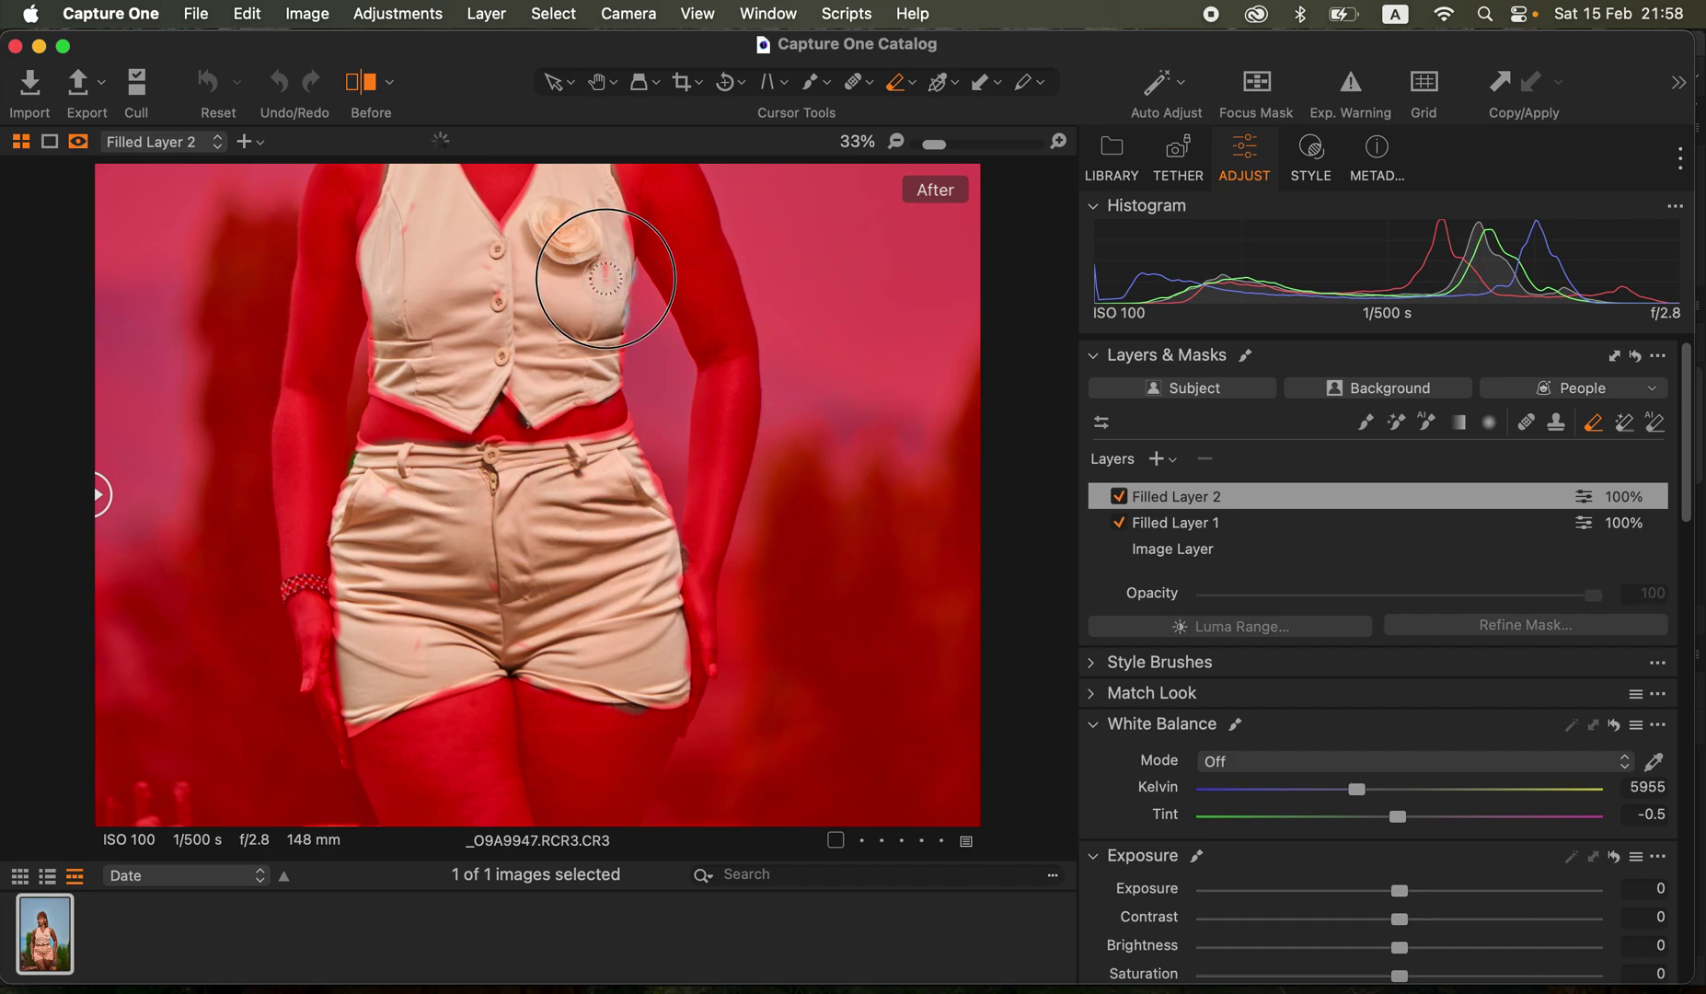
drag(606, 278, 609, 304)
drag(632, 379, 708, 678)
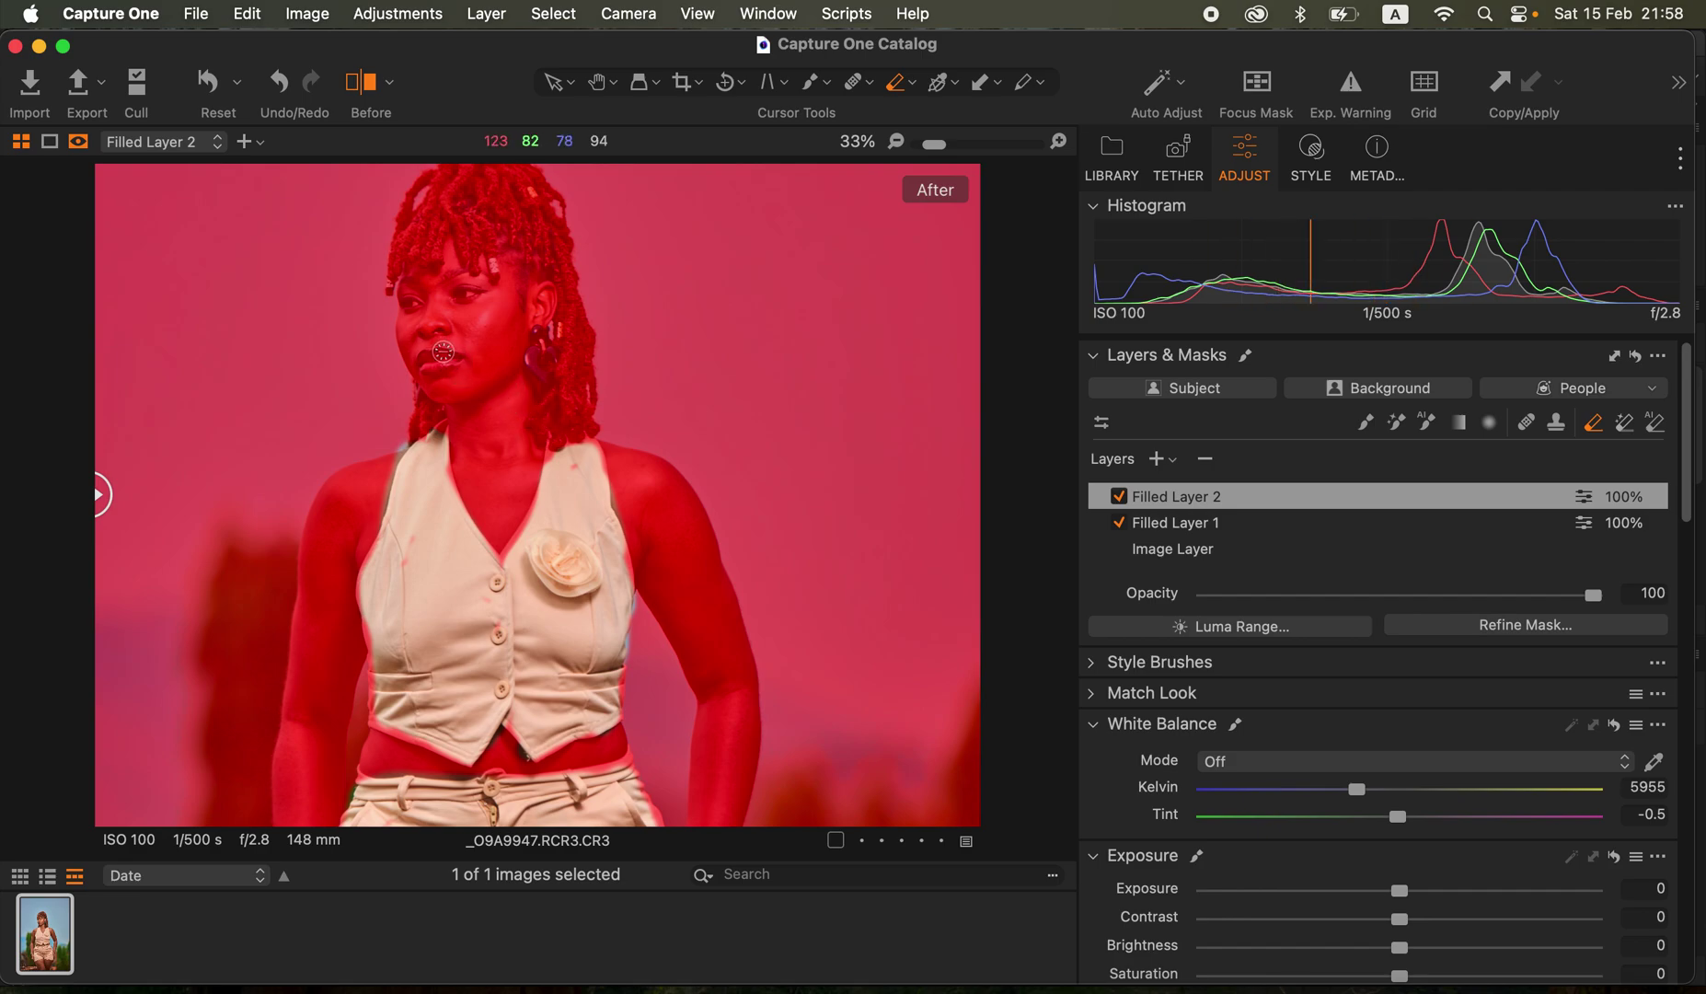
mouse_move(443, 352)
mouse_down()
mouse_move(415, 365)
mouse_move(460, 364)
mouse_move(432, 377)
mouse_move(428, 340)
mouse_move(449, 386)
mouse_up()
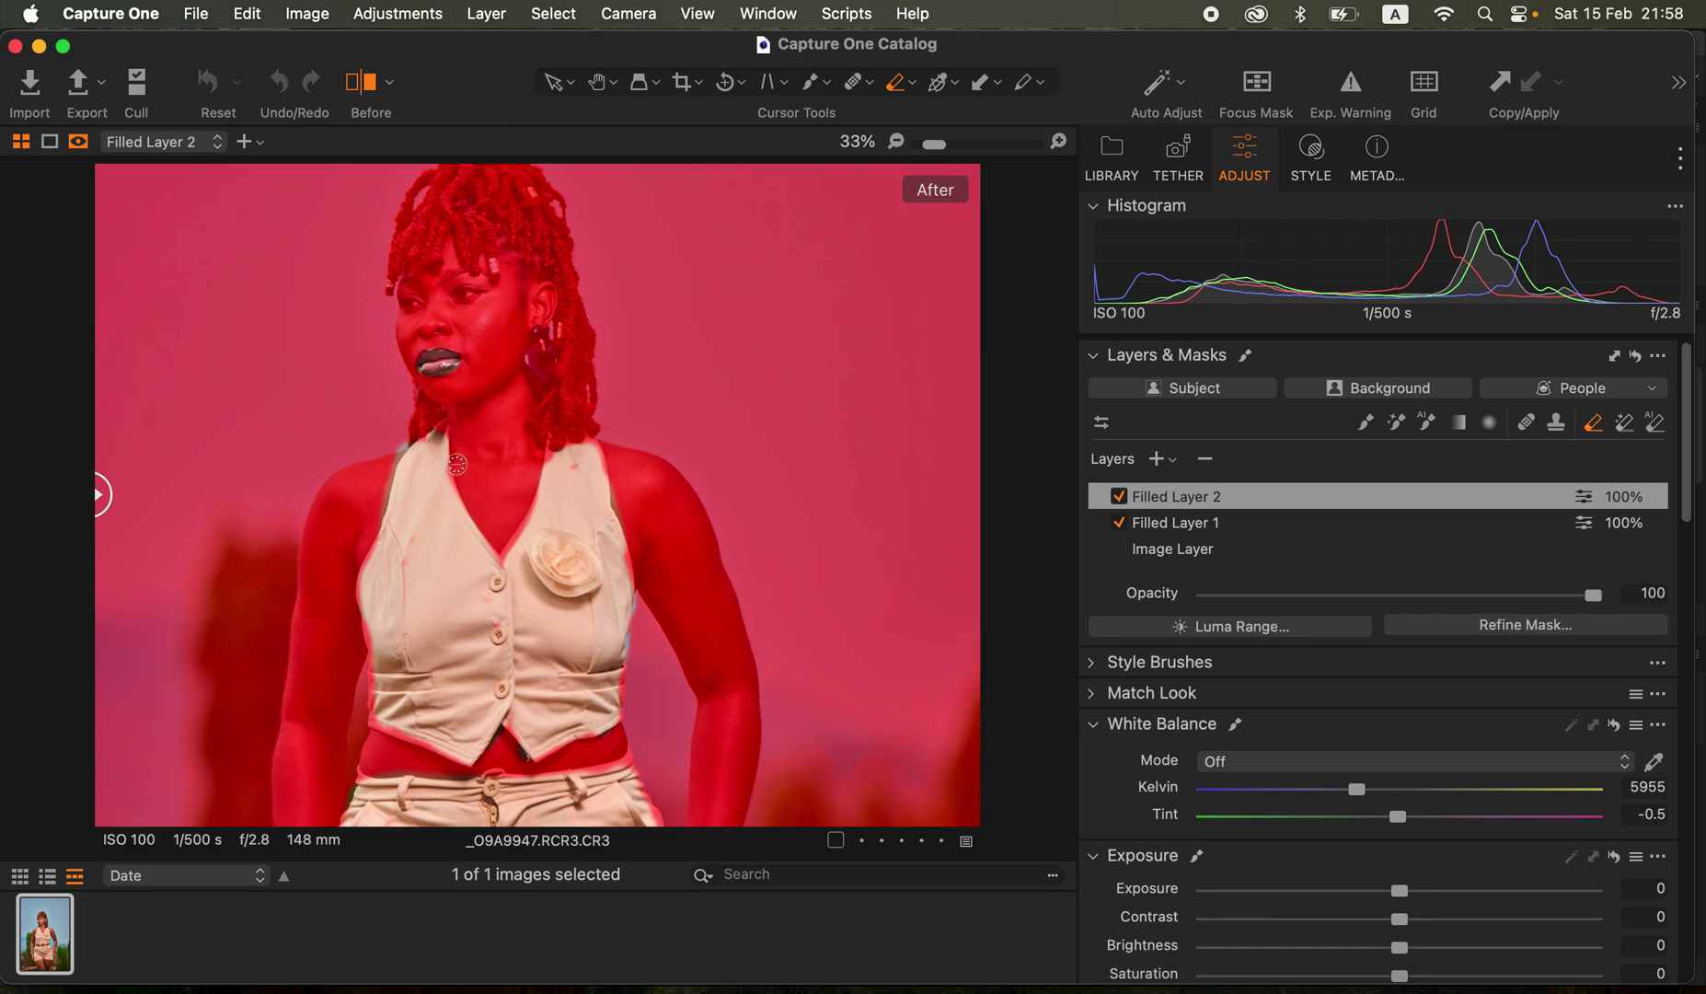
mouse_move(383, 631)
mouse_down()
mouse_move(354, 628)
mouse_move(387, 707)
mouse_up()
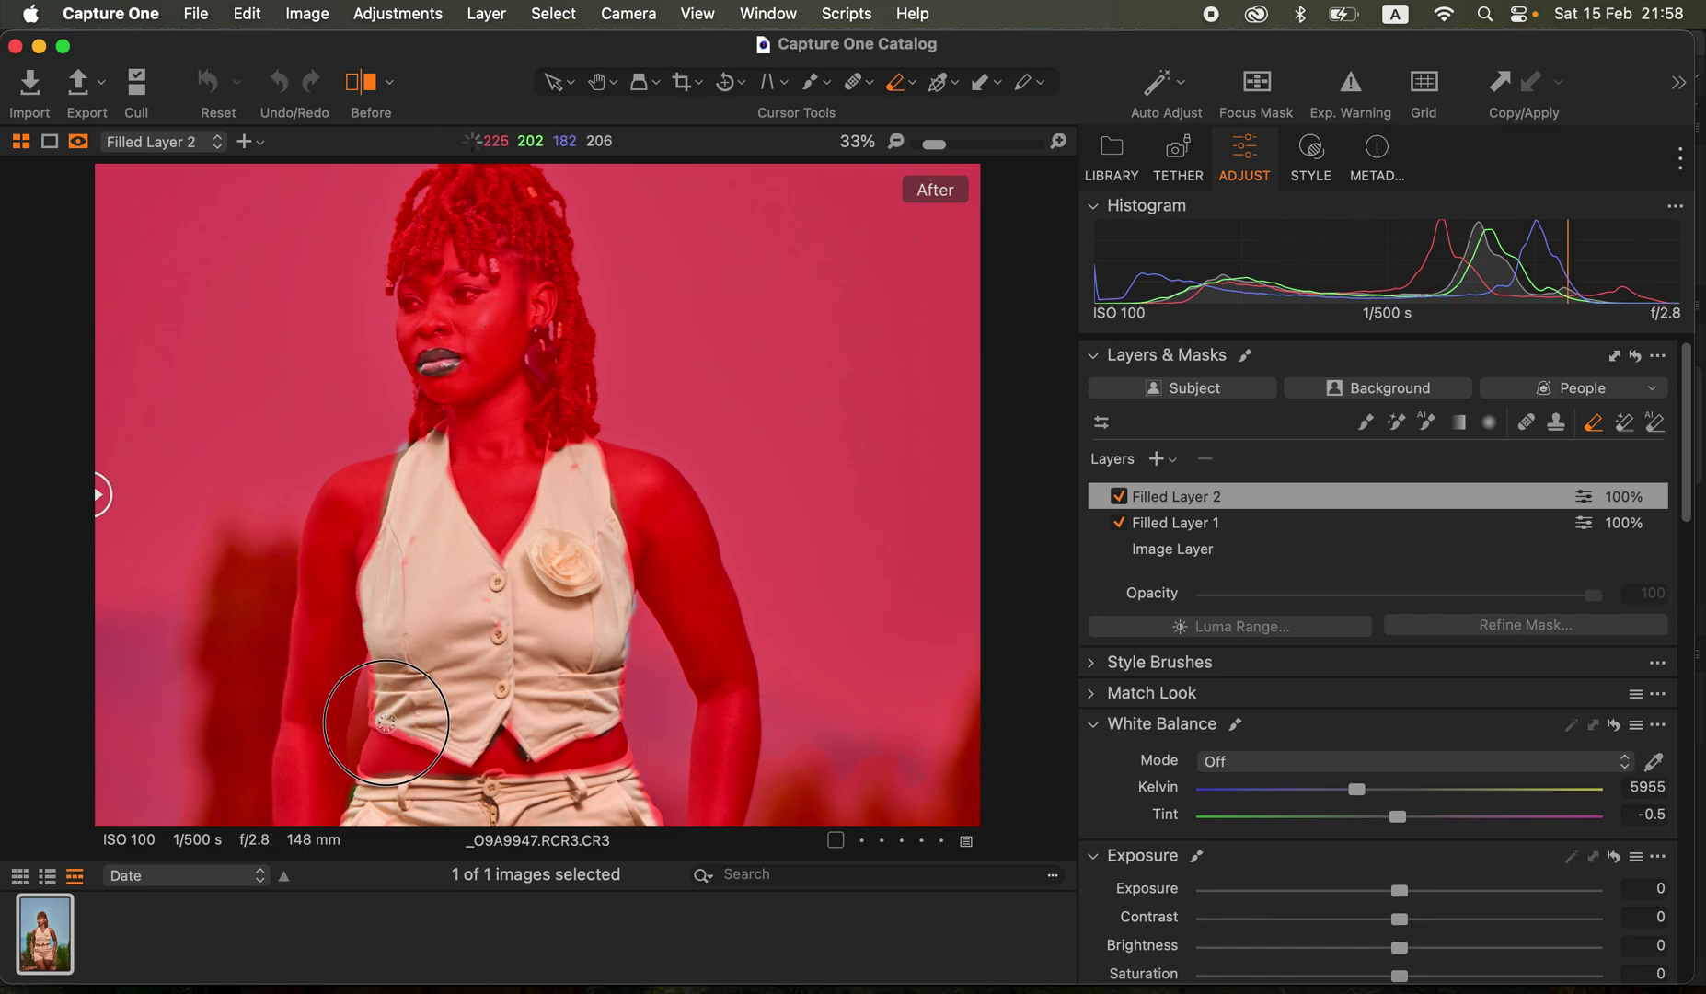
key(m)
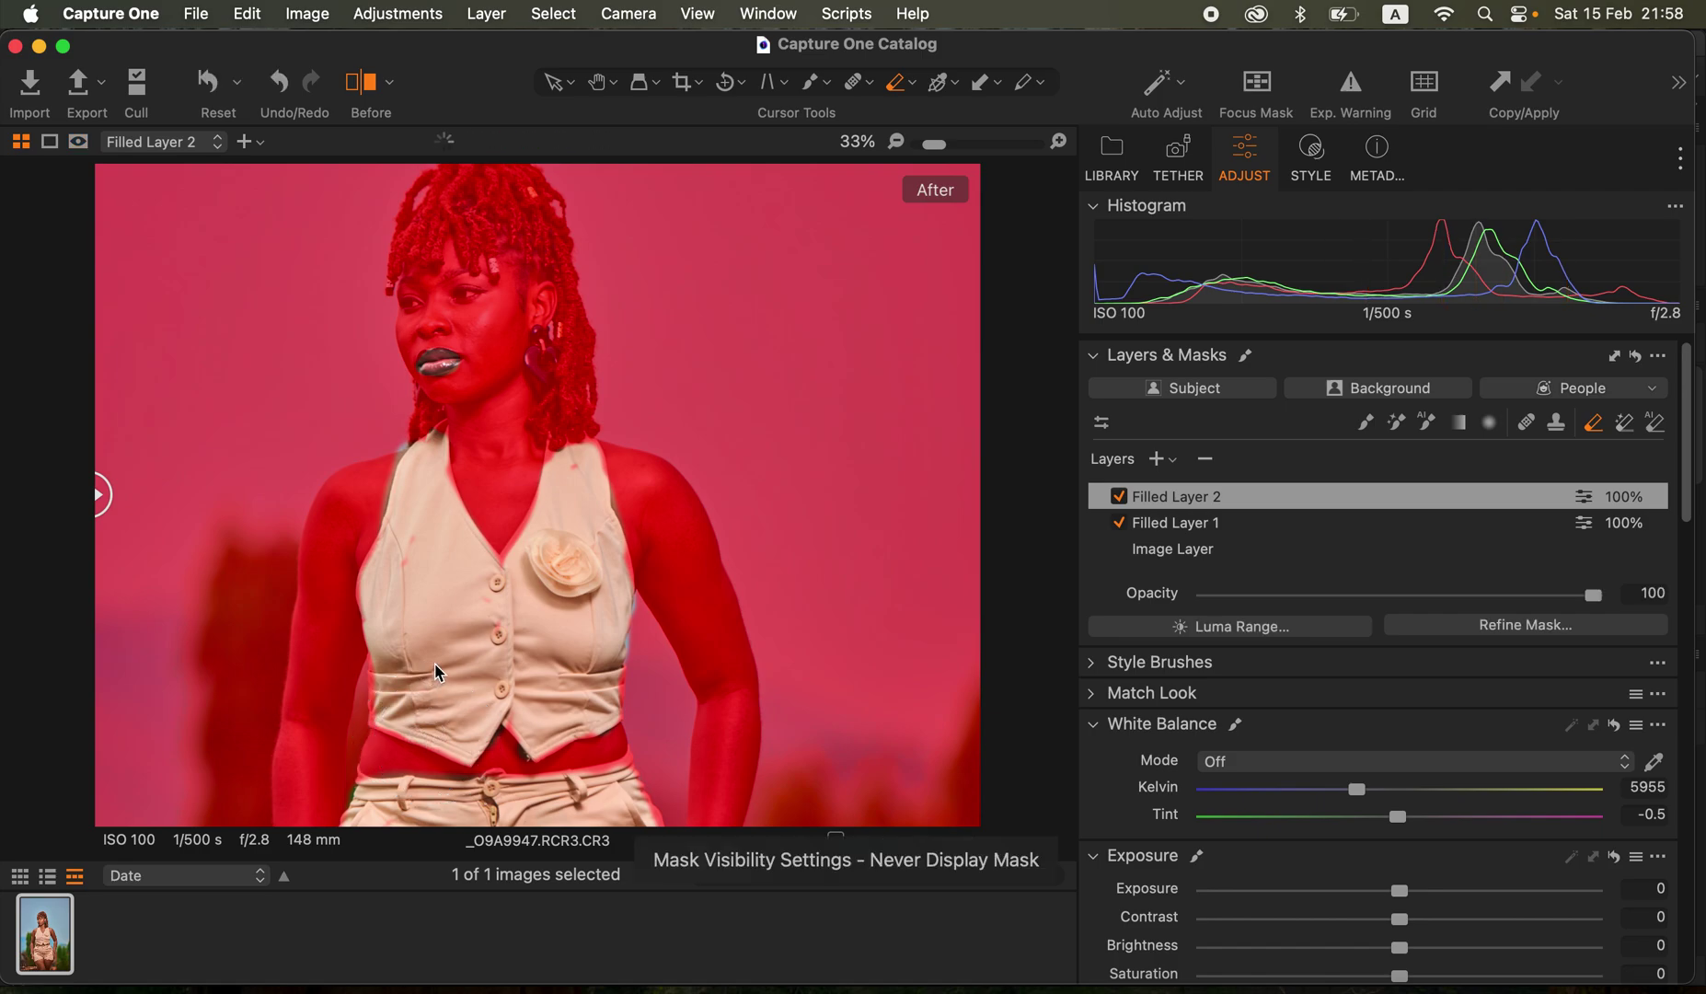
key(super+0)
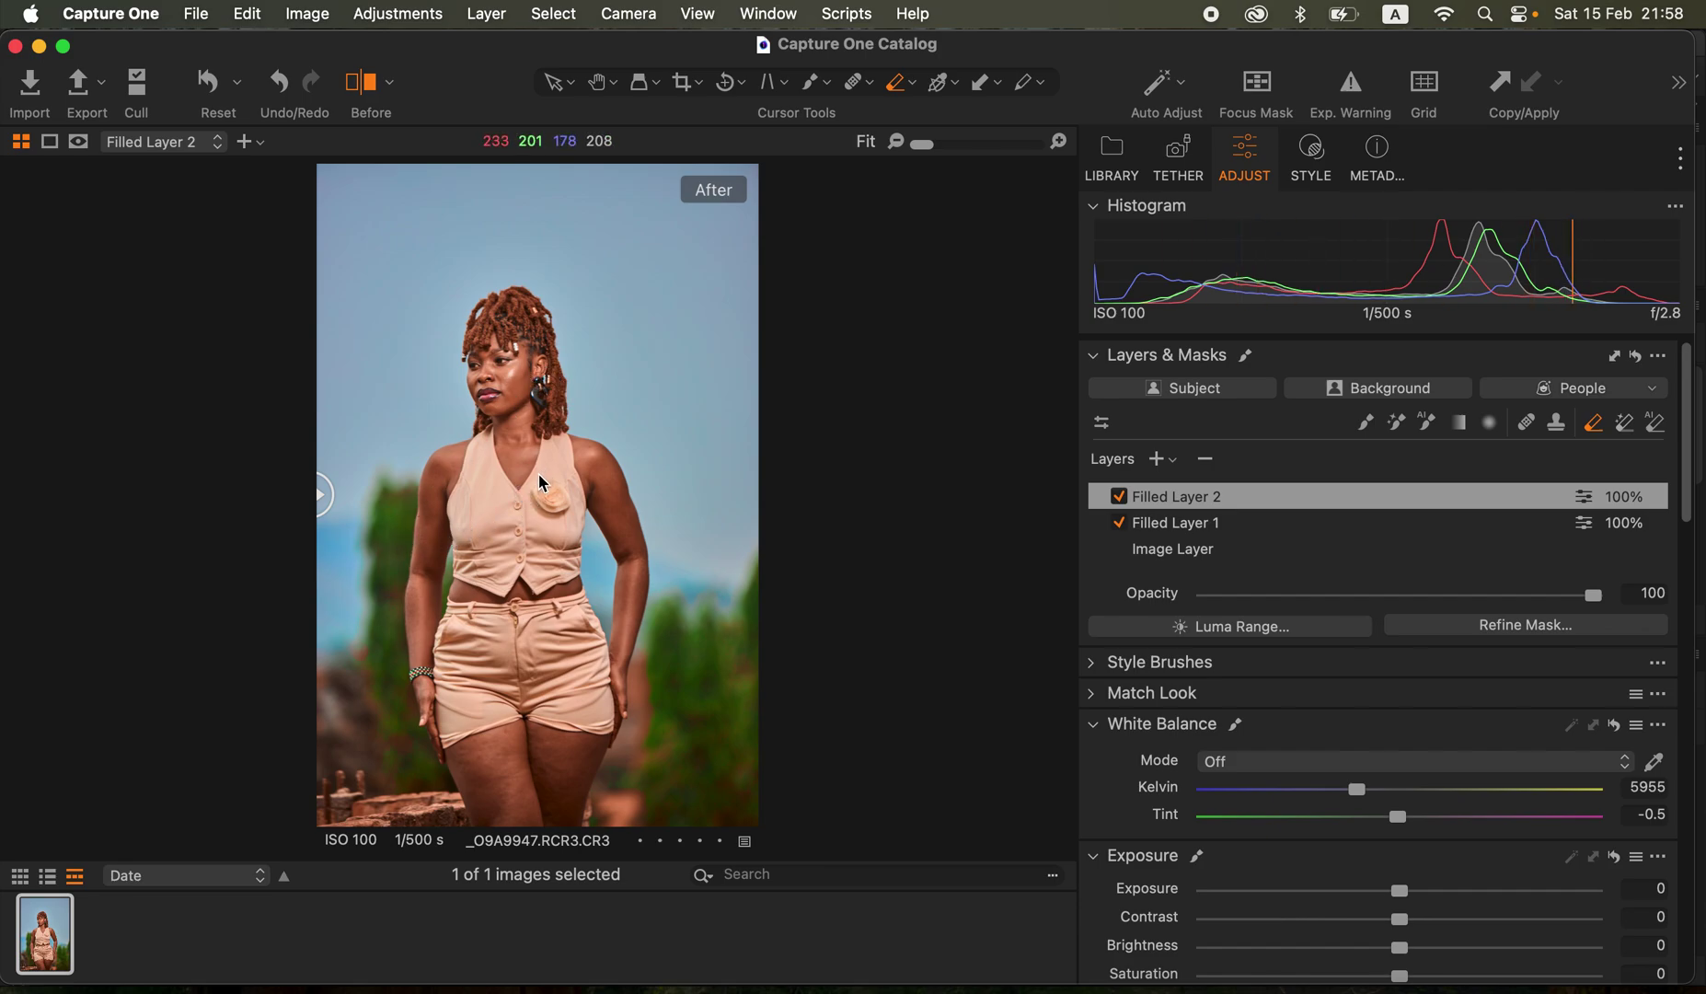
Send an edit variant to Adobe Photoshop 2025 as a 16-bit uncompressed TIFF
drag(324, 494, 266, 518)
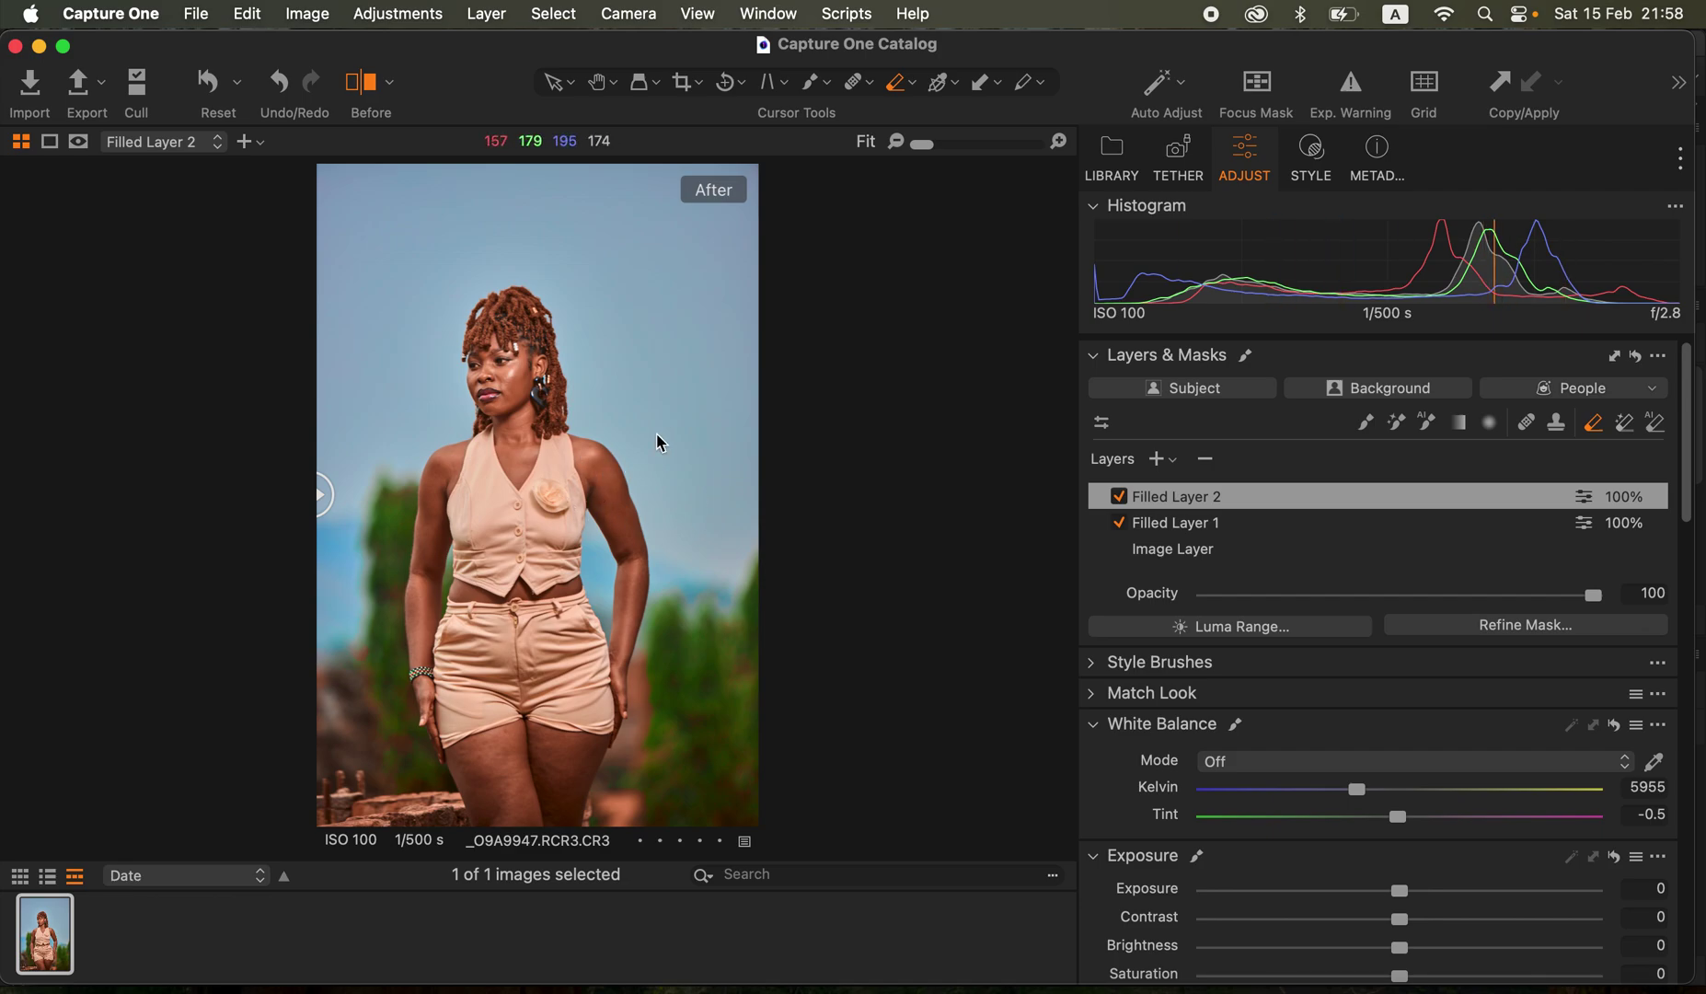
click(307, 13)
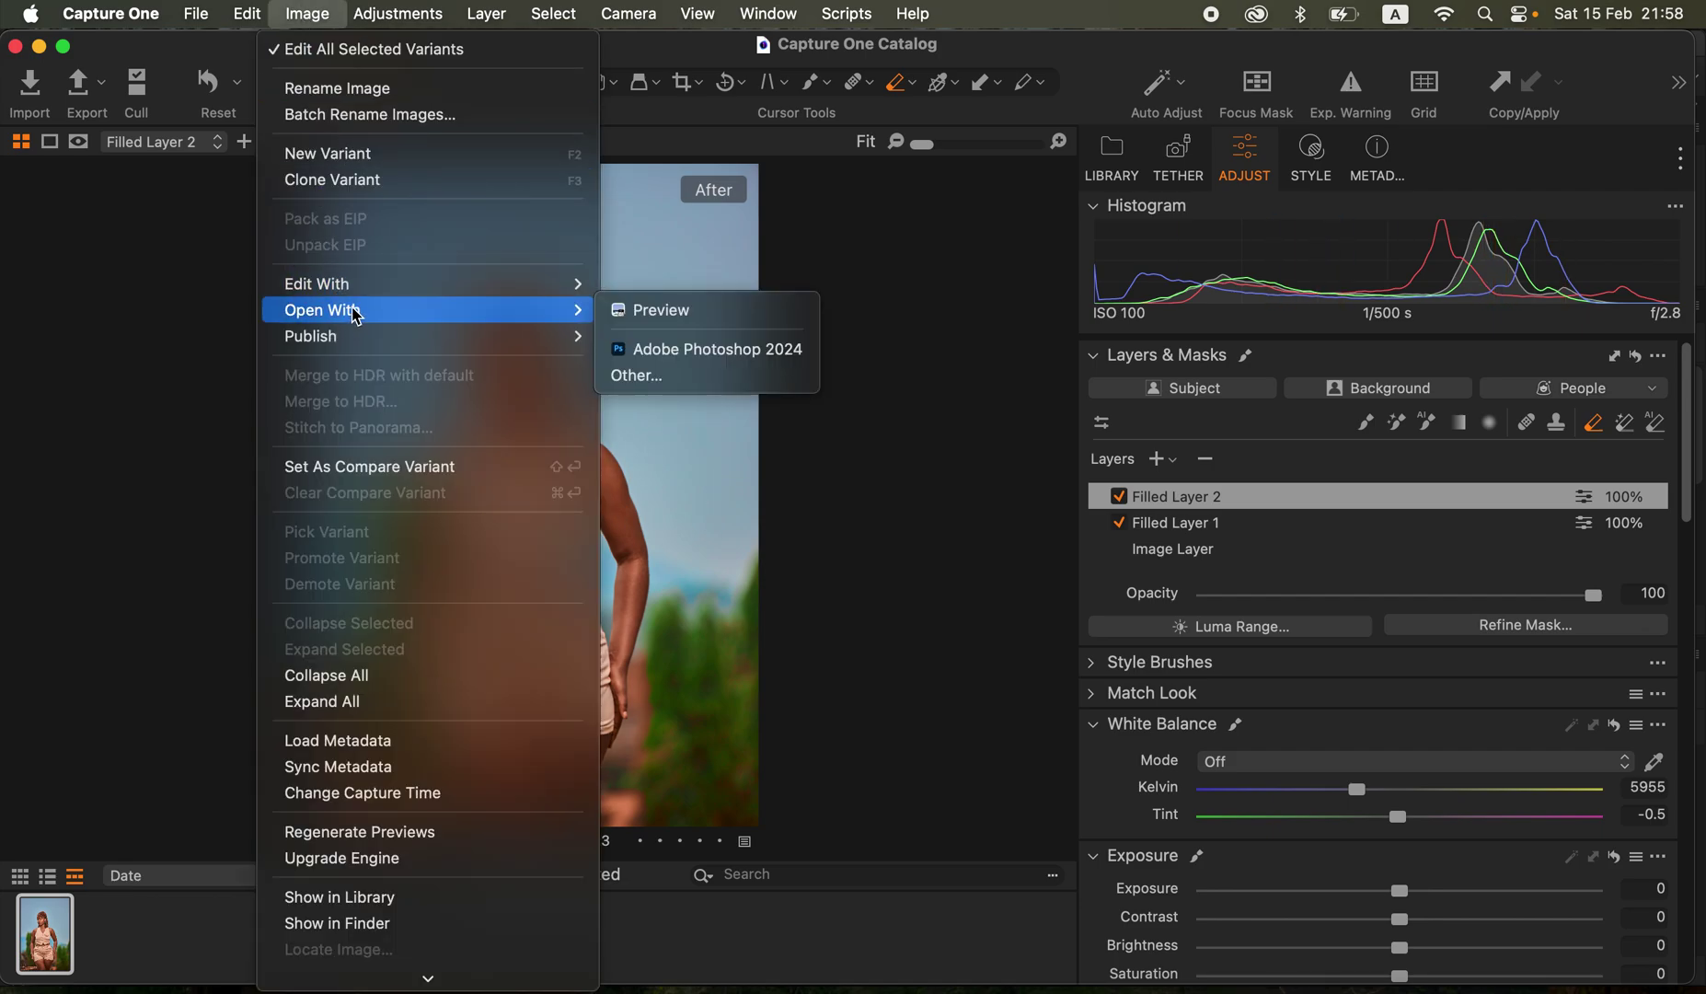
mouse_move(378, 284)
click(719, 312)
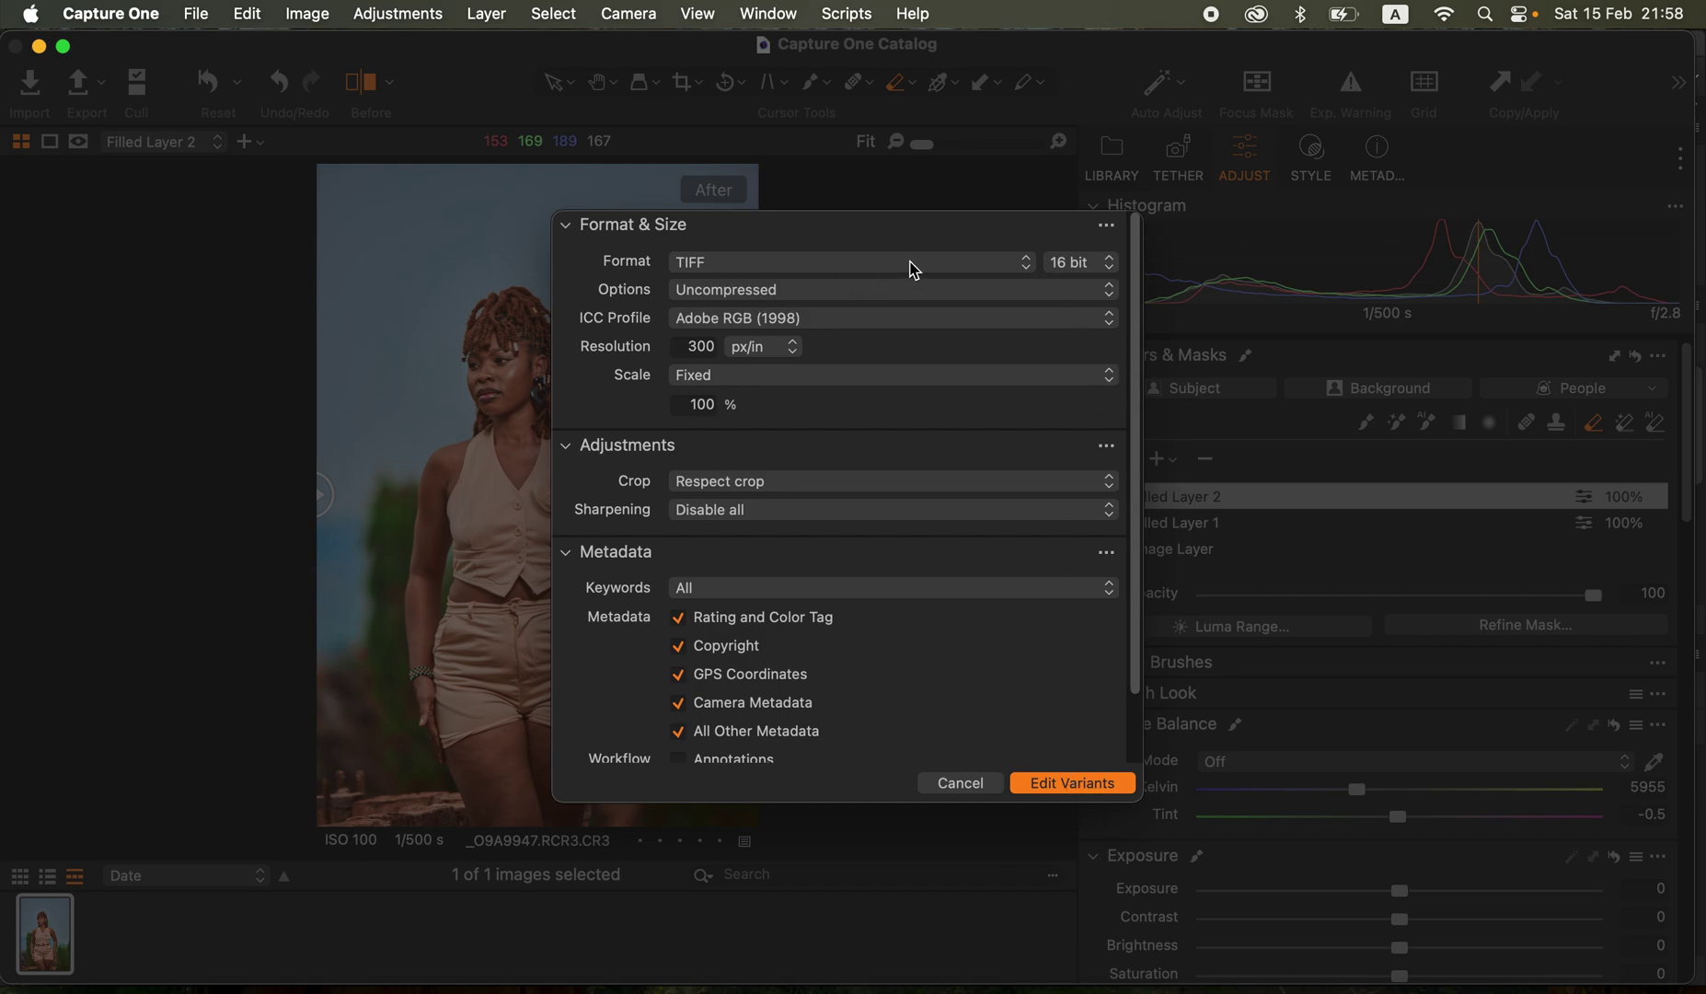
click(1089, 265)
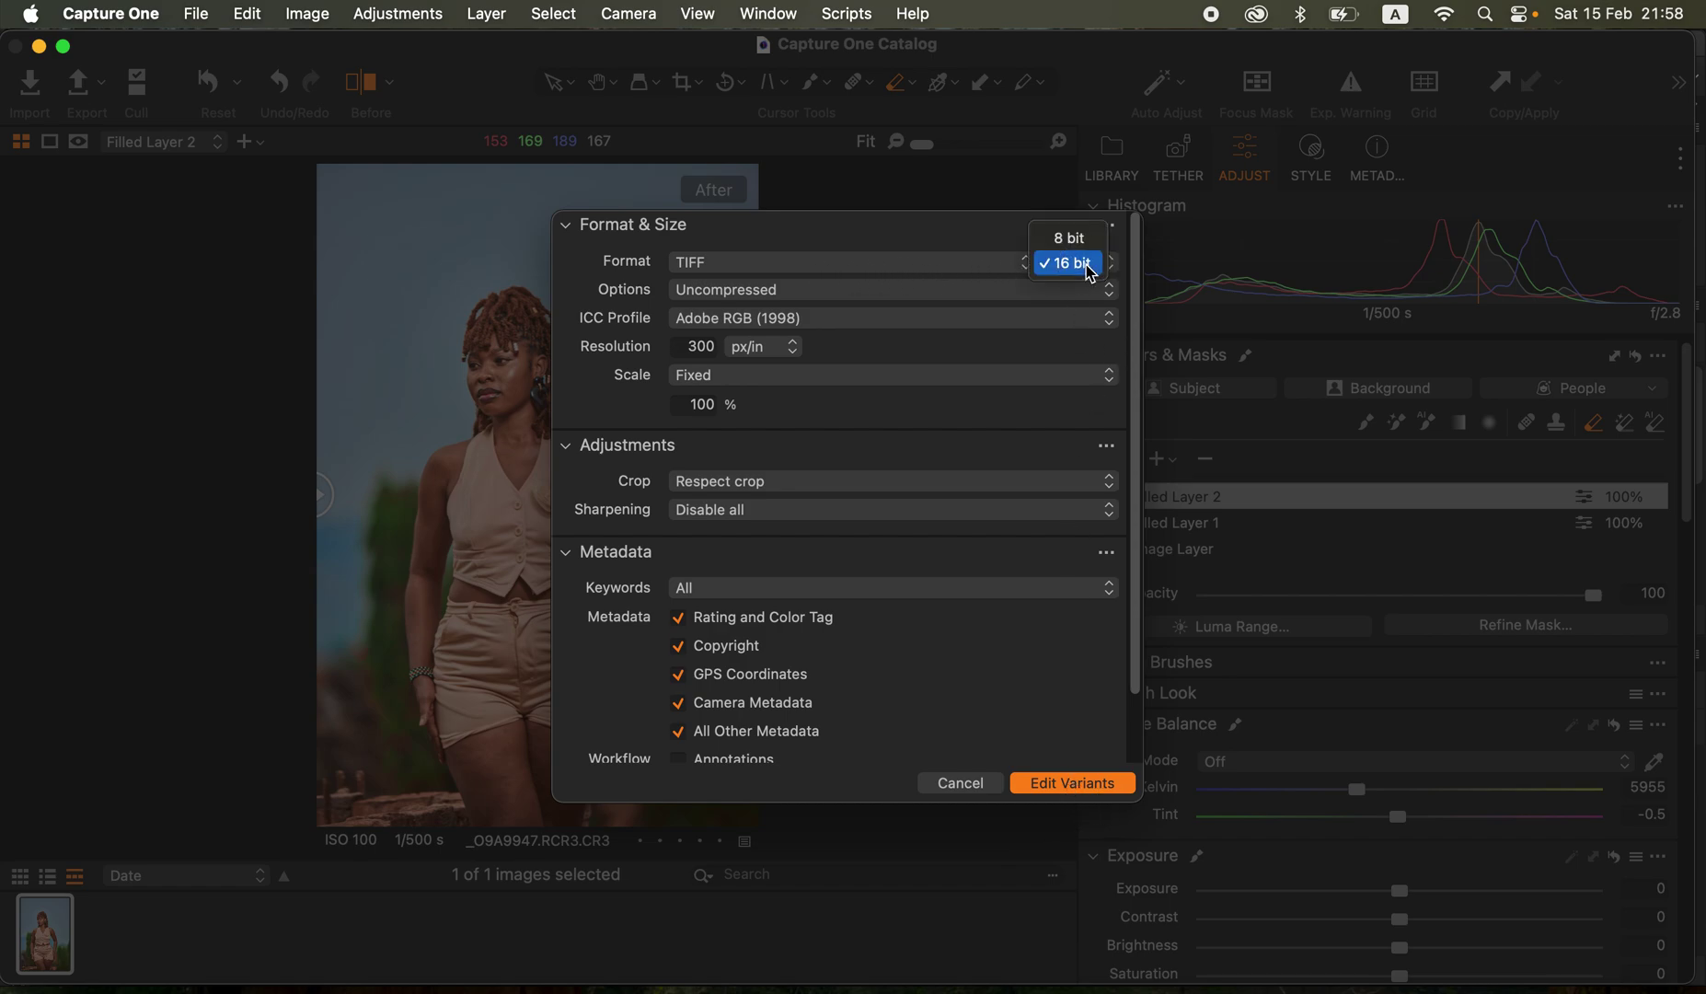
click(1089, 272)
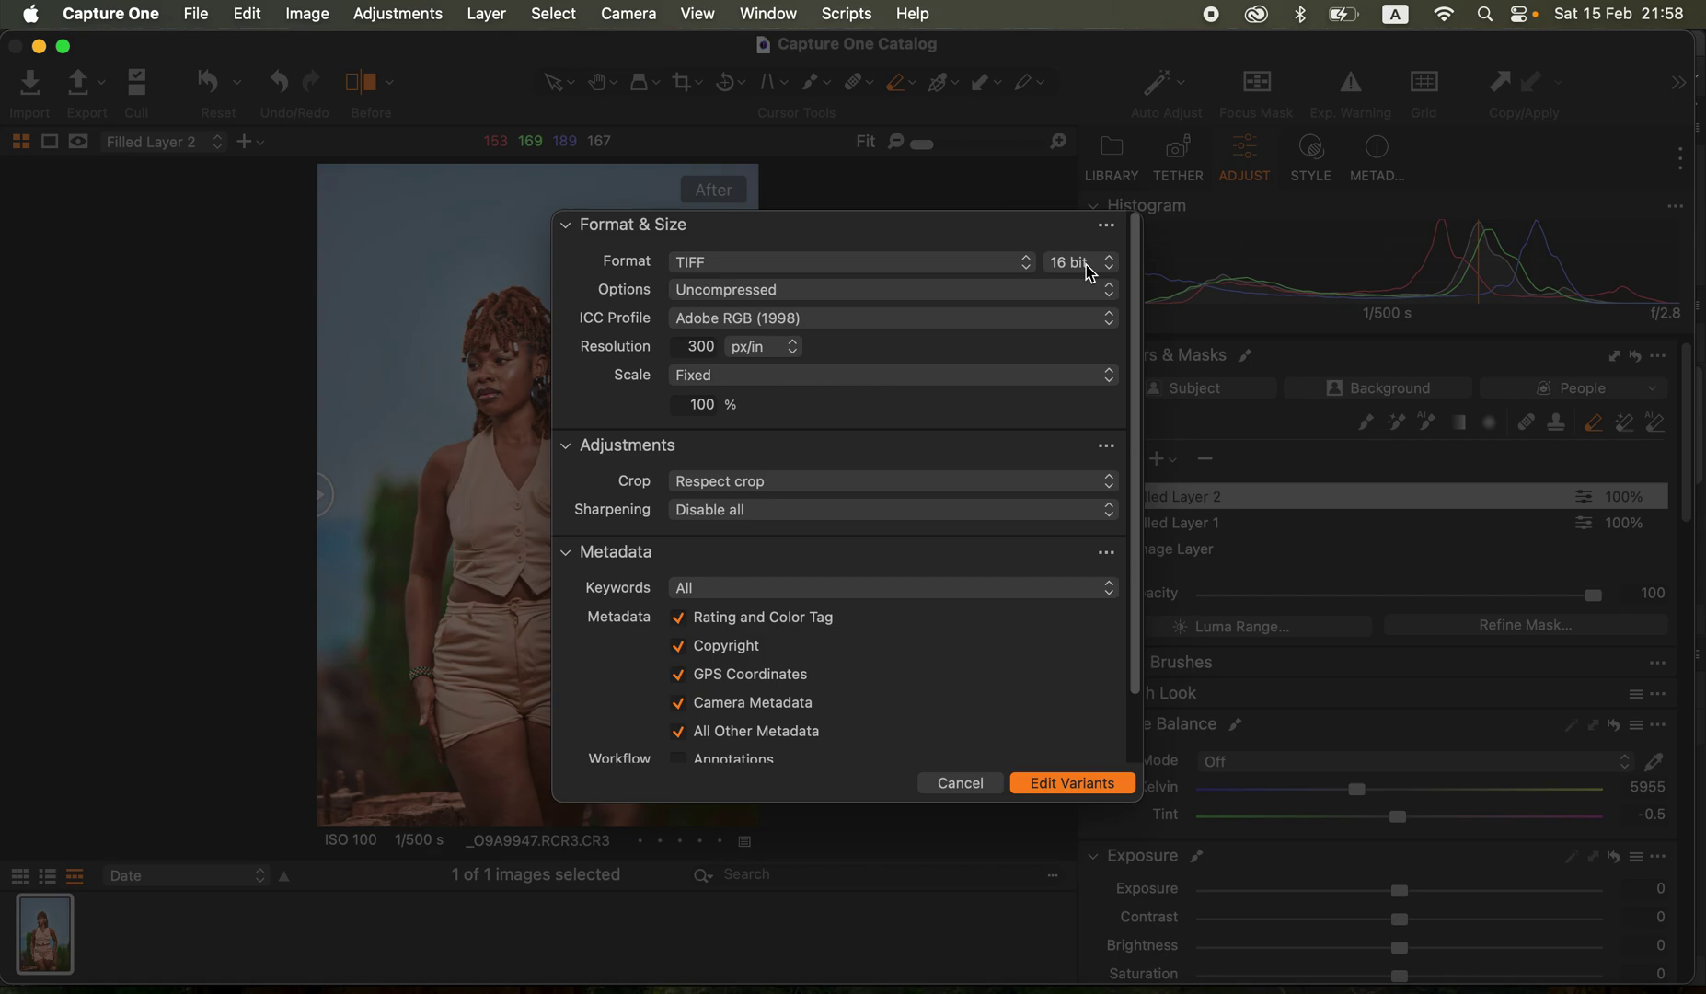
click(1063, 787)
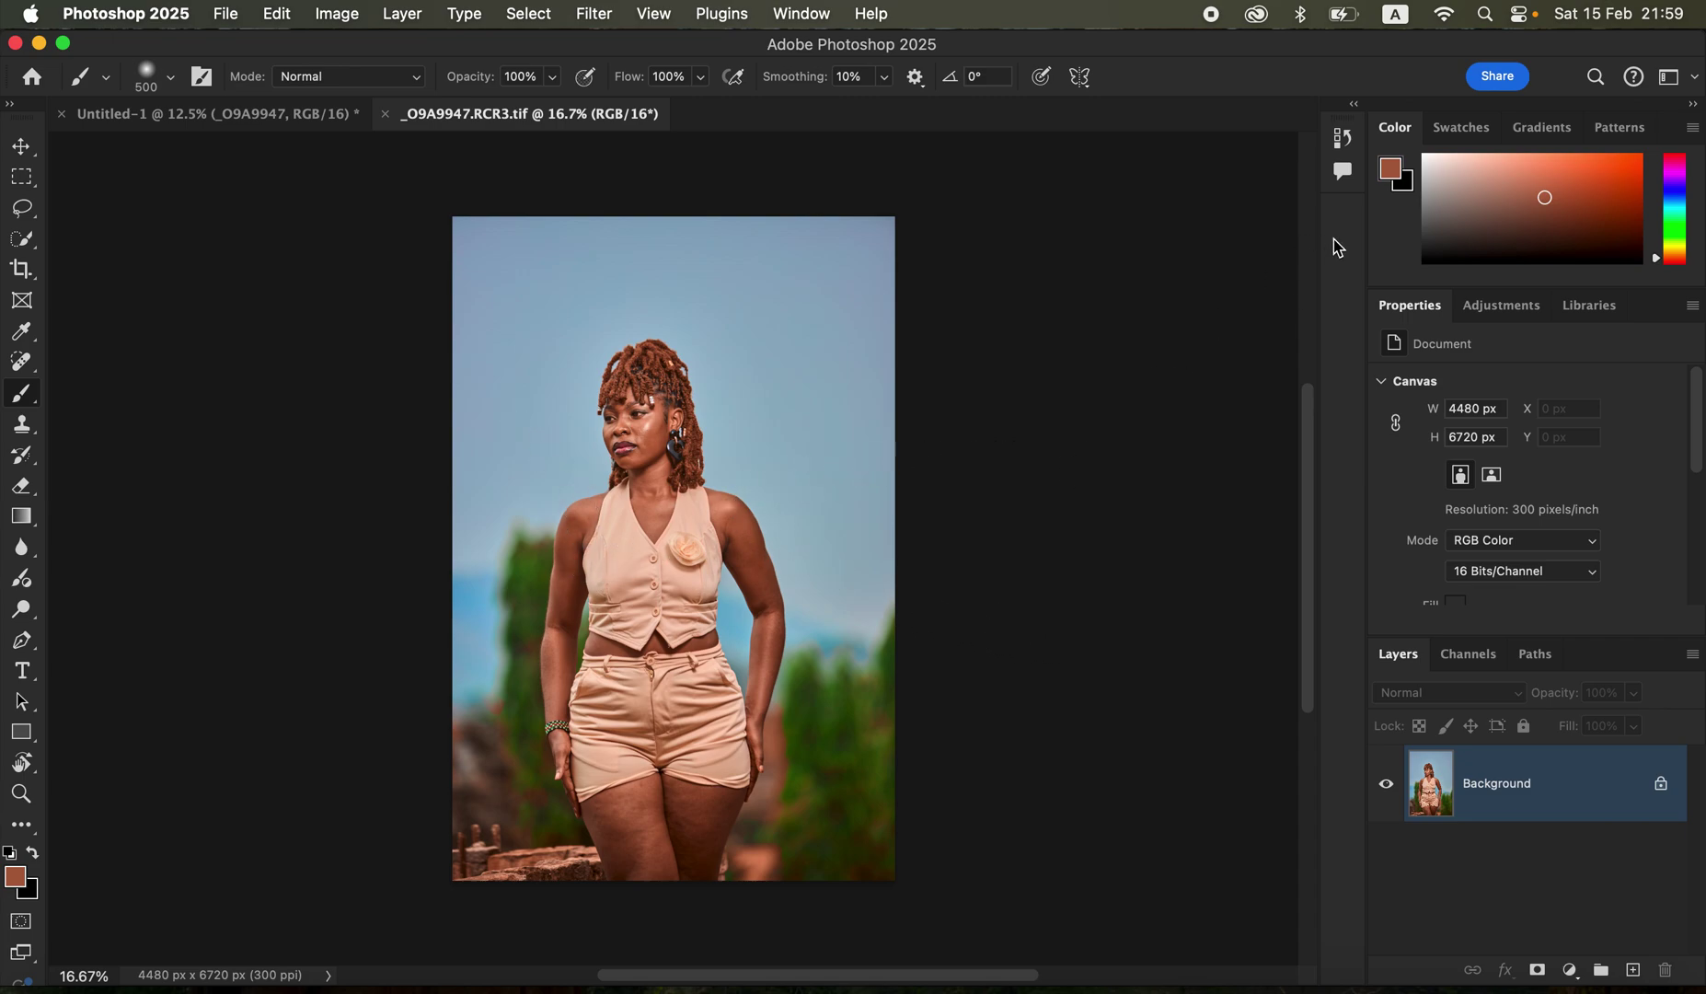
Show the Actions panel and play the S.R set's '16 bit' action with a Gaussian Blur radius of 3
click(799, 12)
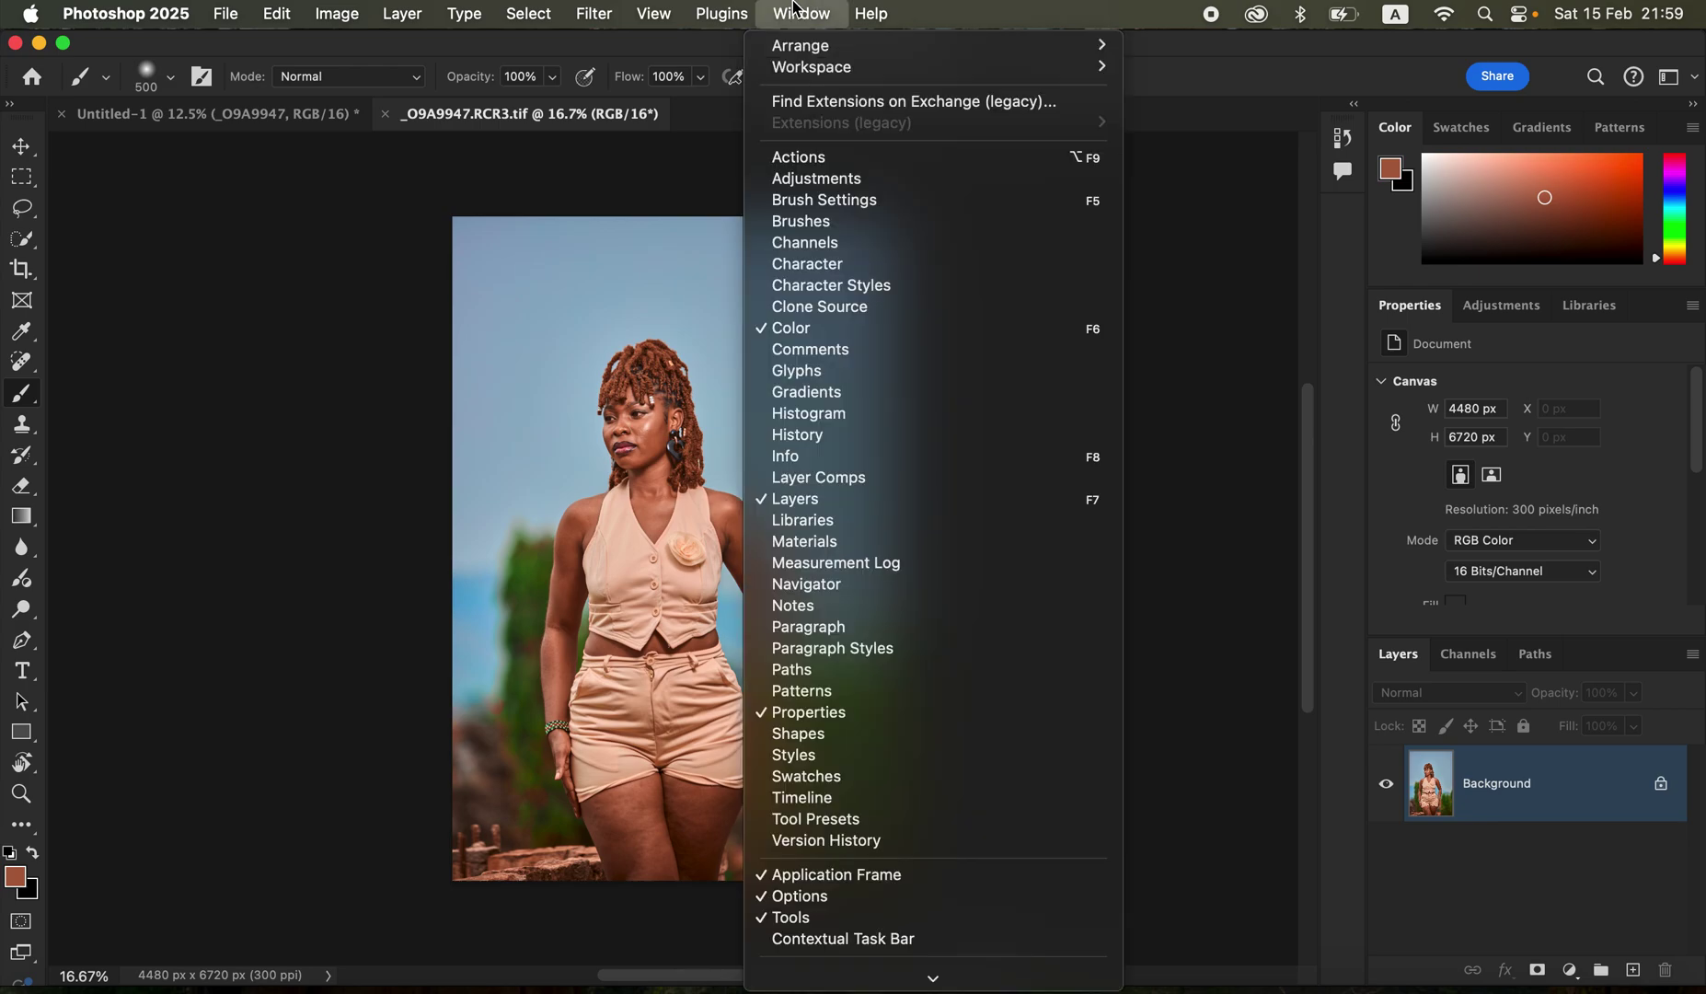
click(806, 155)
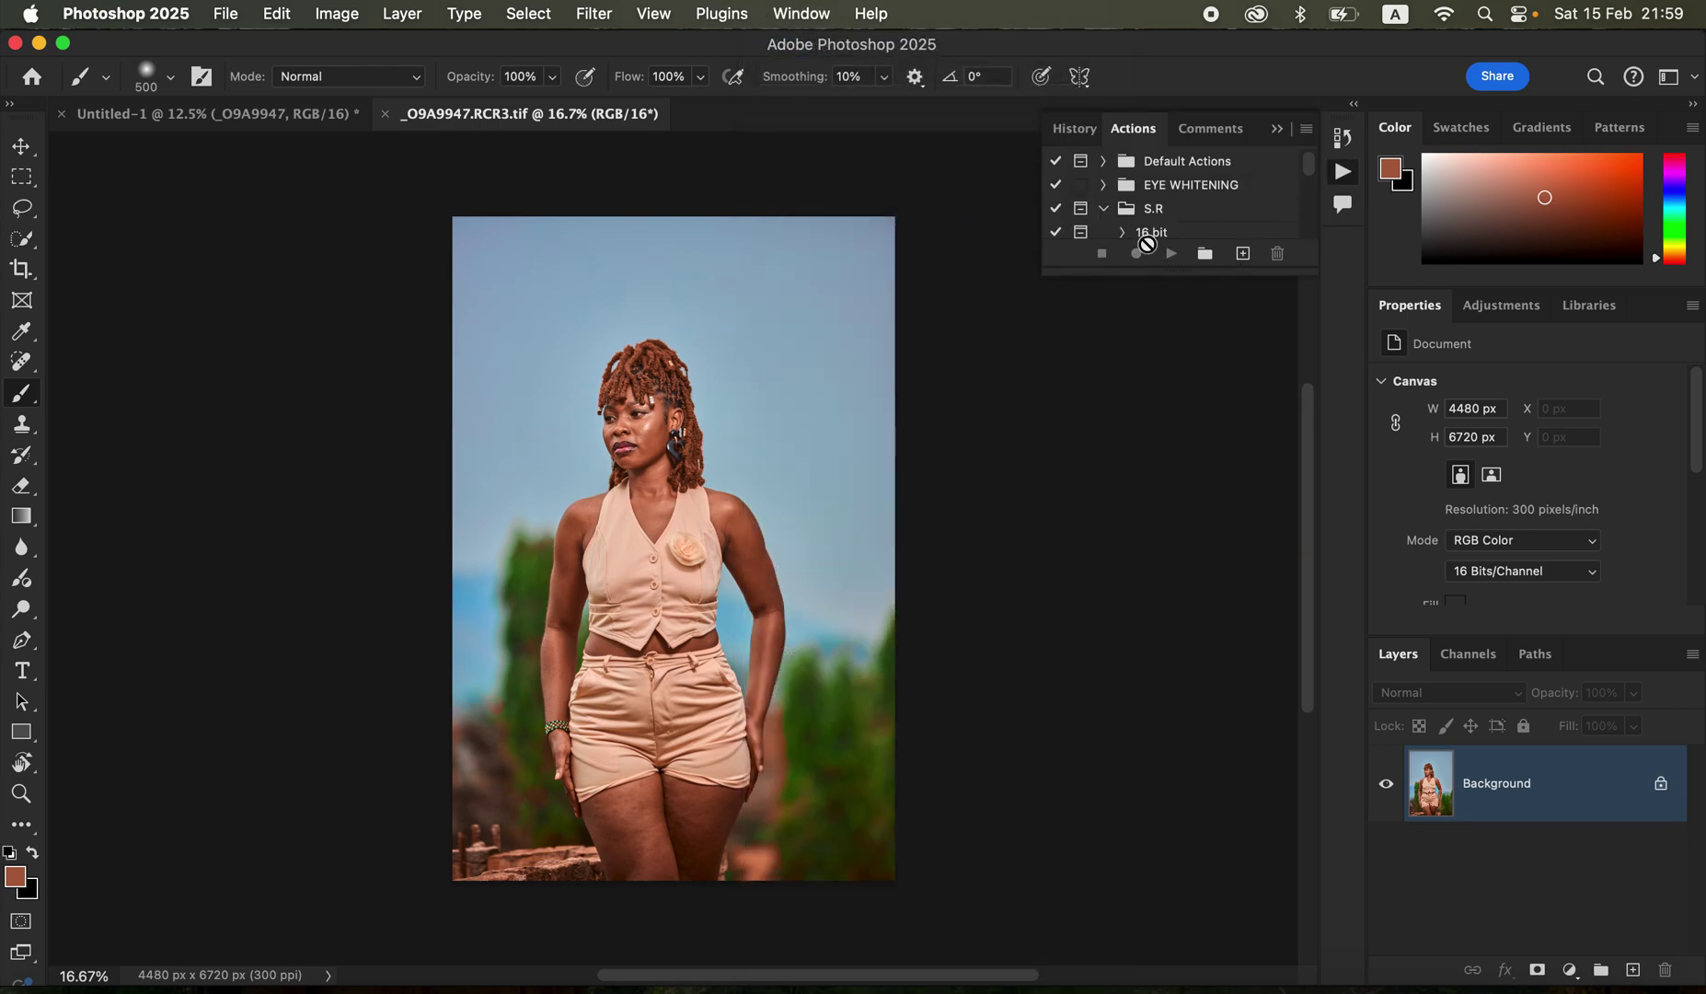
drag(1157, 276, 1160, 315)
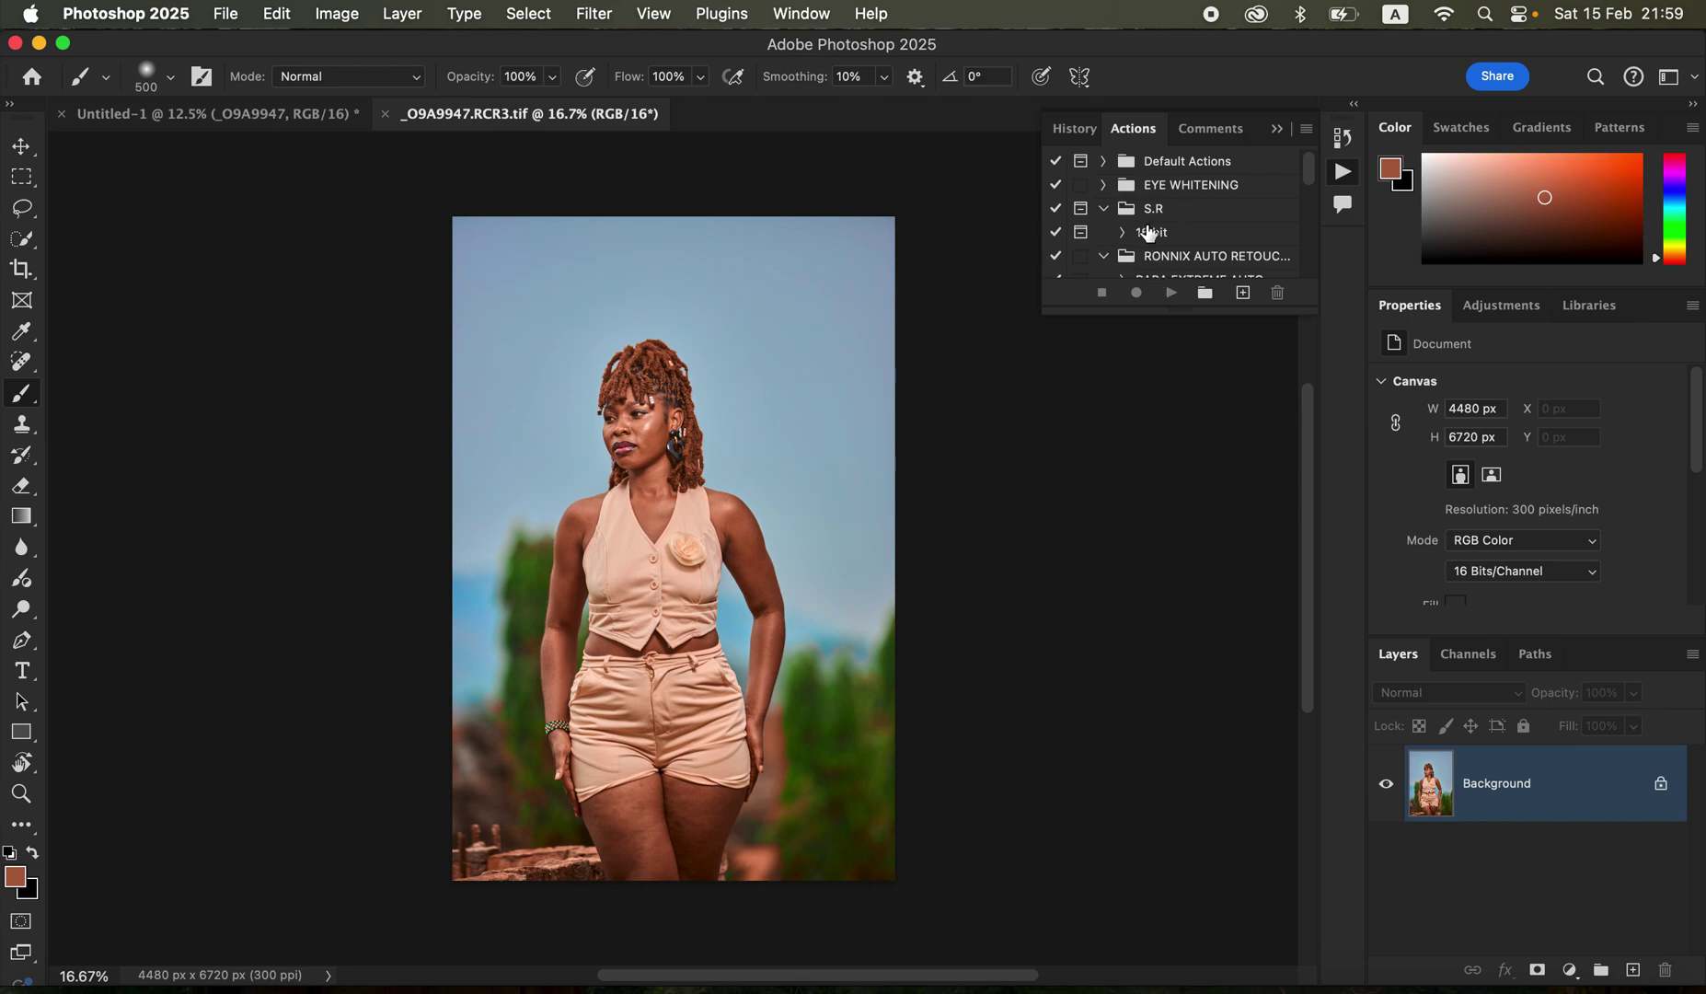
click(1150, 236)
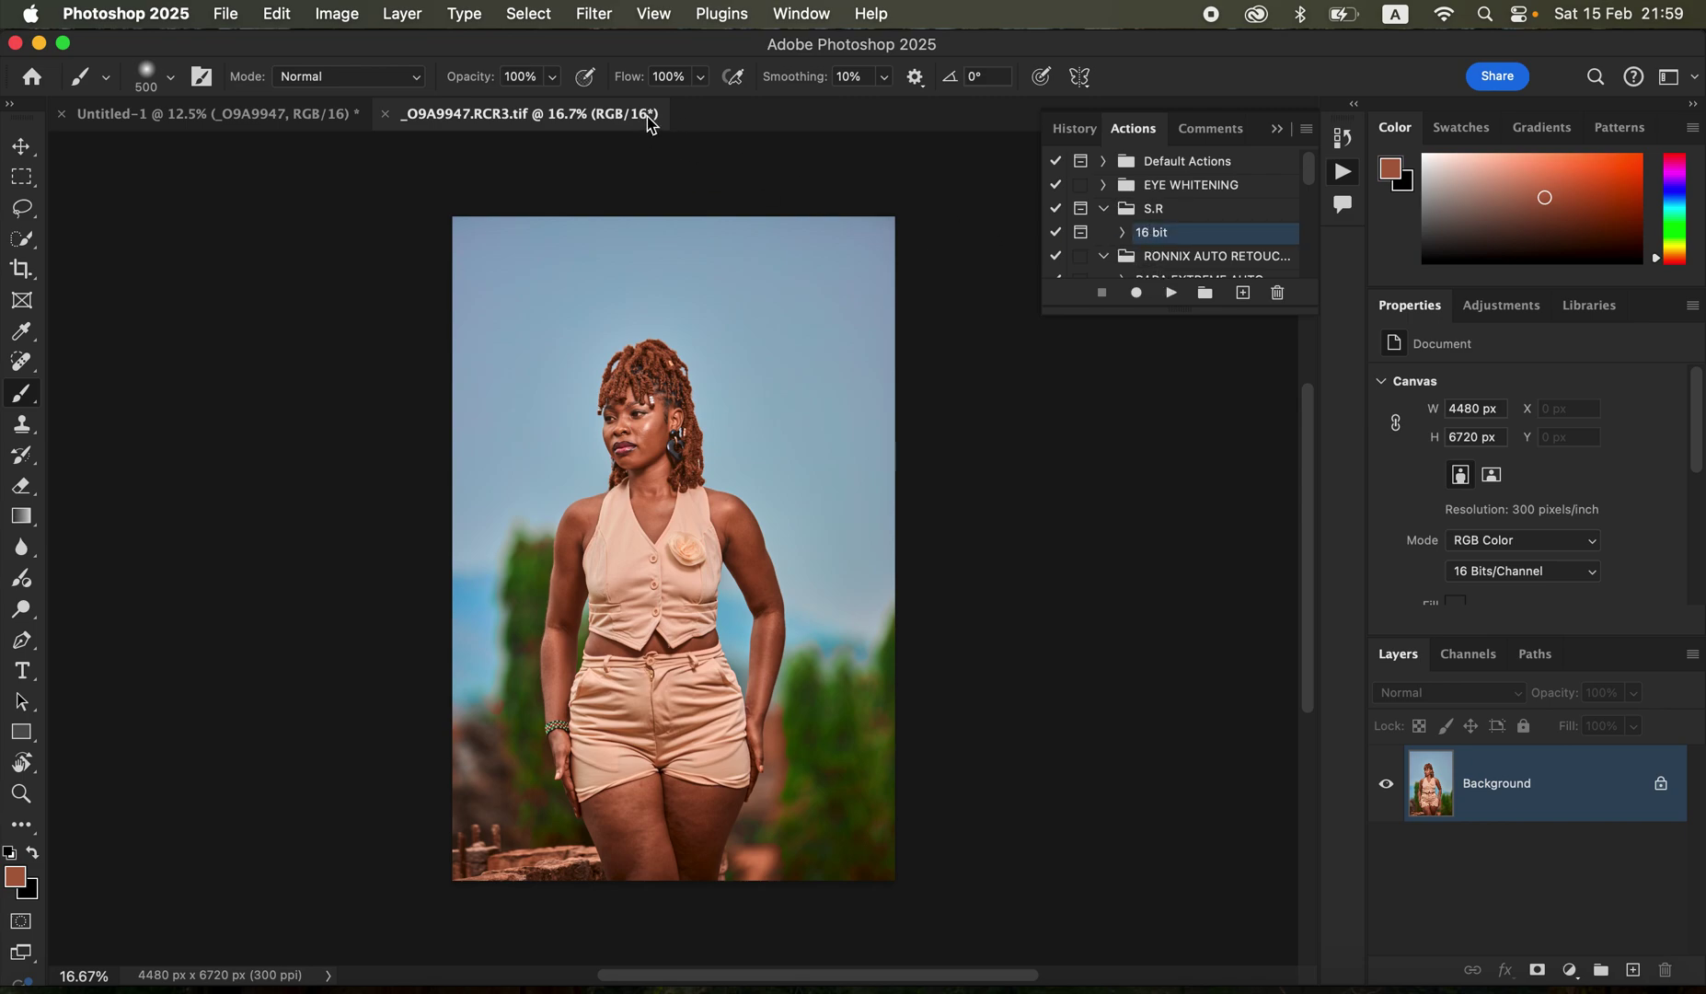
click(1170, 297)
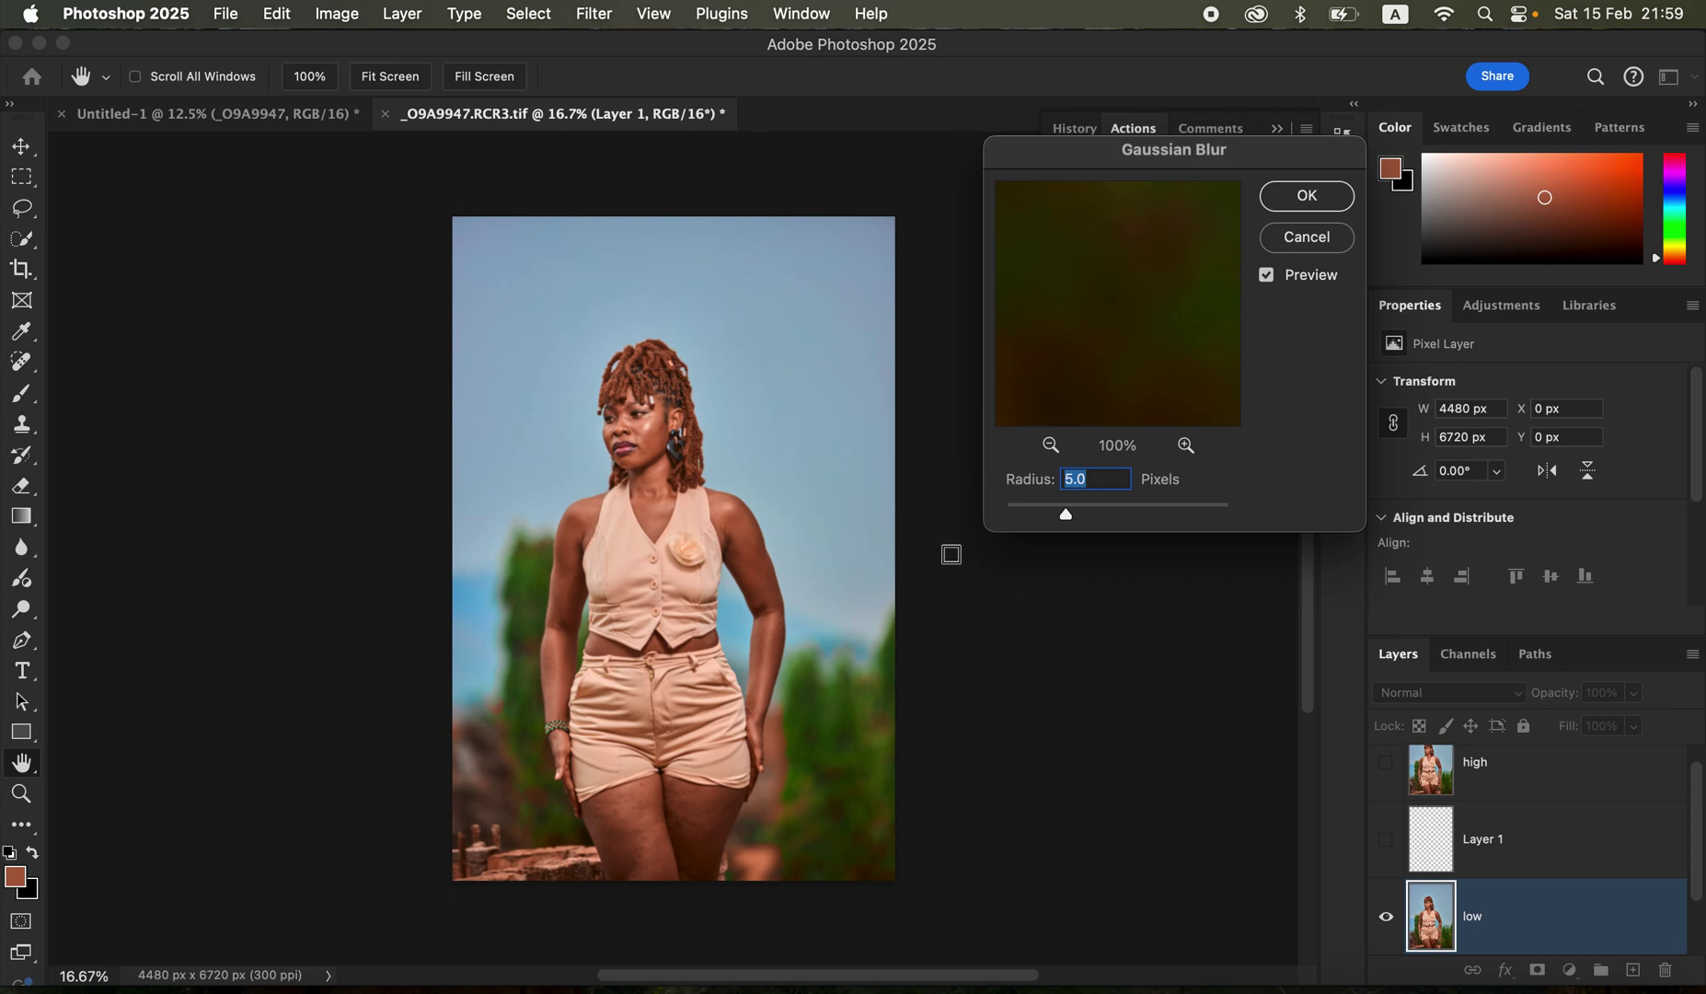
text(3)
click(627, 430)
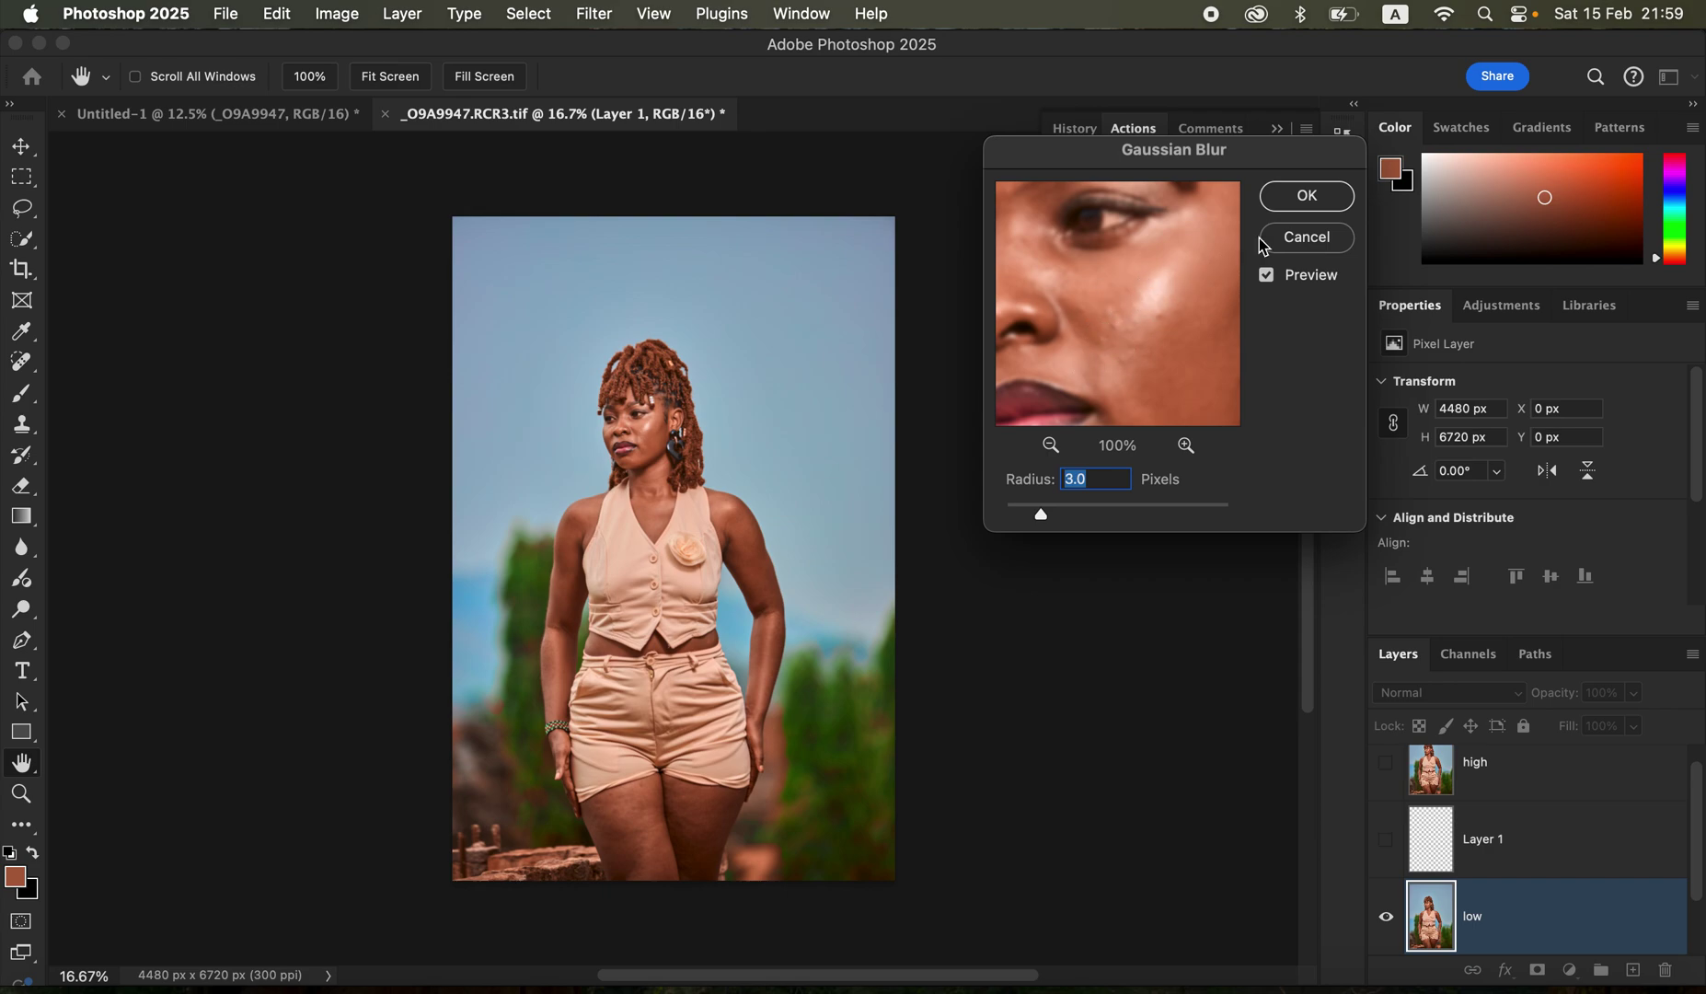
click(1295, 207)
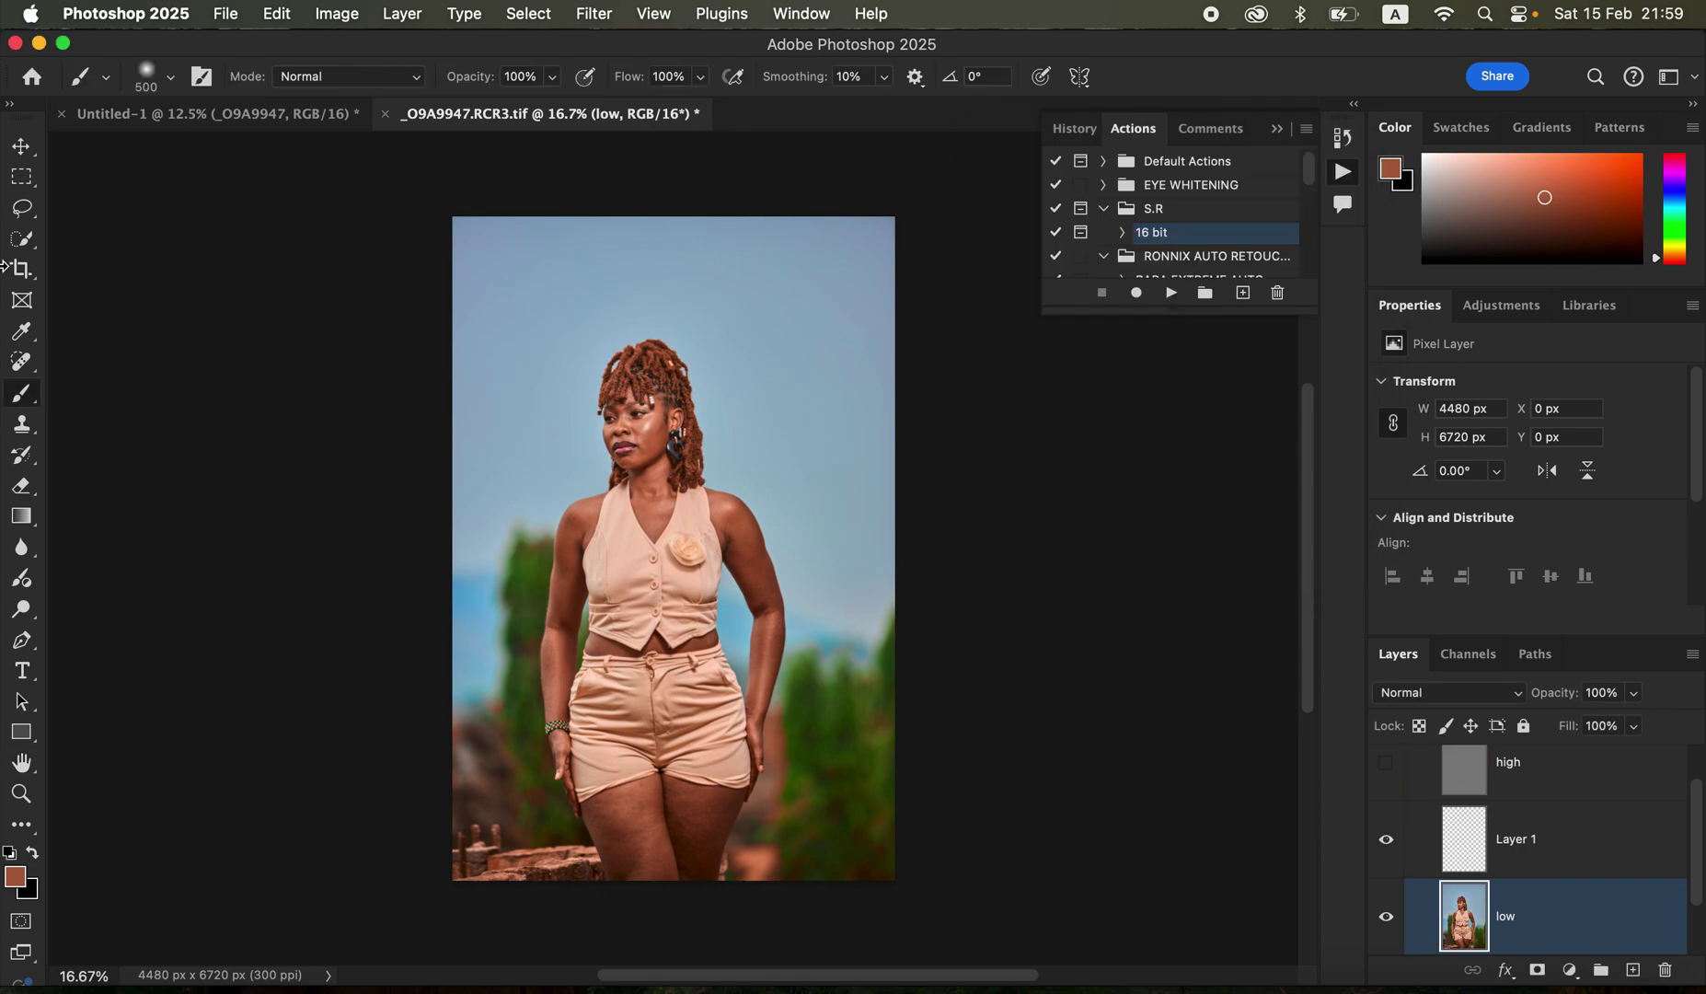
Switch to the Mixer Brush Tool, leave its load colour unchanged, and choose Clean Brush
right_click(31, 414)
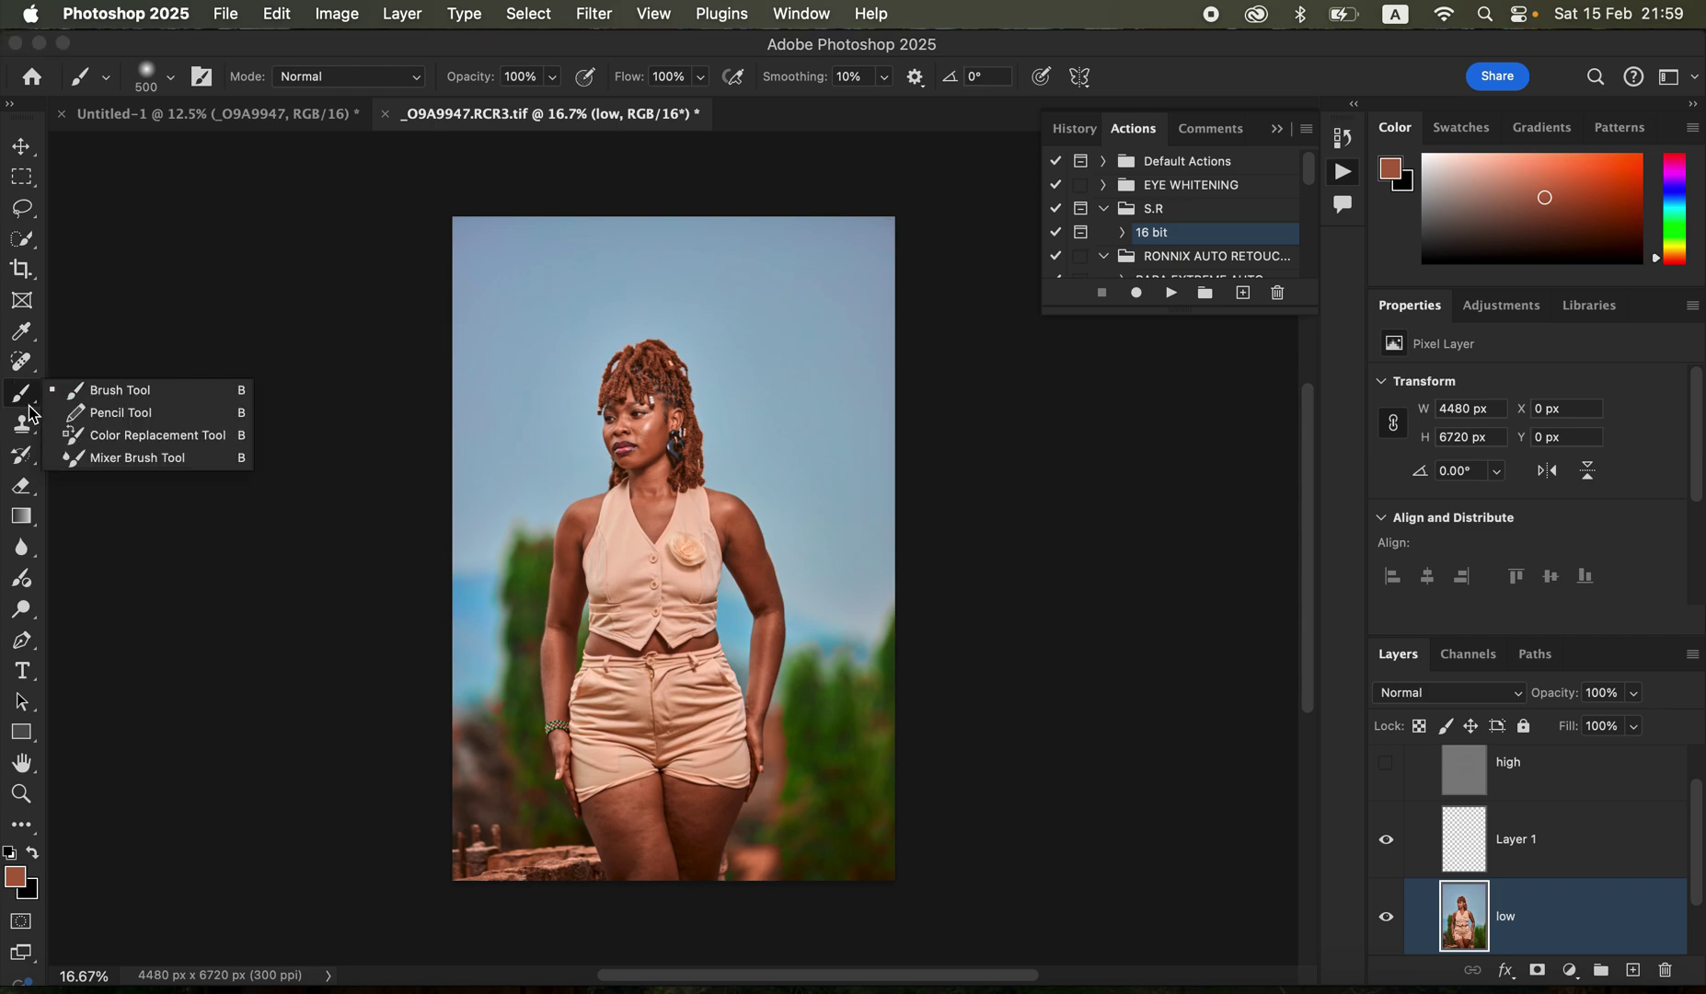
click(120, 462)
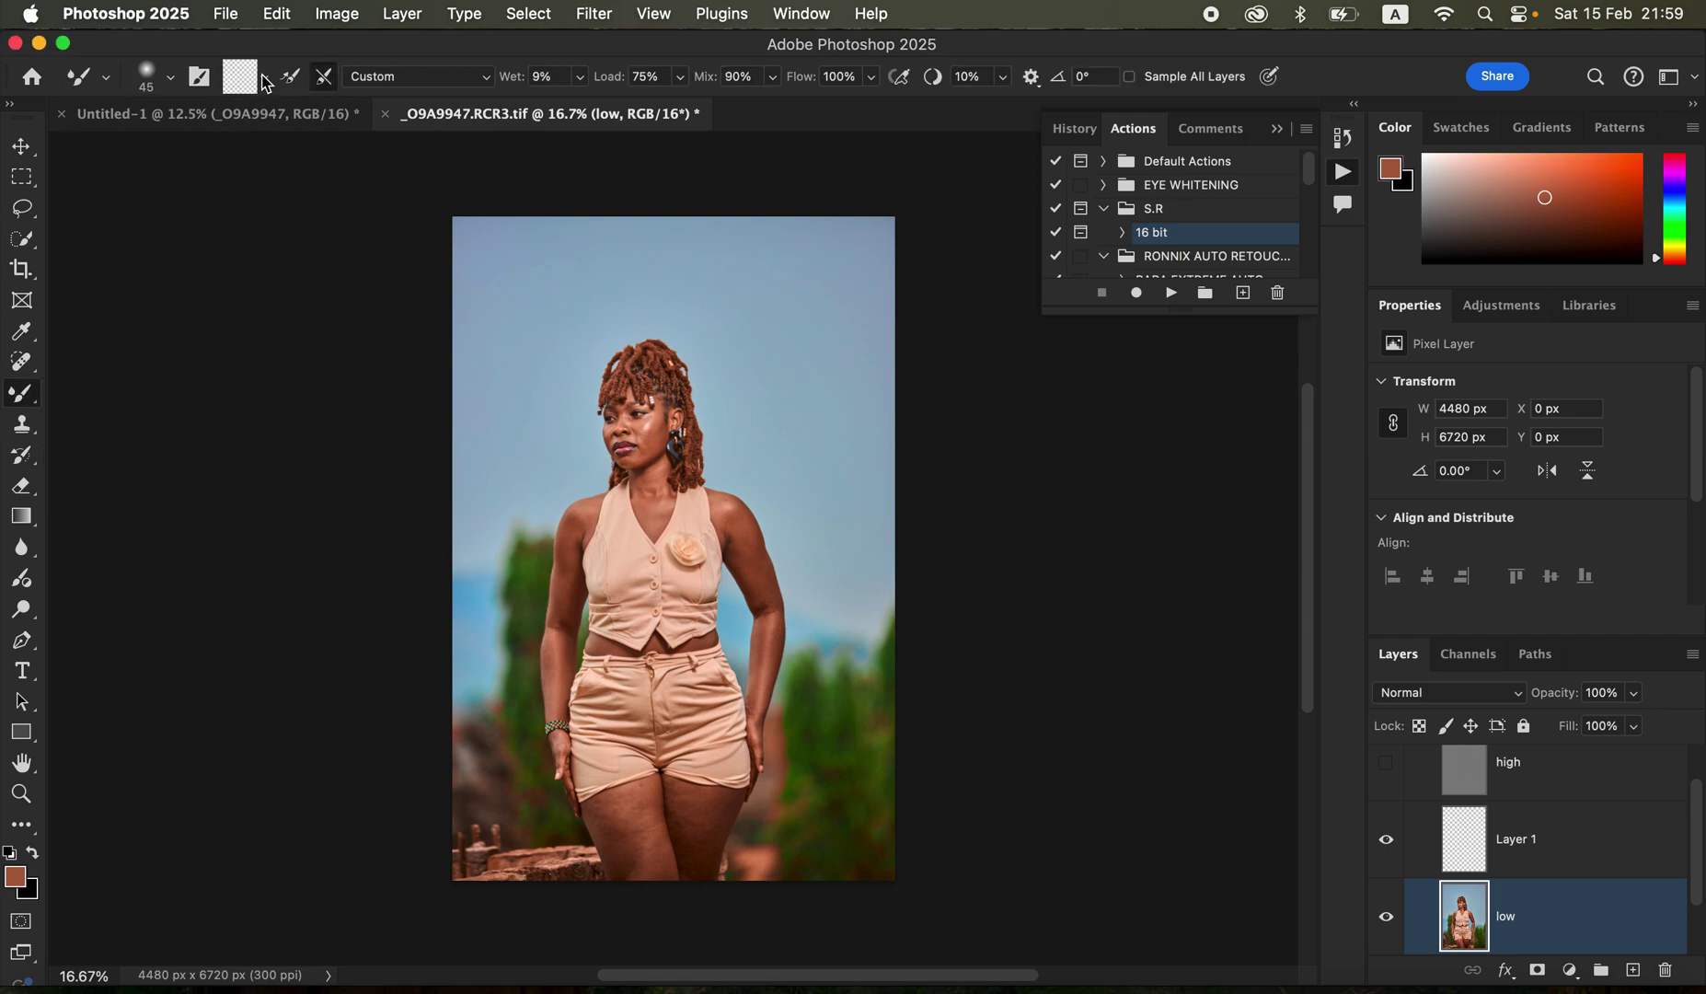
click(262, 80)
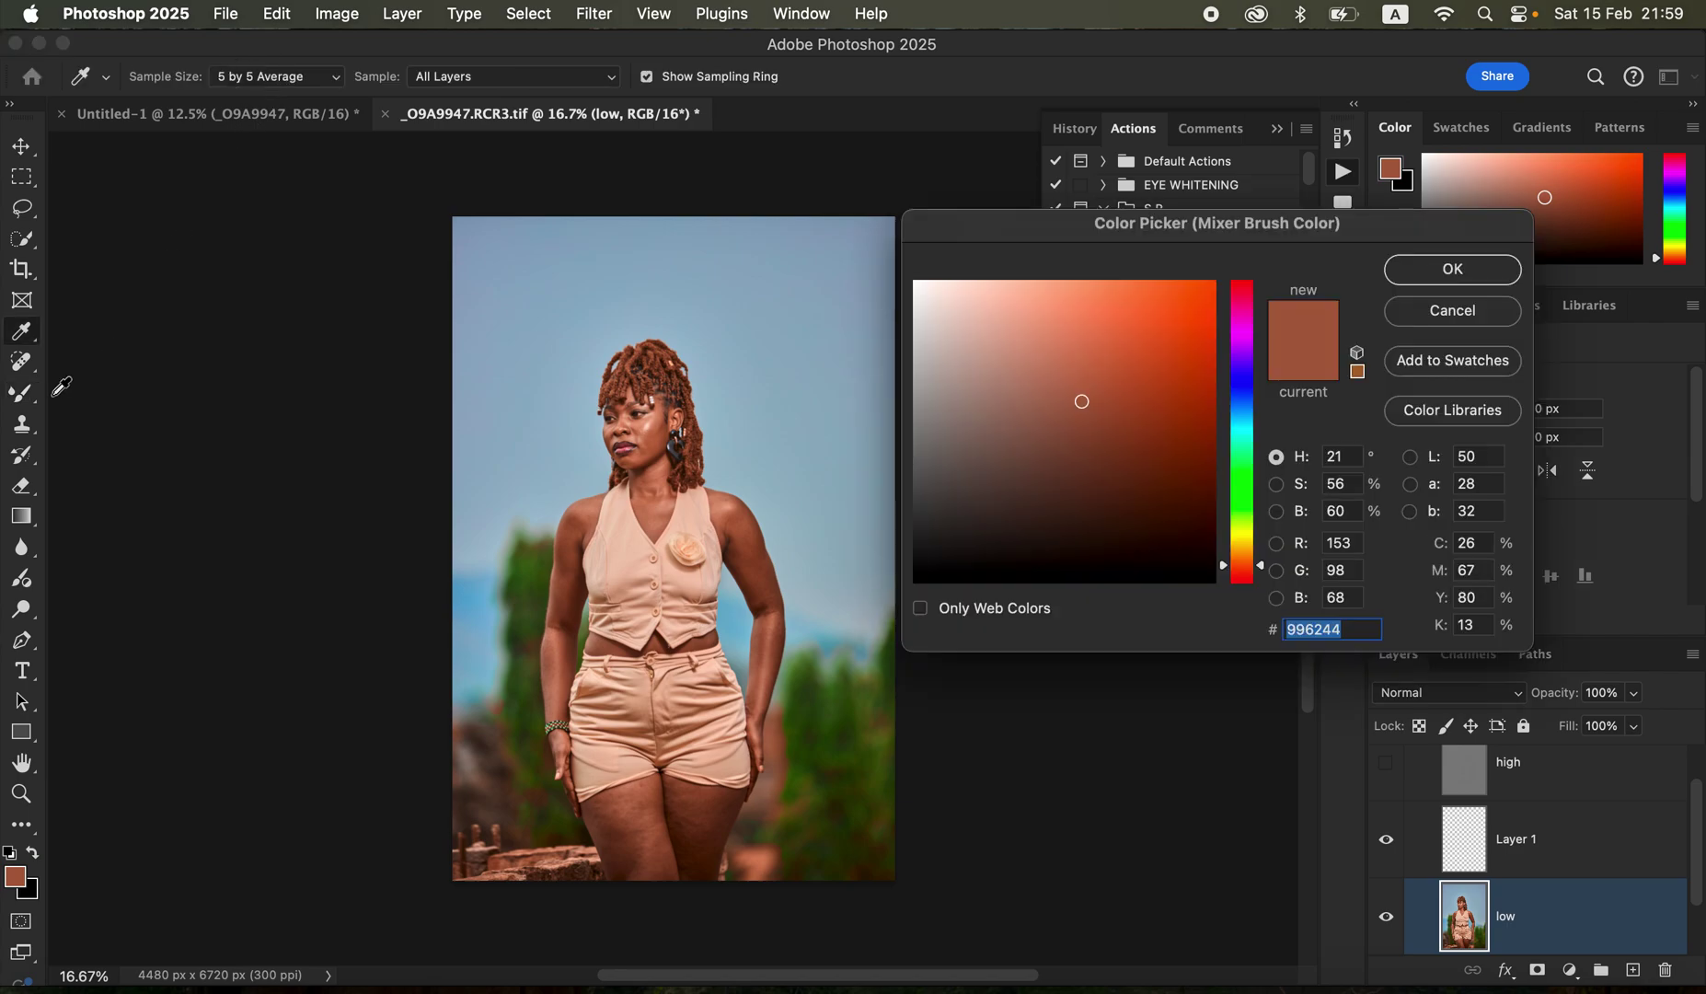
click(1445, 312)
click(265, 77)
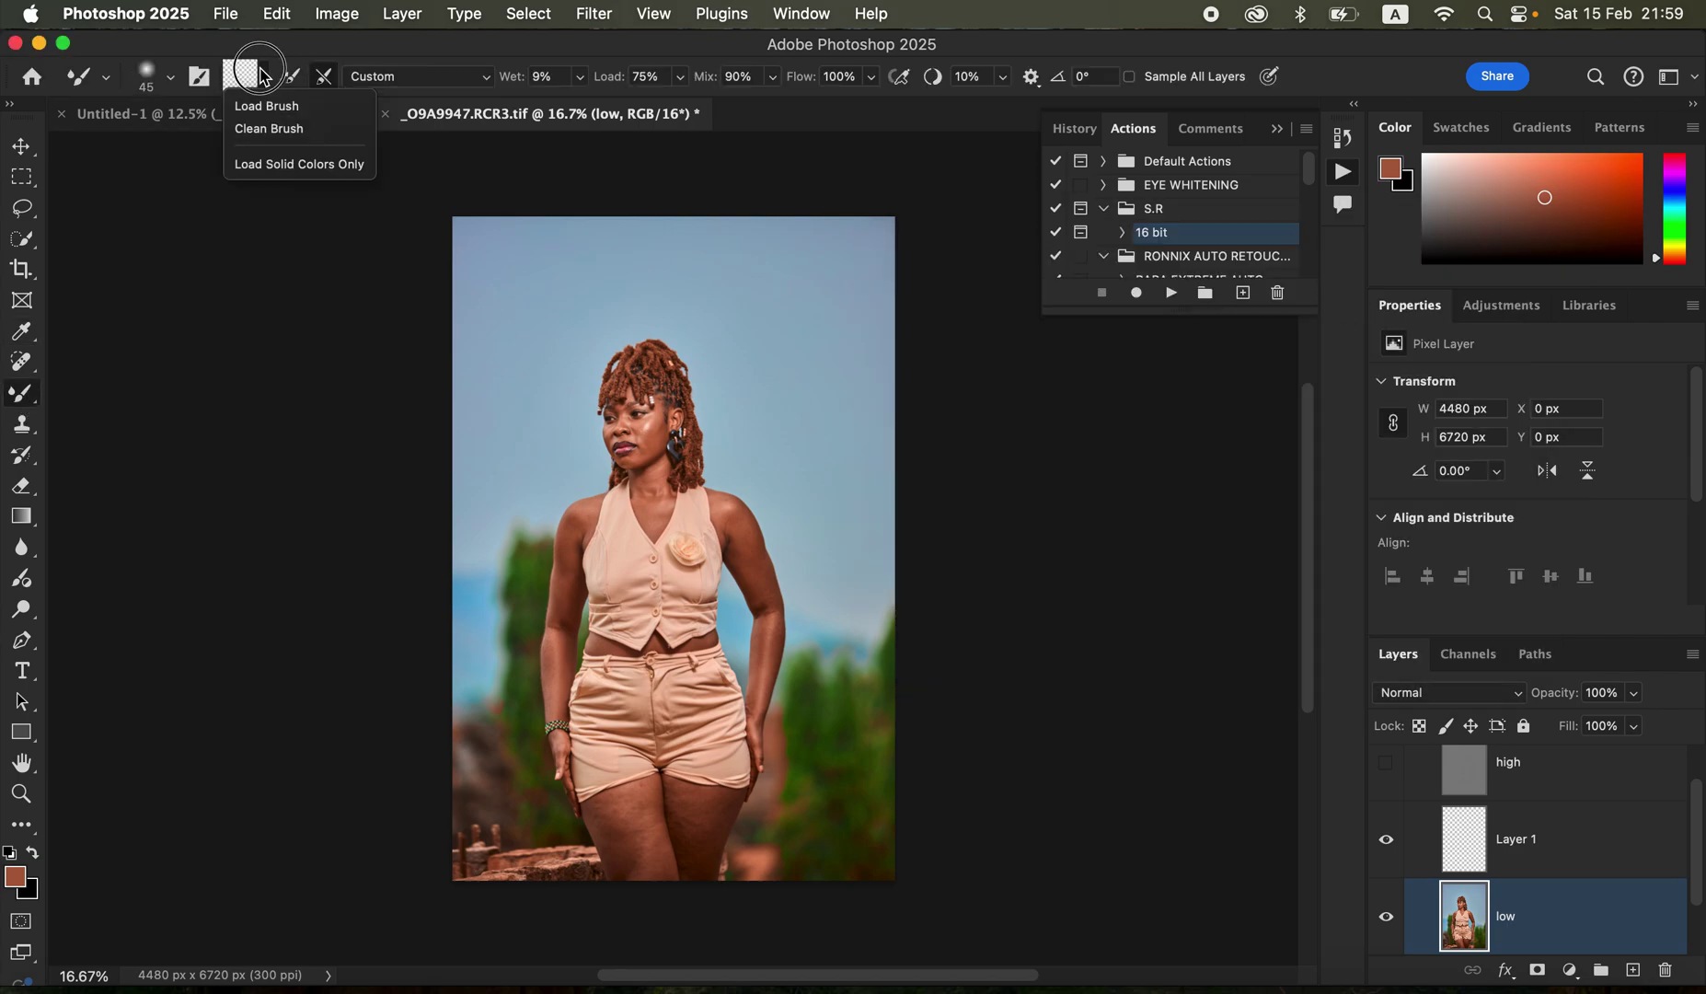
click(272, 131)
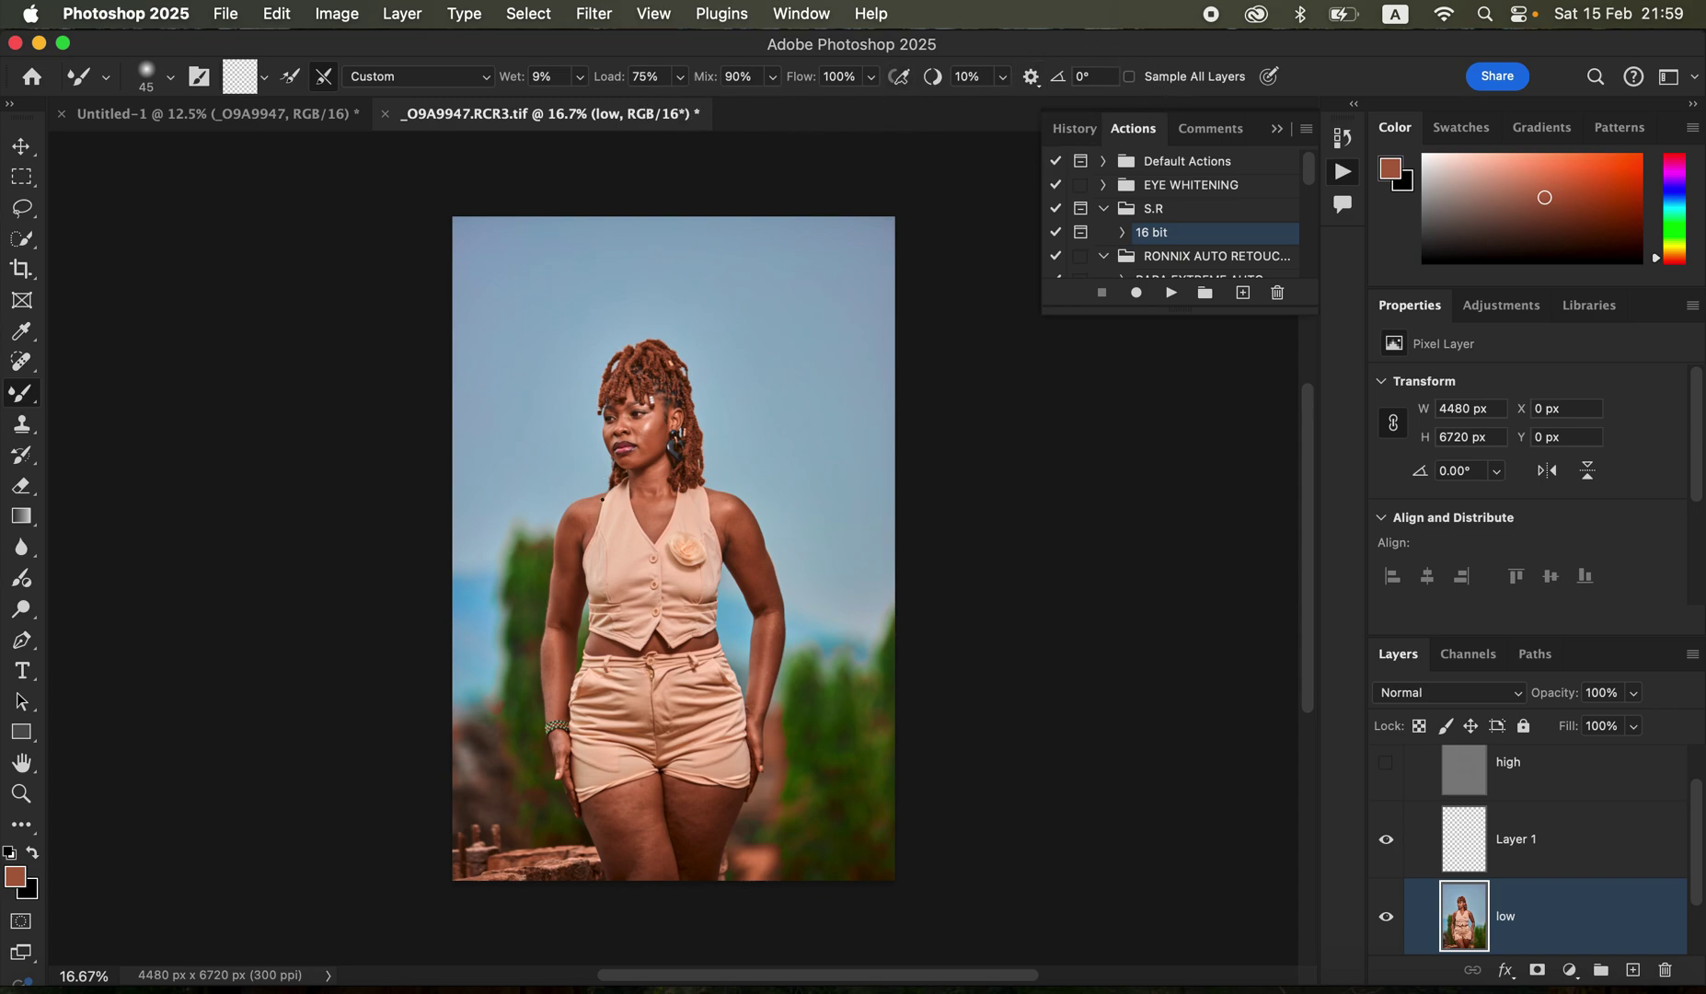
scroll(581, 486, up, 2)
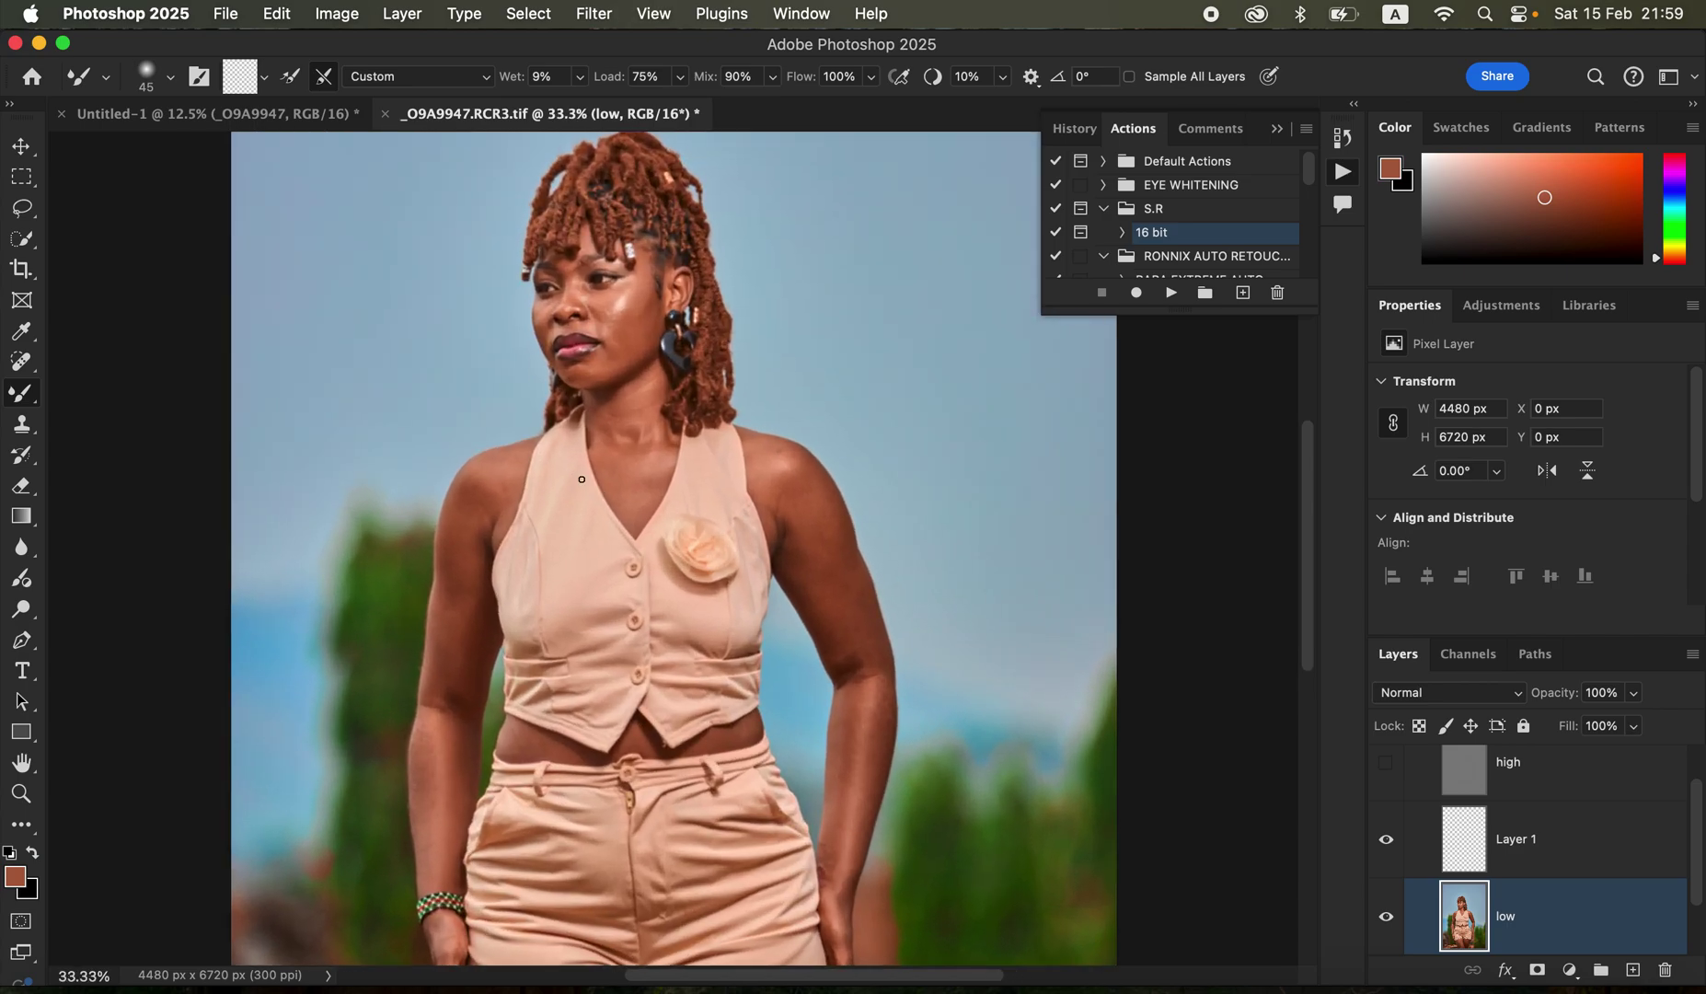
With a 175 px mixer brush, blend the skin on the cheek, upper arm and shoulder
drag(694, 497, 703, 414)
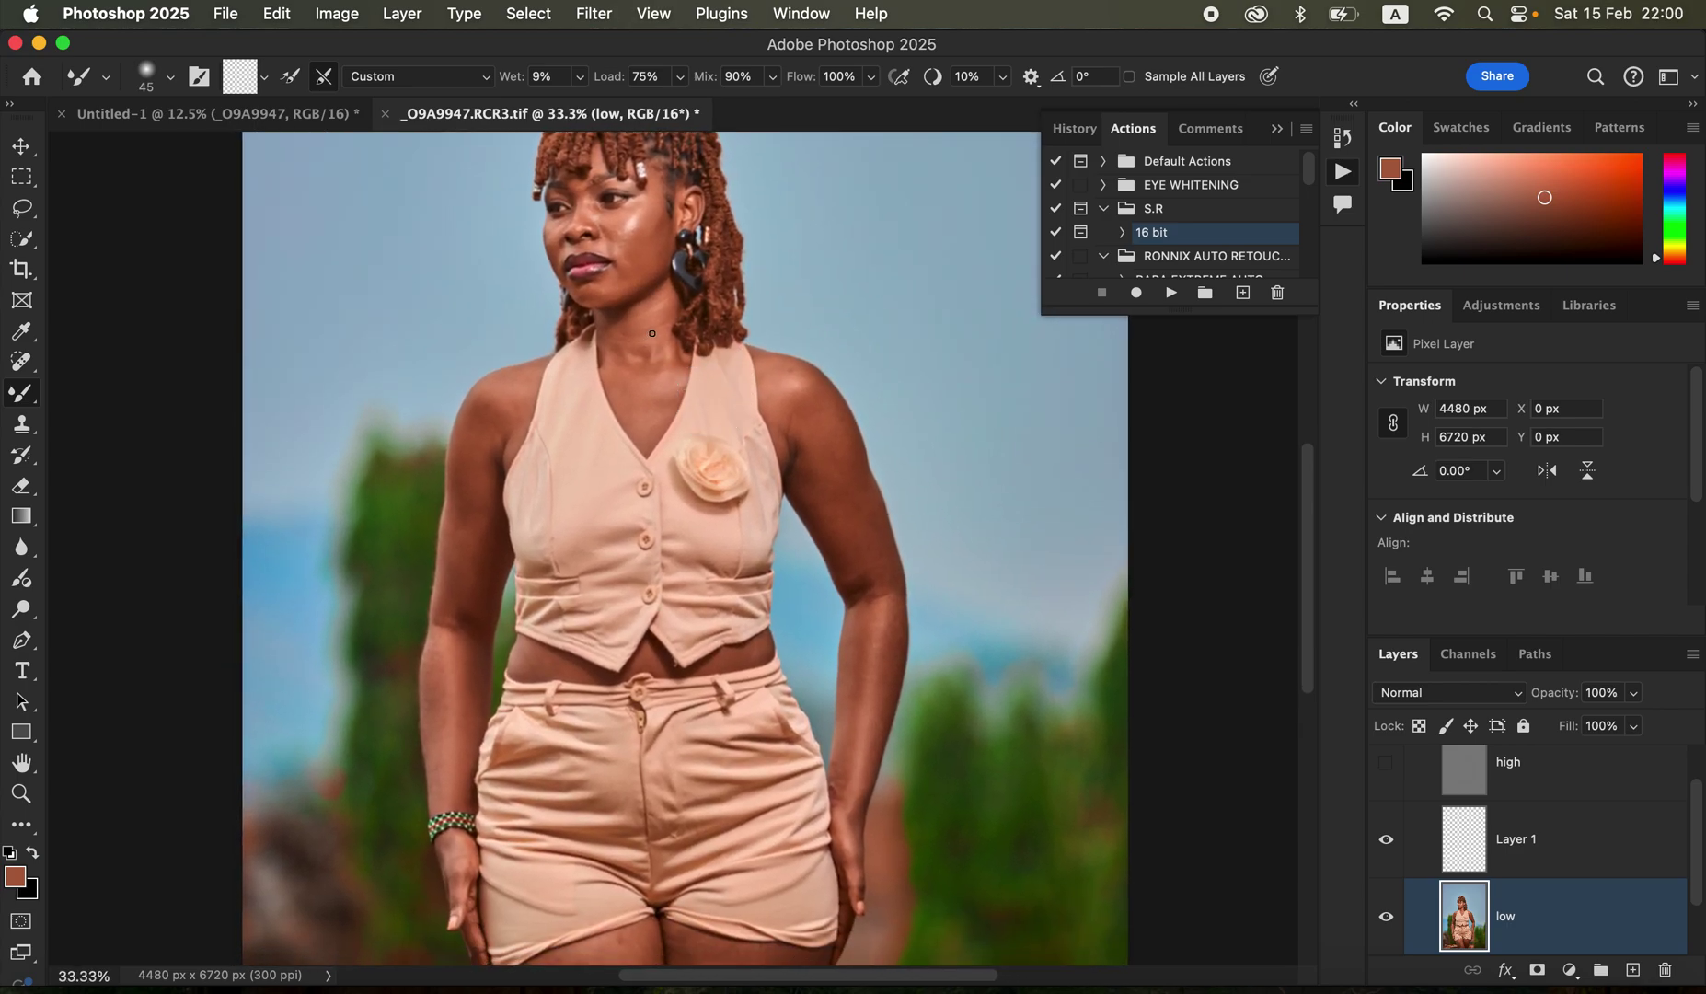
key(bracketright)
mouse_move(634, 269)
mouse_down()
mouse_move(593, 292)
mouse_move(620, 271)
mouse_move(631, 228)
mouse_move(610, 228)
mouse_move(631, 209)
mouse_move(606, 227)
mouse_move(618, 255)
mouse_move(580, 209)
mouse_move(550, 246)
mouse_move(622, 262)
mouse_move(654, 227)
mouse_move(651, 187)
mouse_move(650, 274)
mouse_move(590, 292)
mouse_move(660, 290)
mouse_move(669, 404)
mouse_move(652, 442)
mouse_up()
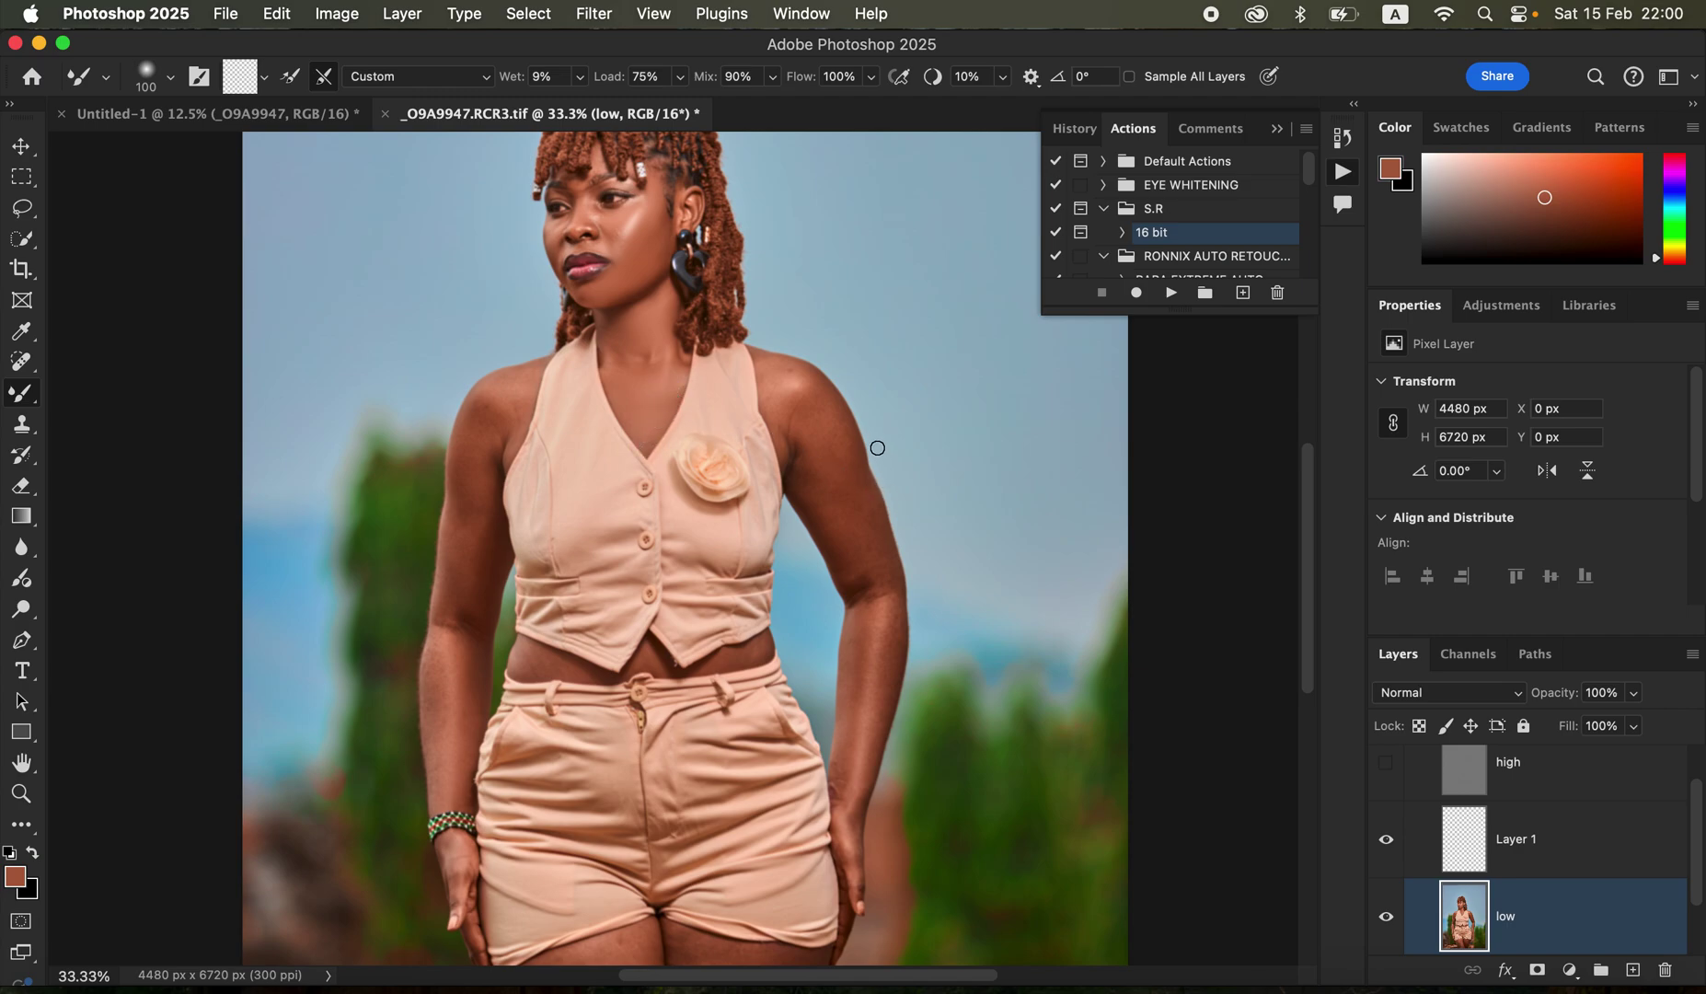
drag(780, 398, 856, 561)
mouse_move(792, 408)
mouse_down()
mouse_move(865, 546)
mouse_move(831, 429)
mouse_move(865, 533)
mouse_move(800, 449)
mouse_move(814, 475)
mouse_move(795, 401)
mouse_move(877, 551)
mouse_move(878, 573)
mouse_move(847, 553)
mouse_move(881, 625)
mouse_move(849, 813)
mouse_move(883, 610)
mouse_move(891, 624)
mouse_move(868, 580)
mouse_move(851, 786)
mouse_move(858, 524)
mouse_move(865, 588)
mouse_move(861, 545)
mouse_up()
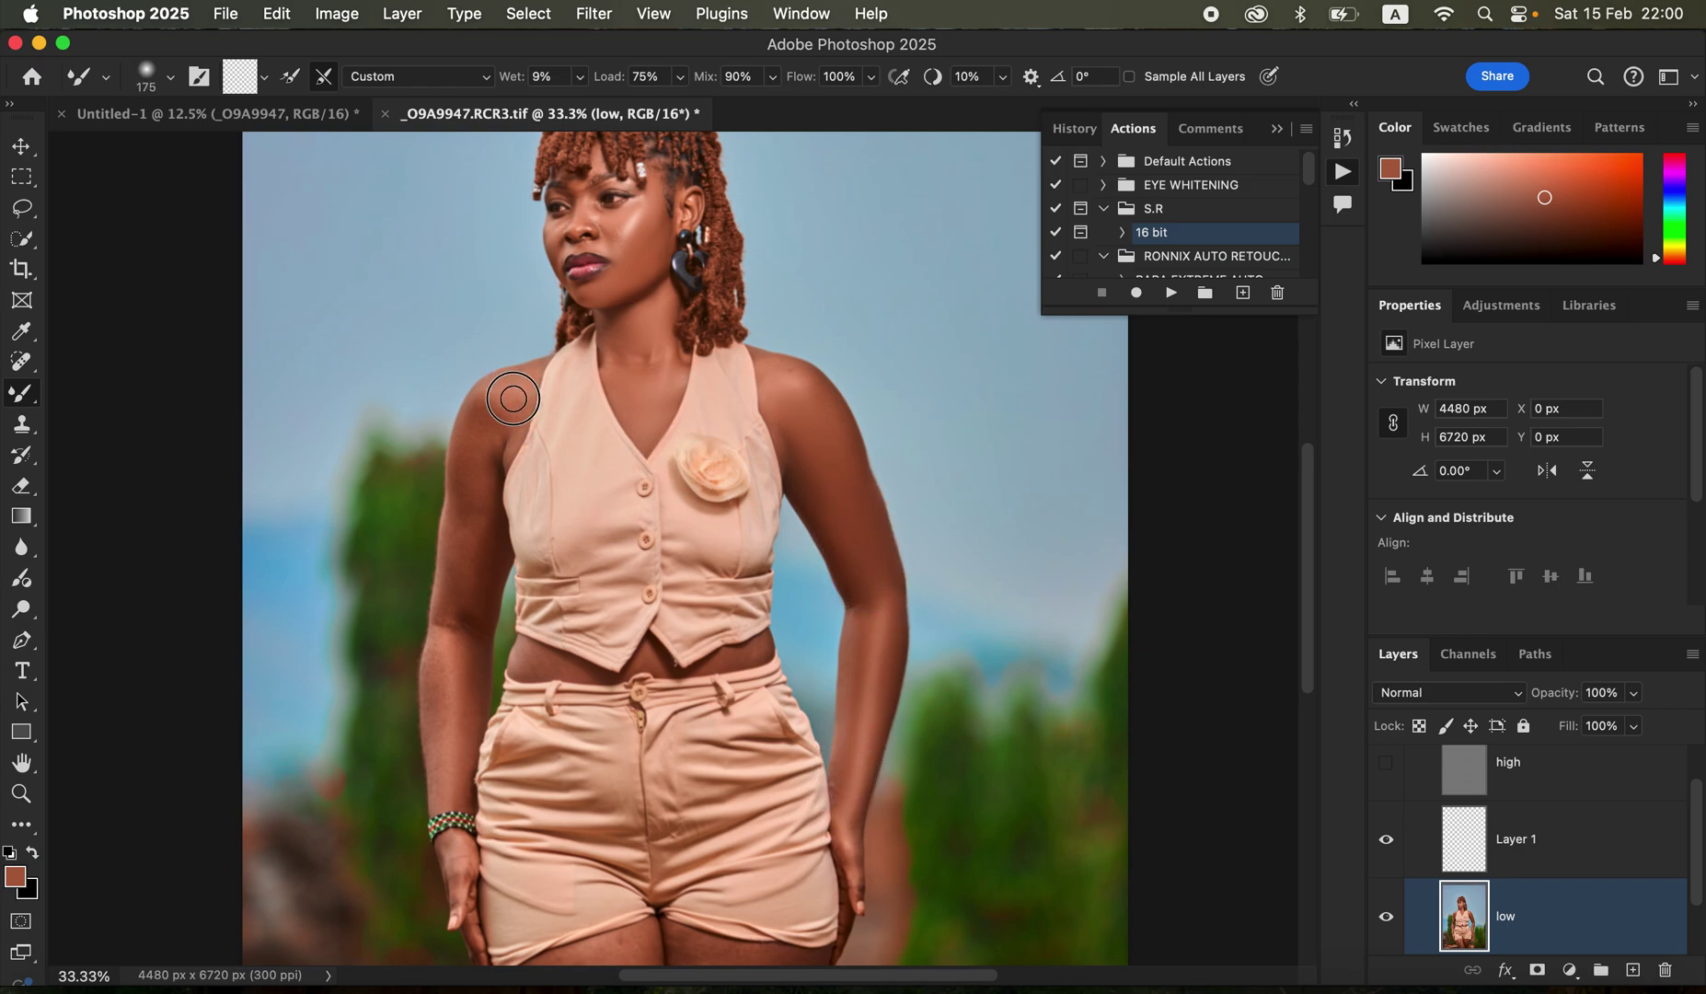
key(bracketleft)
key(bracketleft)
Blend the skin on the shoulder, waist and cheek of the low layer
mouse_move(504, 413)
mouse_down()
mouse_move(491, 458)
mouse_move(526, 378)
mouse_move(484, 419)
mouse_move(464, 584)
mouse_move(457, 495)
mouse_move(456, 588)
mouse_move(475, 569)
mouse_move(449, 673)
mouse_move(449, 791)
mouse_move(444, 616)
mouse_move(448, 599)
mouse_move(452, 650)
mouse_move(472, 631)
mouse_move(449, 777)
mouse_up()
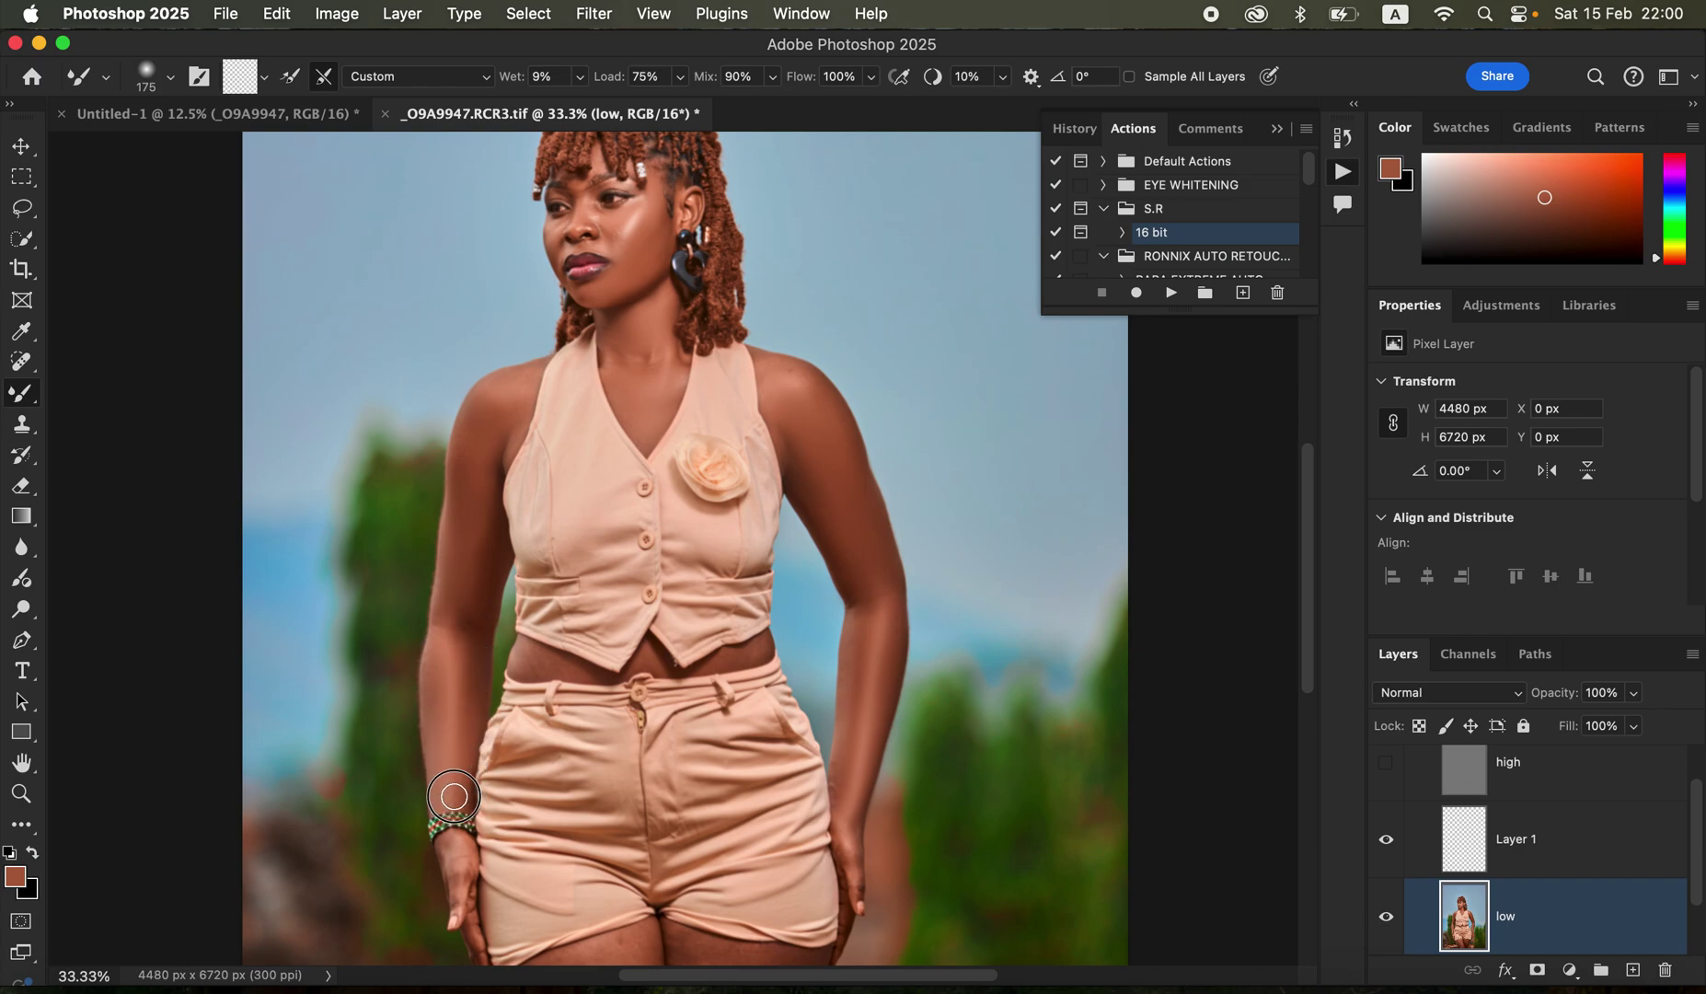
drag(553, 656, 517, 677)
mouse_move(628, 221)
mouse_down()
mouse_move(609, 232)
mouse_move(639, 269)
mouse_move(650, 417)
mouse_up()
Blend the inner thigh and the leg beside the shorts with a 400 px, then 200 px, brush
scroll(777, 562, down, 5)
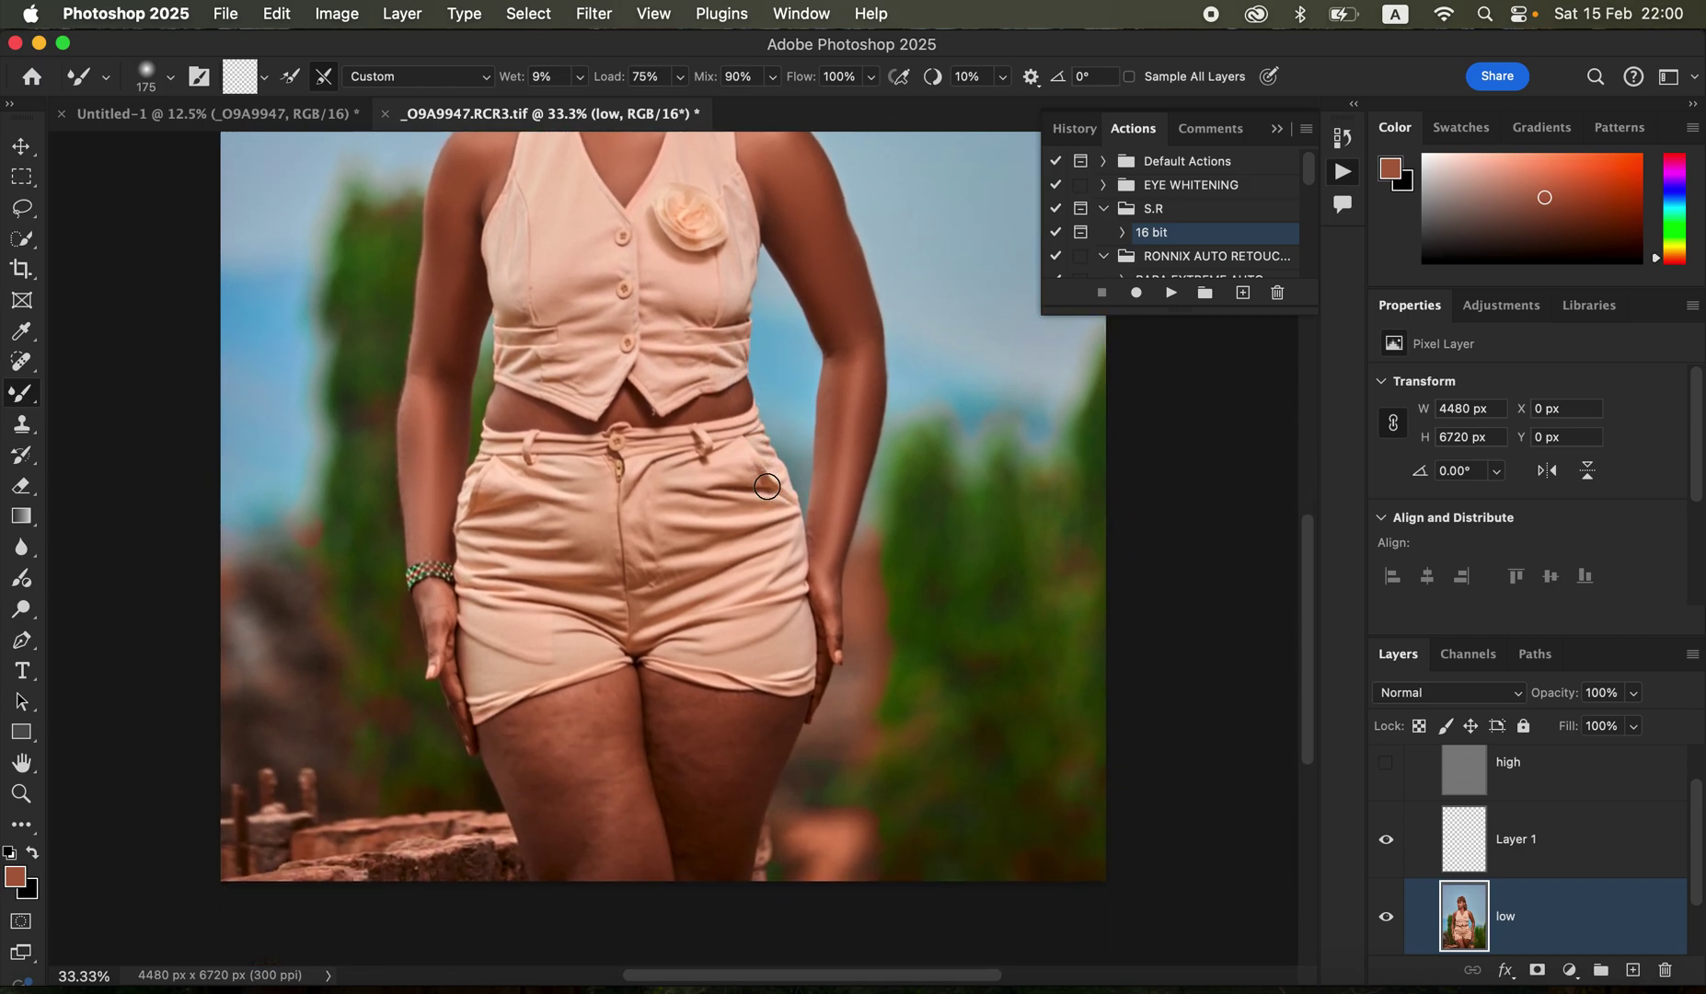
key(bracketright)
key(bracketright)
key(bracketright)
key(bracketright)
key(bracketright)
key(bracketright)
key(bracketright)
key(bracketright)
key(bracketright)
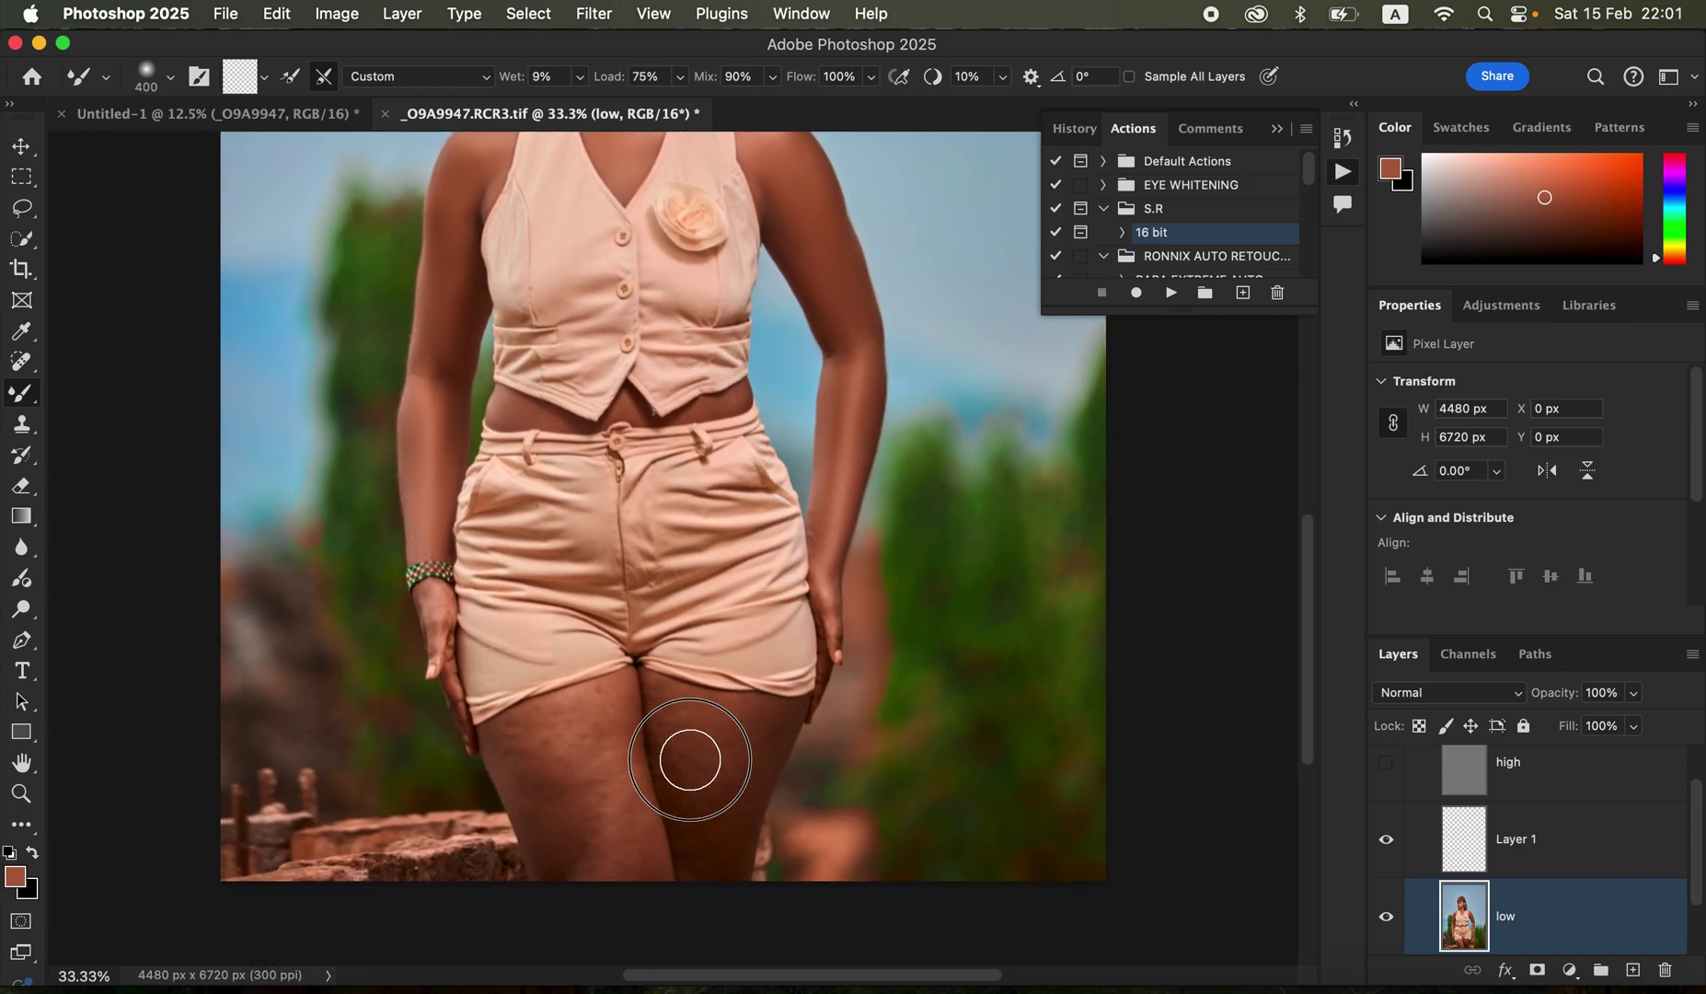
mouse_move(699, 818)
mouse_down()
mouse_move(700, 764)
mouse_move(751, 730)
mouse_move(722, 853)
mouse_move(704, 730)
mouse_move(665, 699)
mouse_move(615, 717)
mouse_move(628, 848)
mouse_move(547, 803)
mouse_move(564, 851)
mouse_move(576, 859)
mouse_move(566, 820)
mouse_move(612, 905)
mouse_move(604, 786)
mouse_move(637, 869)
mouse_move(595, 697)
mouse_move(547, 716)
mouse_move(517, 774)
mouse_move(517, 731)
mouse_move(571, 759)
mouse_move(617, 684)
mouse_move(668, 723)
mouse_move(684, 701)
mouse_move(766, 715)
mouse_move(526, 722)
mouse_move(568, 701)
mouse_move(501, 738)
mouse_move(507, 752)
mouse_move(519, 728)
mouse_move(499, 743)
mouse_move(564, 850)
mouse_up()
key(bracketleft)
mouse_move(784, 659)
mouse_down()
mouse_move(762, 624)
mouse_move(797, 629)
mouse_up()
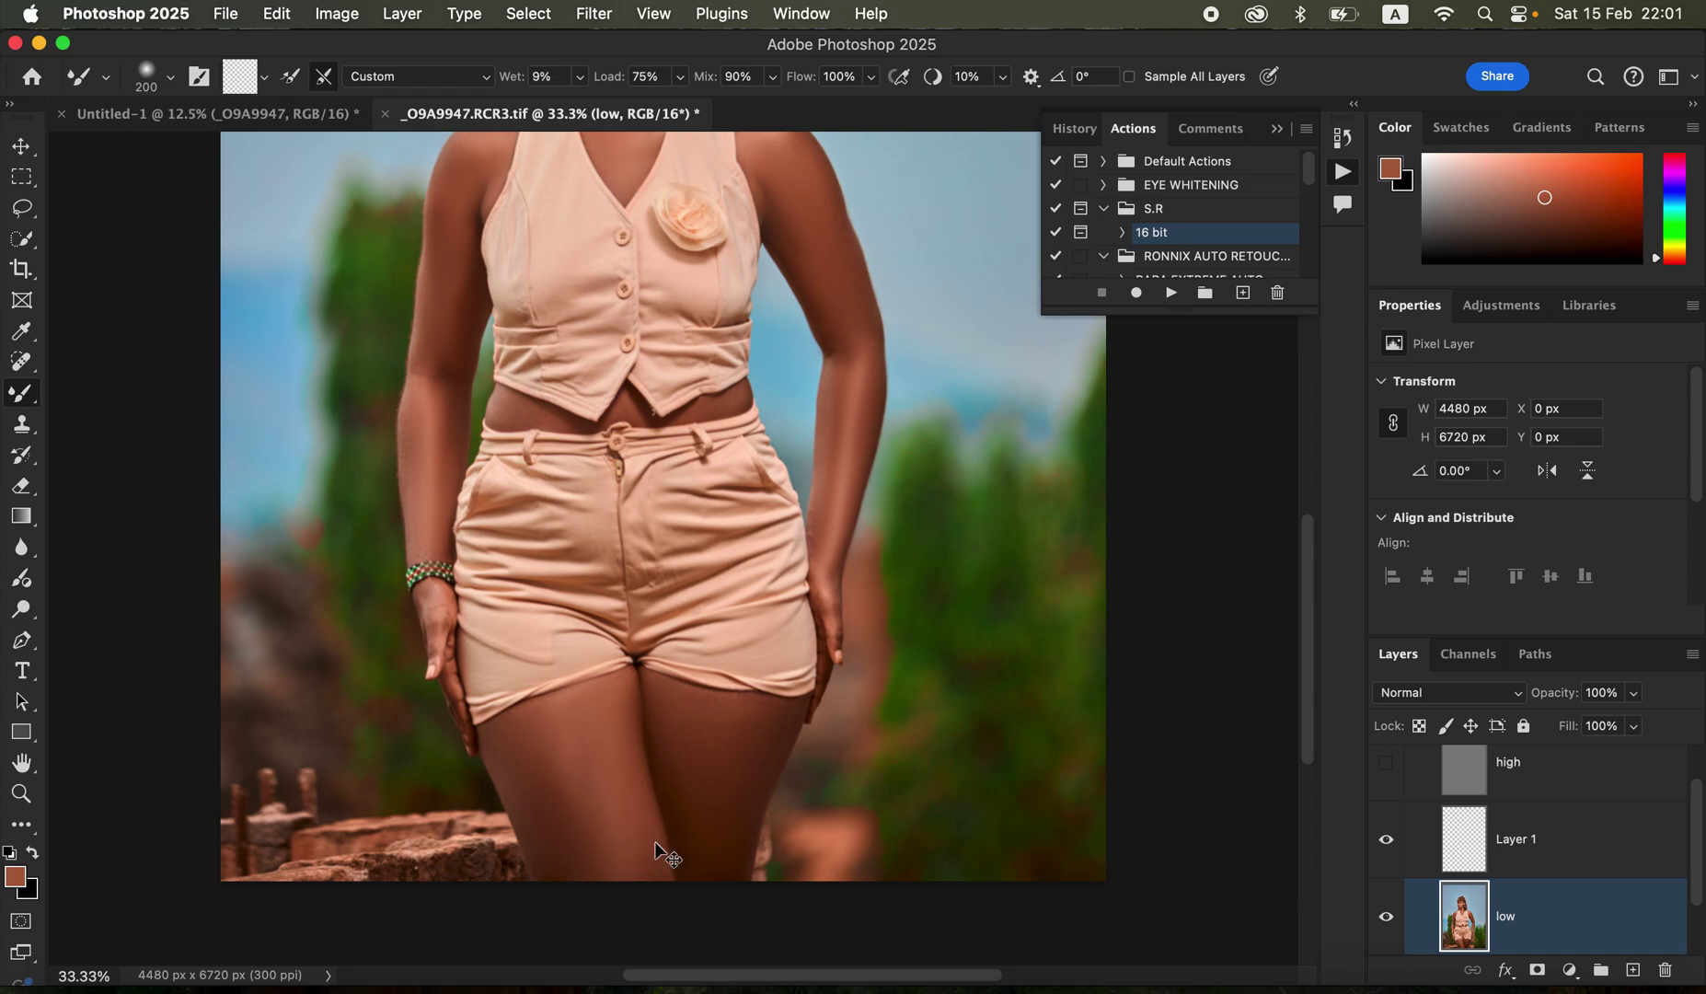
key(super+minus)
key(super+minus)
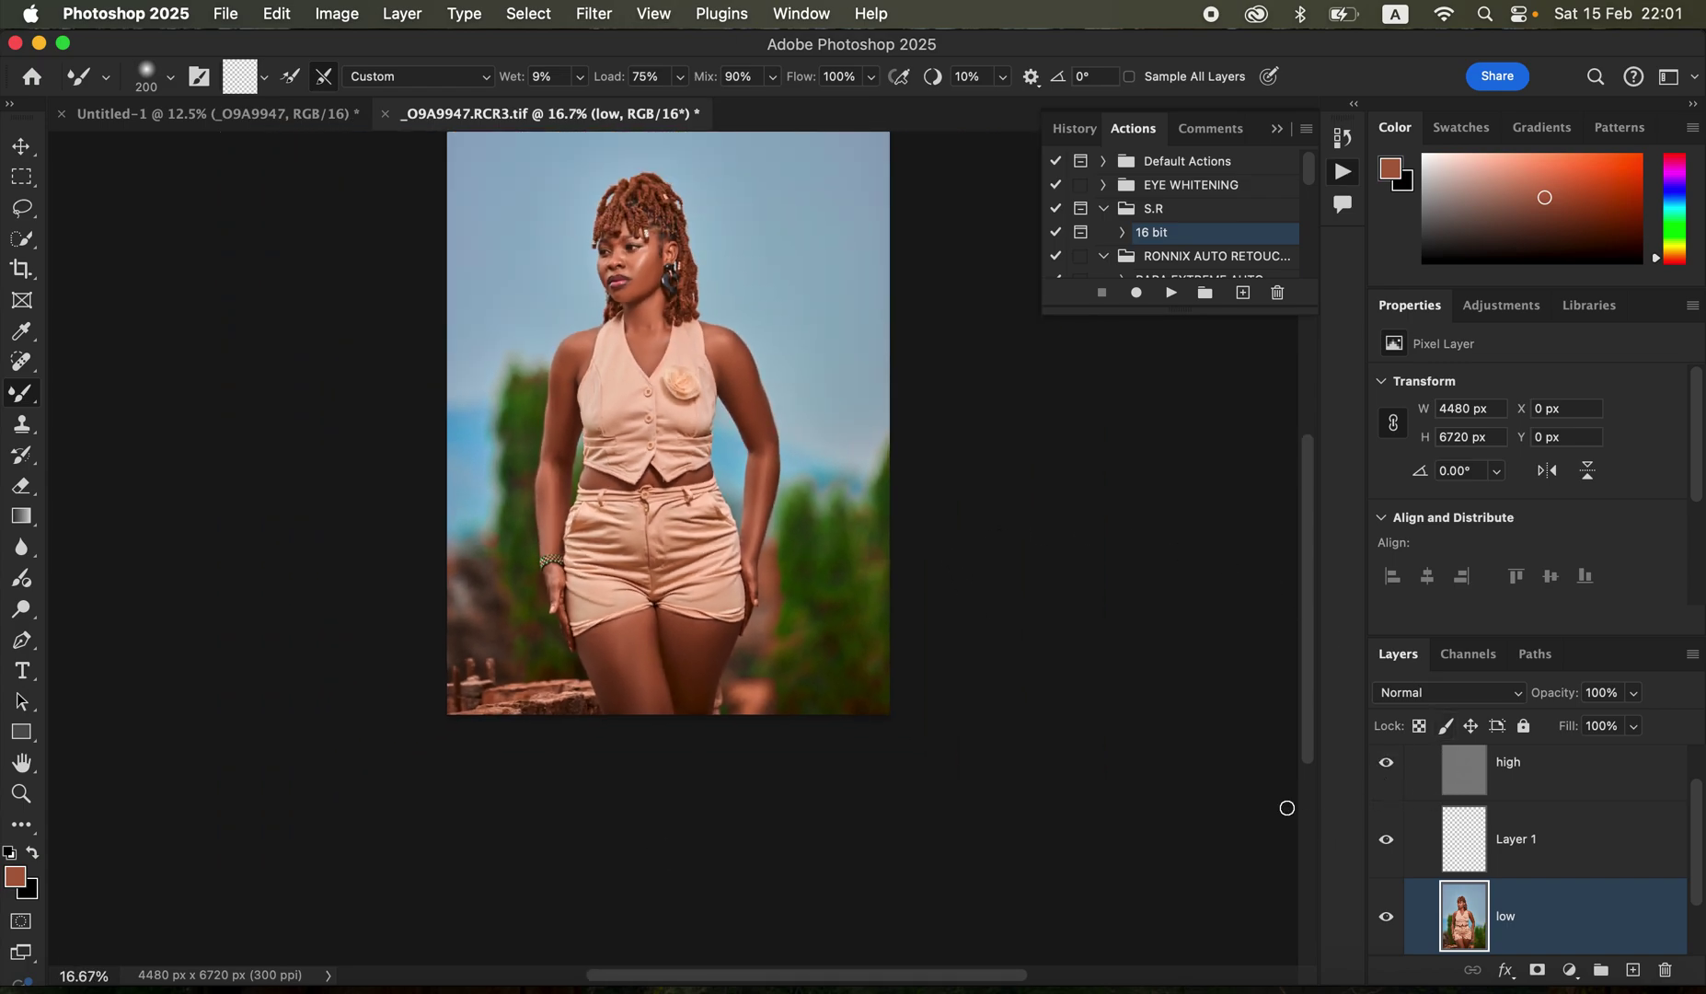
Collapse Group 1, toggle it to compare before and after, then stamp all visible layers into Layer 2
key(super+plus)
key(super+plus)
drag(681, 482, 754, 663)
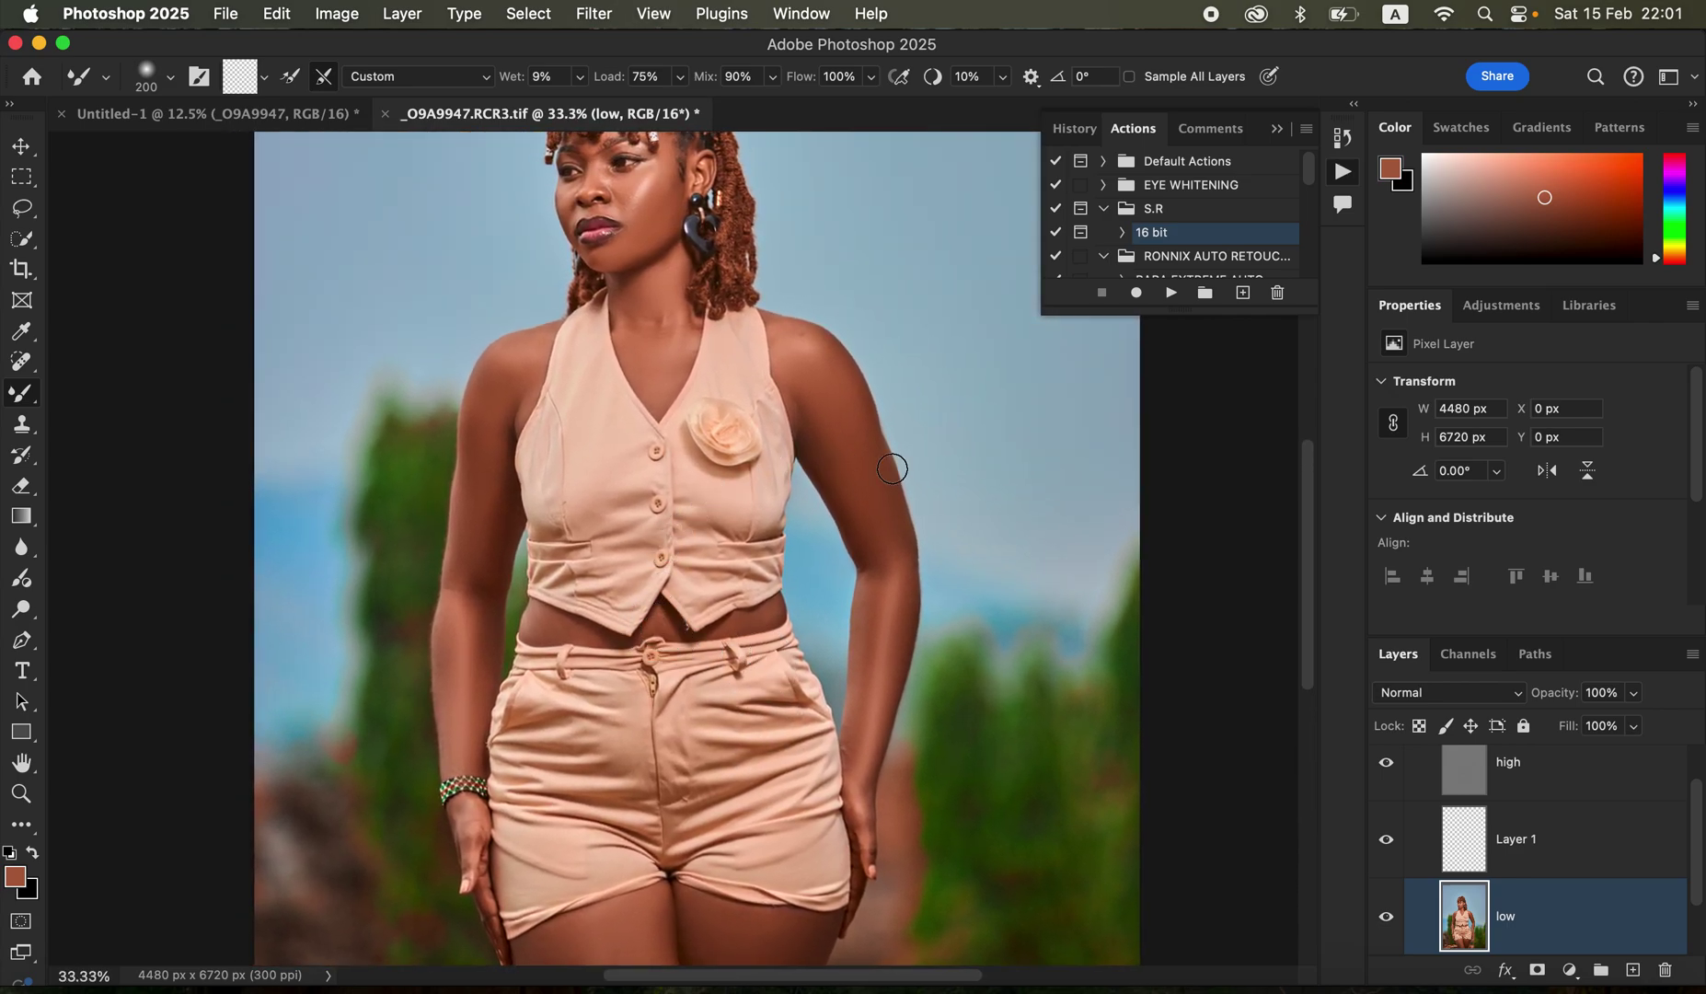
key(super+minus)
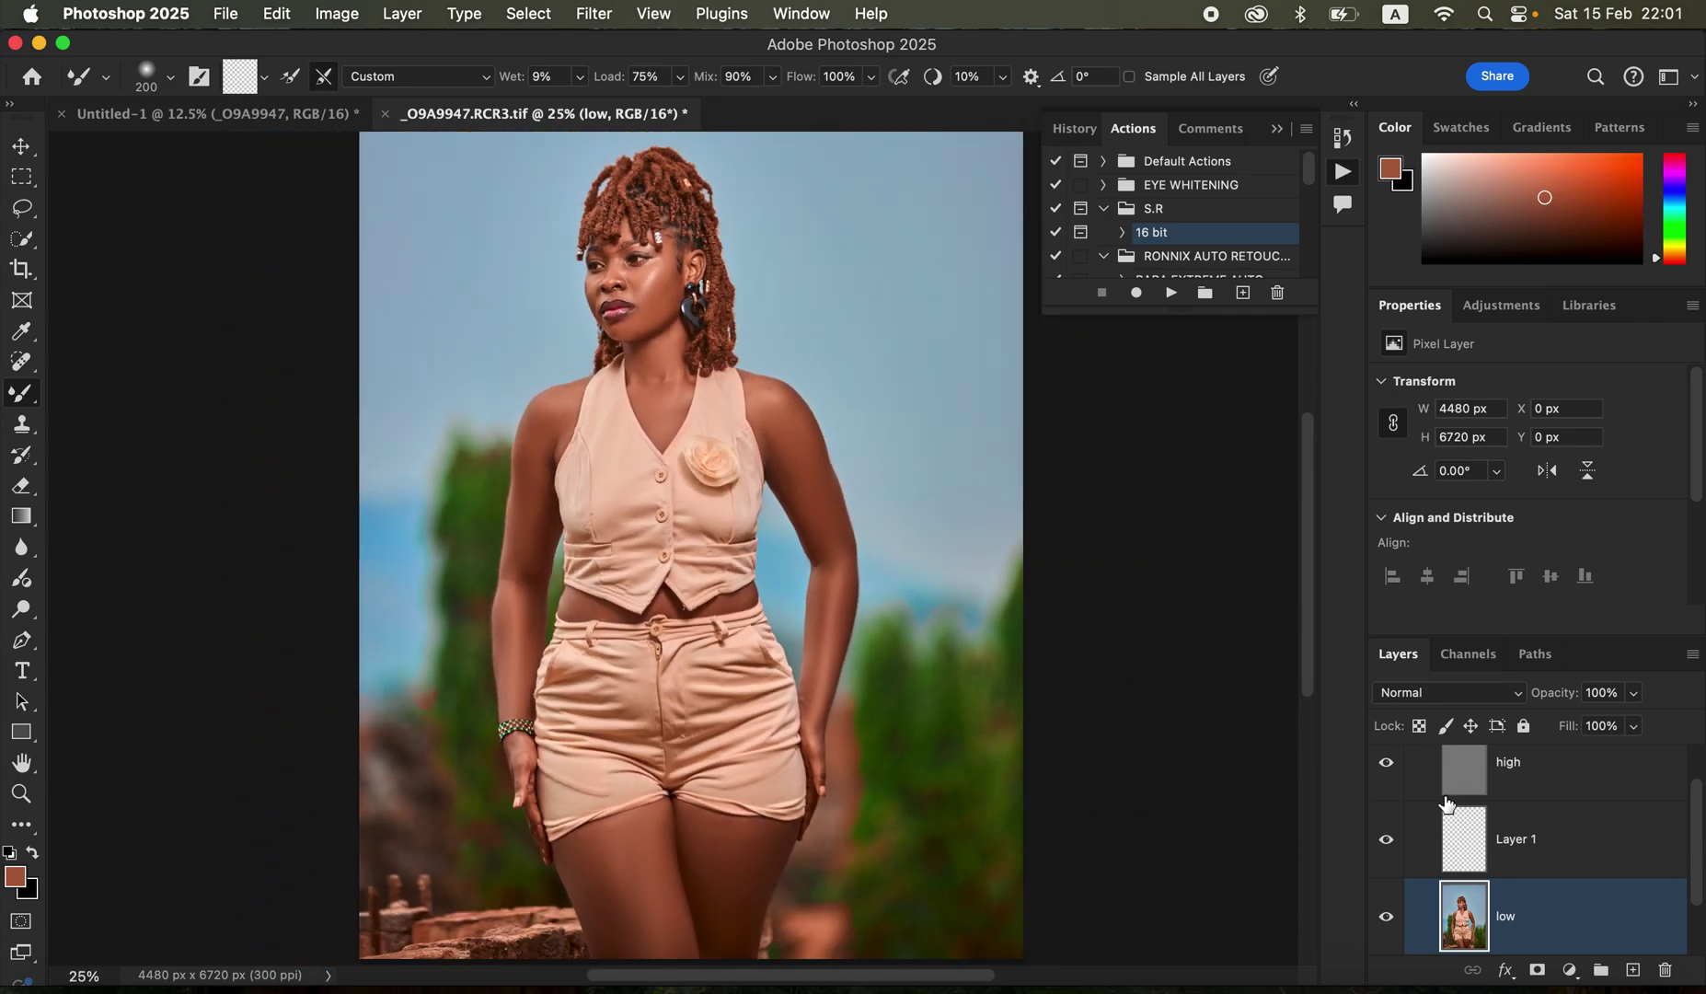
scroll(1686, 801, up, 2)
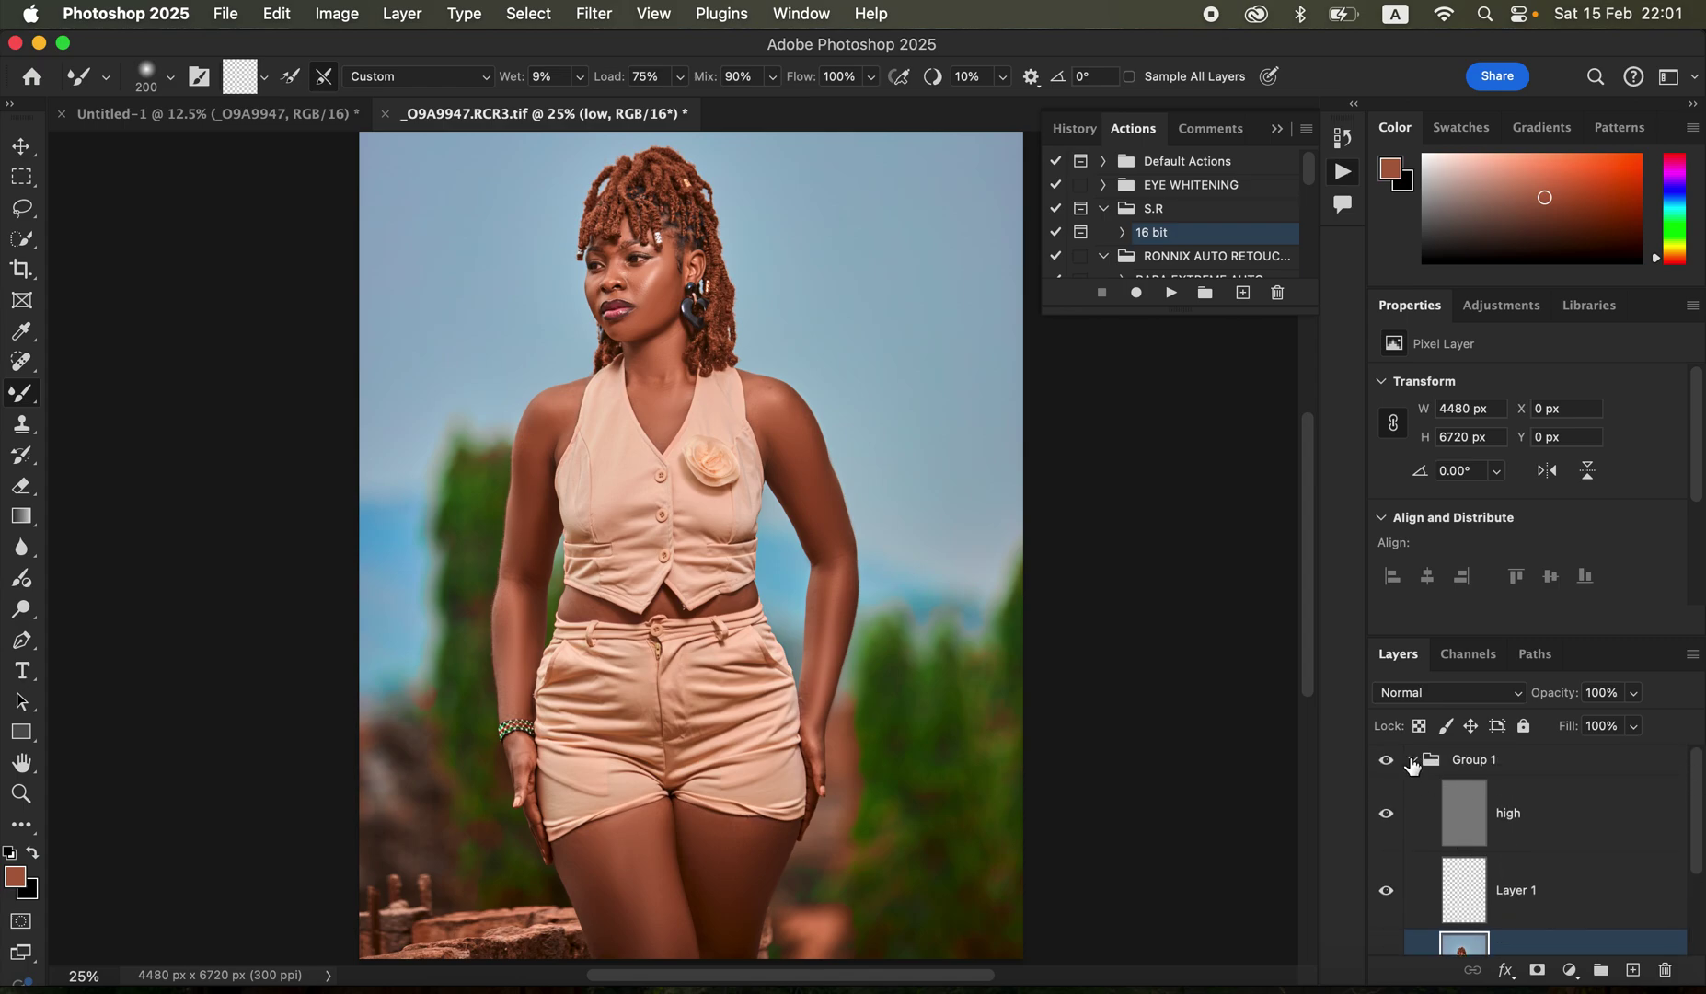
click(1413, 760)
click(1388, 768)
click(1388, 767)
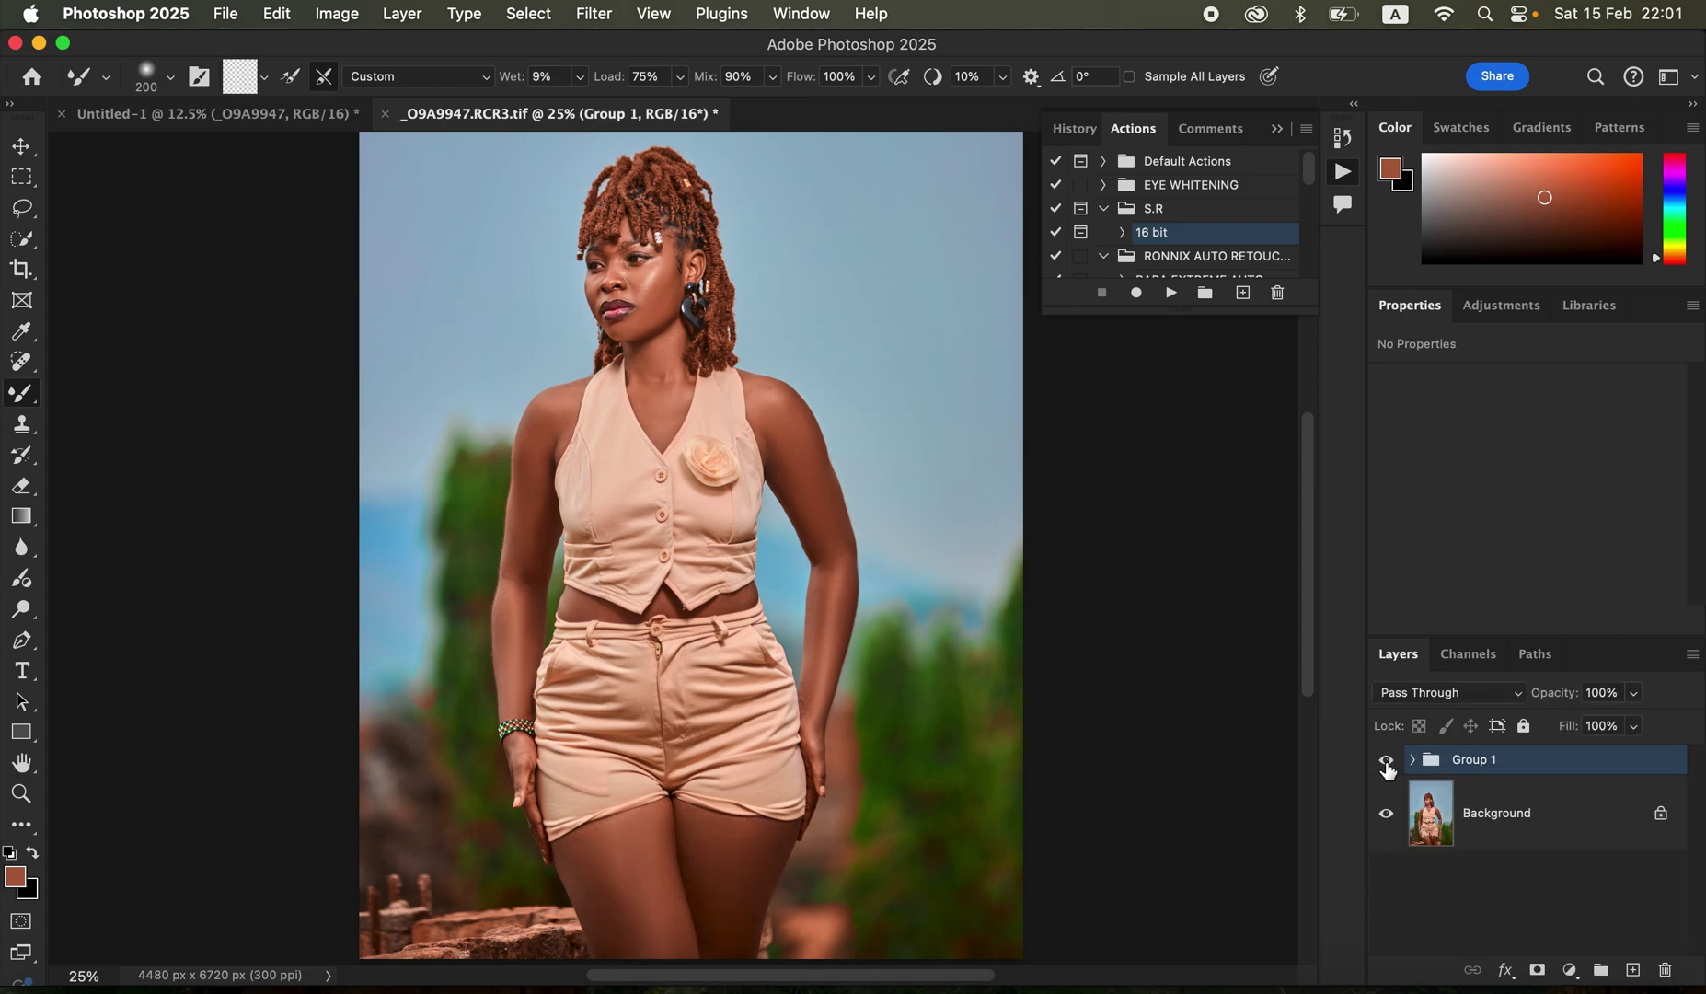
click(1388, 767)
click(1388, 767)
key(super+alt+shift+e)
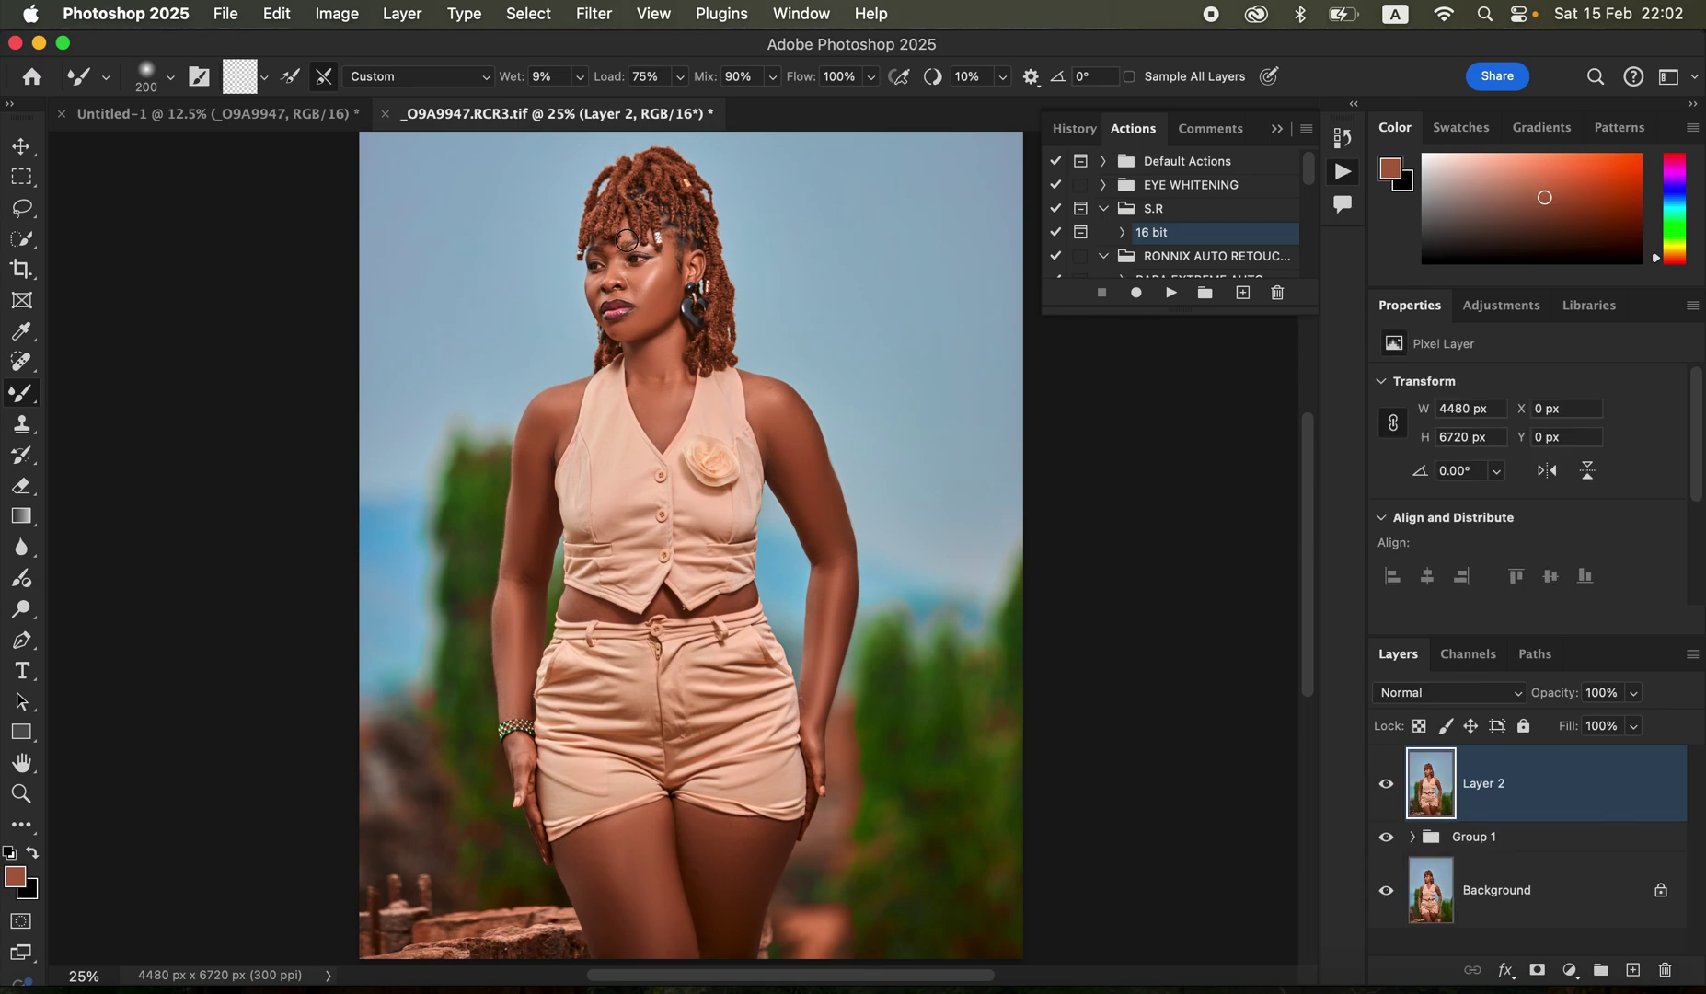
Apply a Camera Raw Filter to Layer 2 with Blues saturation about +4 and Oranges luminance about -2
click(598, 7)
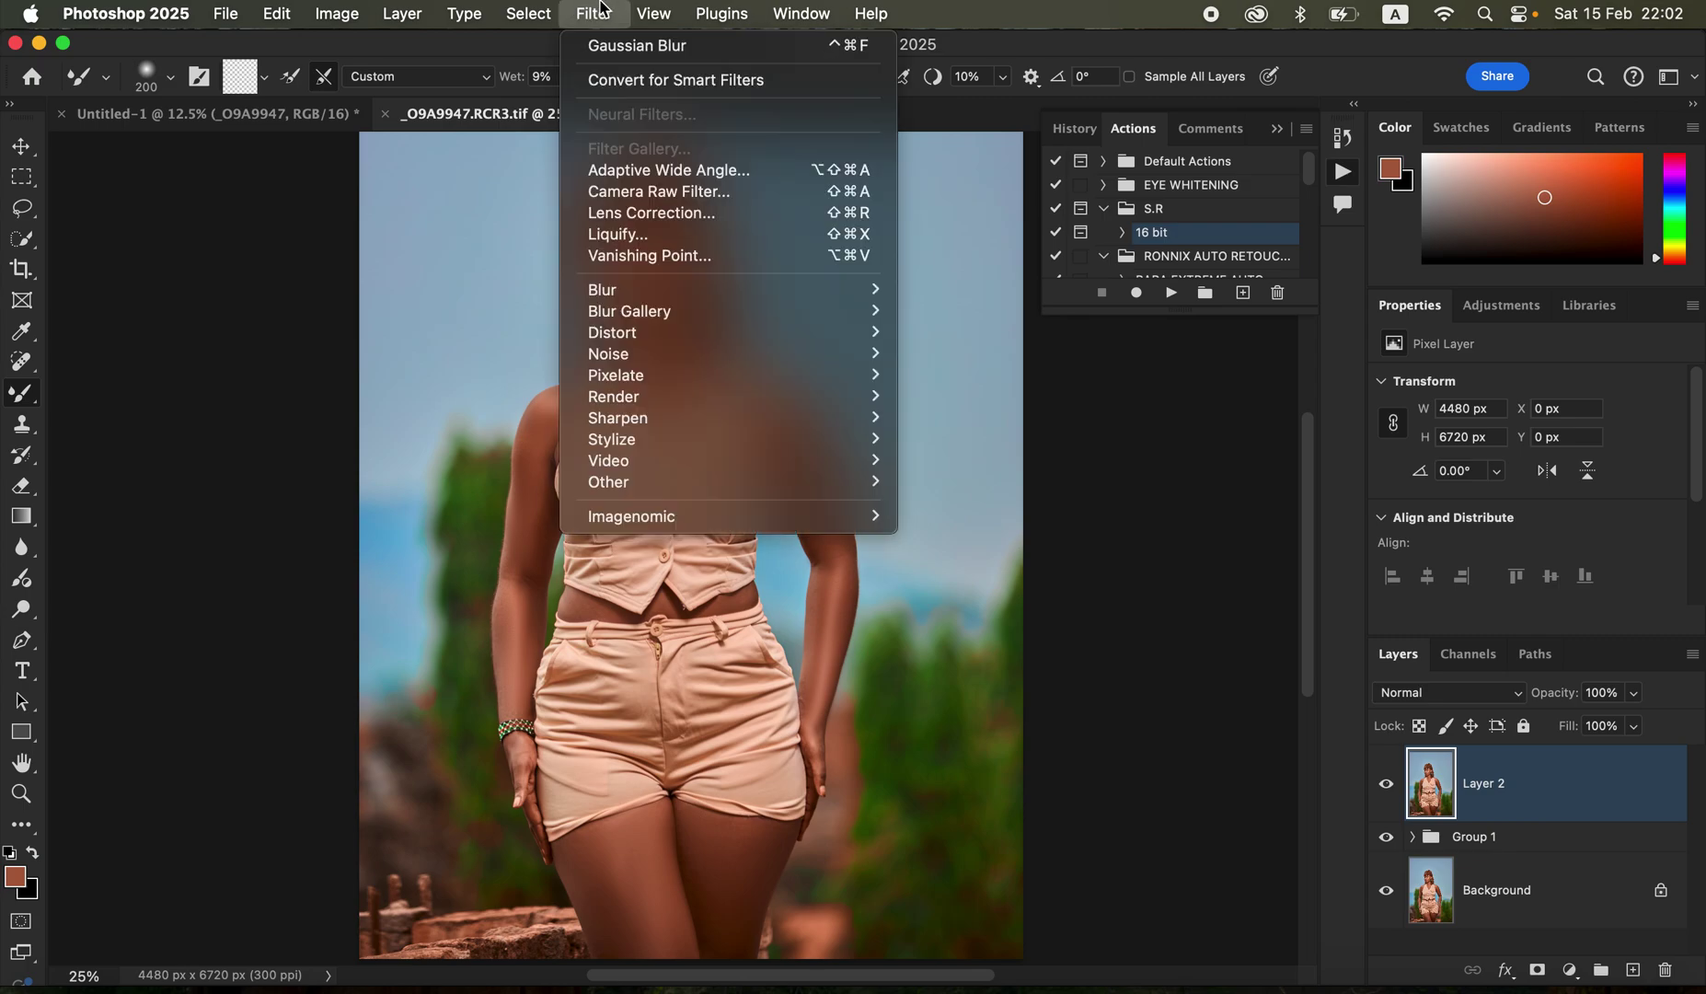
click(661, 198)
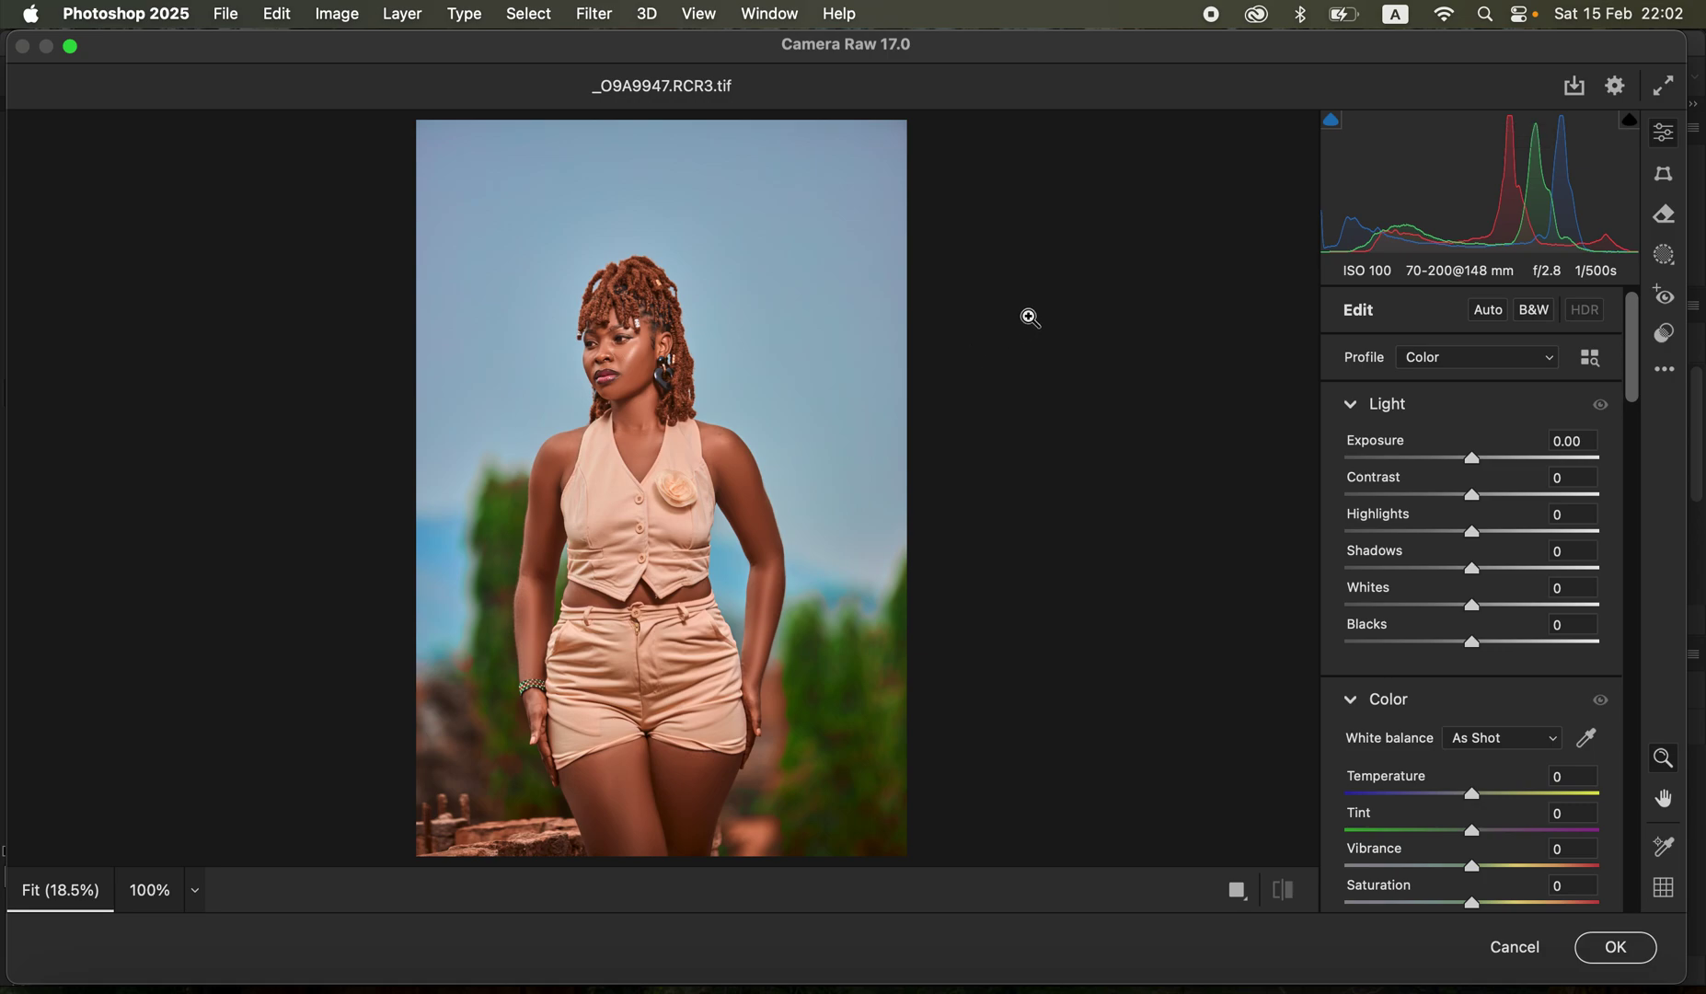
drag(1634, 372, 1653, 632)
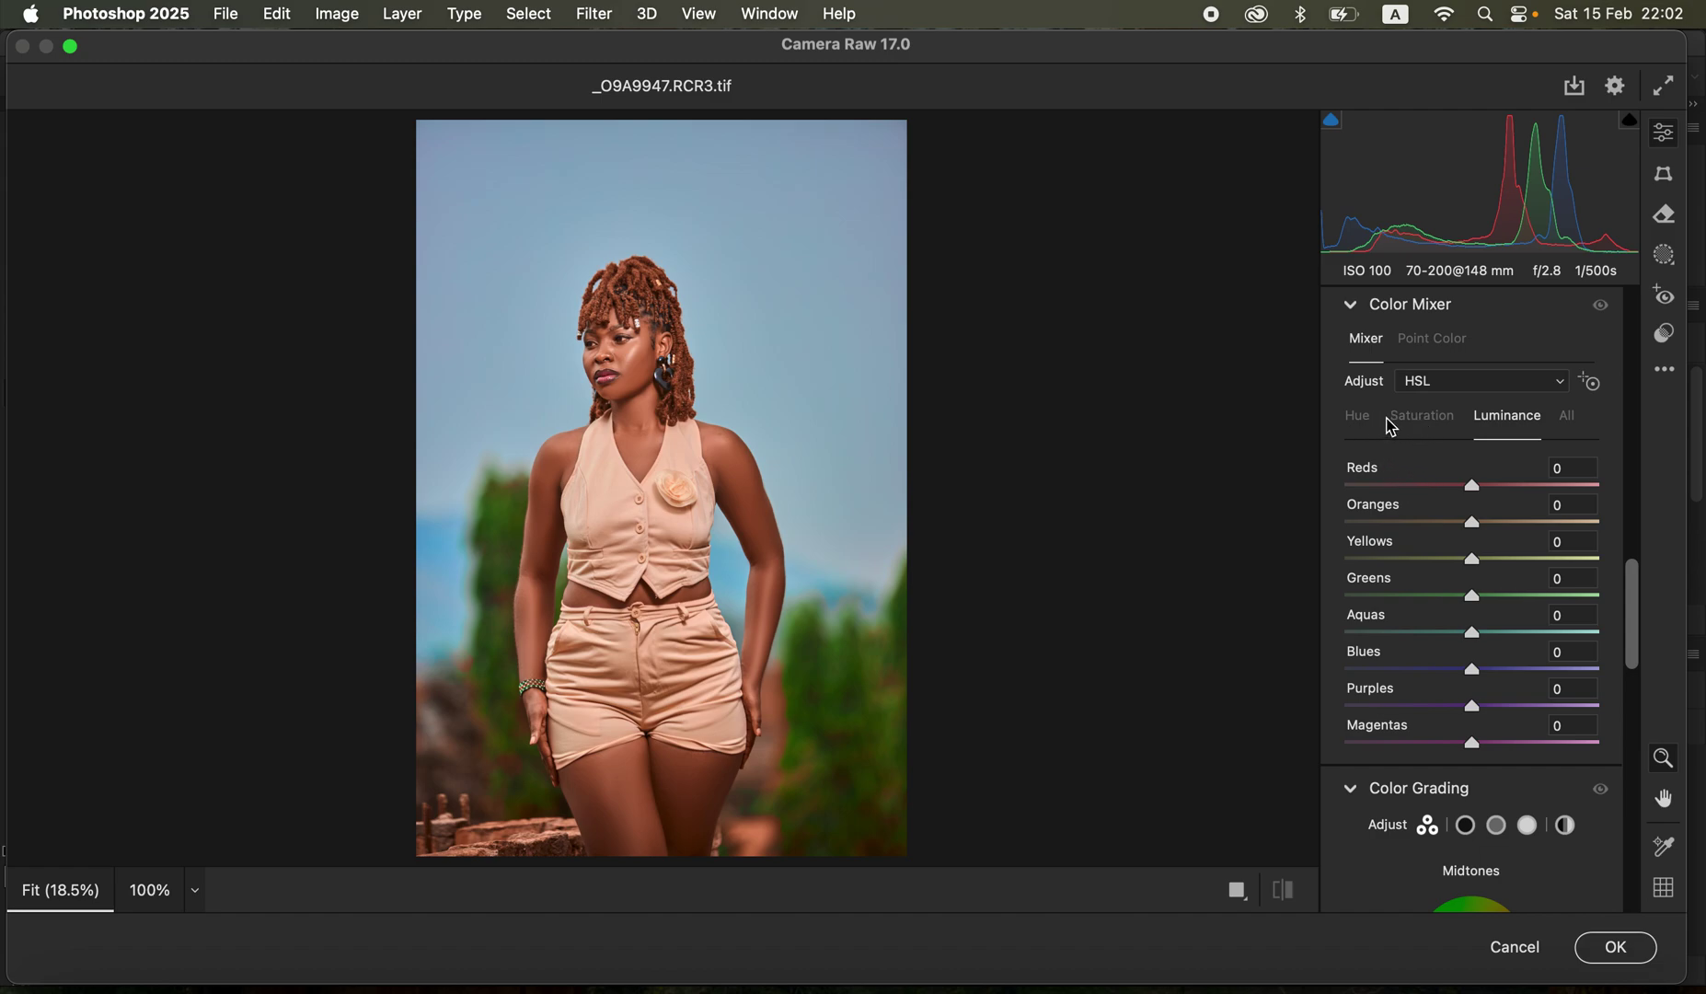
click(1430, 422)
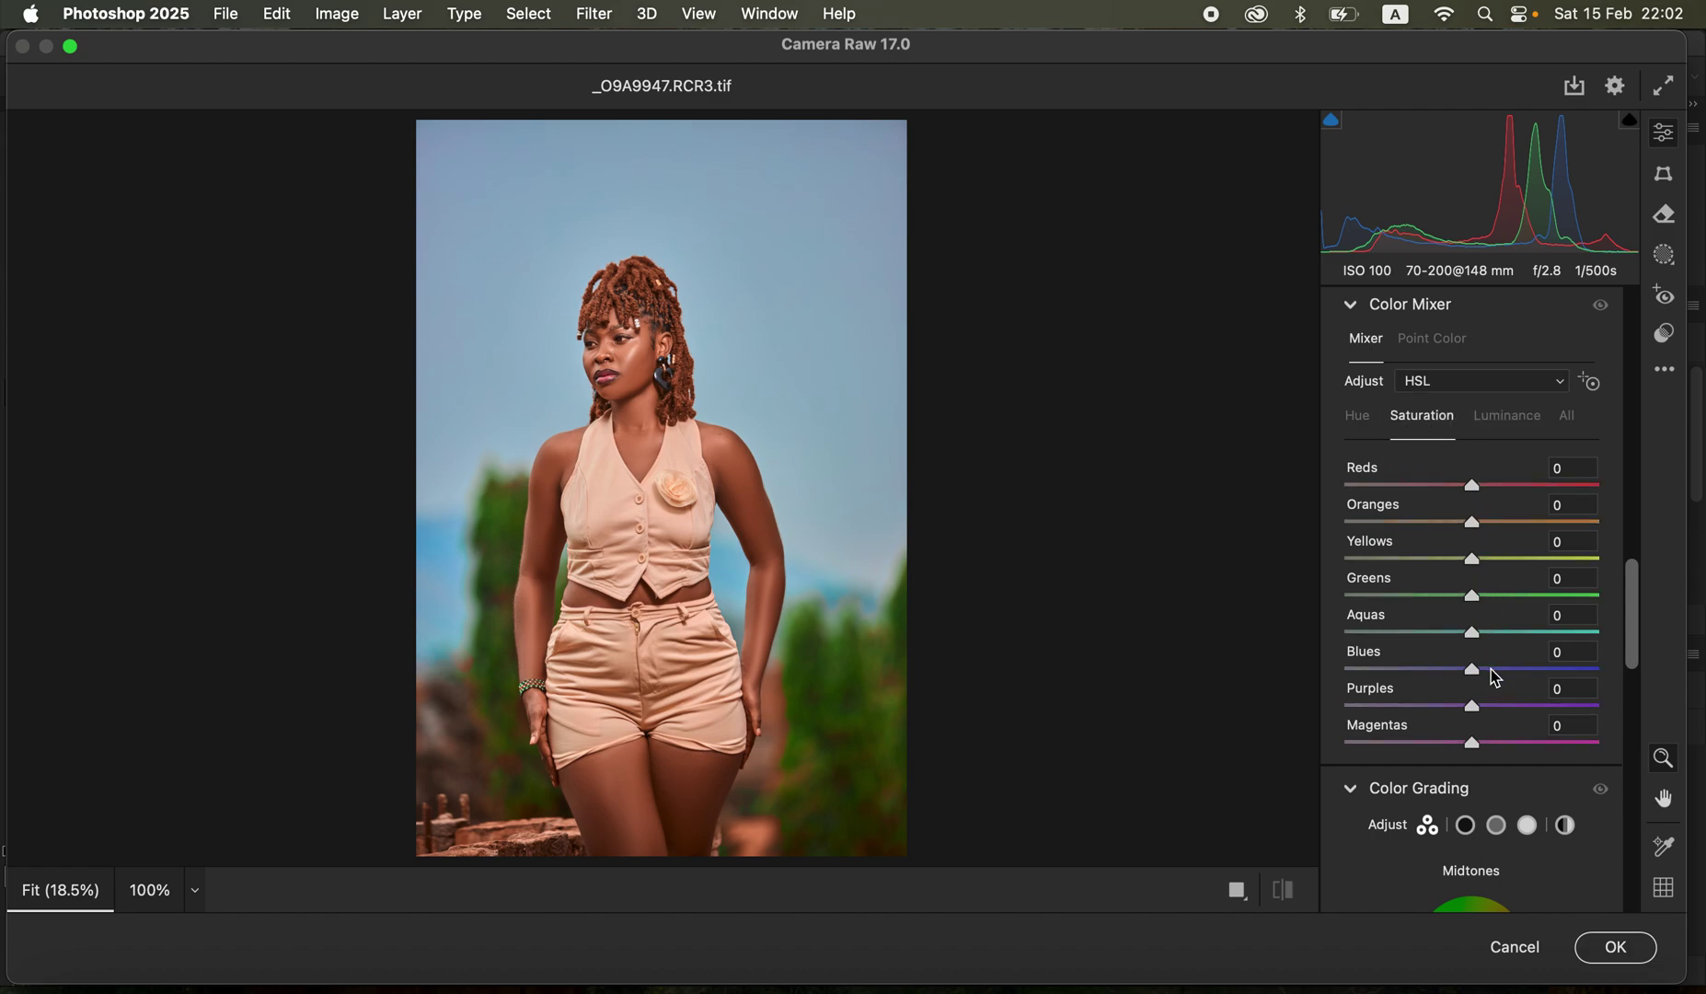
drag(1503, 680, 1595, 674)
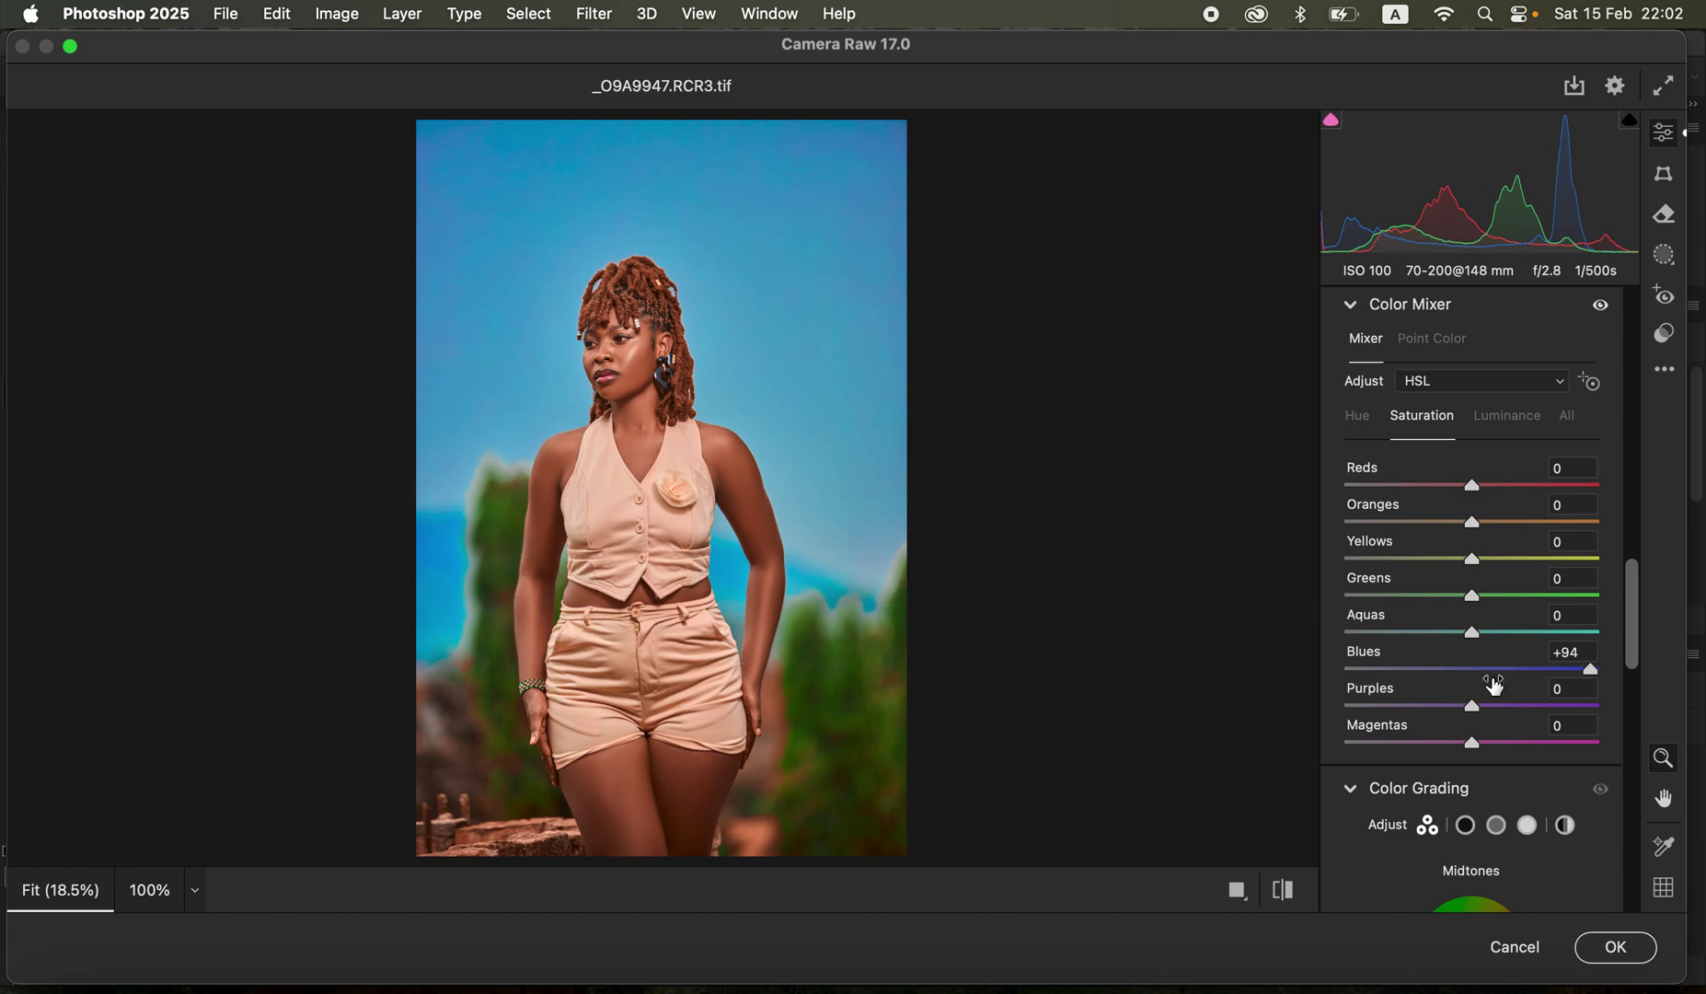
click(1495, 679)
drag(1495, 679, 1482, 681)
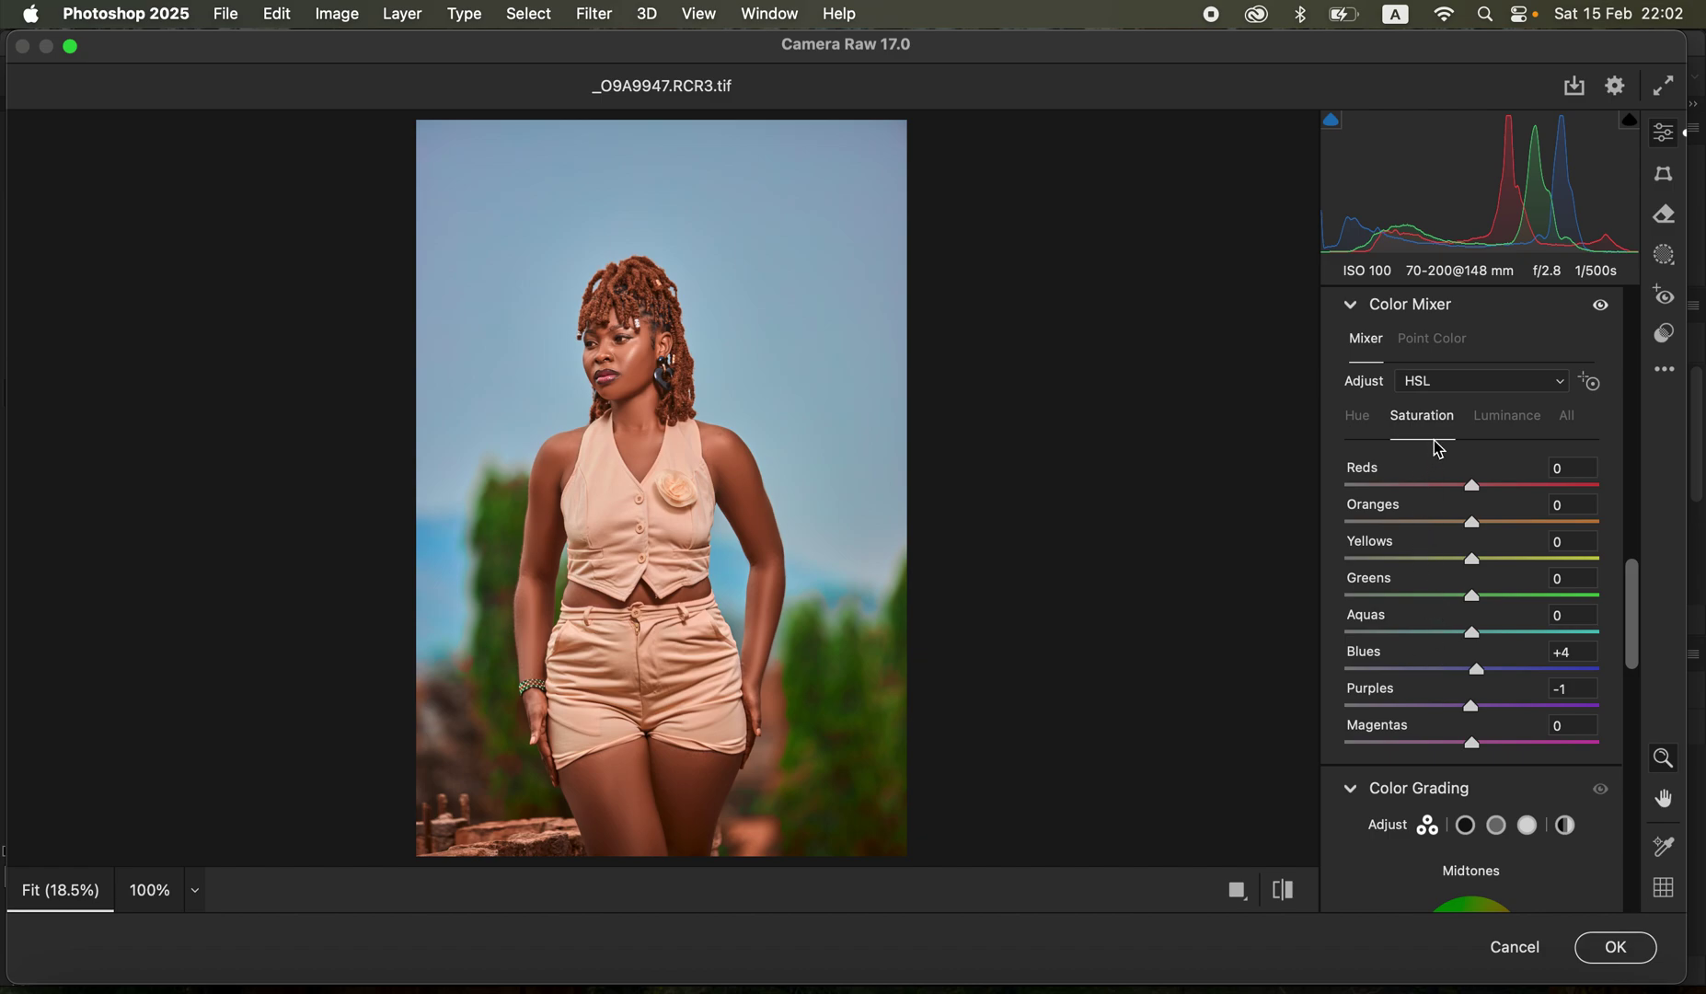
click(1489, 420)
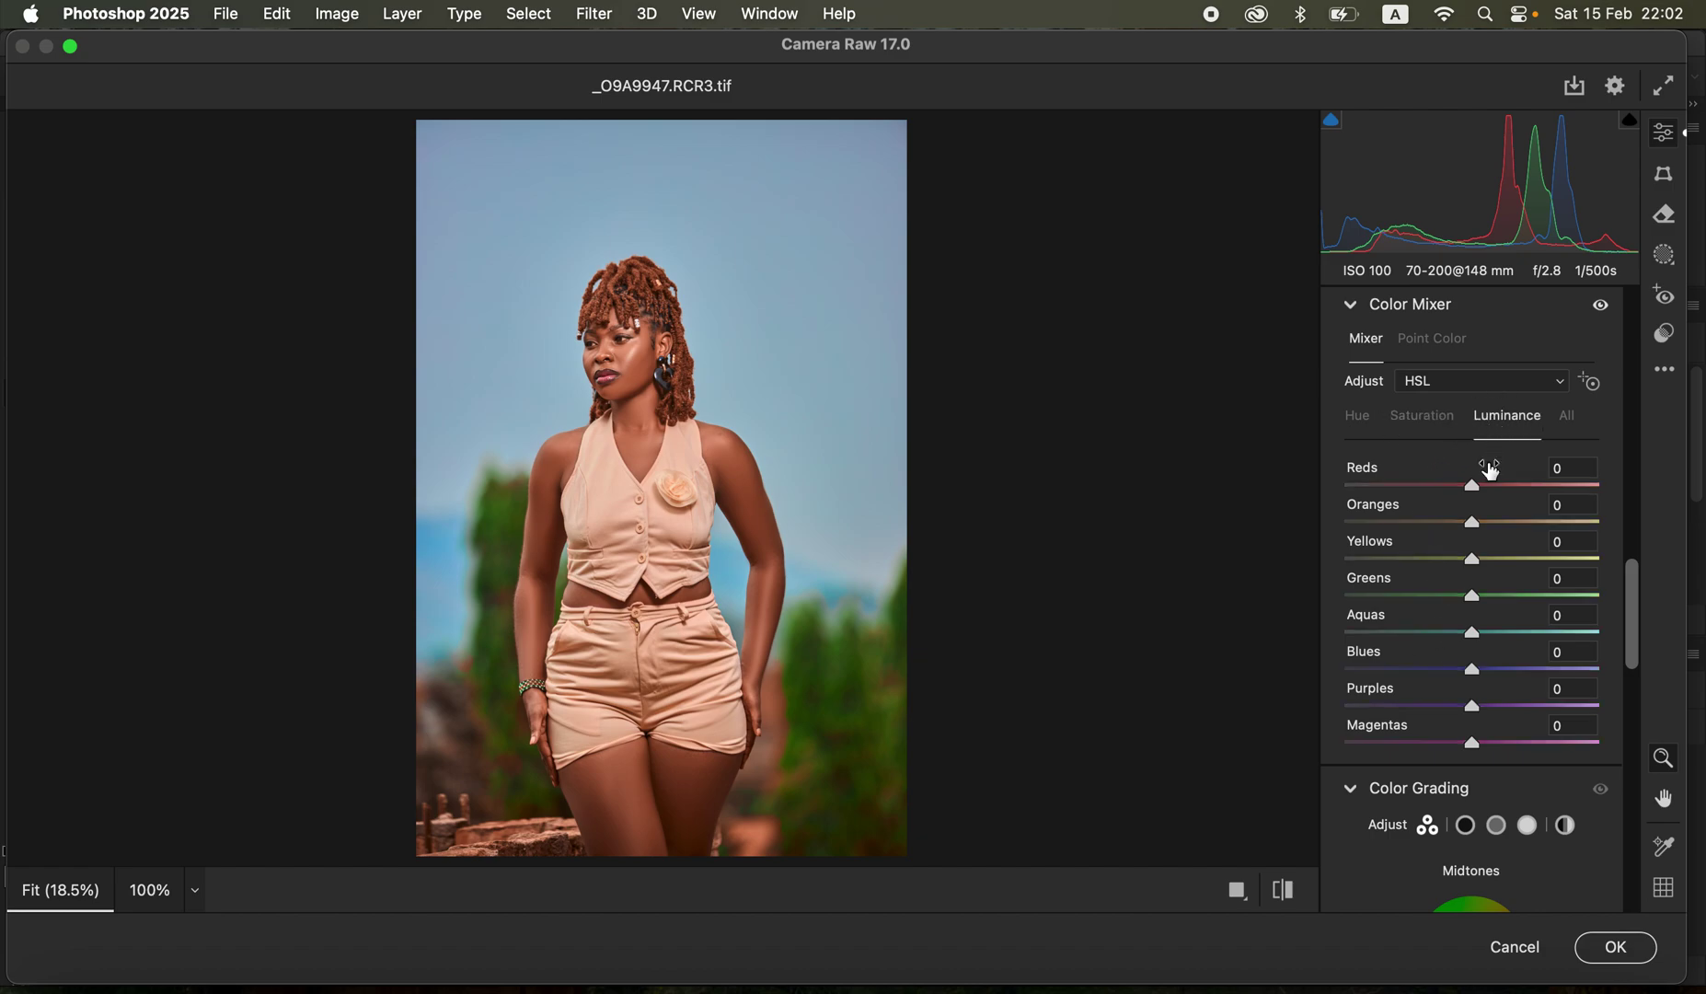
drag(1474, 533, 1470, 534)
click(1612, 946)
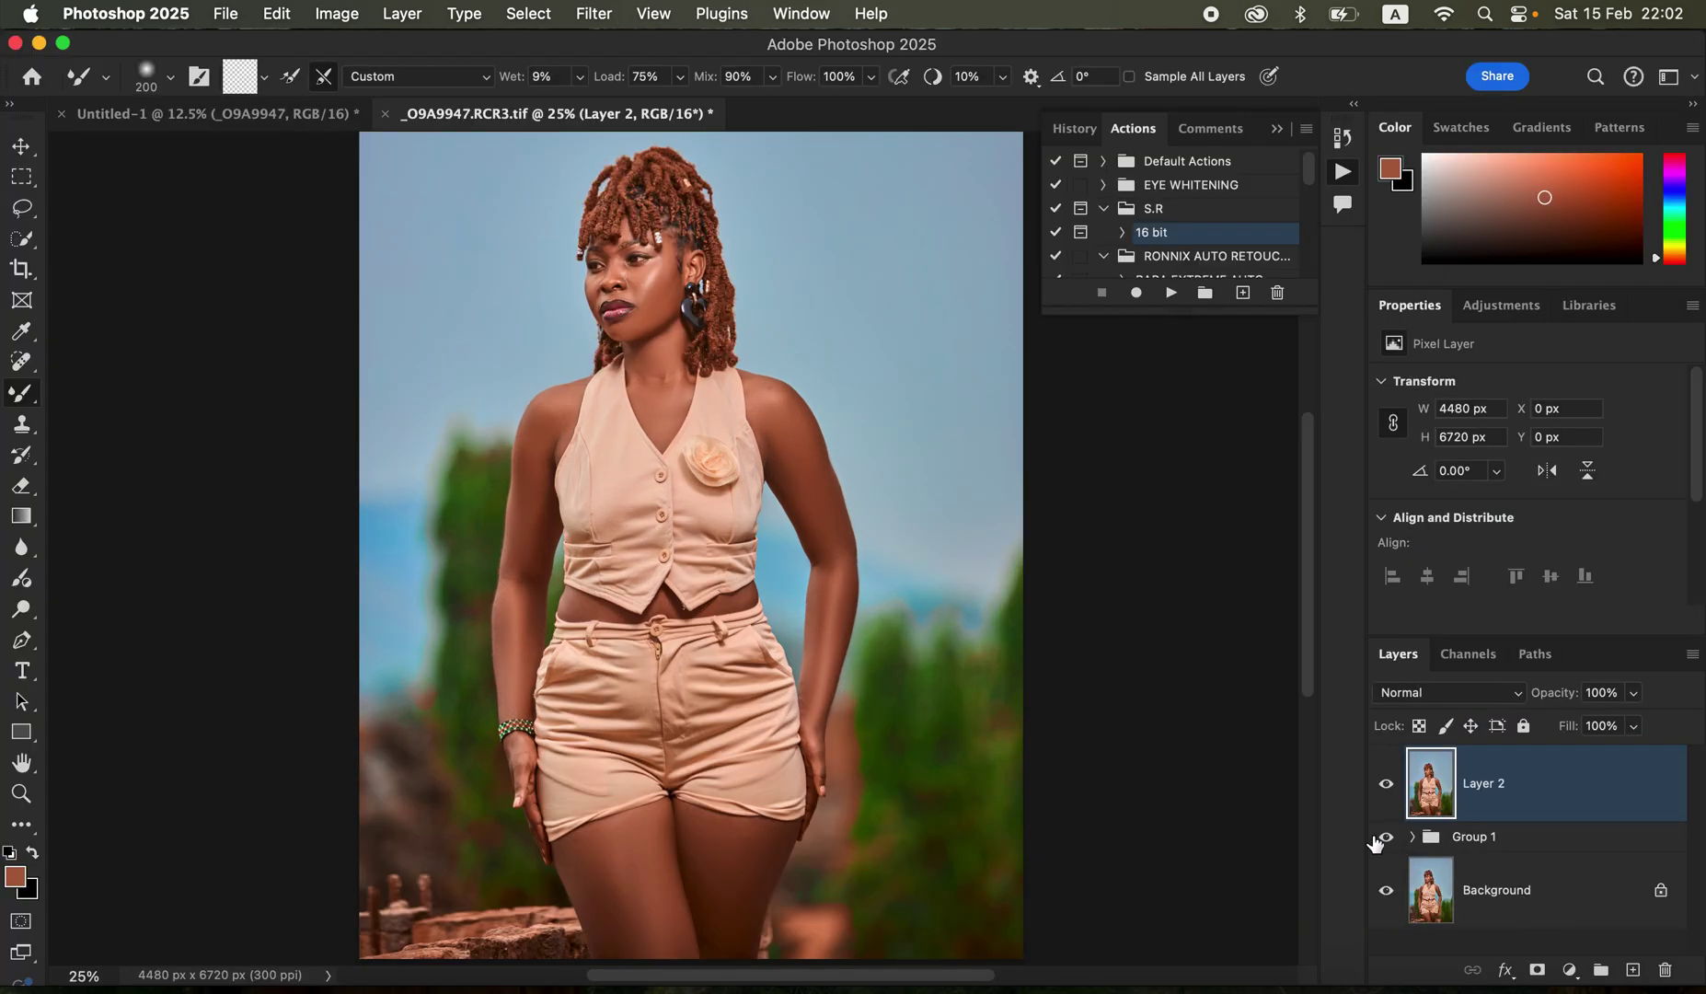
Add a Selective Color layer whose Blacks get Cyan +3 and Black +3
click(1571, 971)
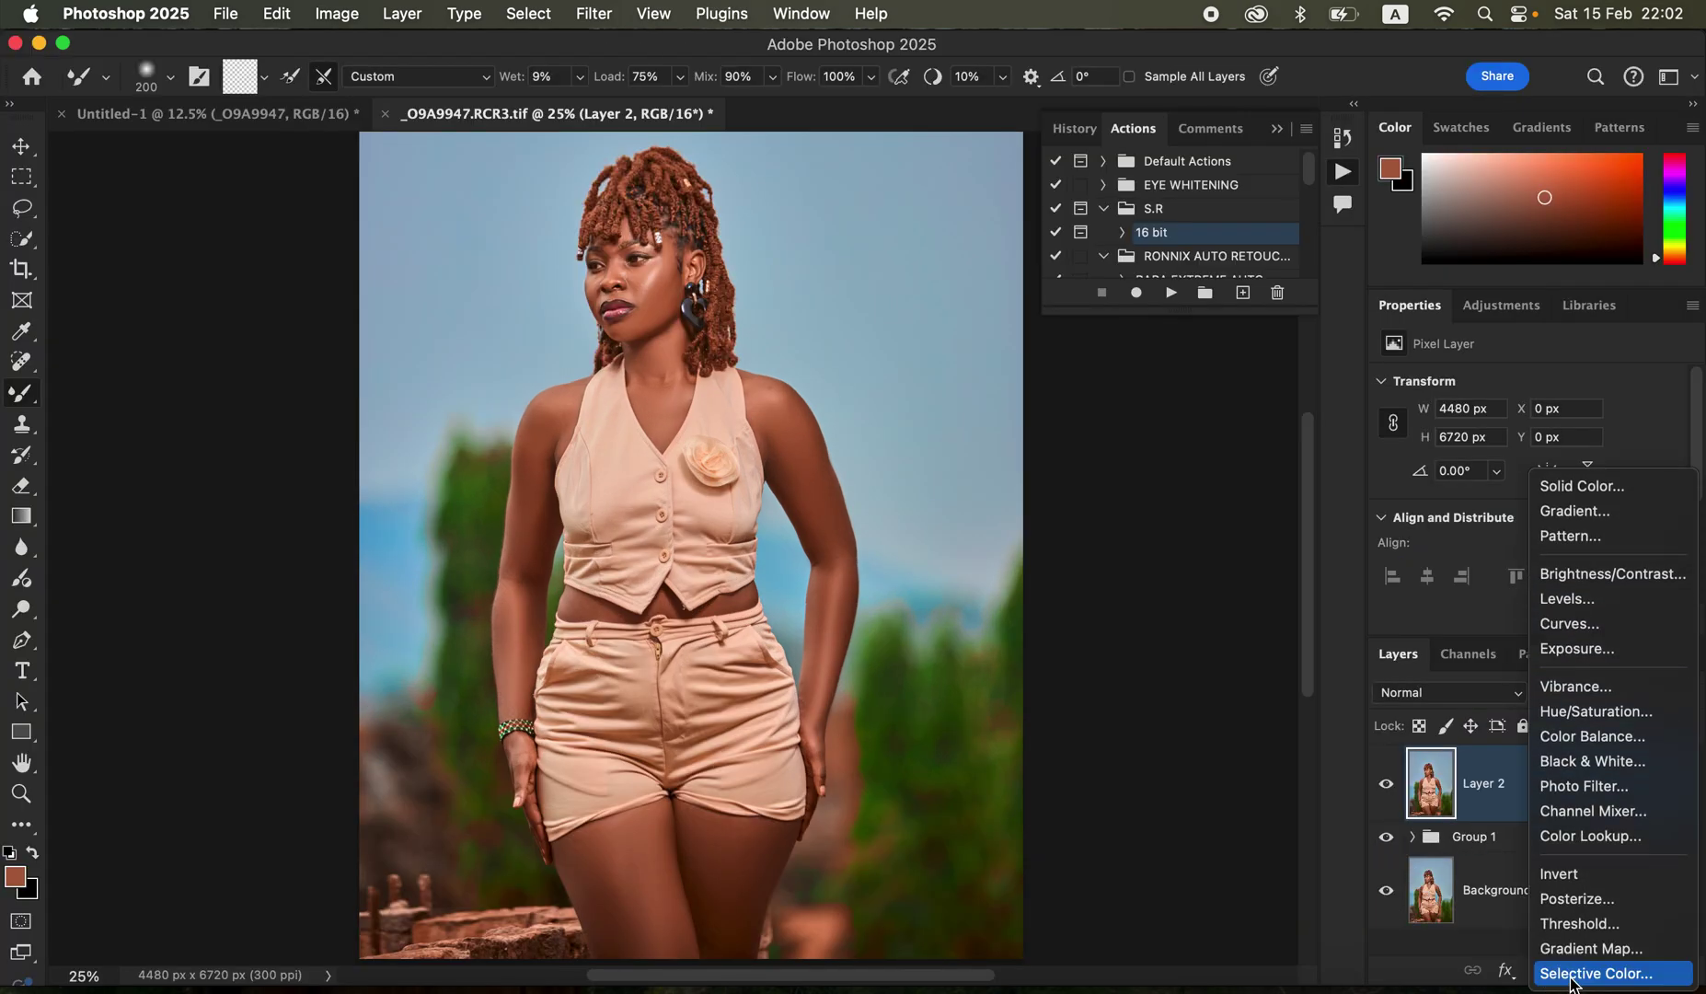
click(1581, 980)
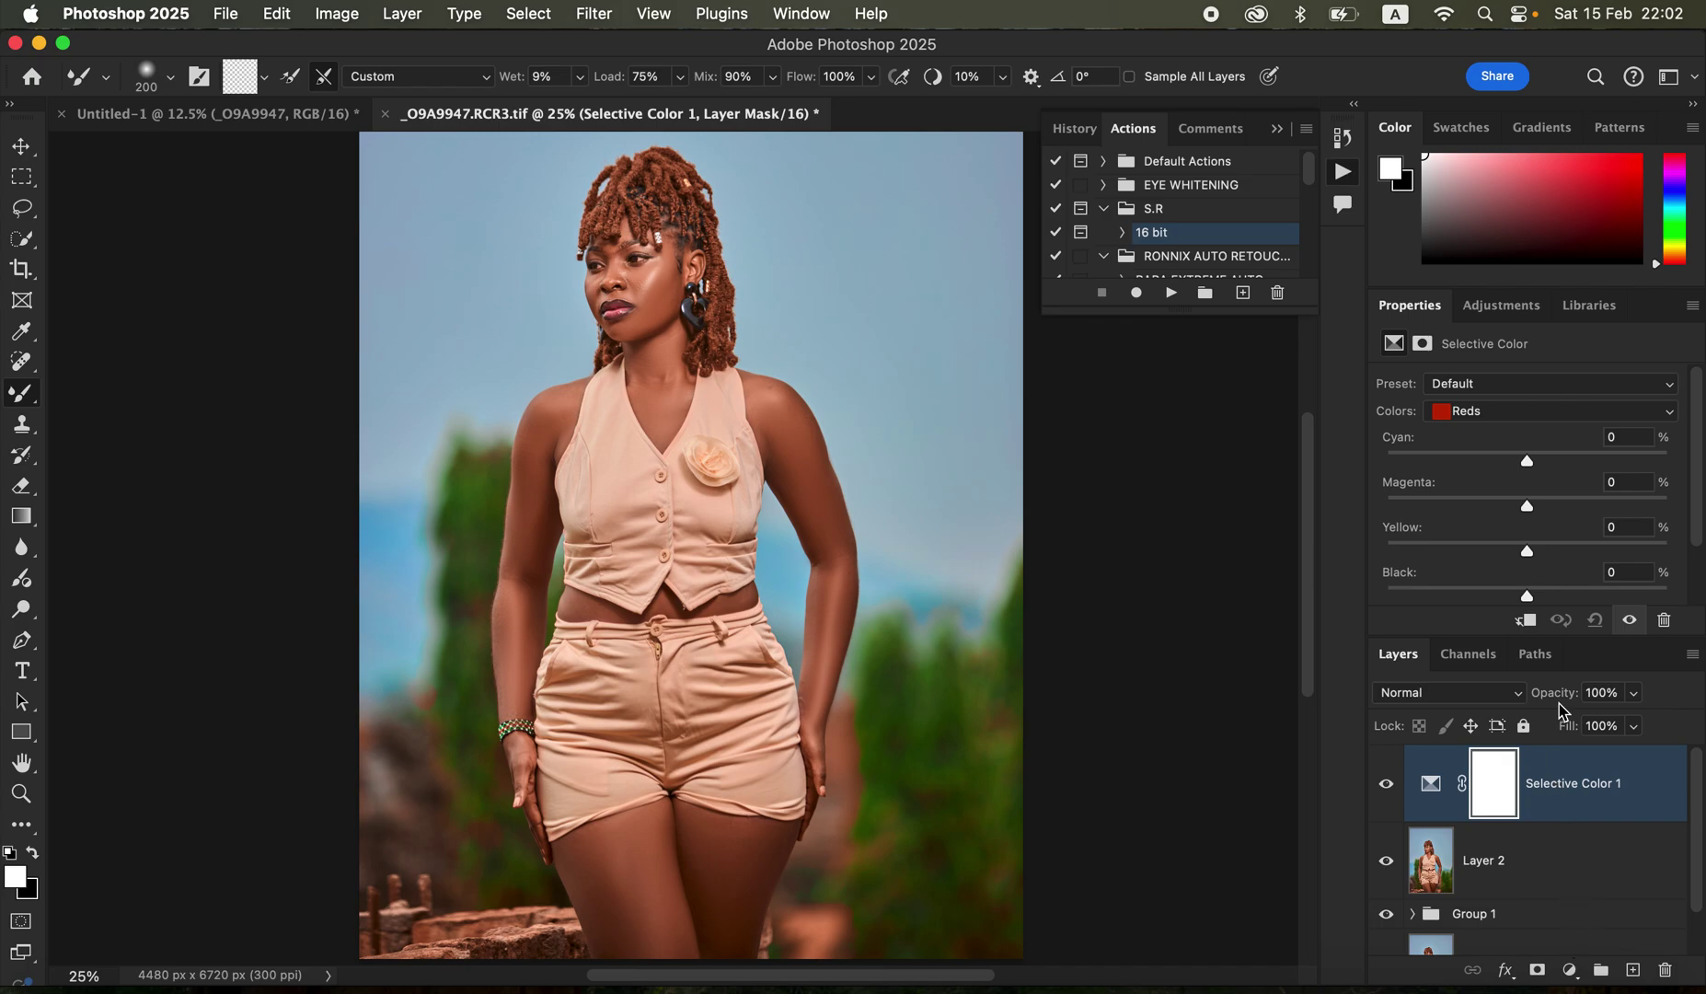
click(1522, 411)
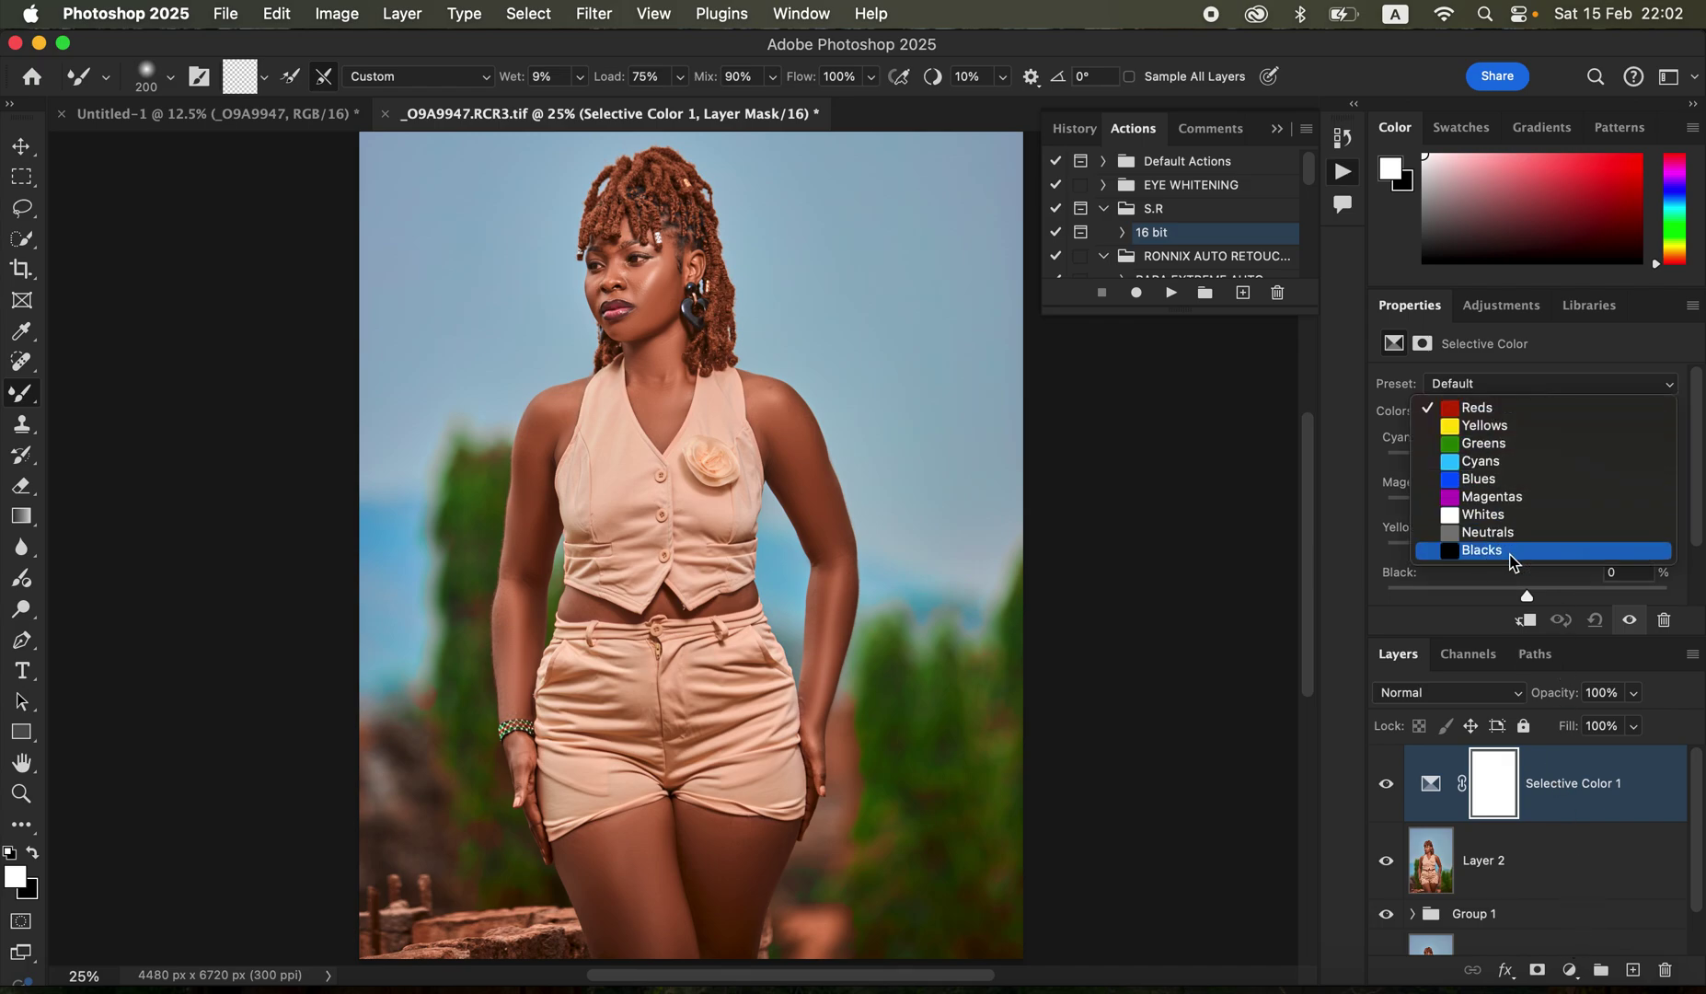
click(1514, 552)
drag(1530, 467, 1533, 471)
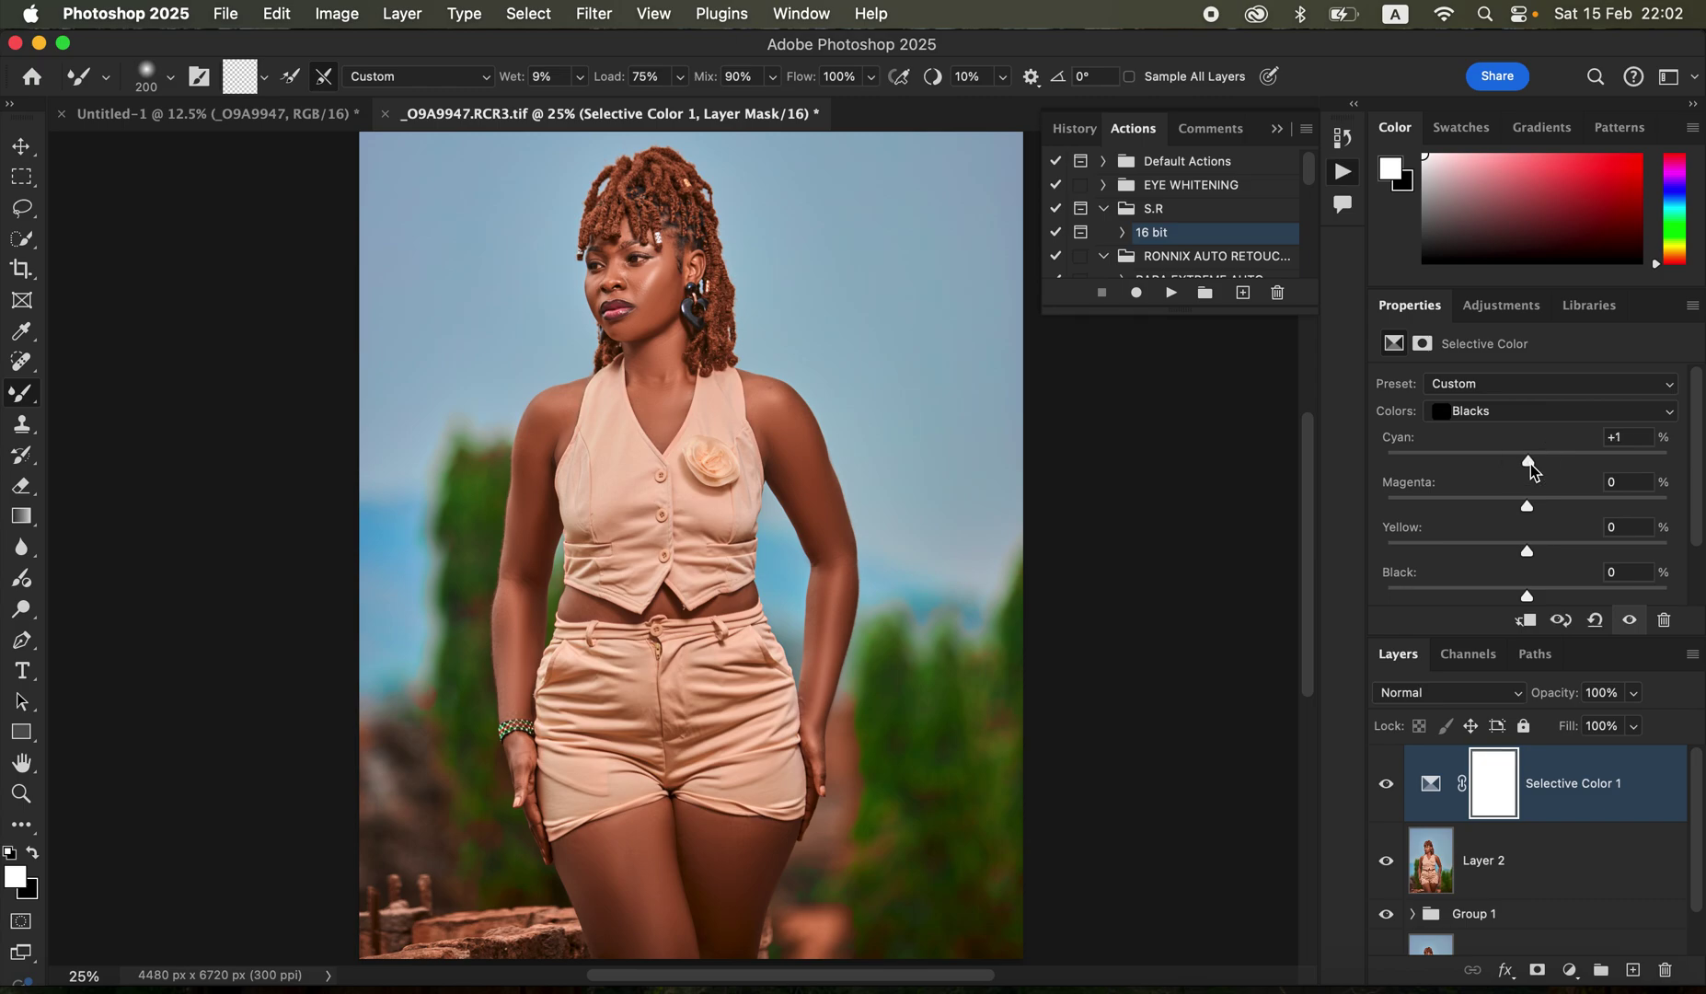
drag(1528, 600, 1534, 603)
click(1570, 970)
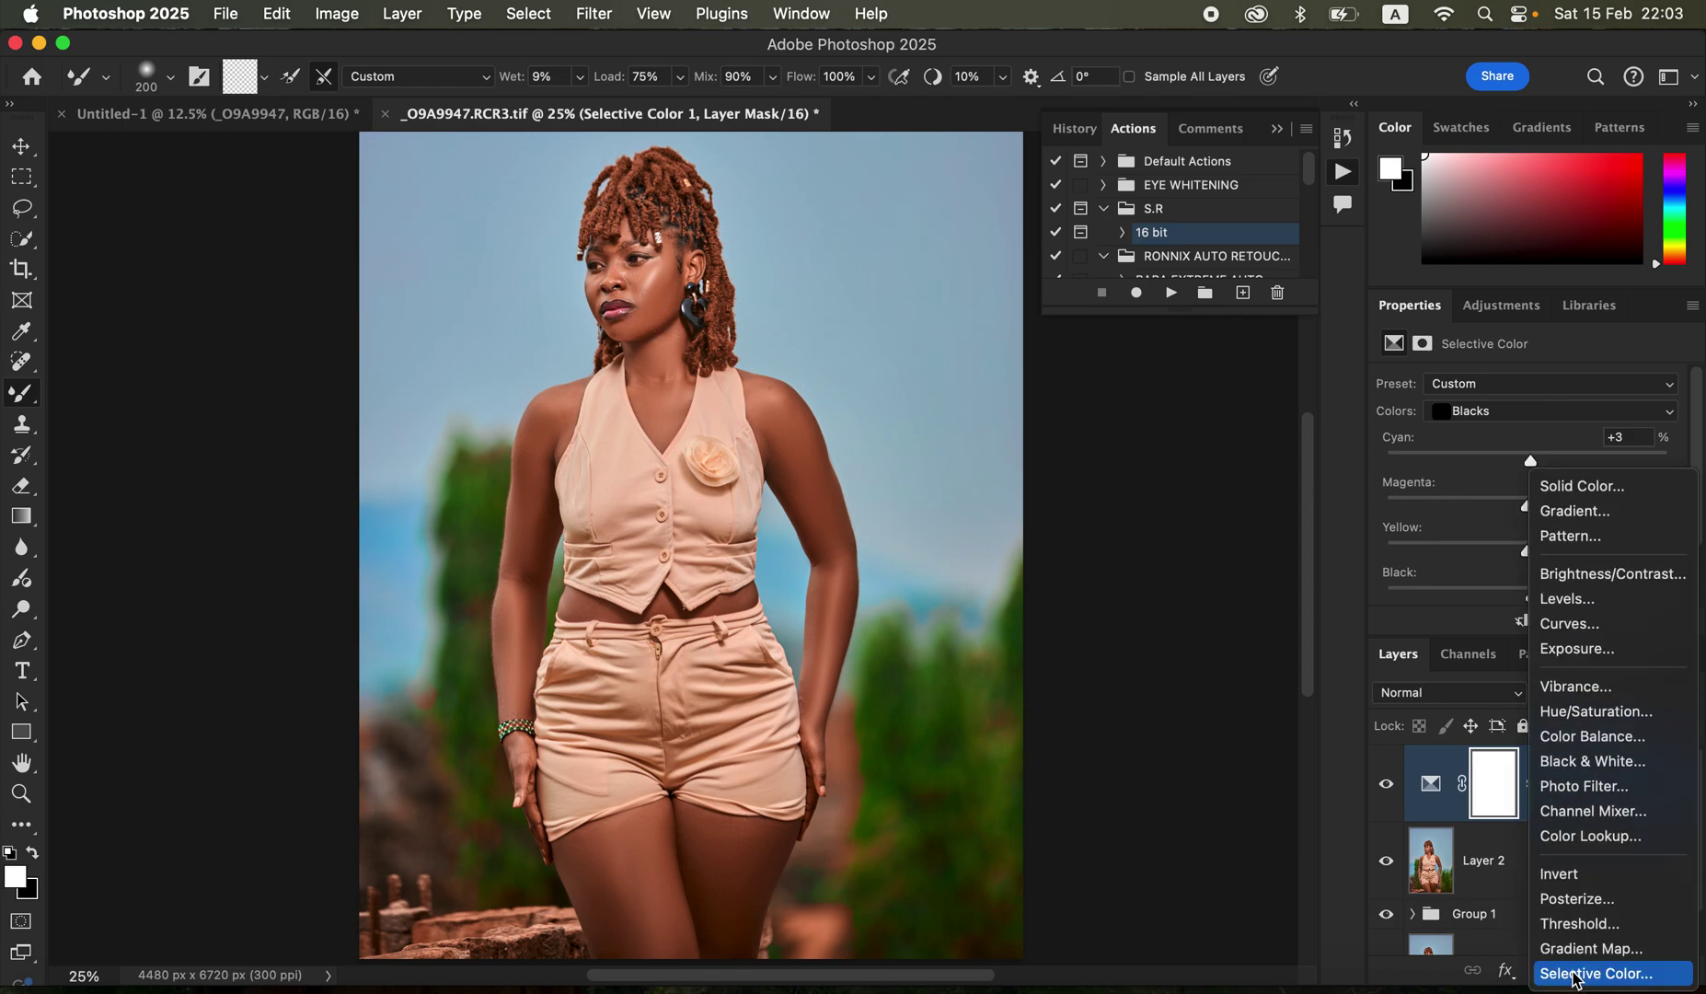
Add a Hue/Saturation layer at Saturation -79 and invert its mask to black
click(1574, 710)
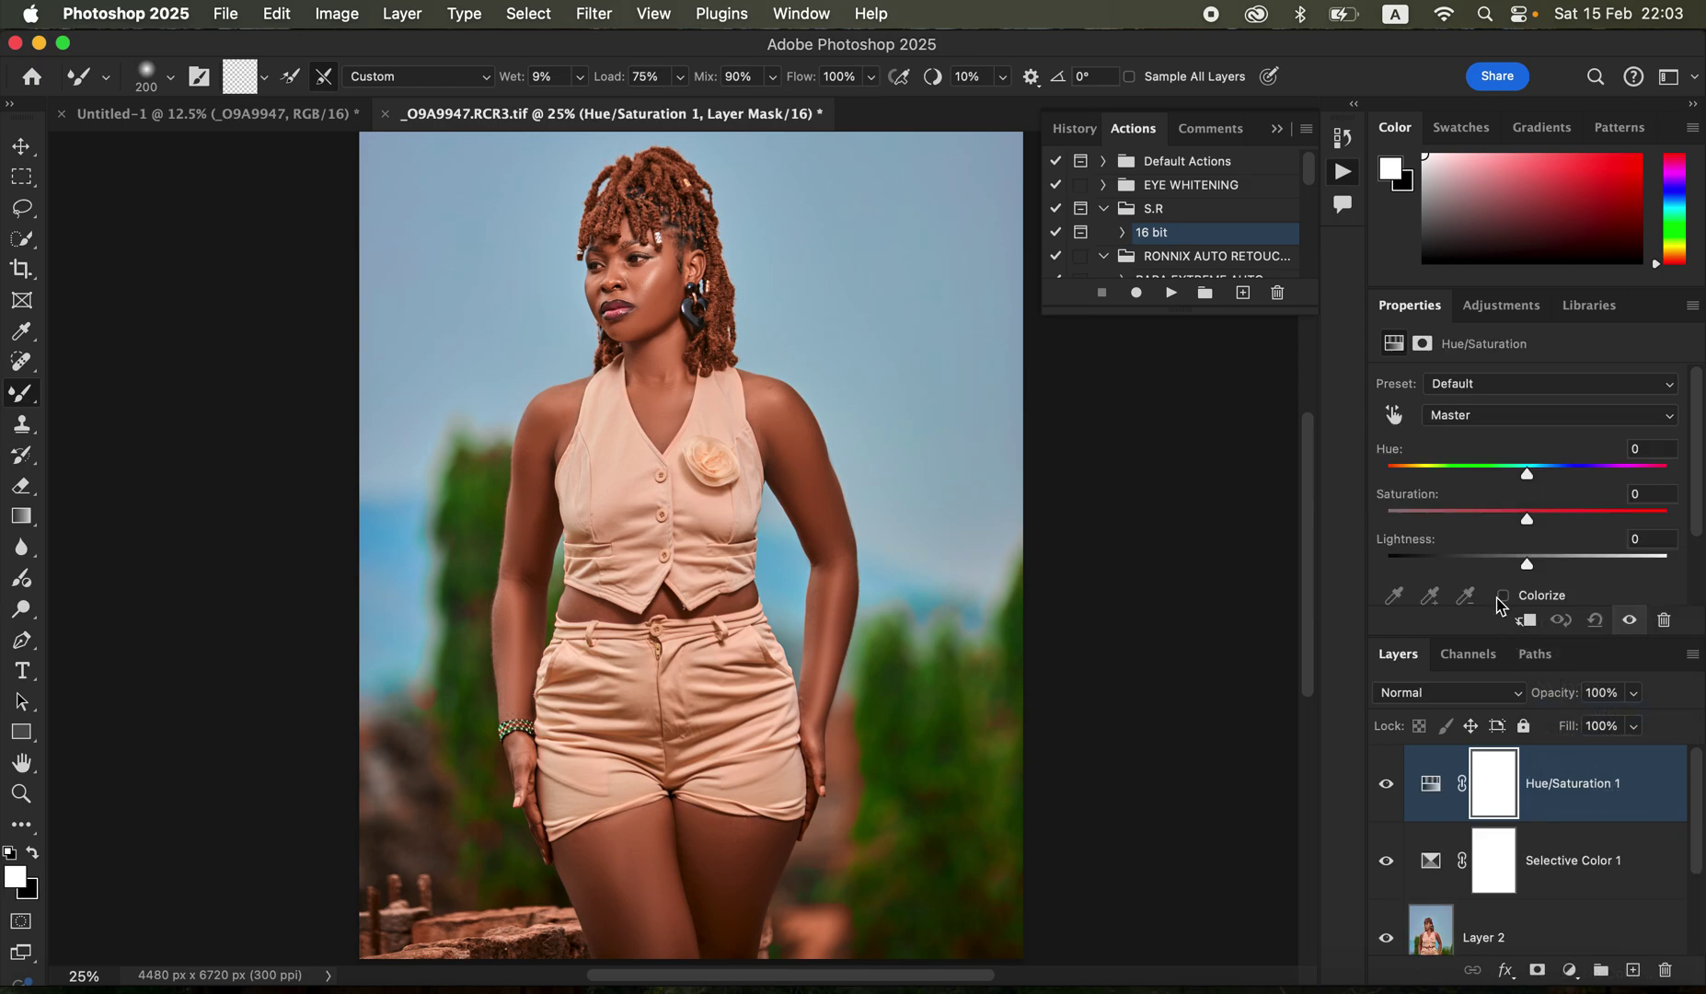
drag(1484, 518, 1423, 523)
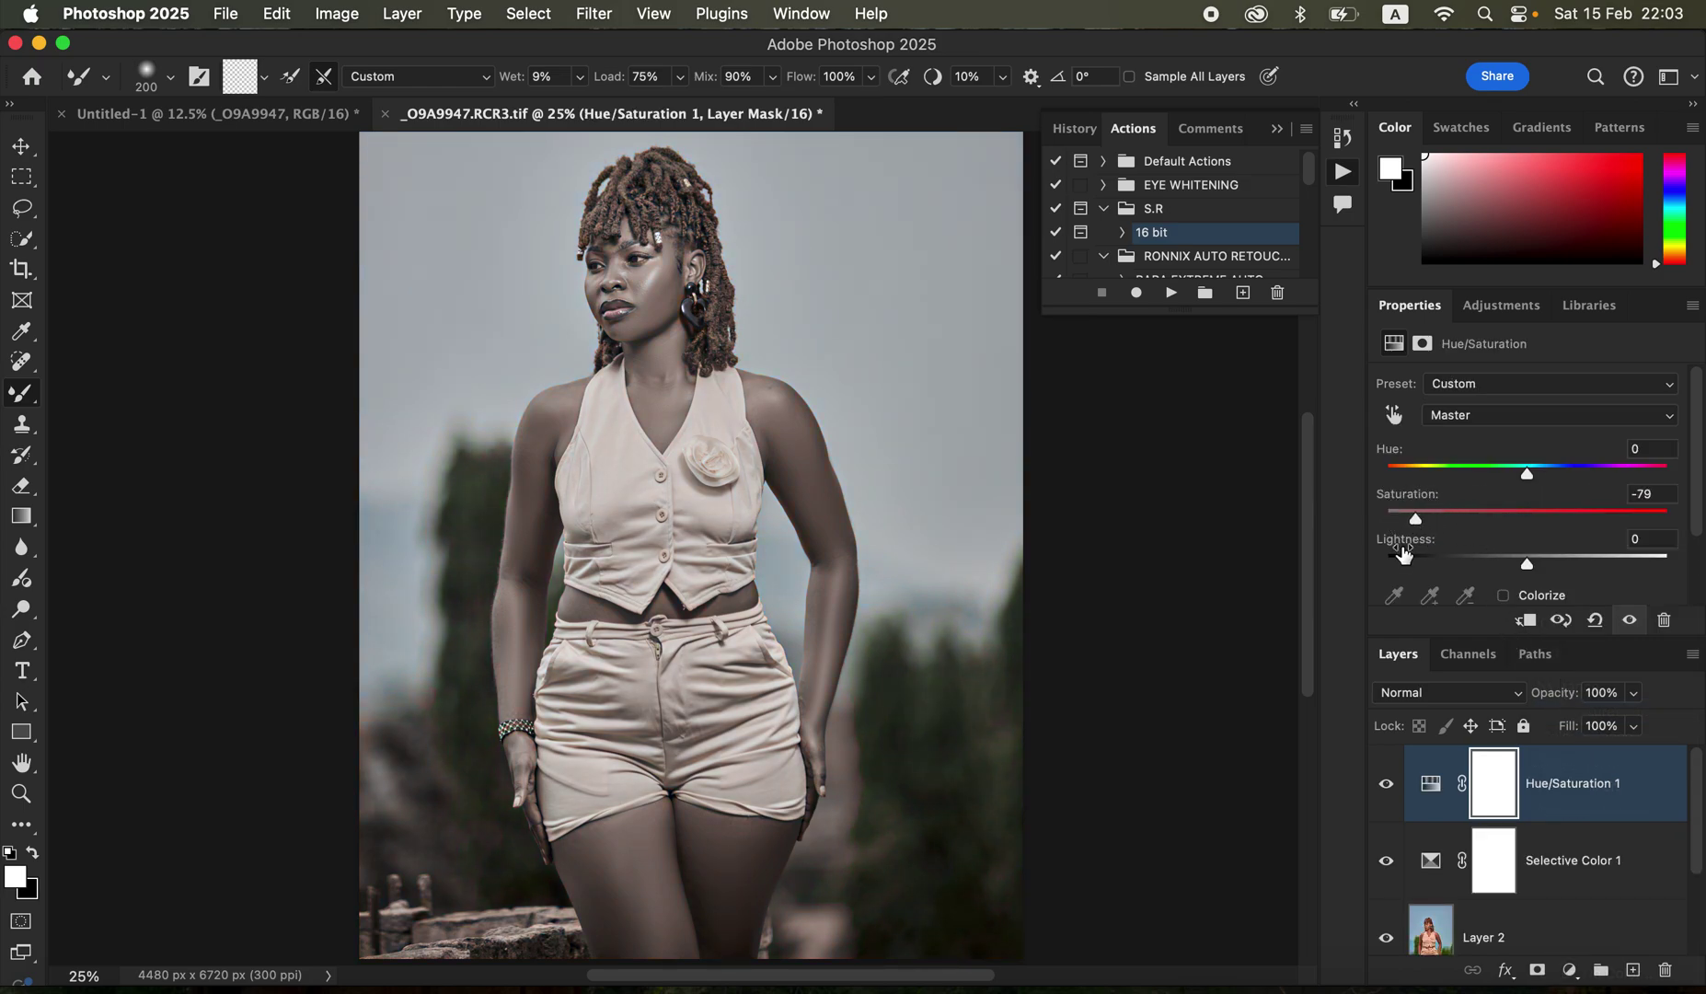
key(super+i)
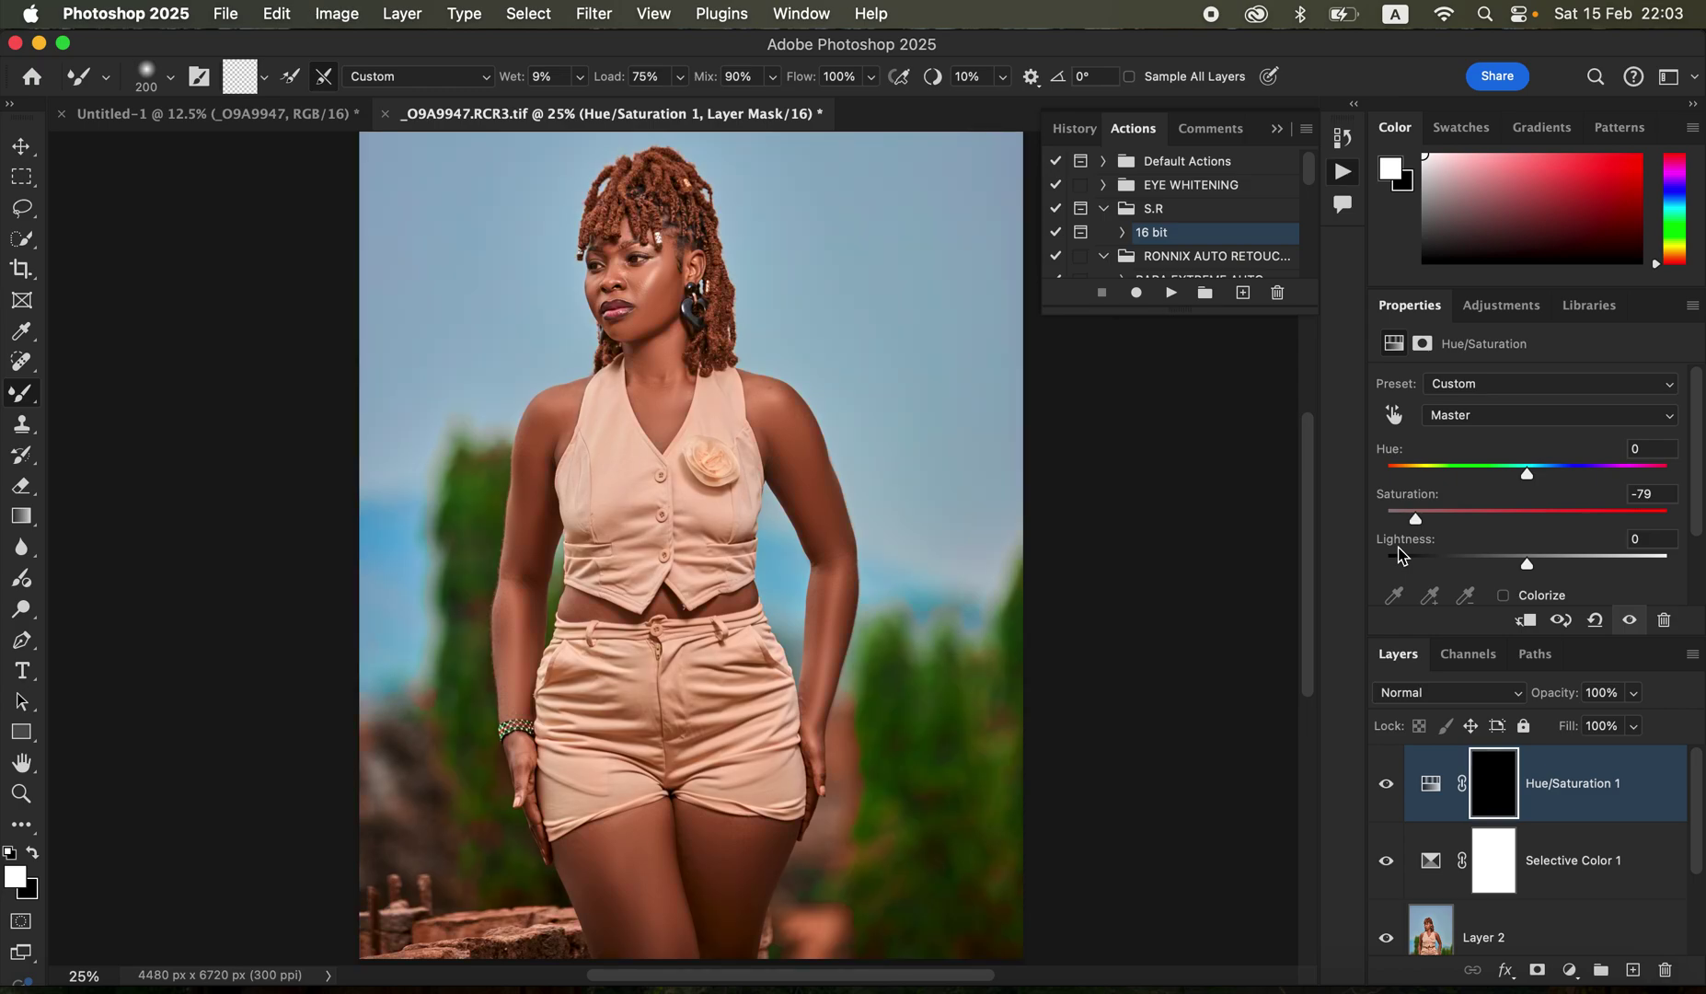
Zoom in on the portrait and set up the Brush Tool at size 35 for the eyes
key(super+plus)
key(super+plus)
key(super+plus)
key(super+plus)
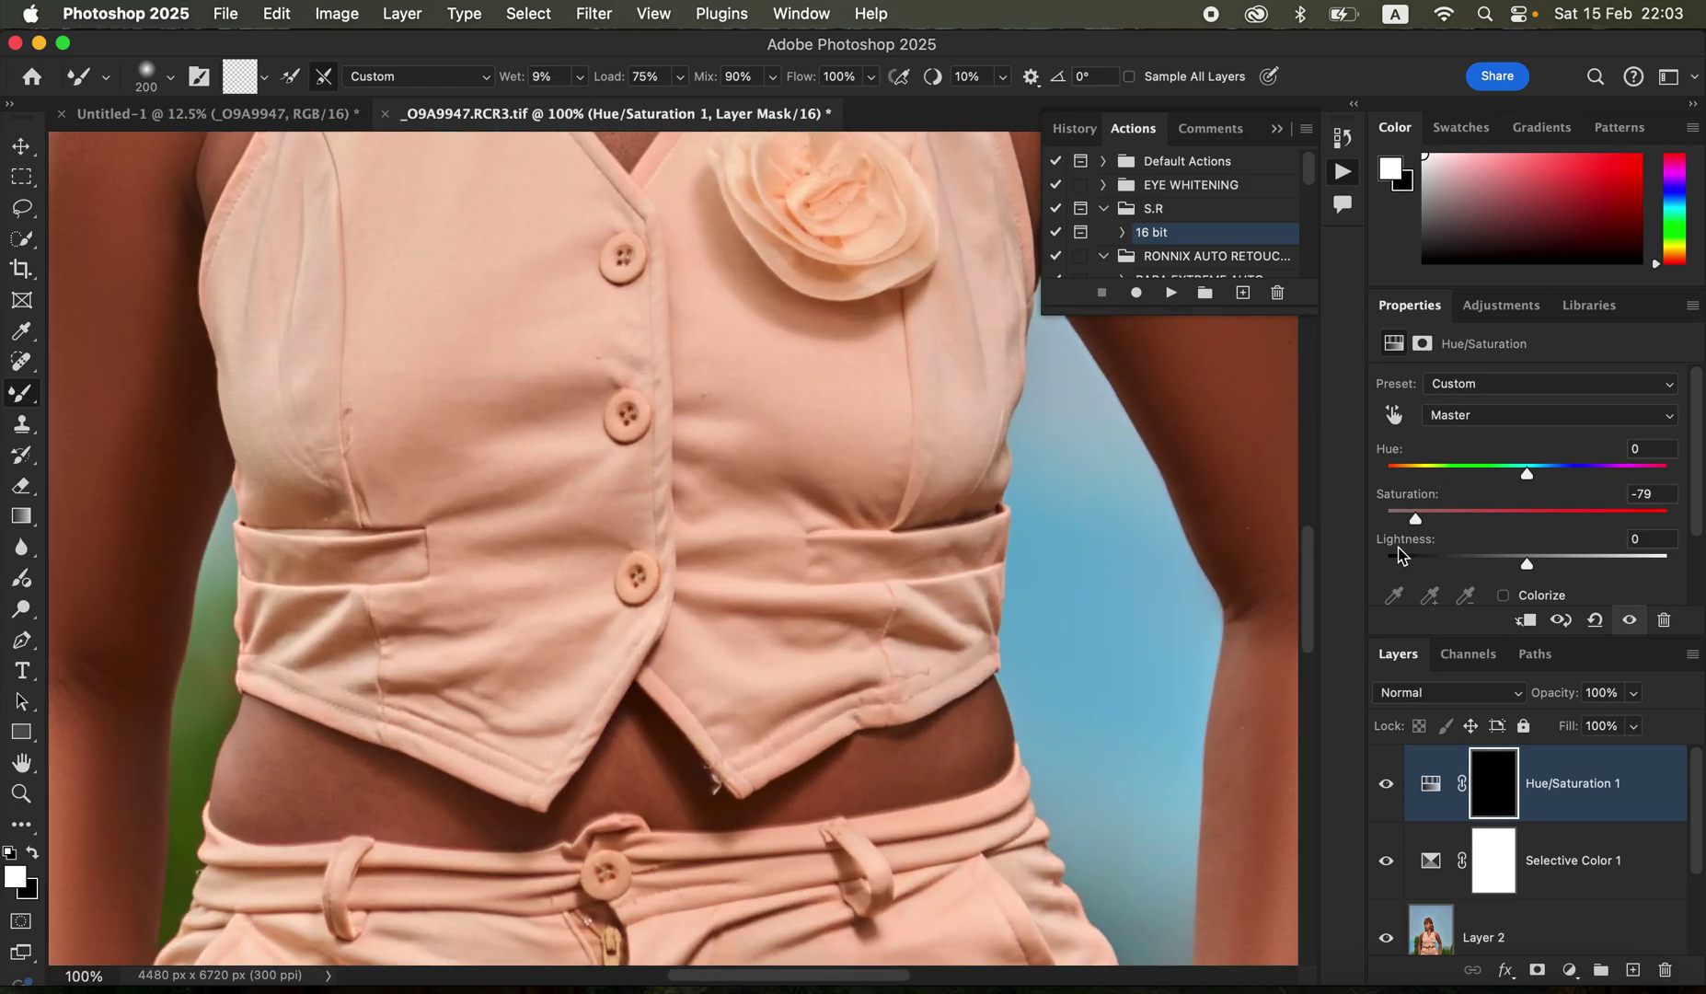
scroll(754, 445, up, 10)
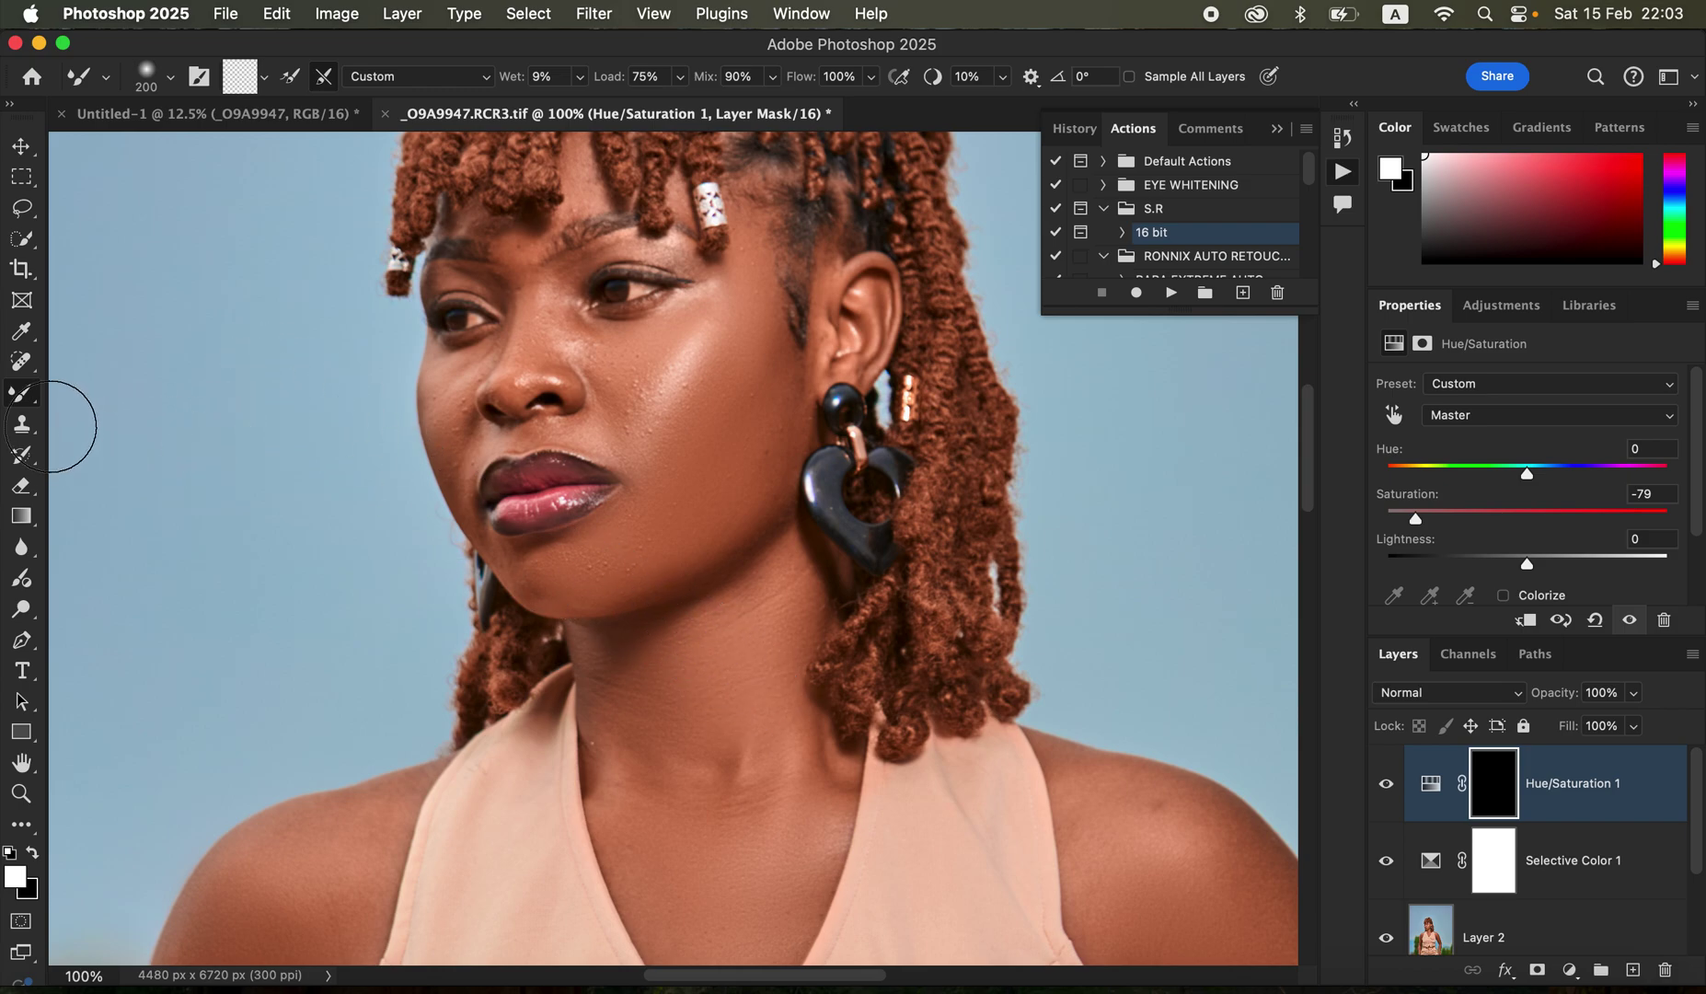
right_click(27, 398)
click(101, 390)
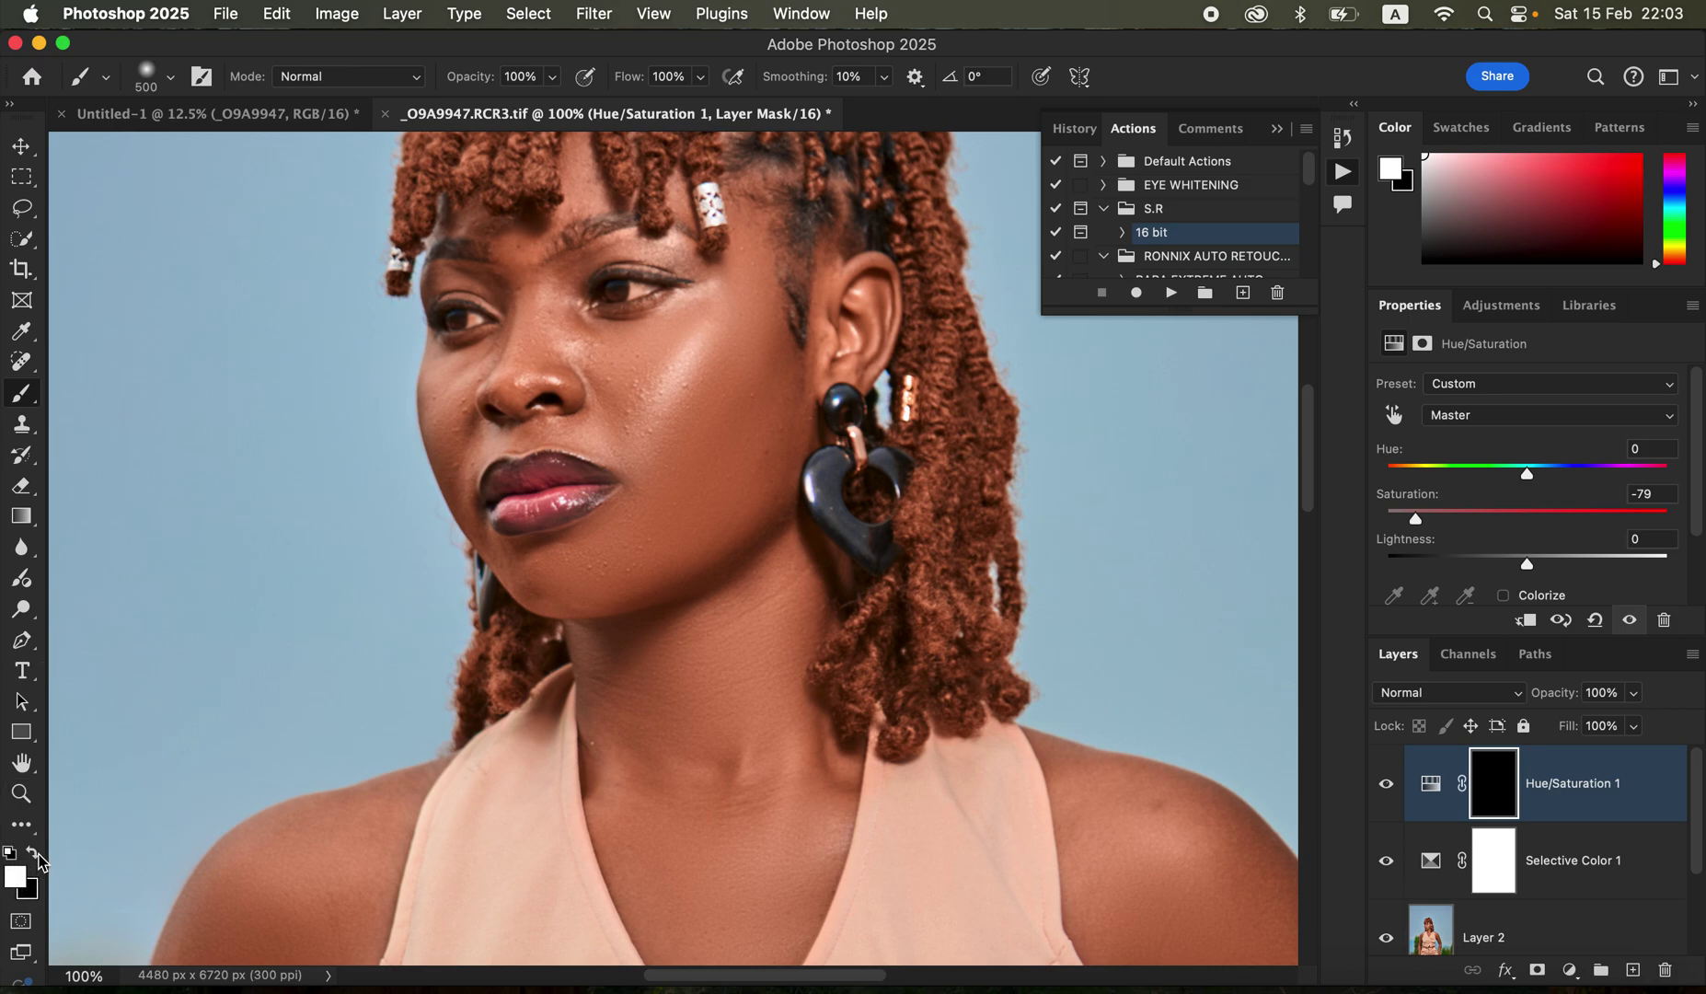
click(170, 78)
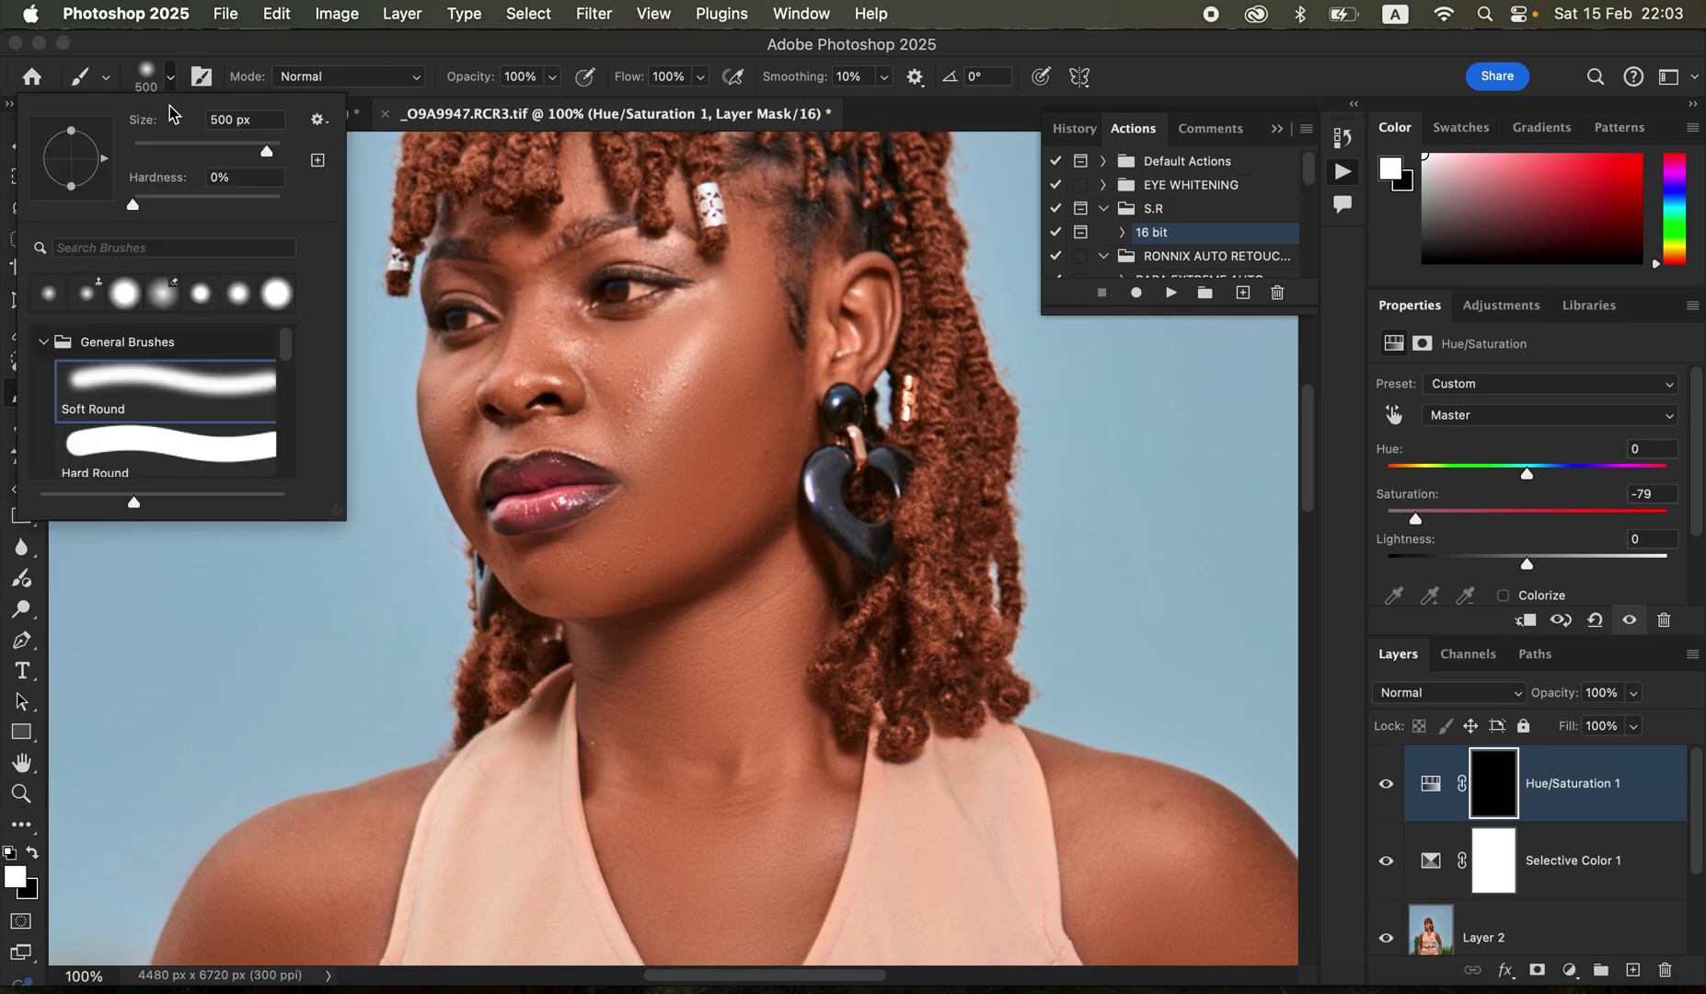
click(158, 88)
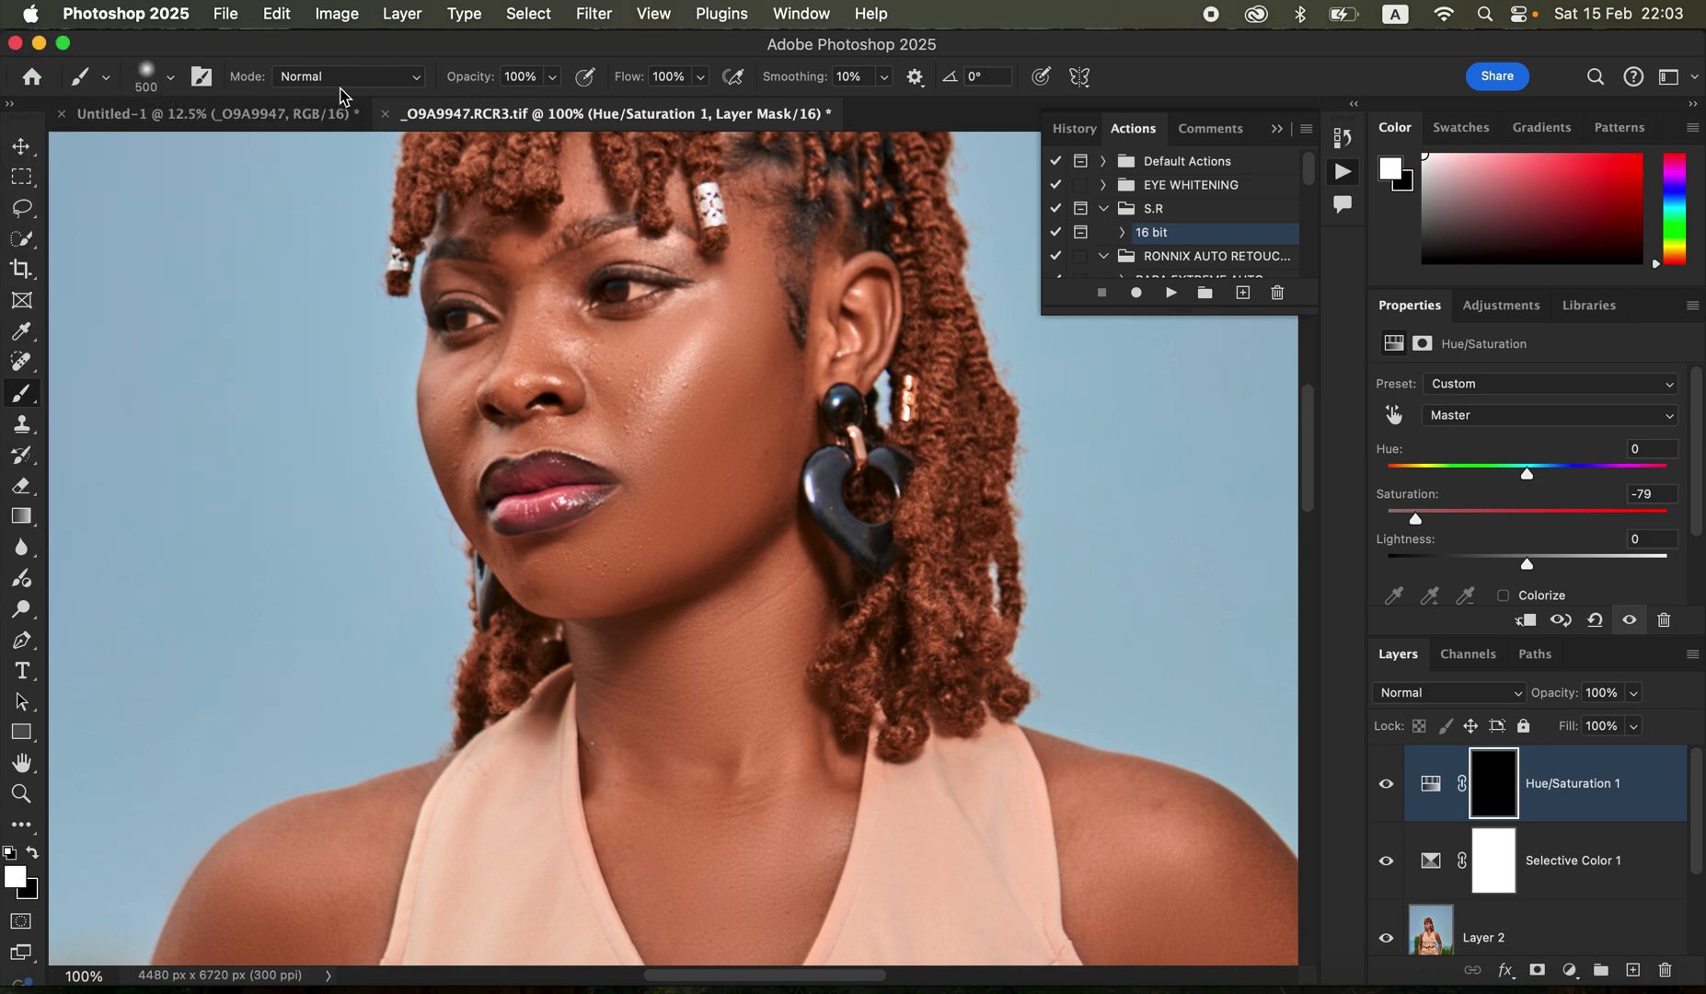
key(bracketleft)
key(bracketleft)
key(bracketleft)
key(bracketleft)
key(bracketleft)
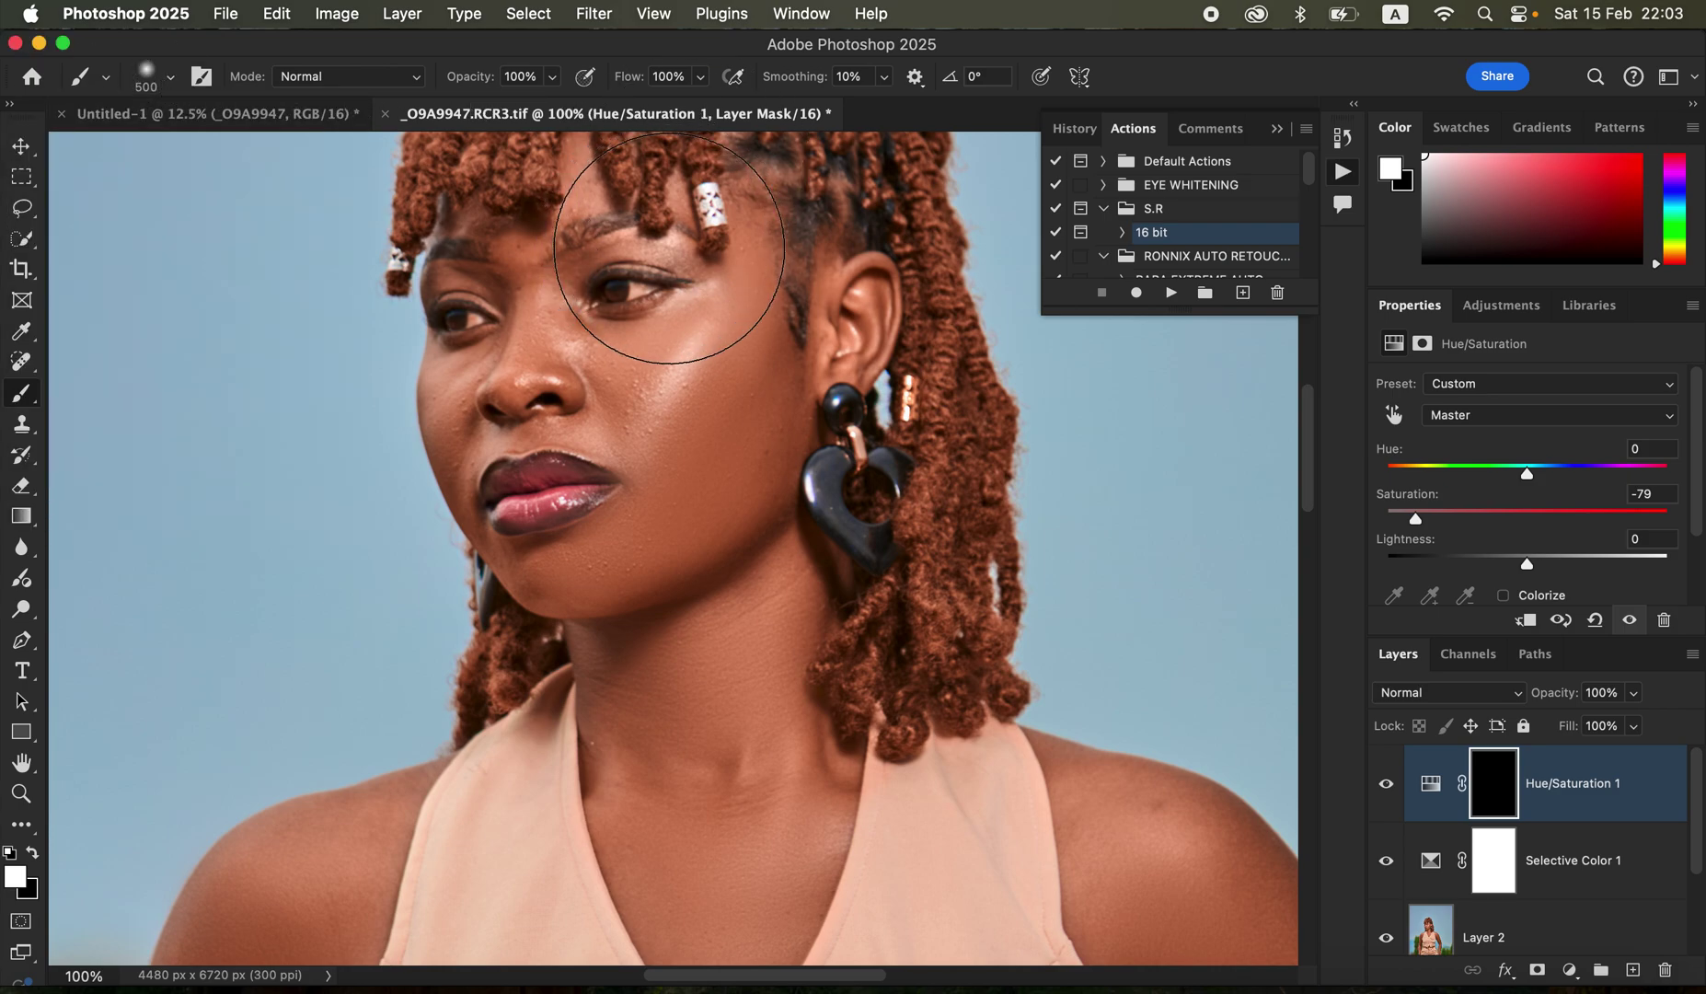
key(bracketleft)
key(bracketleft)
key(bracketleft)
key(bracketleft)
key(bracketleft)
key(bracketleft)
key(bracketleft)
key(bracketleft)
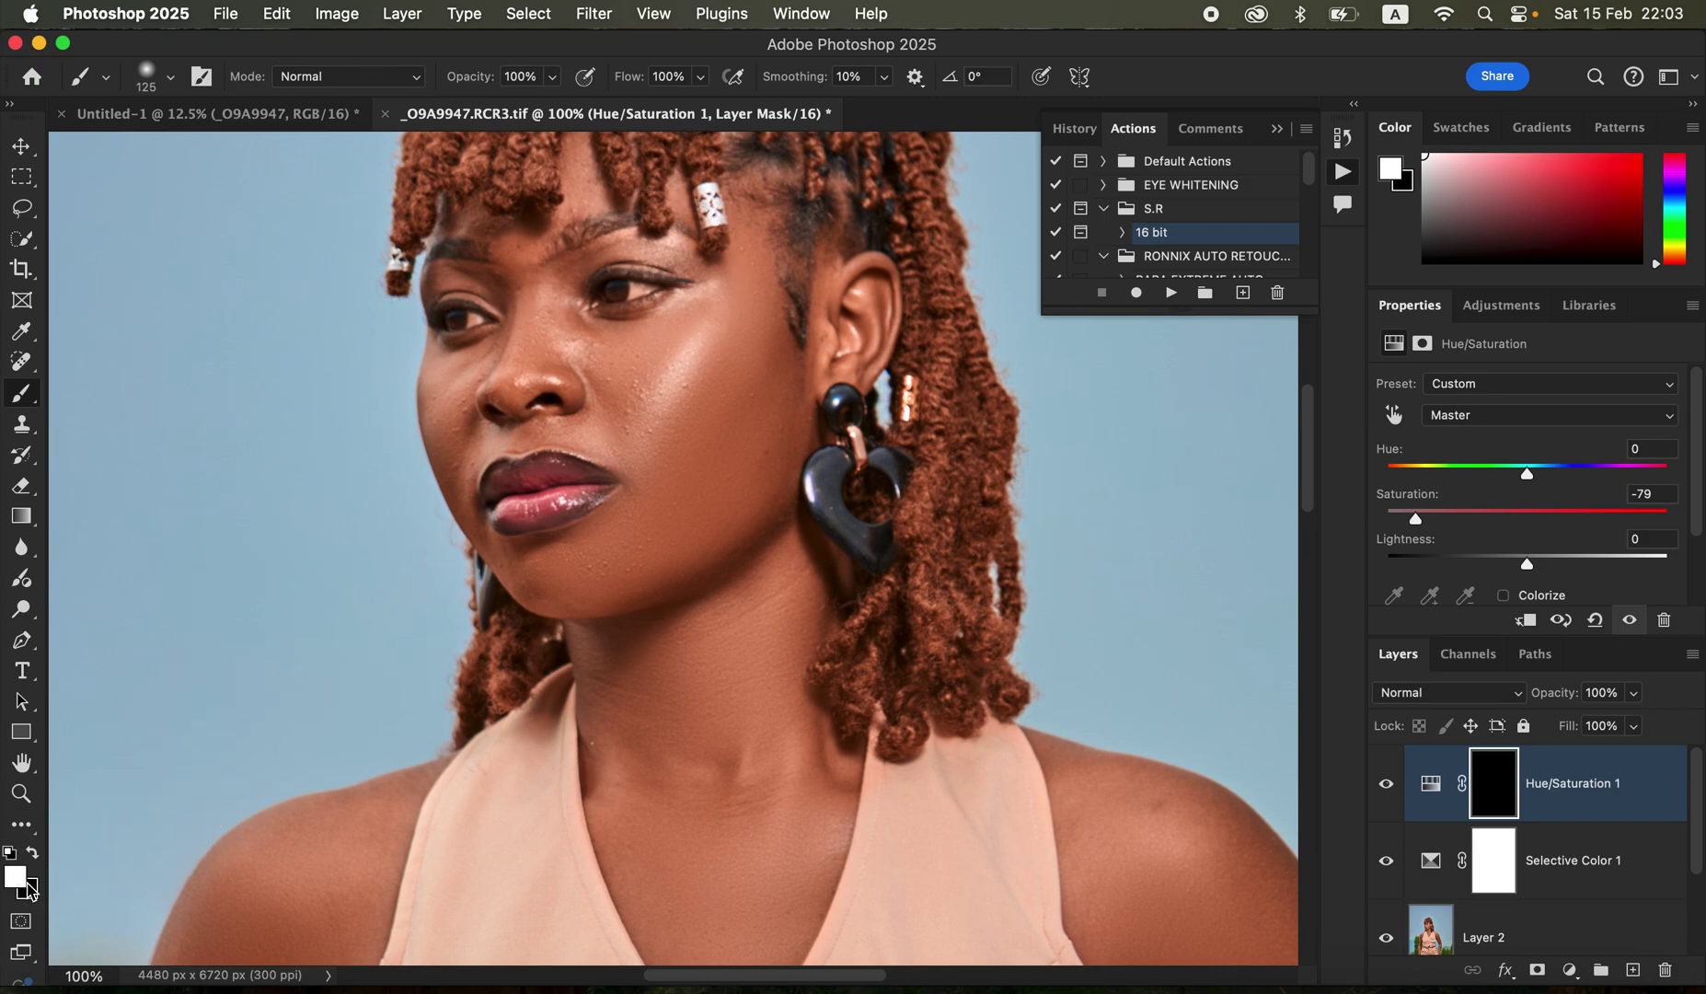
key(bracketleft)
key(super+minus)
key(super+minus)
key(super+minus)
key(super+minus)
key(super+minus)
key(super+minus)
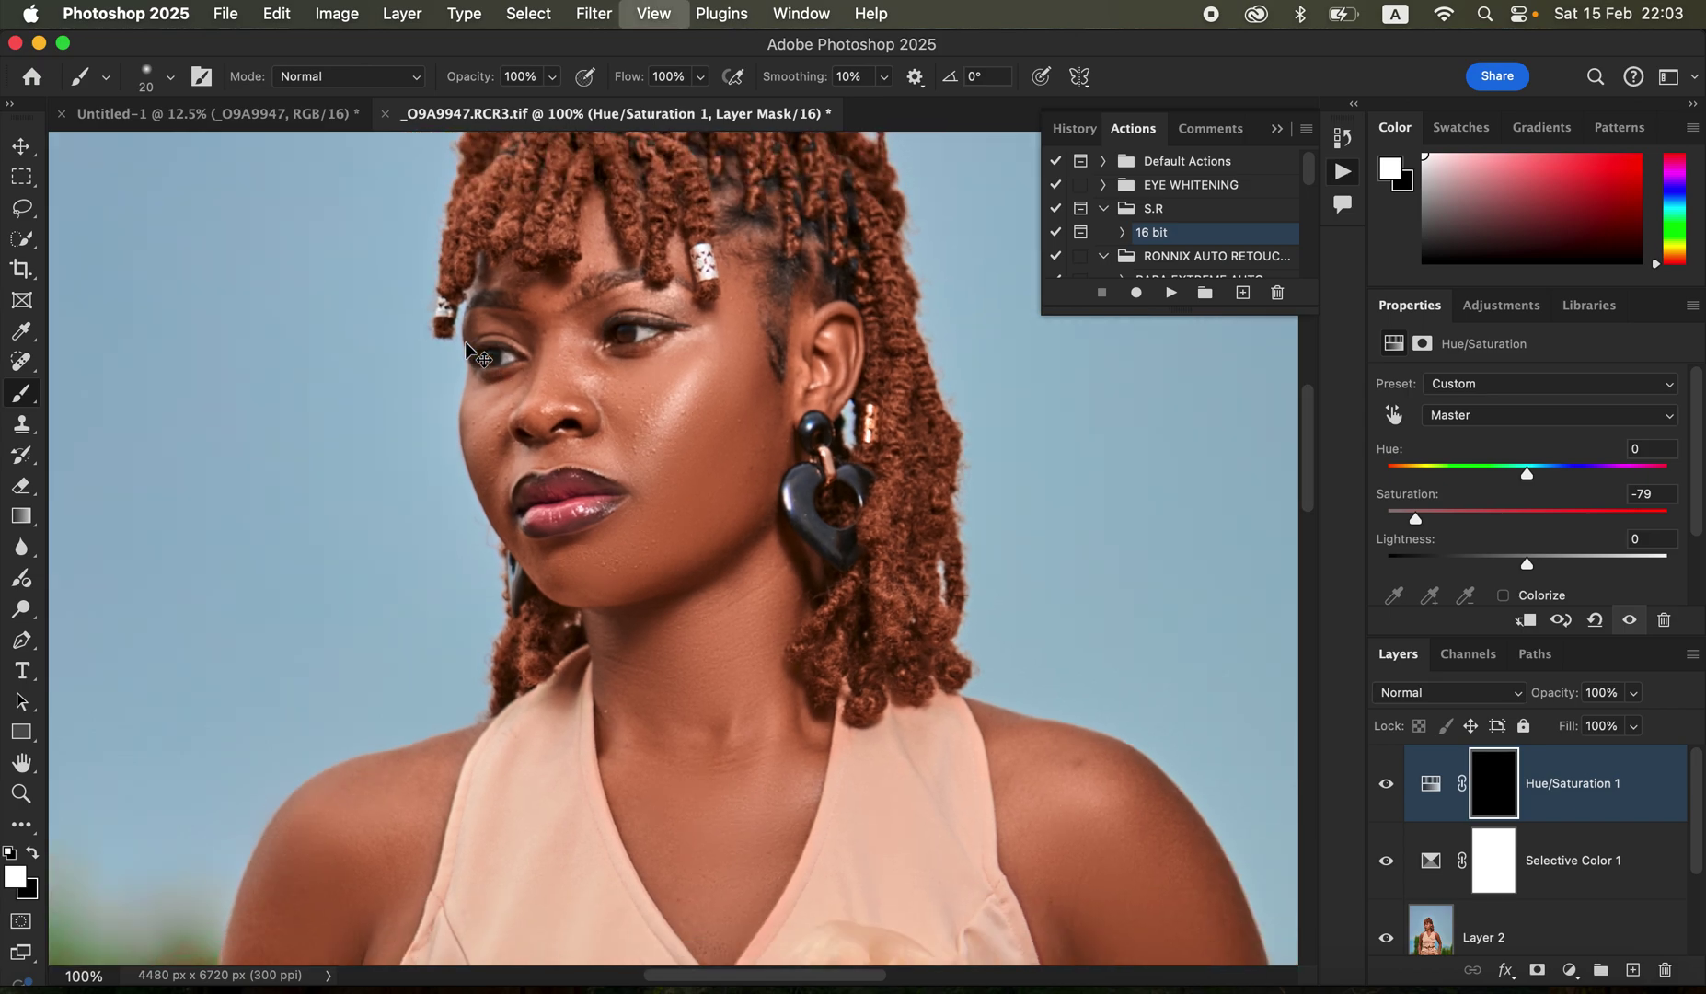
key(super+plus)
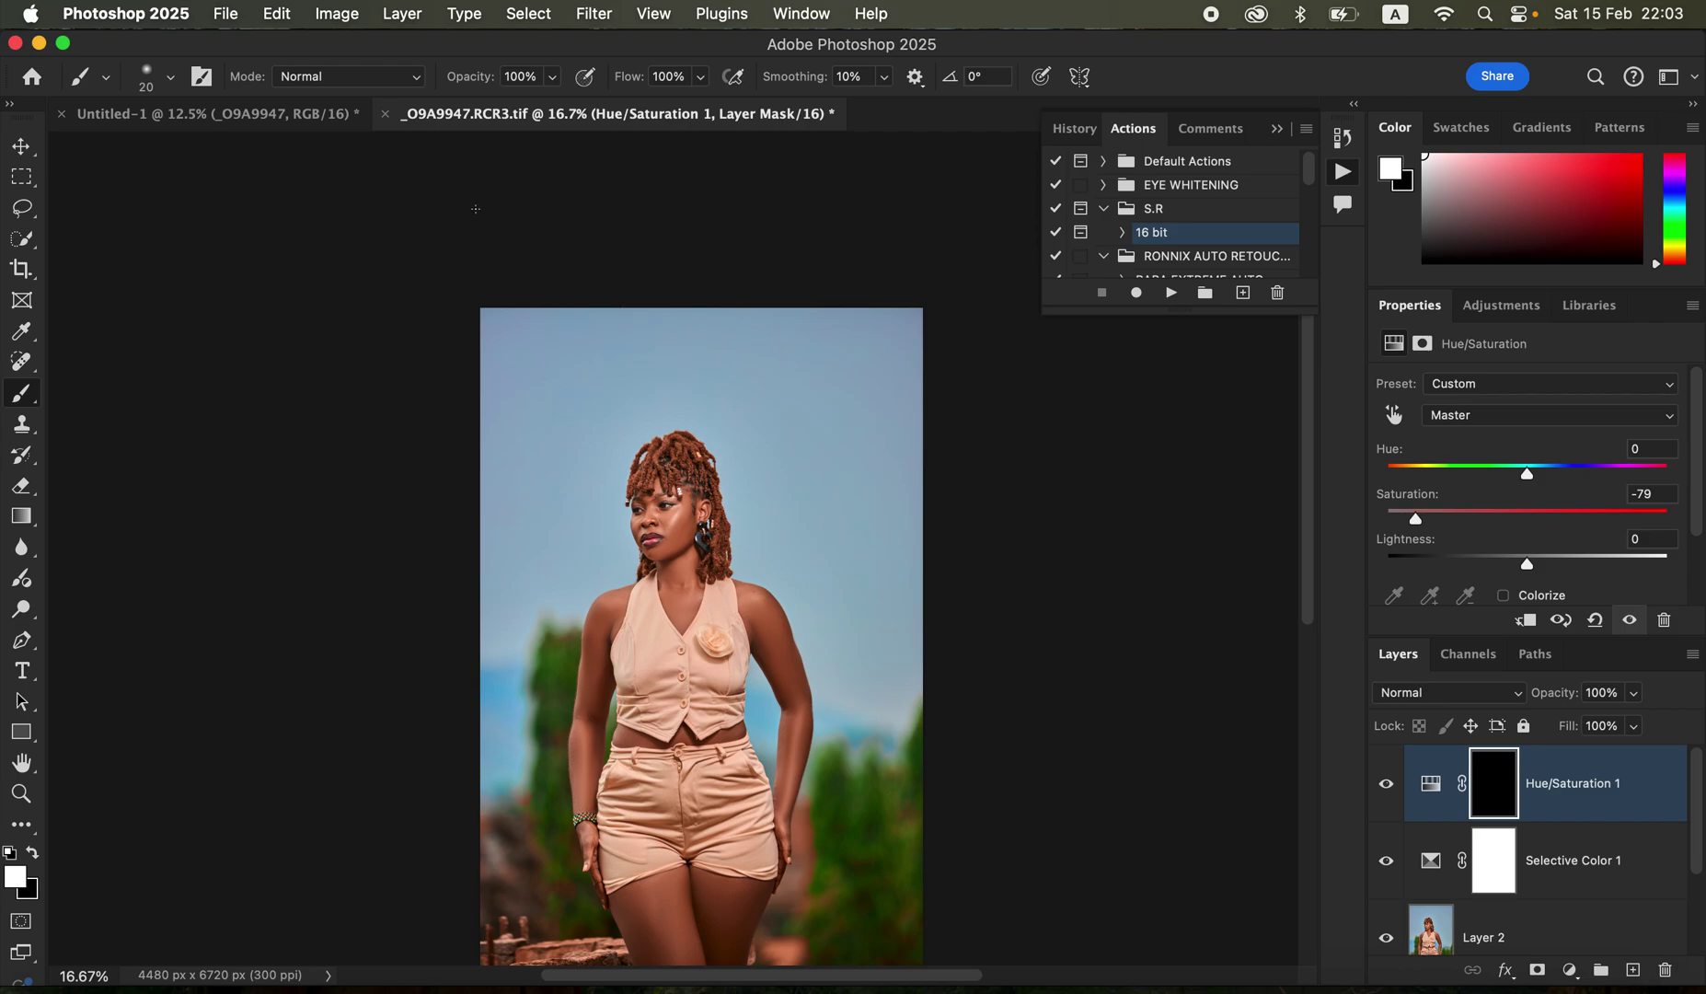
In Export As, set JPG quality to 7 with Bicubic Sharper resampling
click(225, 14)
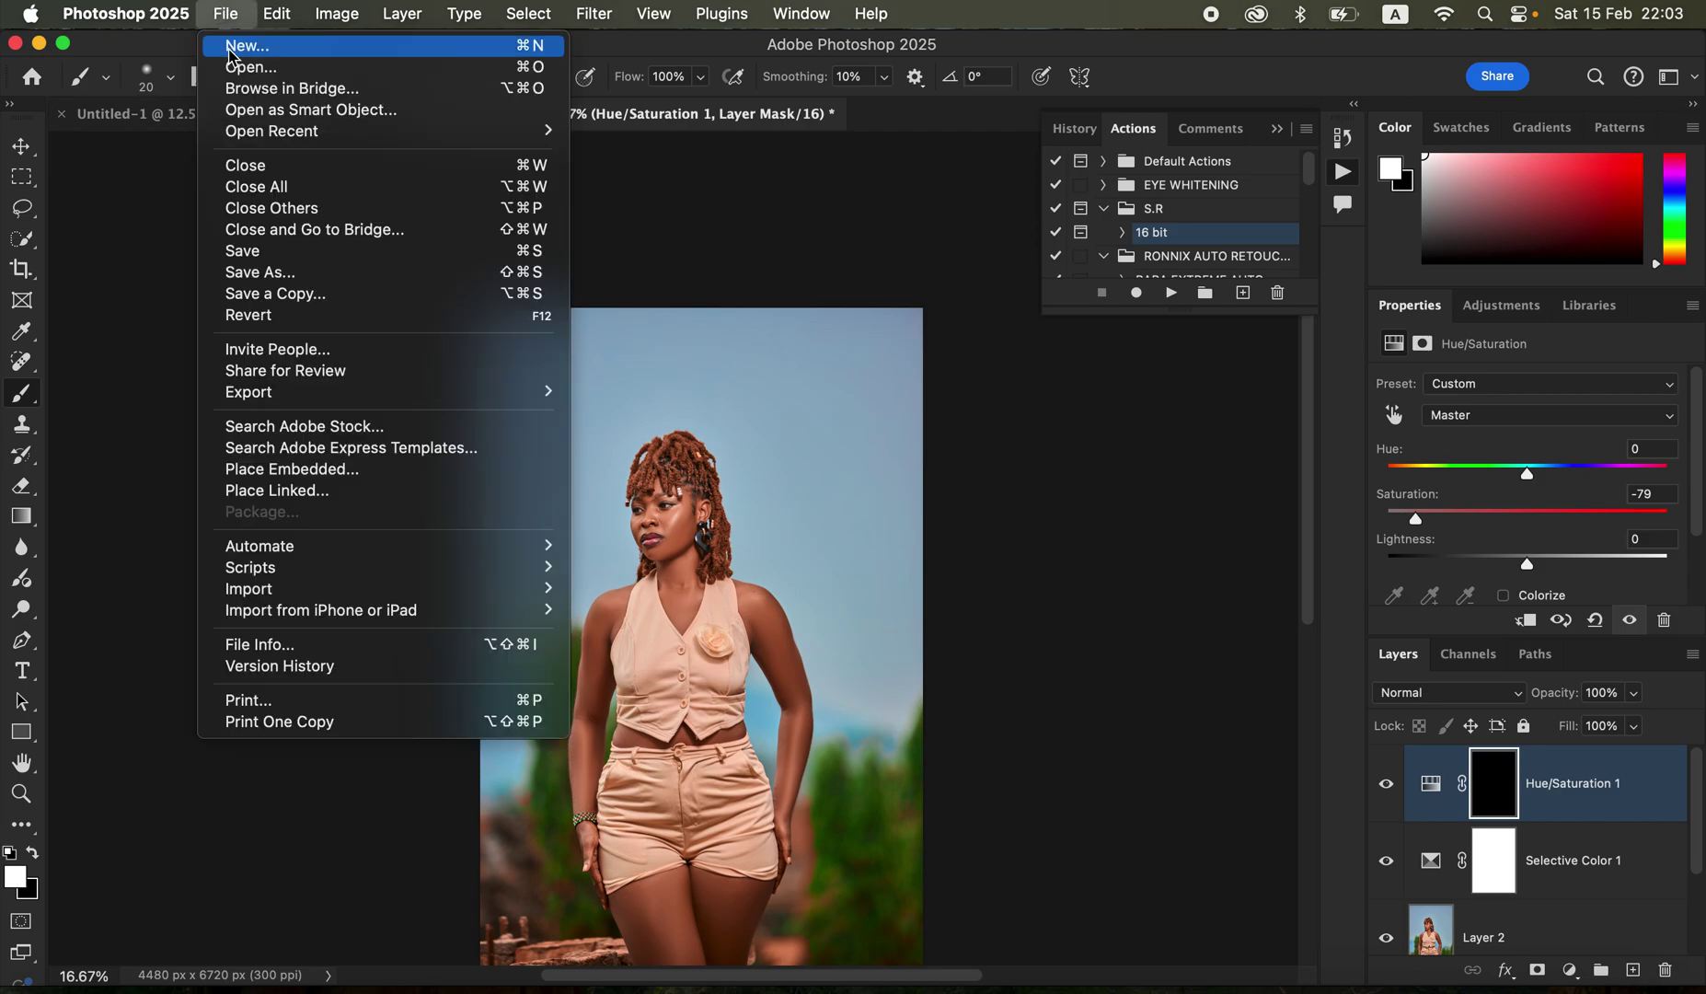
mouse_move(325, 396)
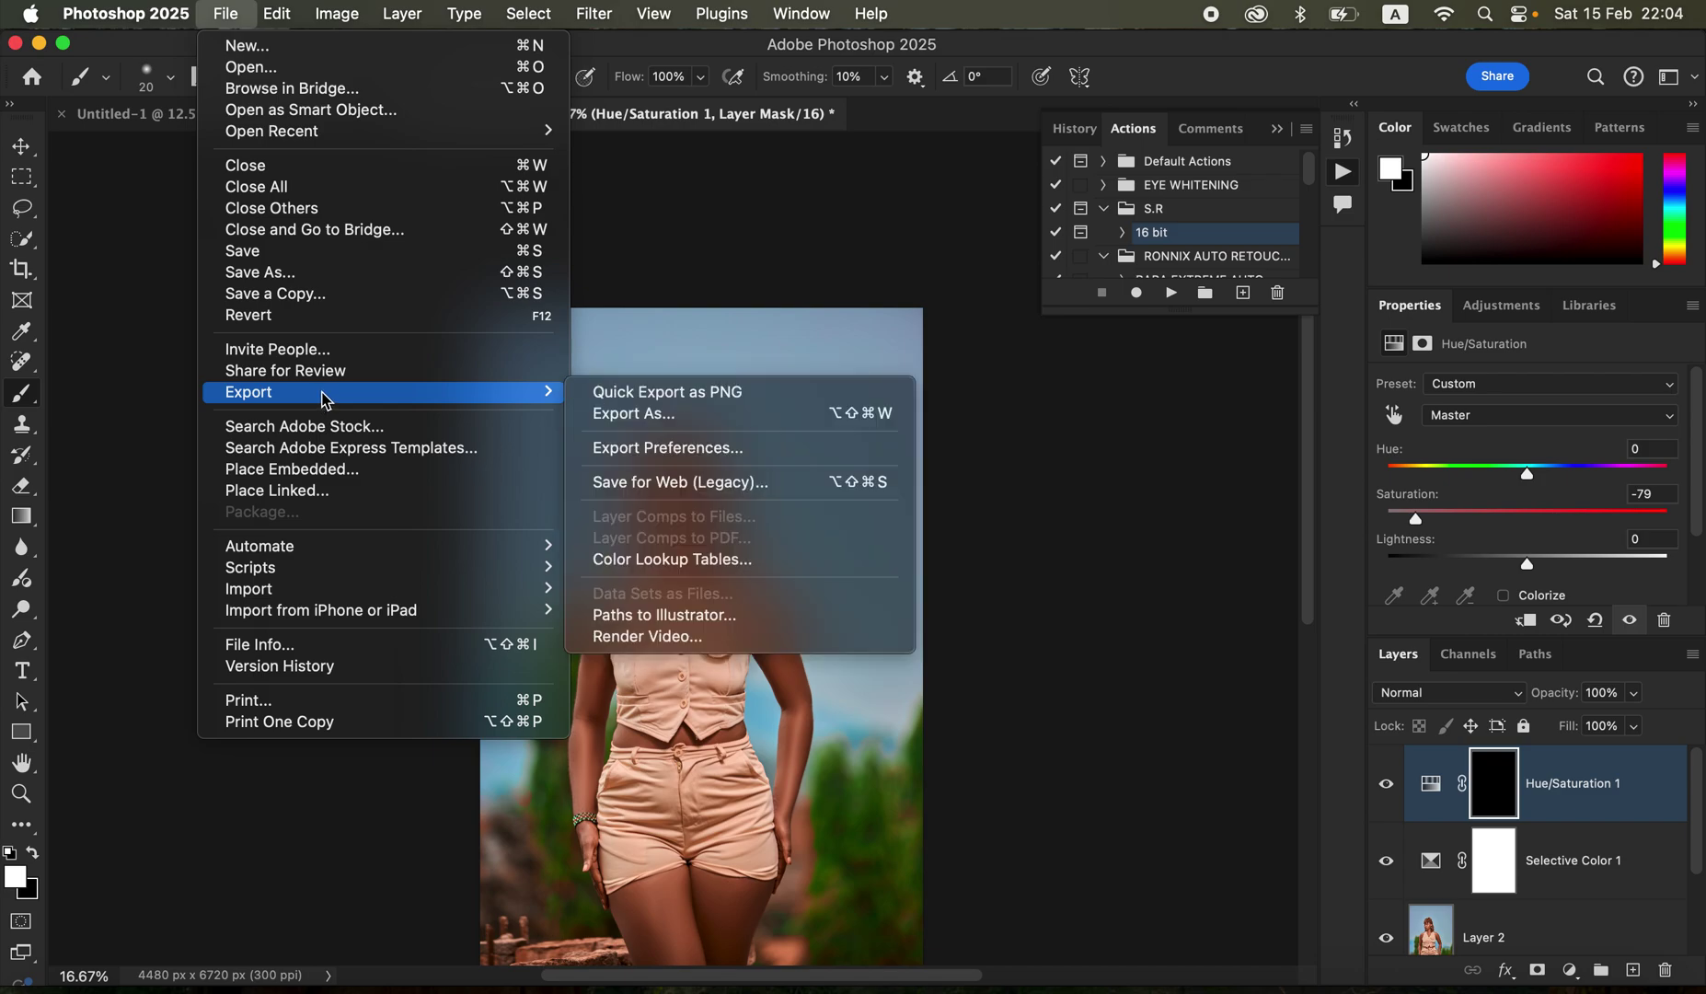
click(696, 416)
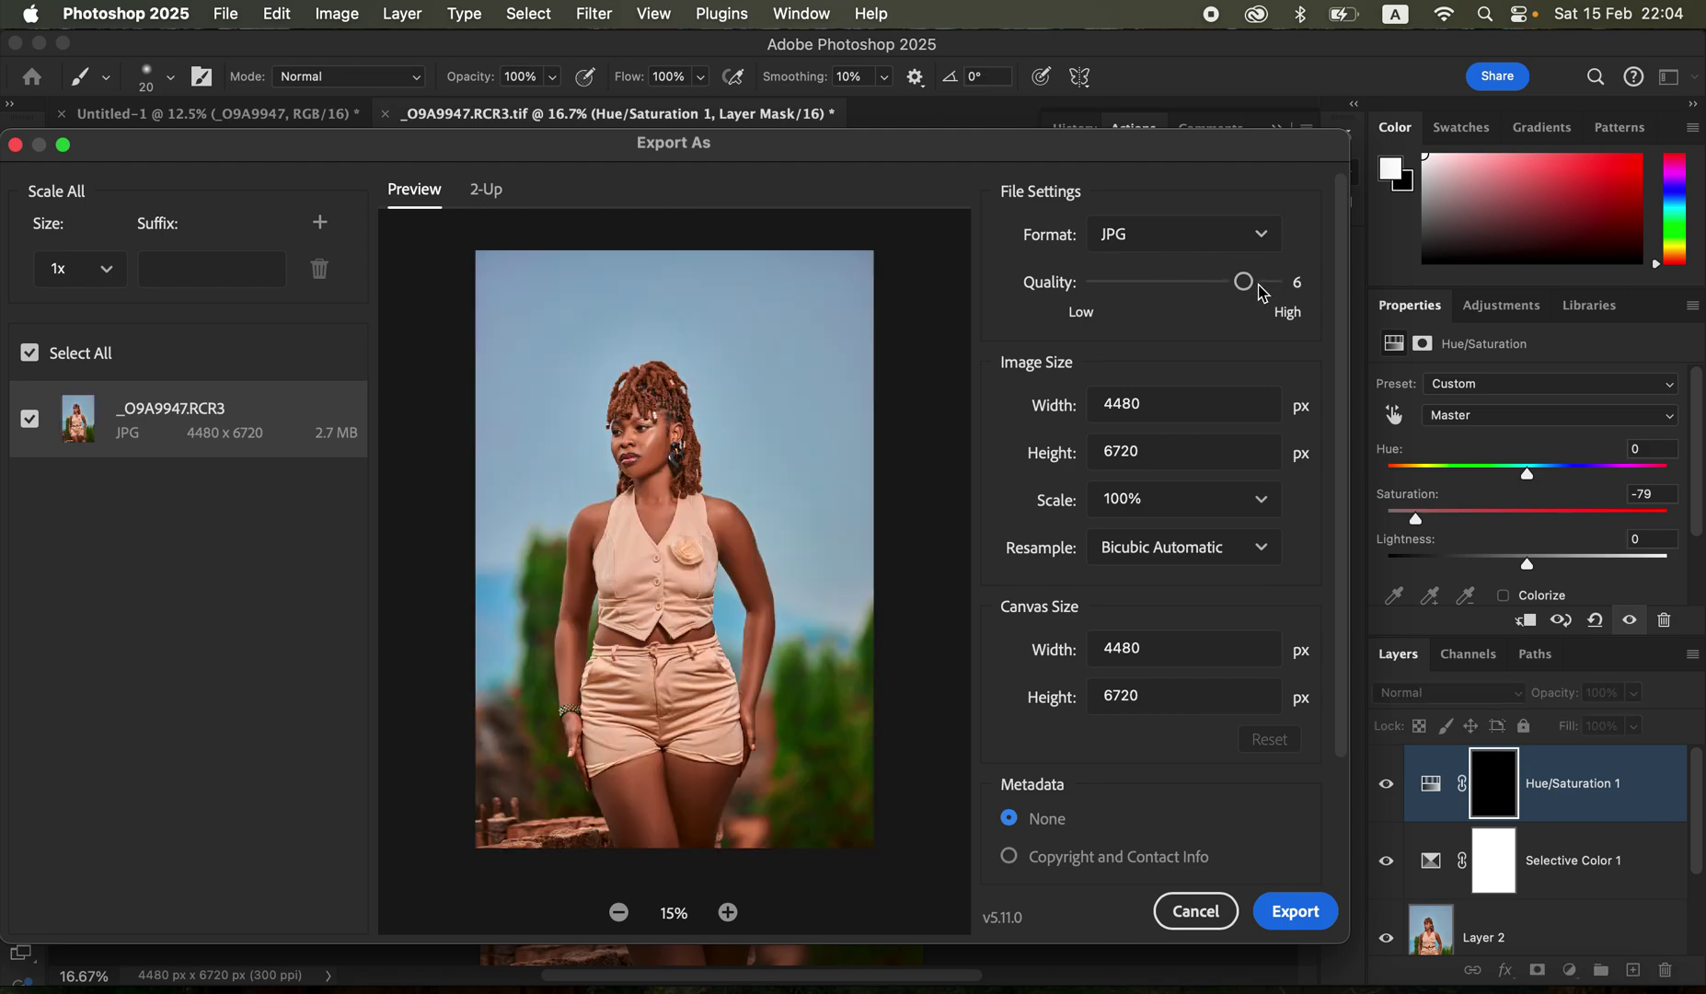
click(1286, 285)
click(1161, 558)
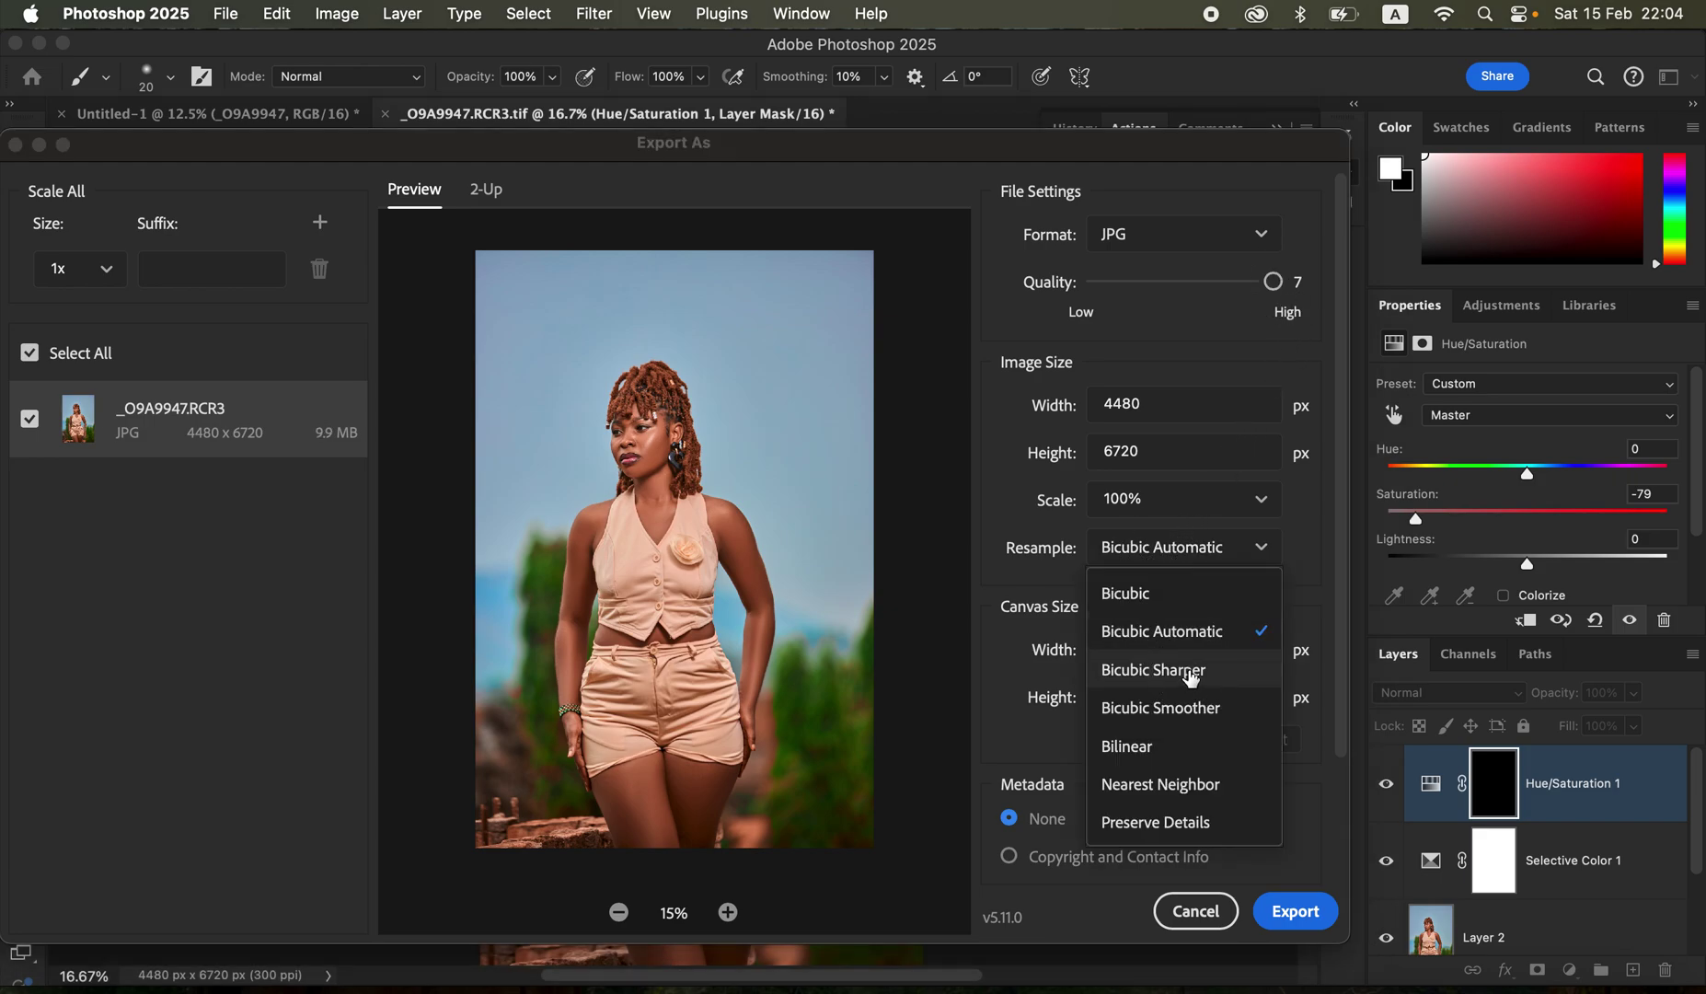
click(1183, 672)
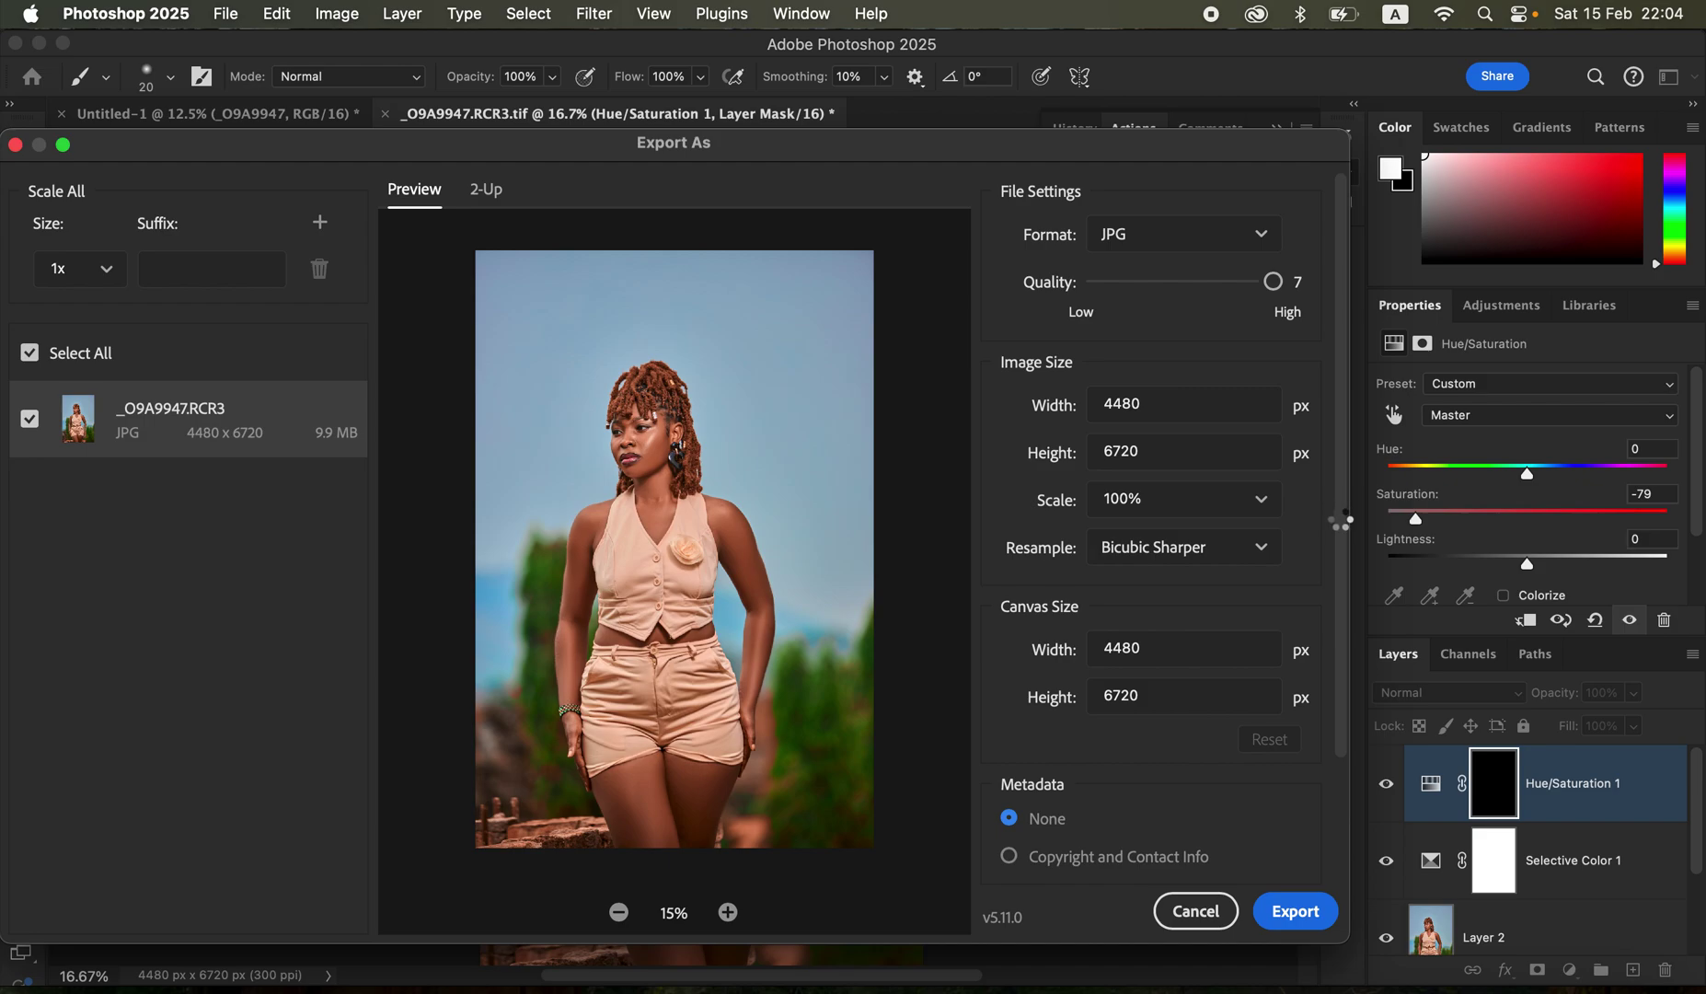
Export the 4480×6720 JPG and save it to the Desktop
drag(1343, 534, 1226, 762)
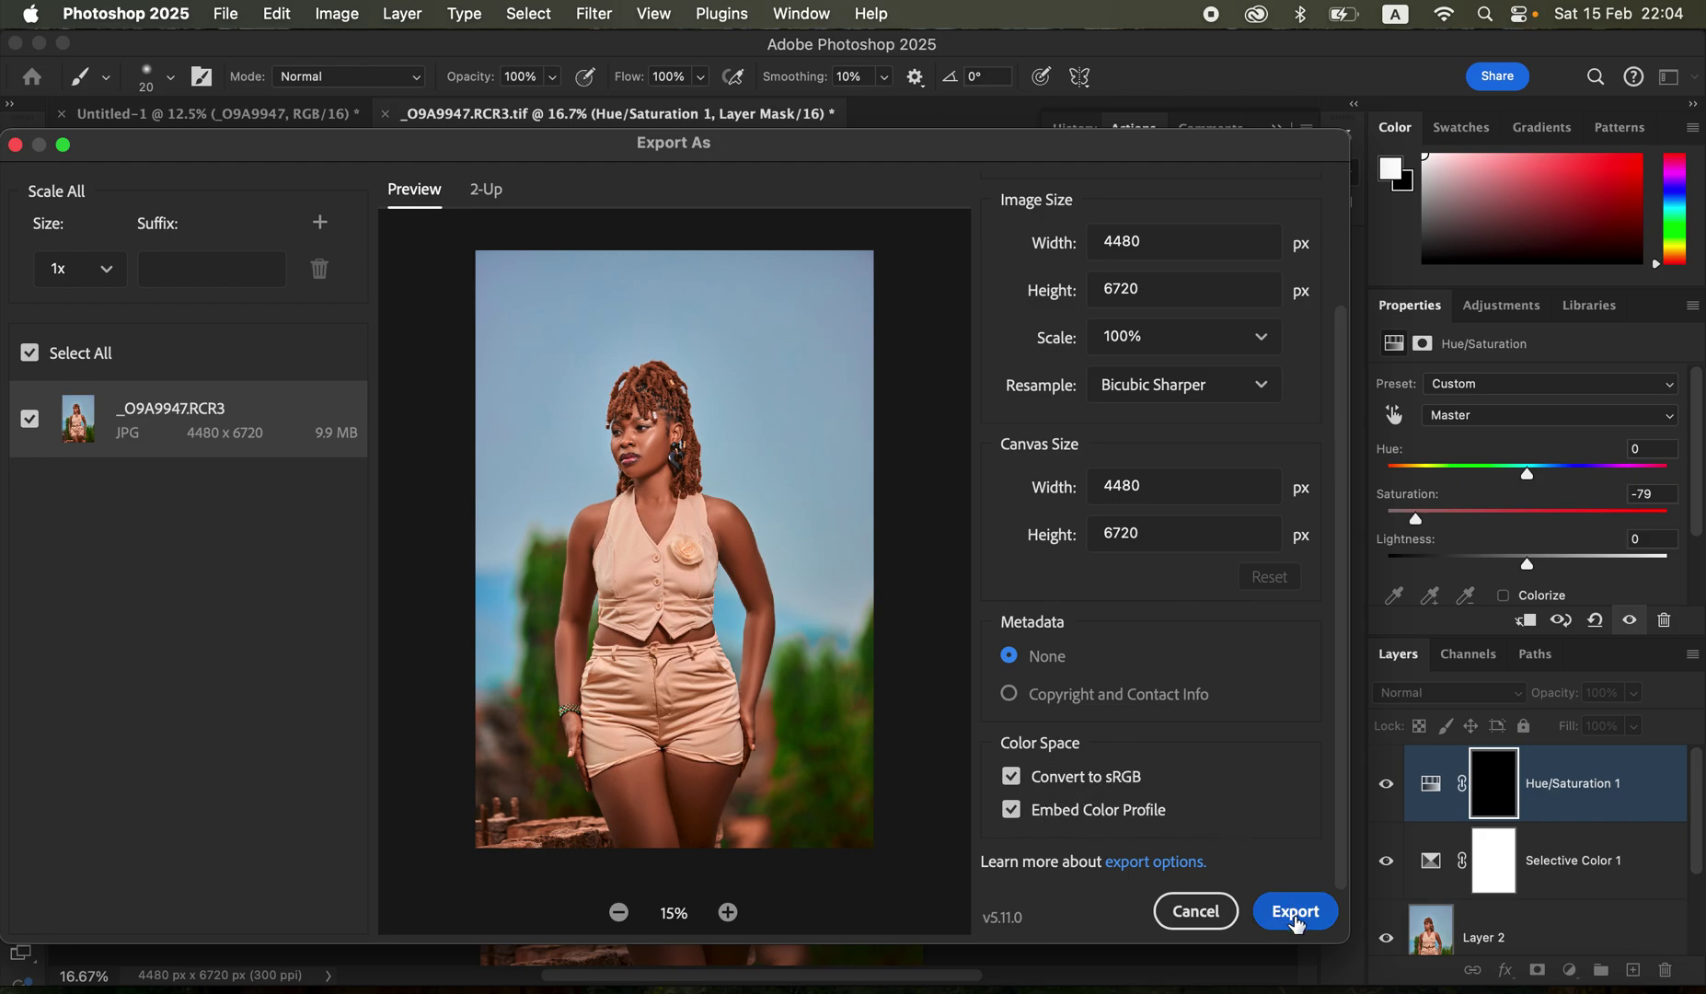
click(1295, 913)
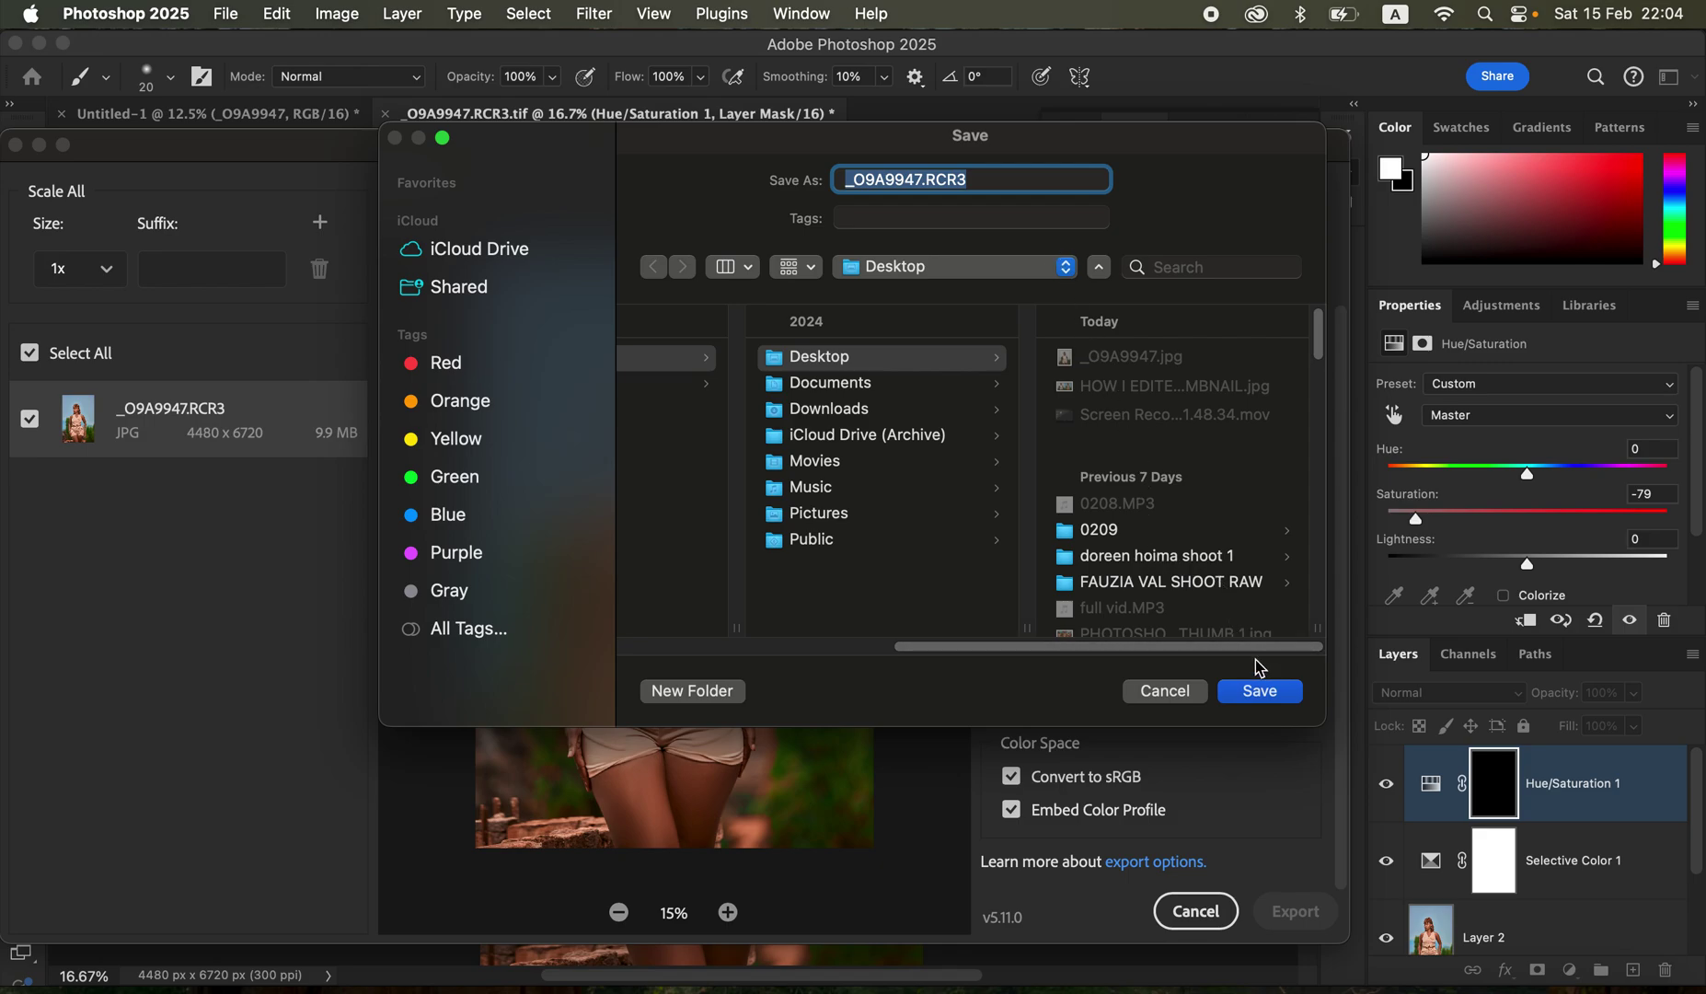
click(1238, 697)
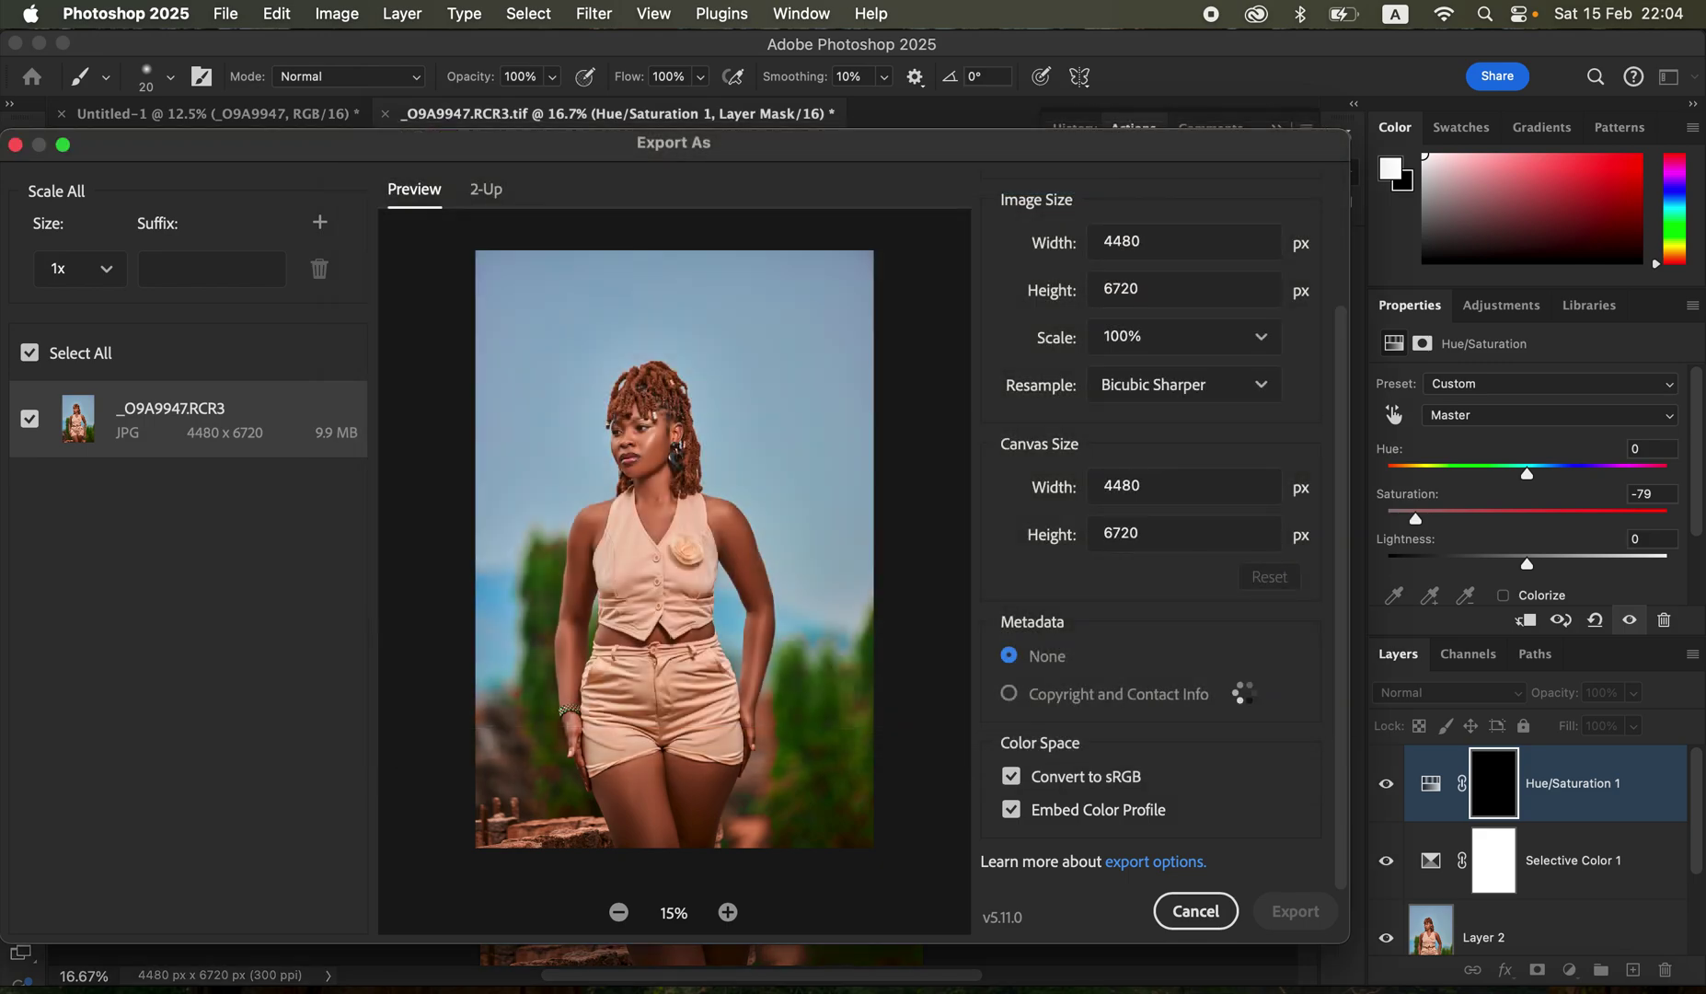